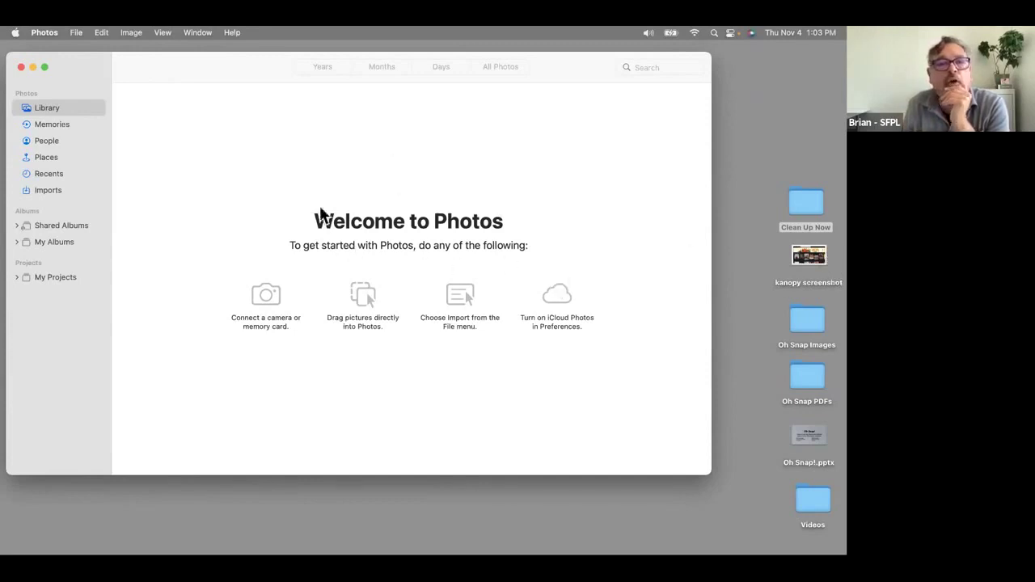
Quit Photos from the Photos menu, leaving only the Finder desktop.
click(51, 31)
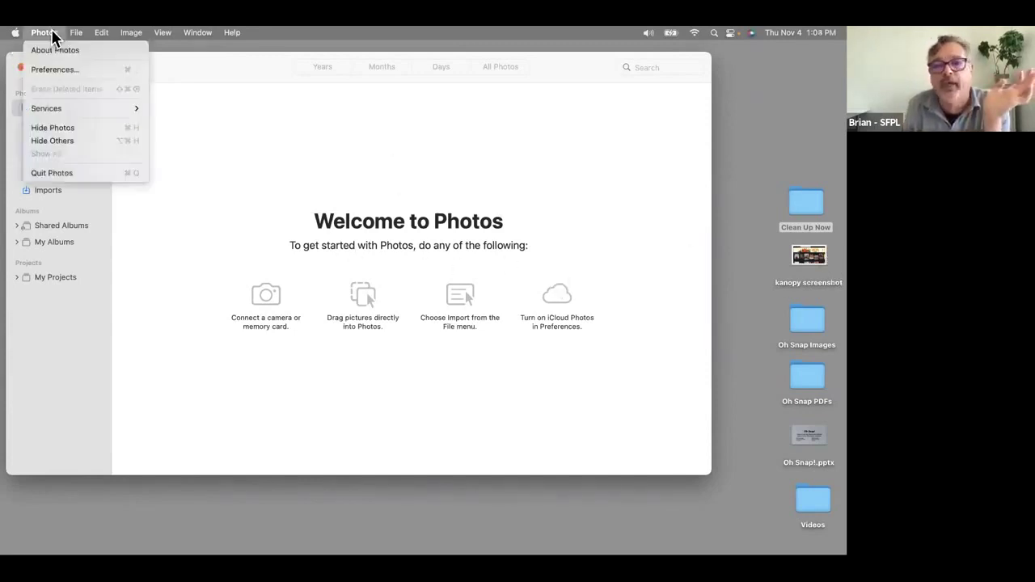
click(47, 173)
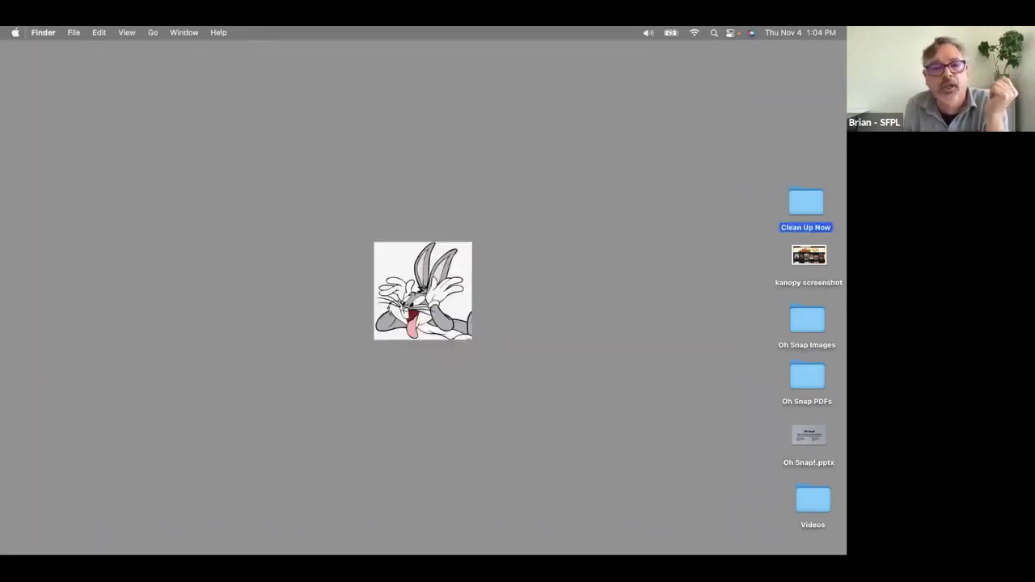
mouse_move(178, 541)
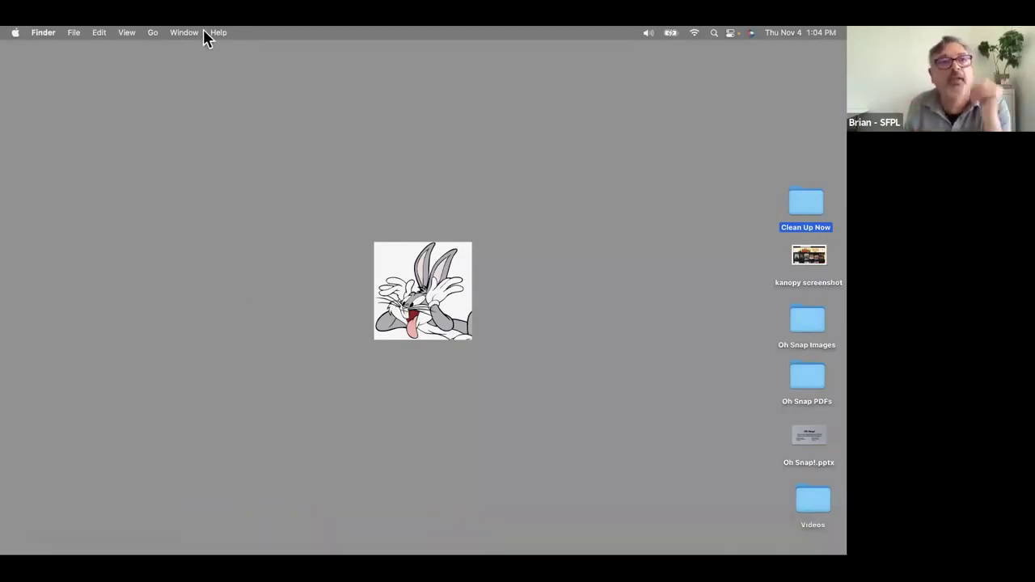
click(16, 34)
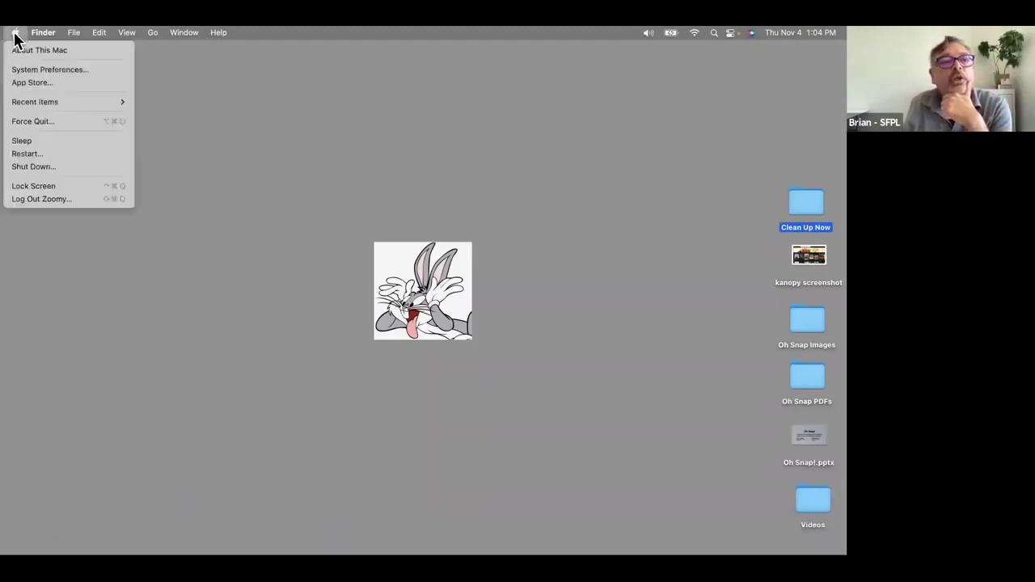
click(27, 71)
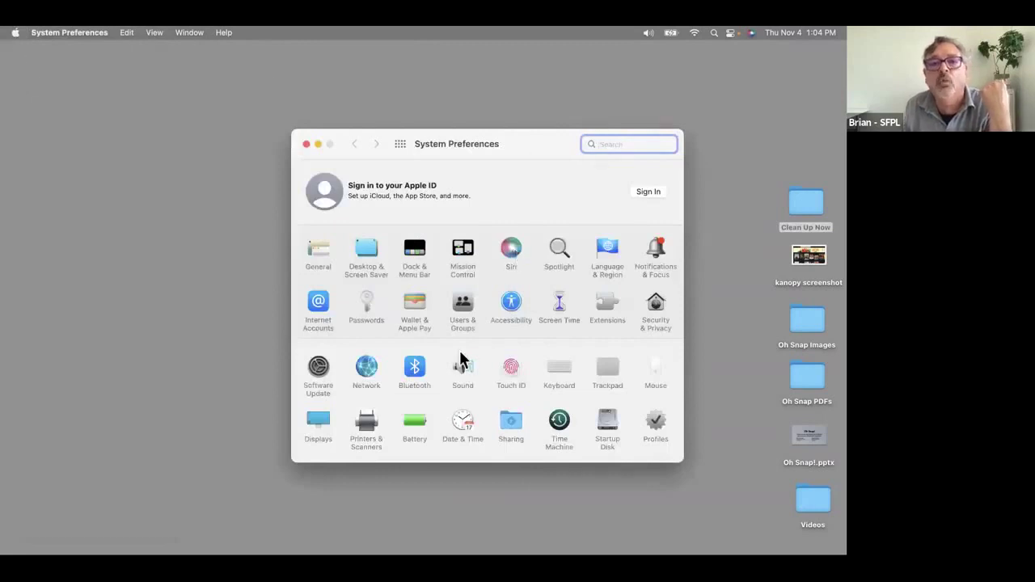
drag(504, 154, 434, 114)
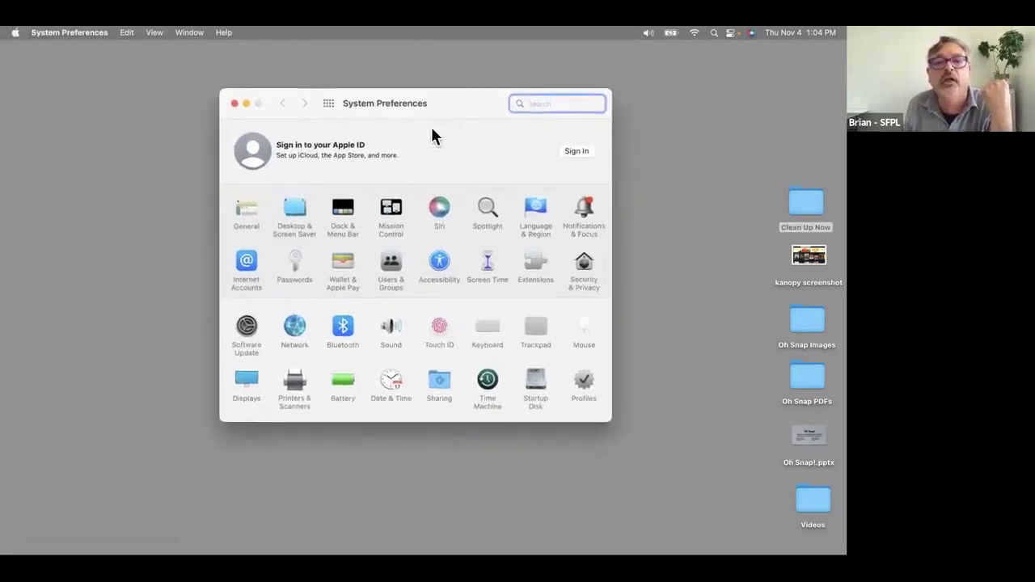
click(344, 210)
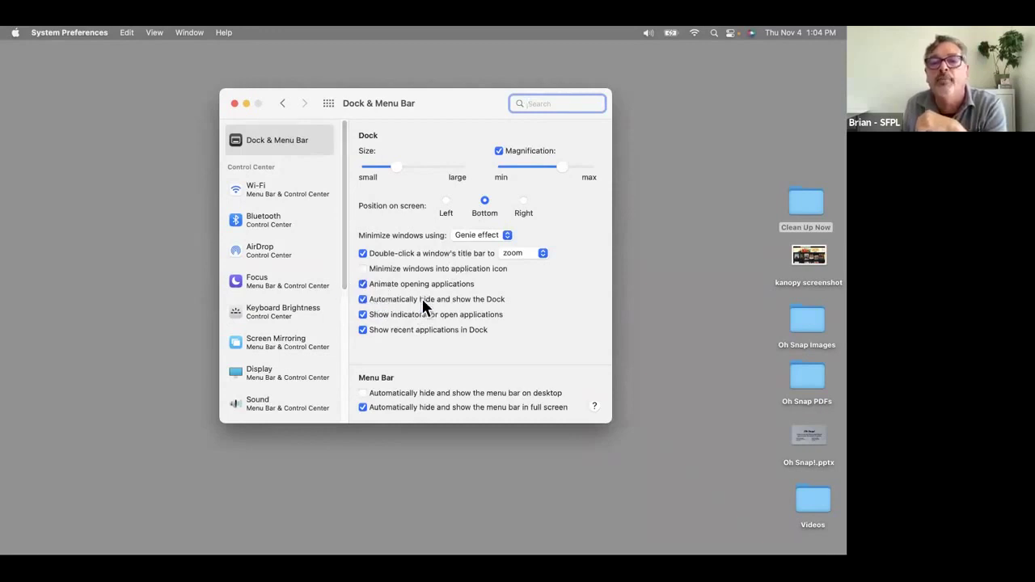
click(233, 105)
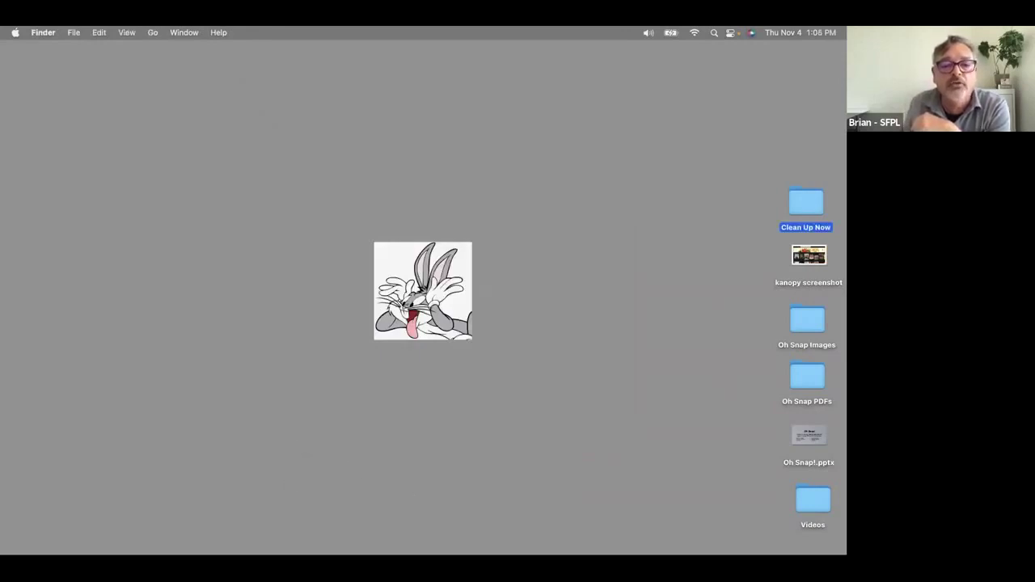
Launch Photos from the Dock to reach the Welcome to Photos screen.
mouse_move(264, 521)
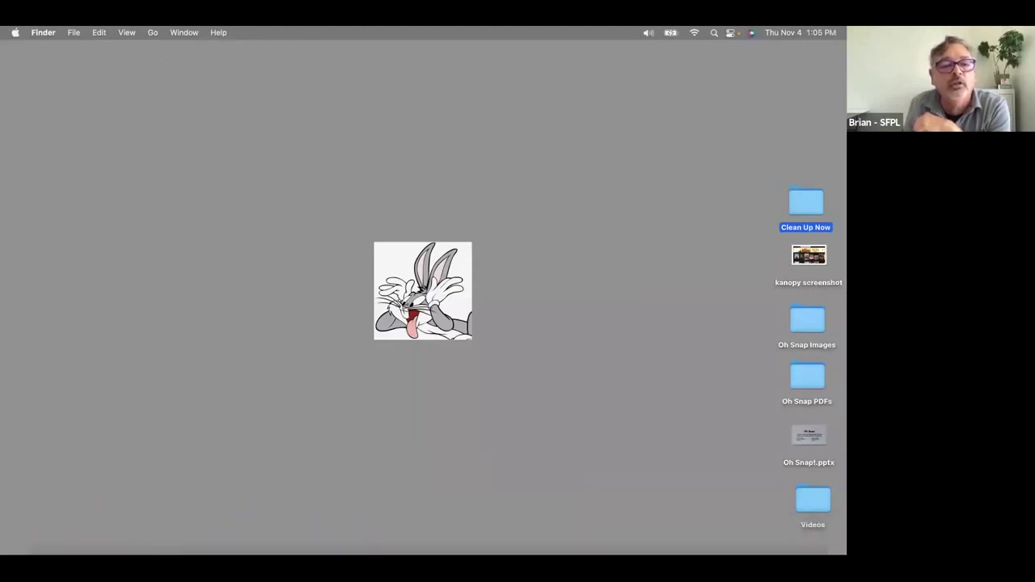
mouse_move(134, 525)
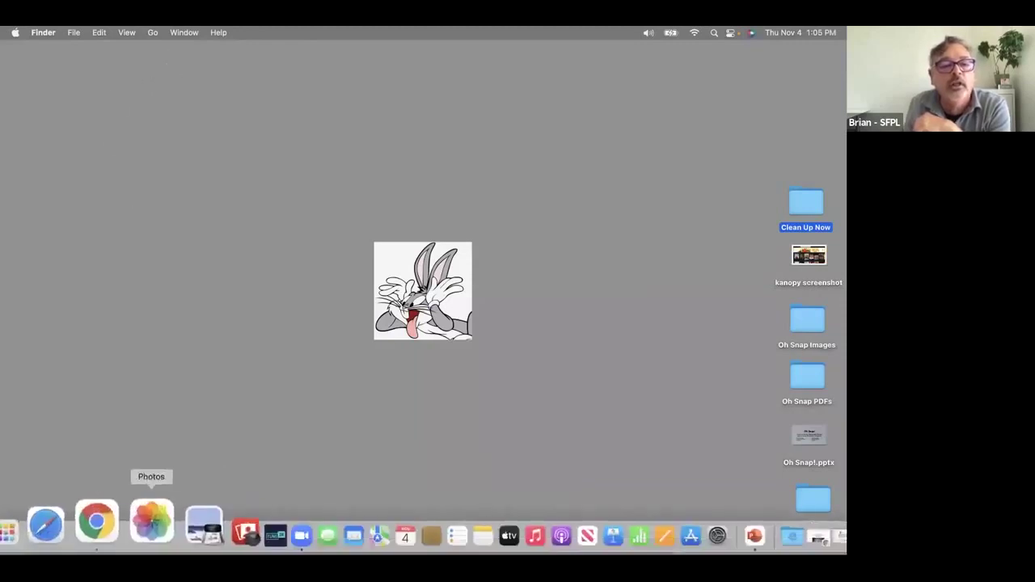
click(142, 519)
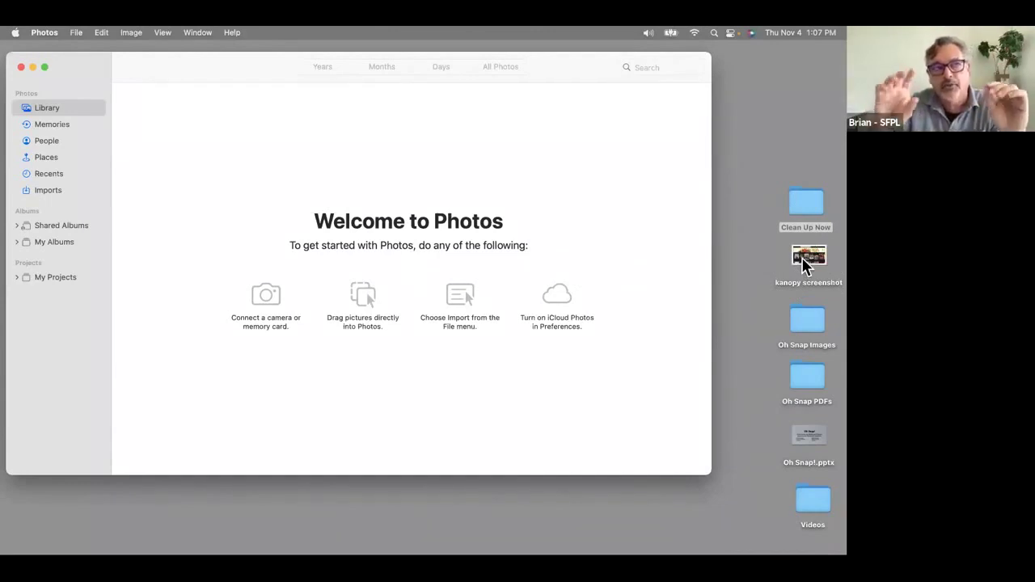
Import the kanopy screenshot by dragging it into Photos, then view it full size.
drag(803, 262, 436, 262)
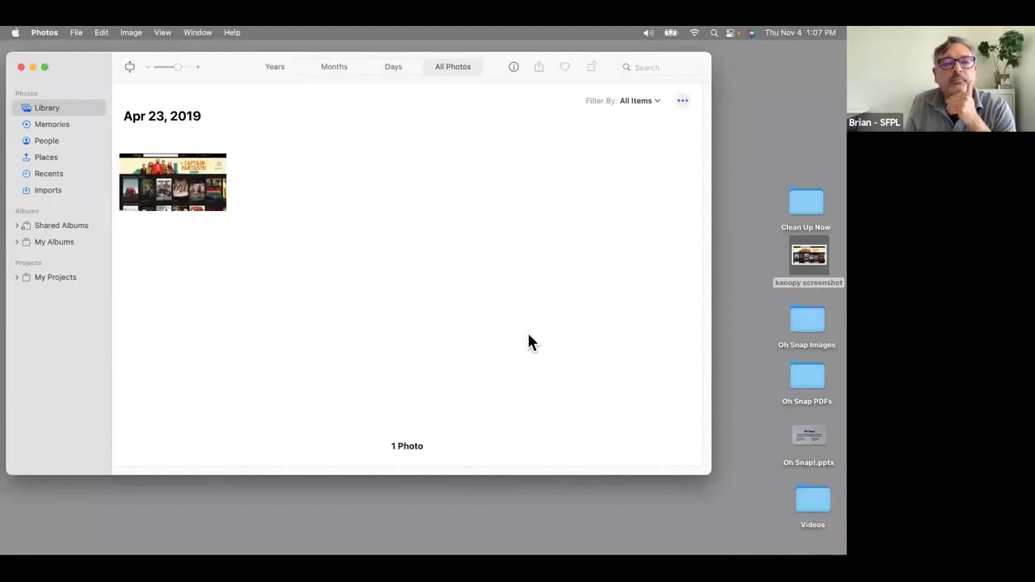
double_click(179, 190)
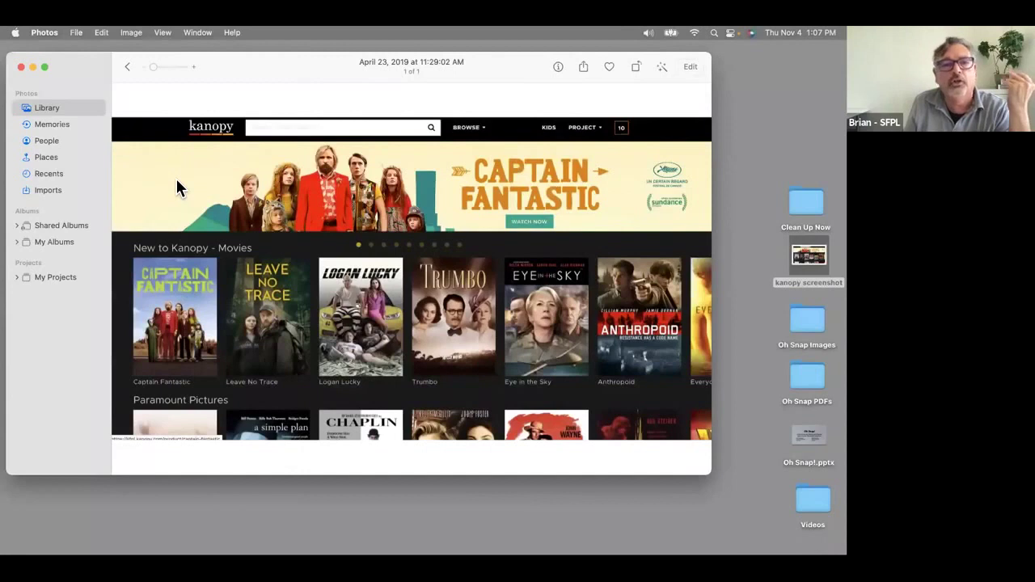
click(58, 112)
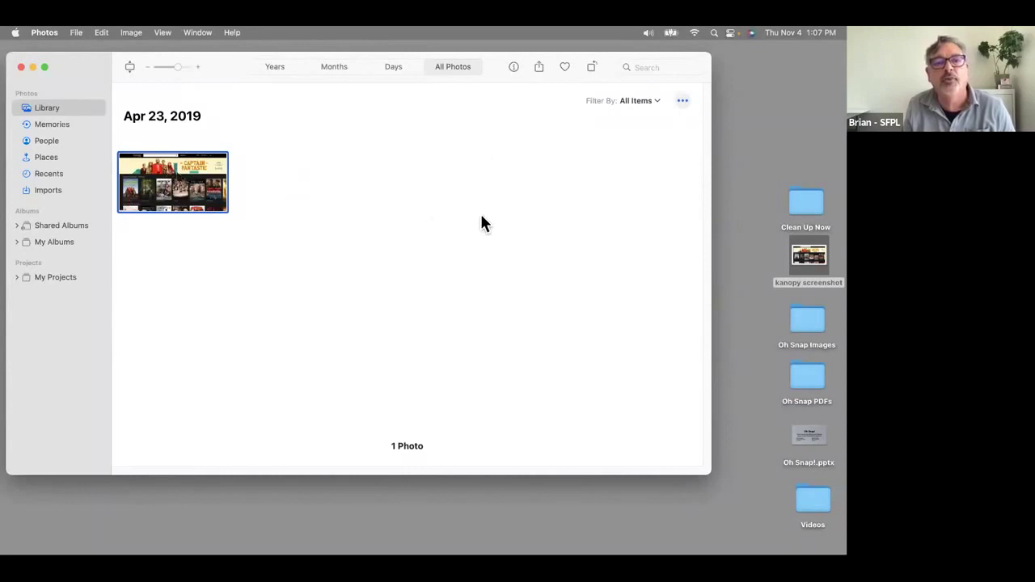
Reopen the kanopy screenshot full size twice, returning to the library grid each time.
key(space)
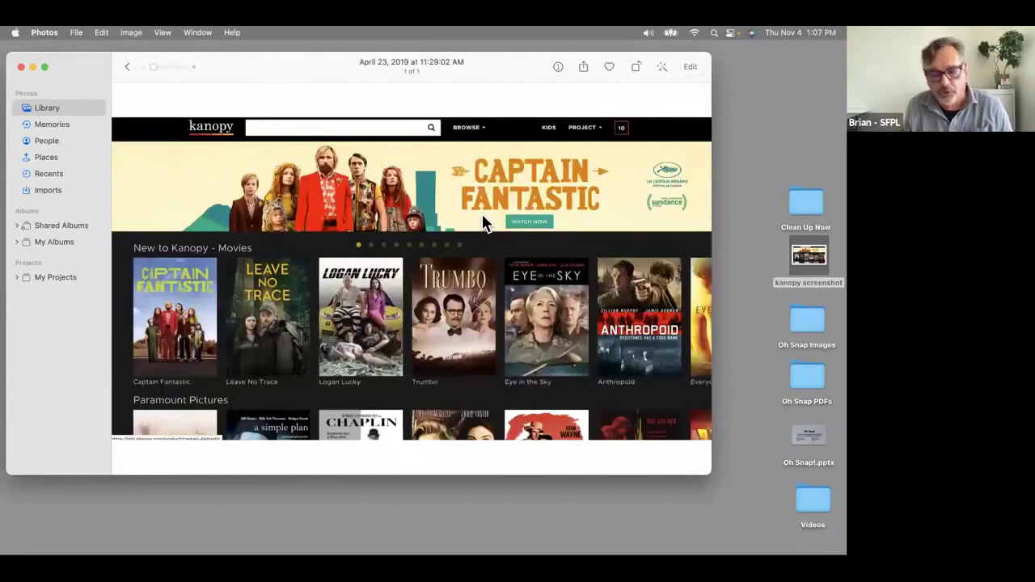
key(space)
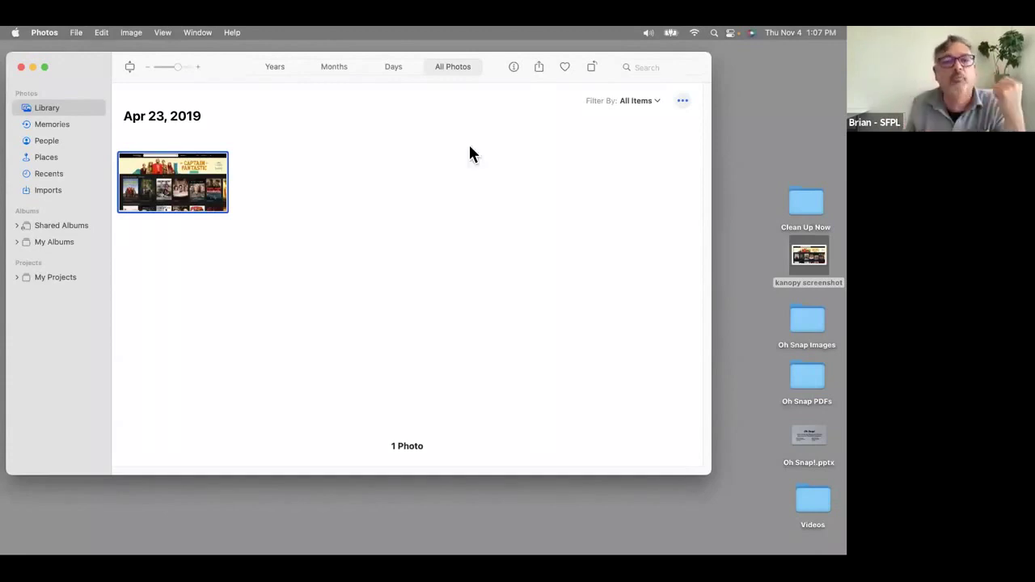
double_click(212, 187)
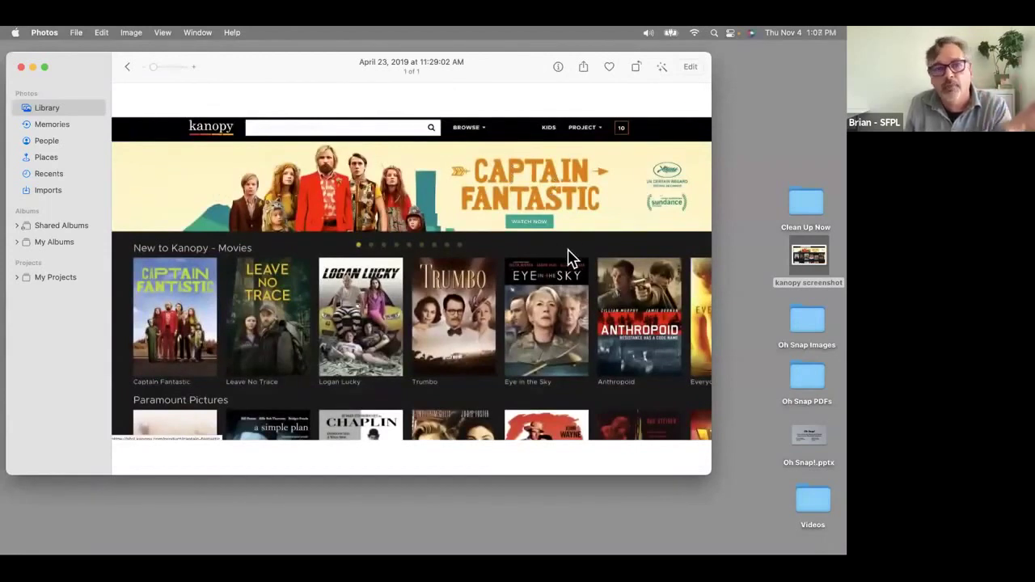
click(127, 67)
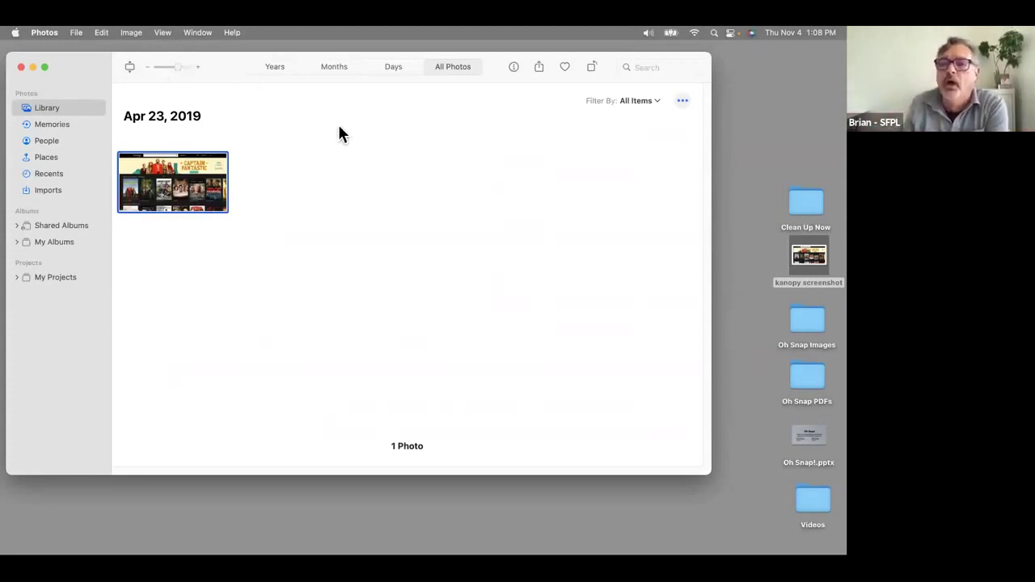
Use File > Import on Desktop > Oh Snap Images to review its 17 new photos.
click(76, 34)
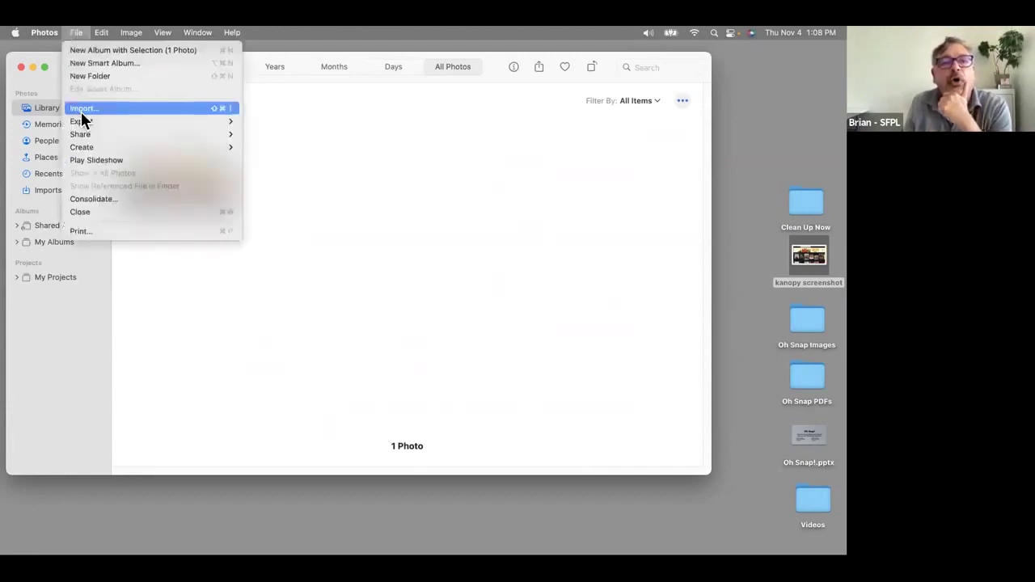
click(437, 164)
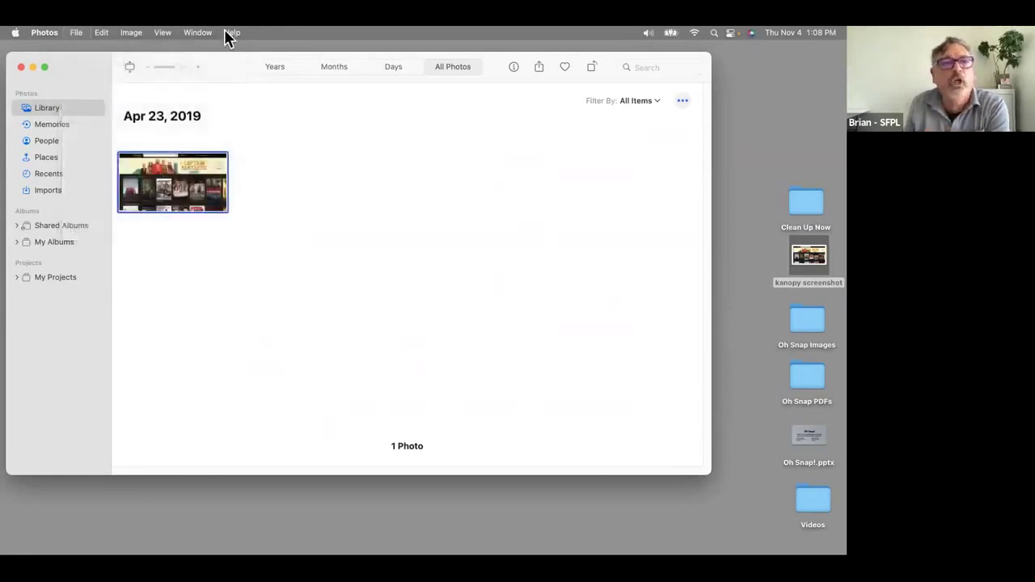
click(74, 34)
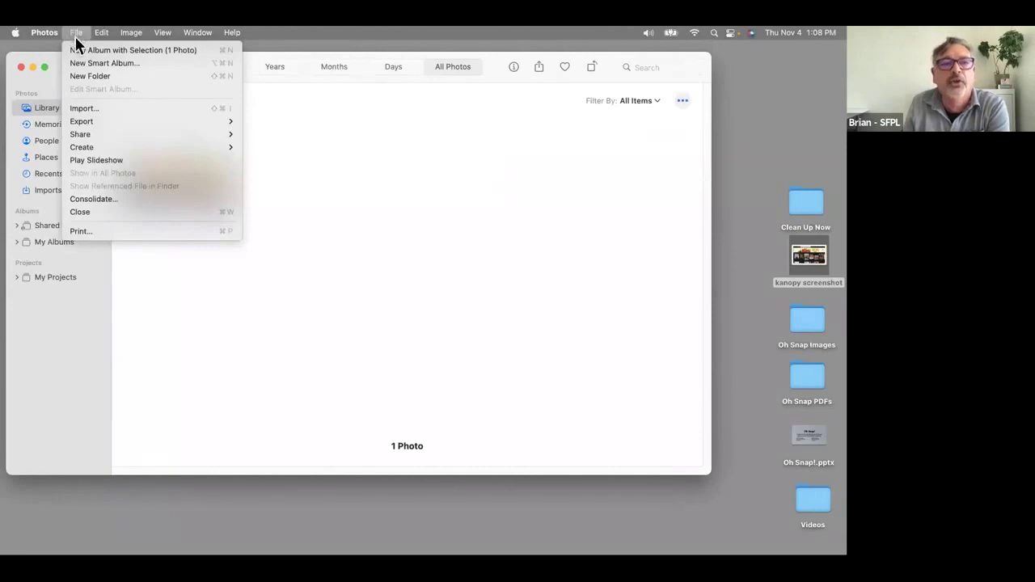
click(91, 113)
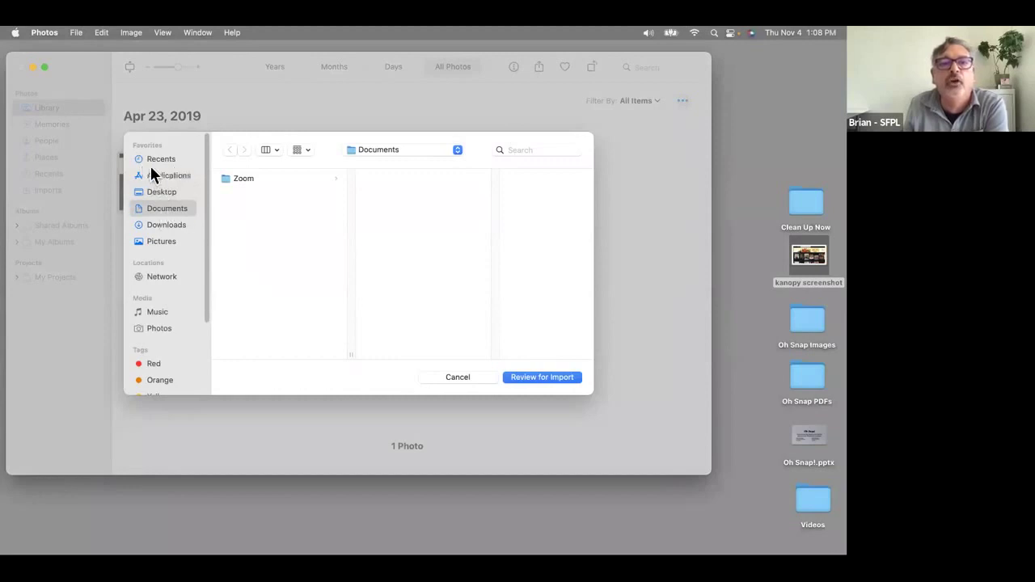
click(159, 194)
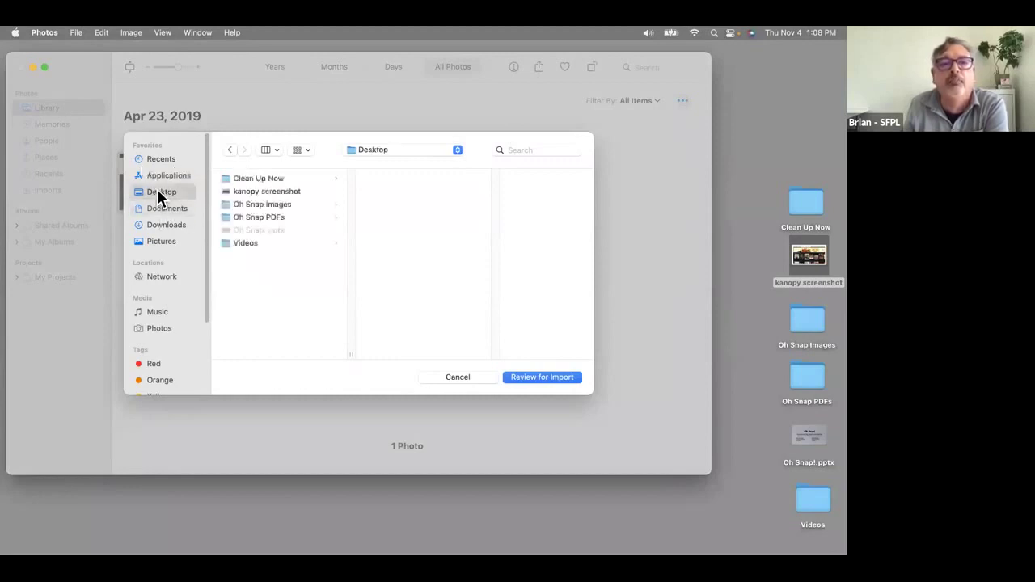
click(264, 204)
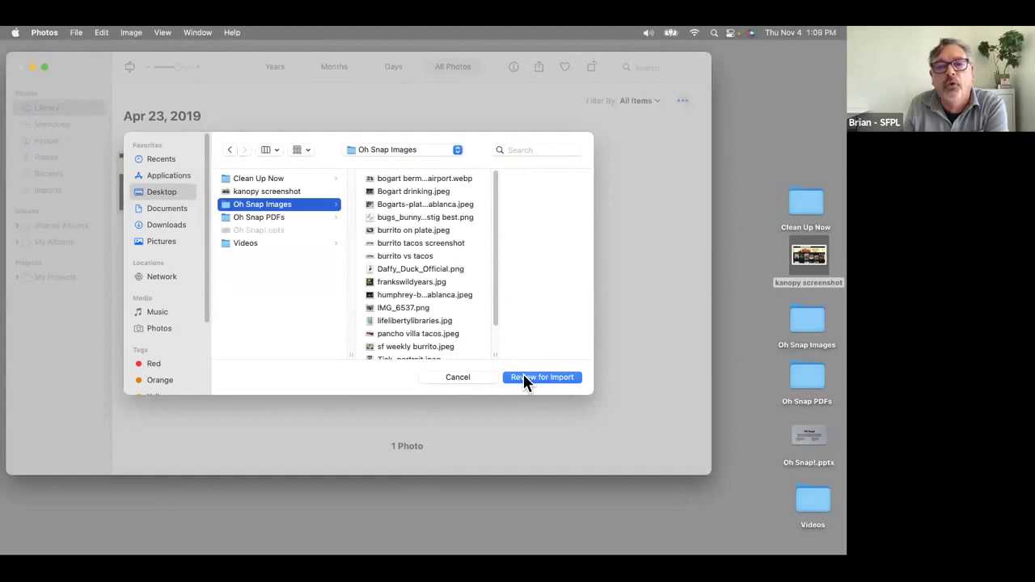
click(542, 376)
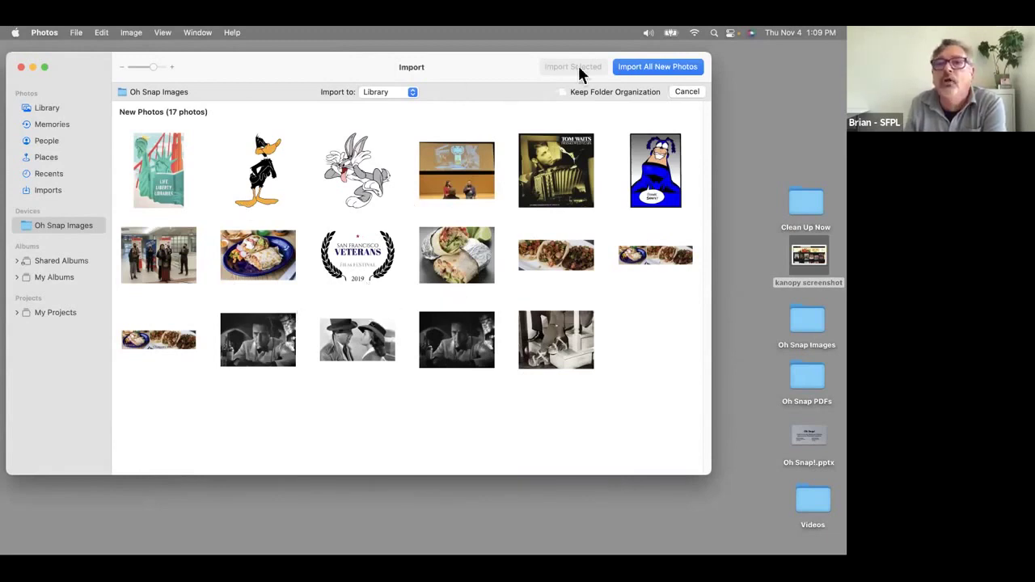
Import All New Photos from Oh Snap Images, then browse Imports and the 18-photo Library.
click(653, 67)
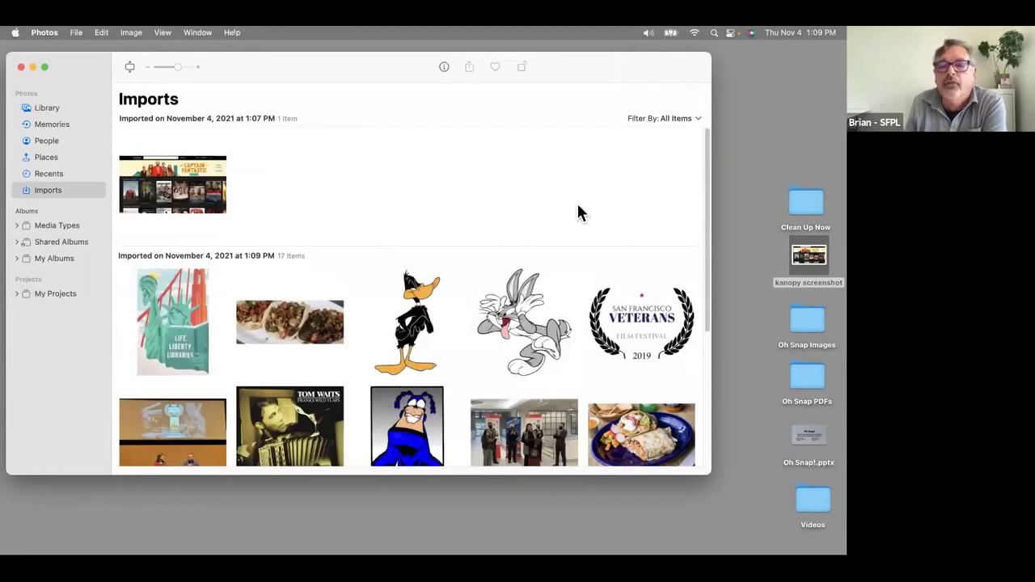
scroll(577, 213, down, 5)
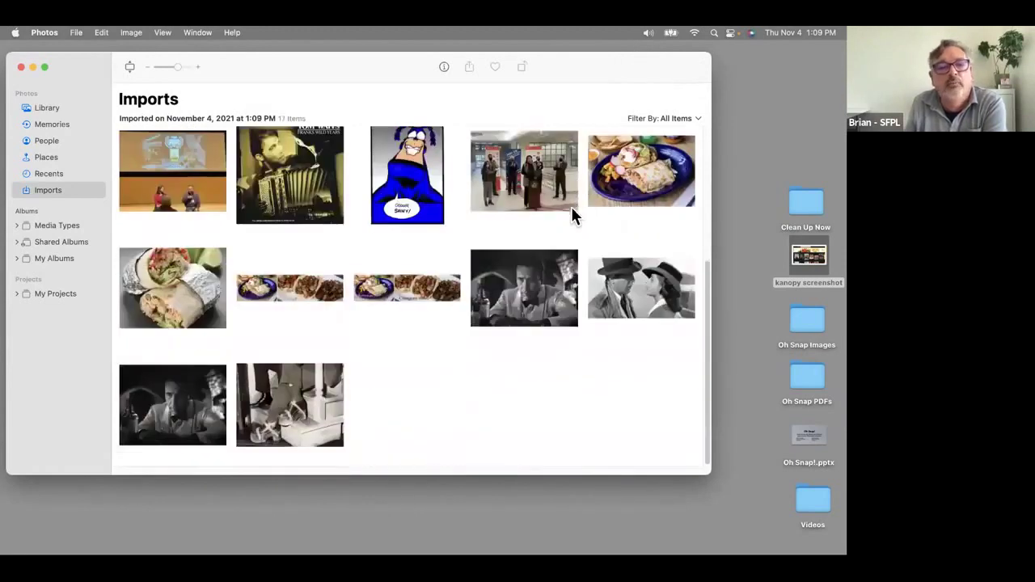
scroll(571, 208, up, 8)
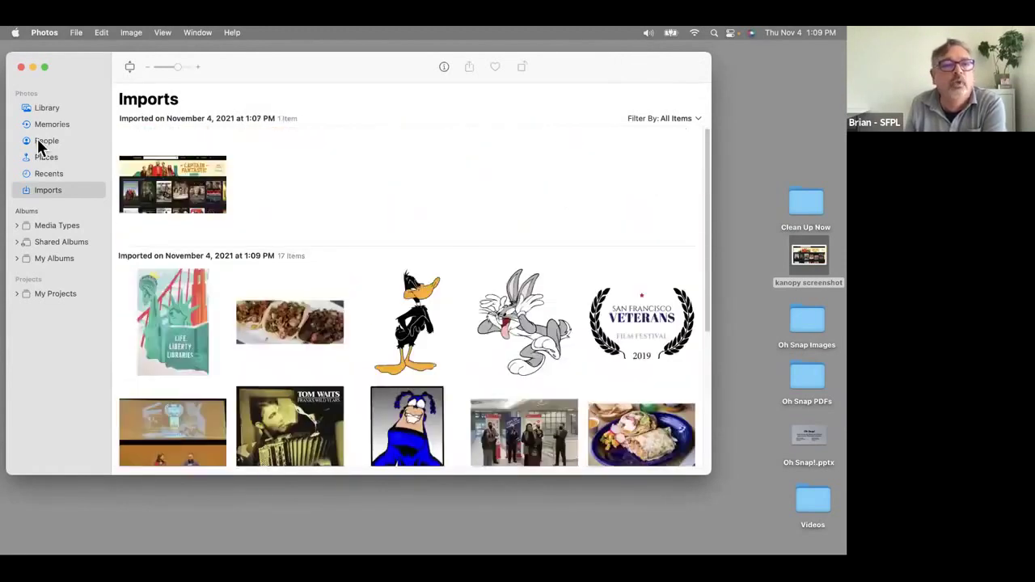
click(40, 108)
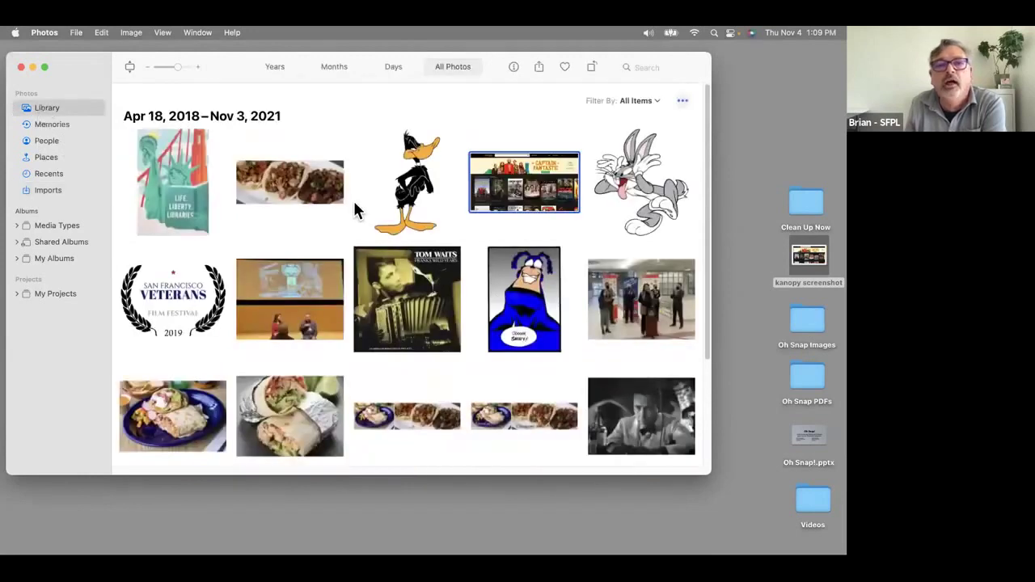
scroll(356, 206, down, 5)
scroll(356, 203, up, 5)
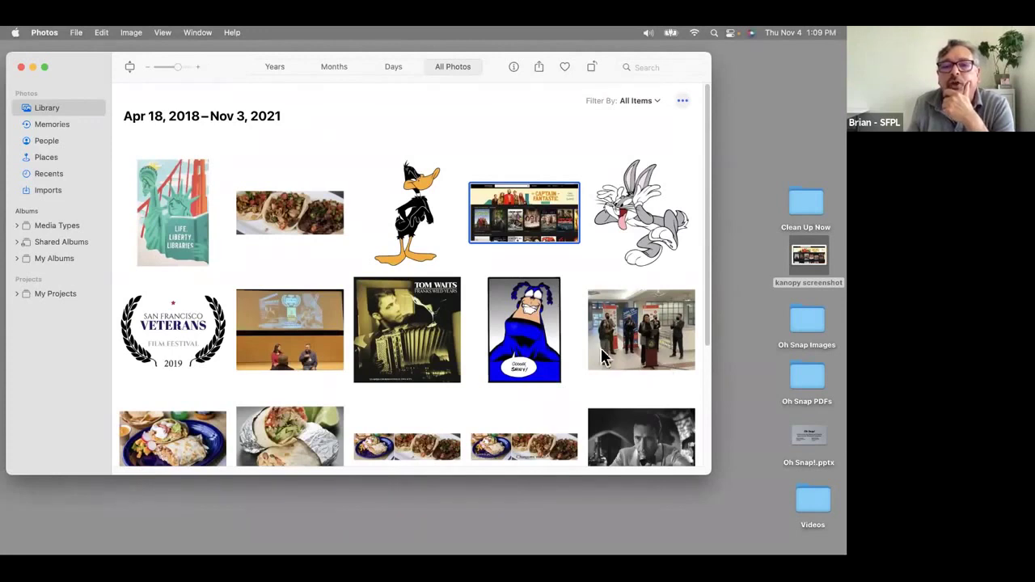
Open the press-conference thumbnail from the All Photos grid at full size.
double_click(652, 323)
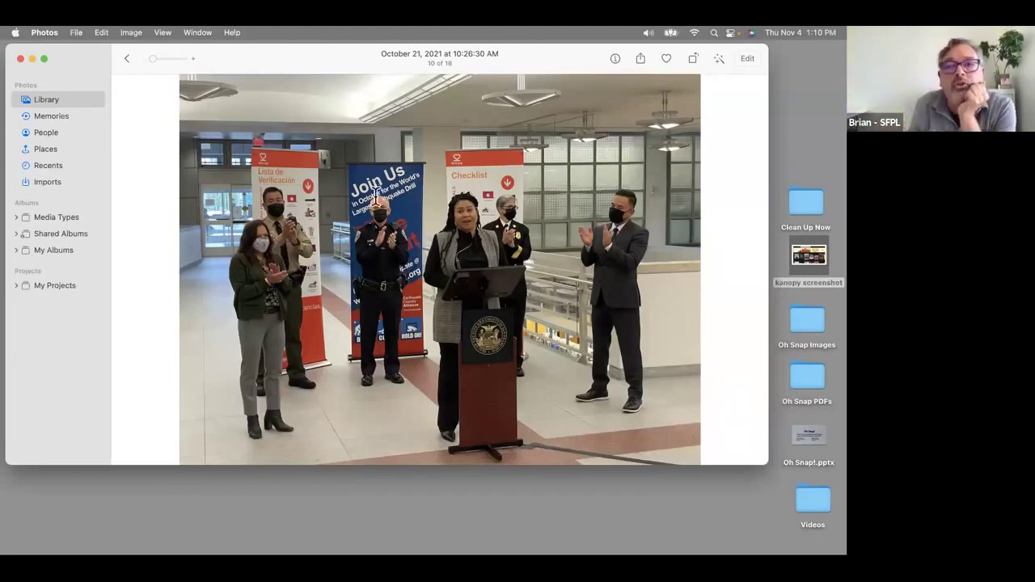
Open the press-conference photo in the editor's Crop tool with an enlarged window.
click(745, 59)
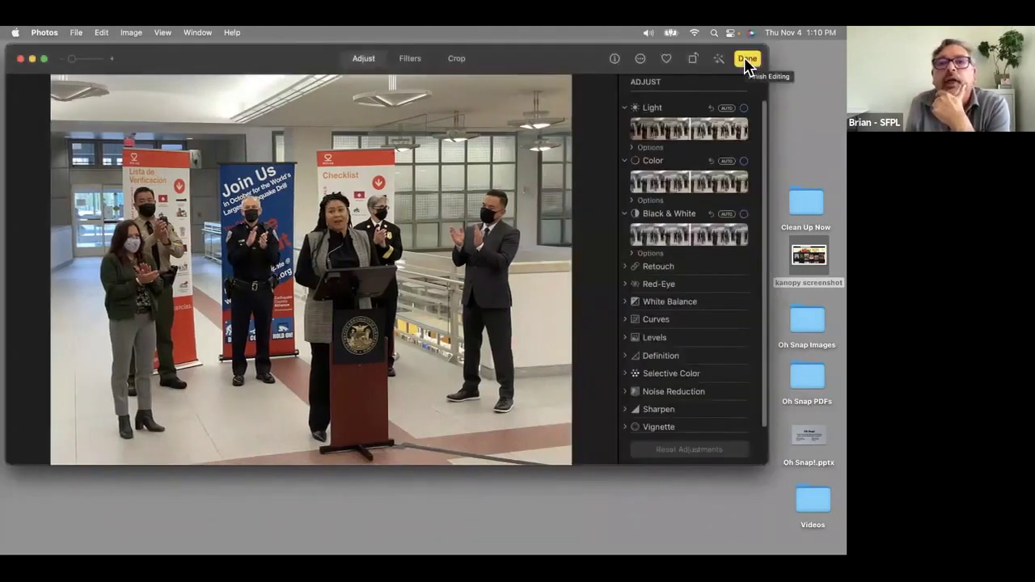
drag(570, 65, 574, 97)
click(460, 92)
drag(571, 97, 573, 64)
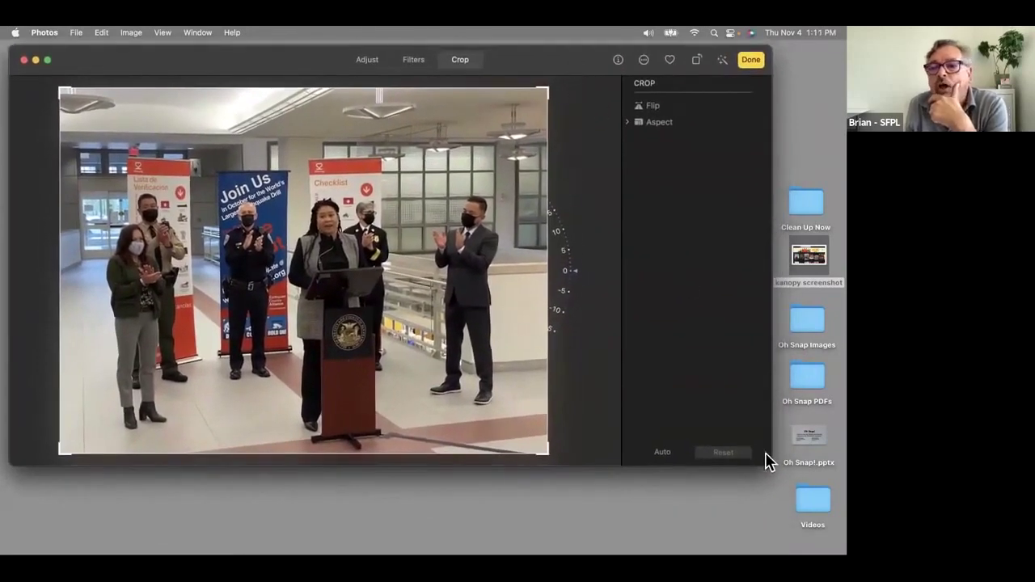
drag(772, 464, 824, 462)
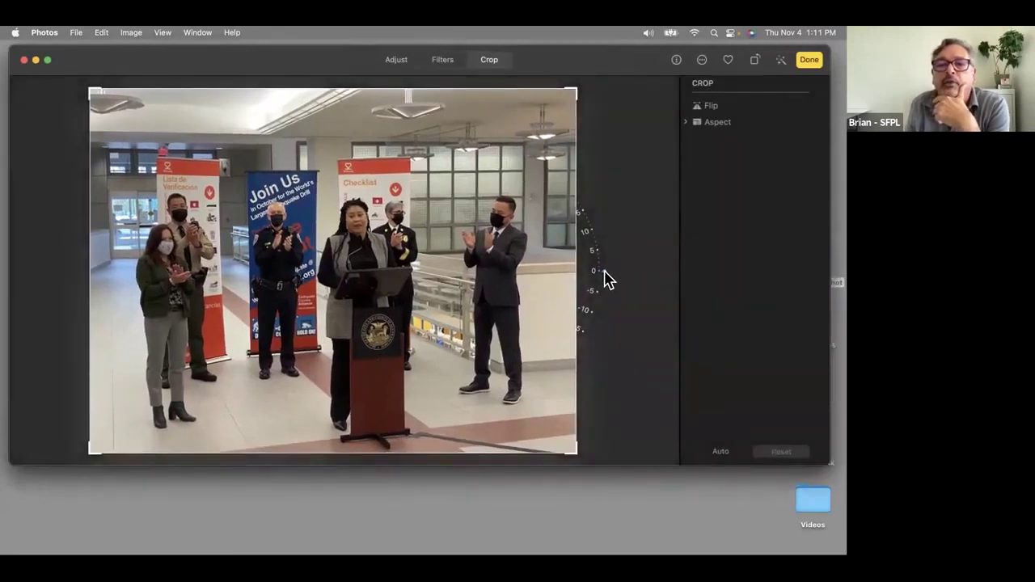
Straighten the photo slightly and trim its right, left and top edges to remove the ceiling.
drag(606, 288, 601, 265)
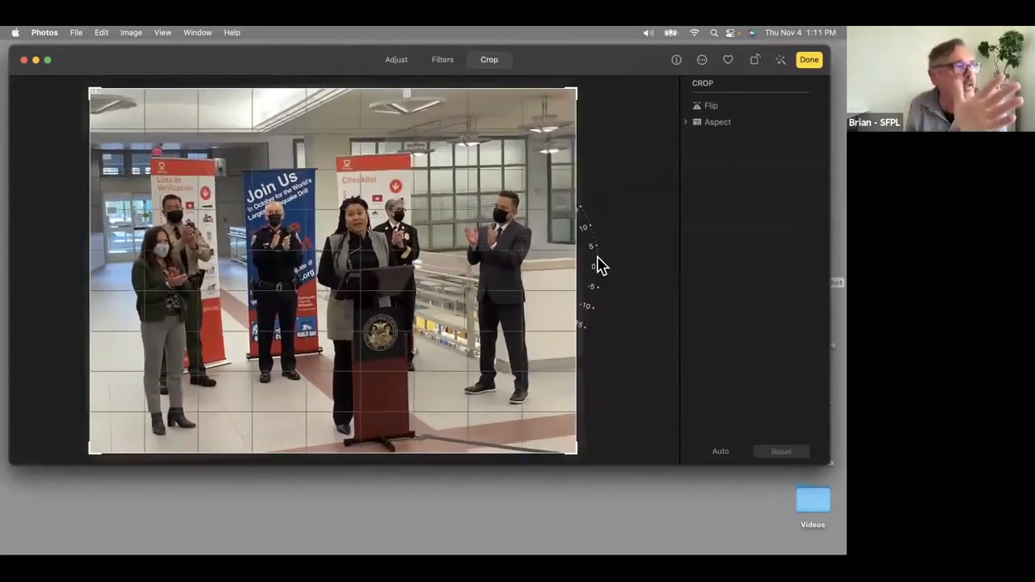
drag(598, 265, 598, 294)
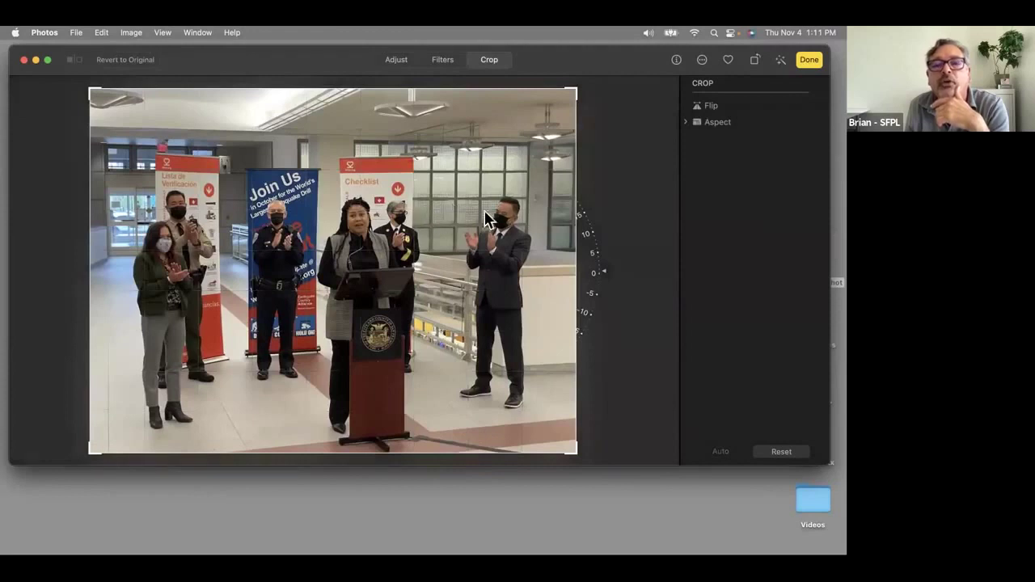
click(608, 279)
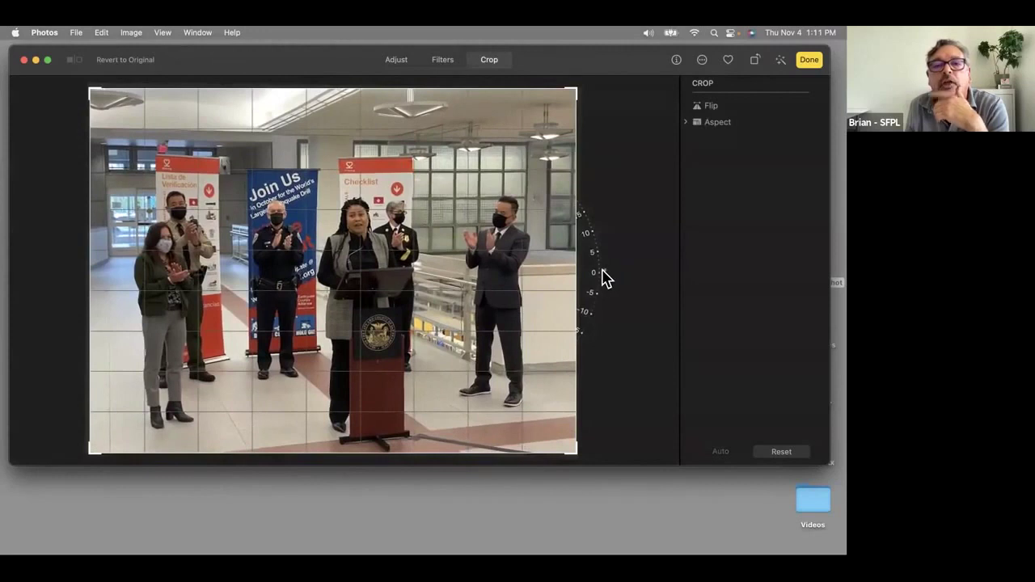
drag(575, 153, 544, 150)
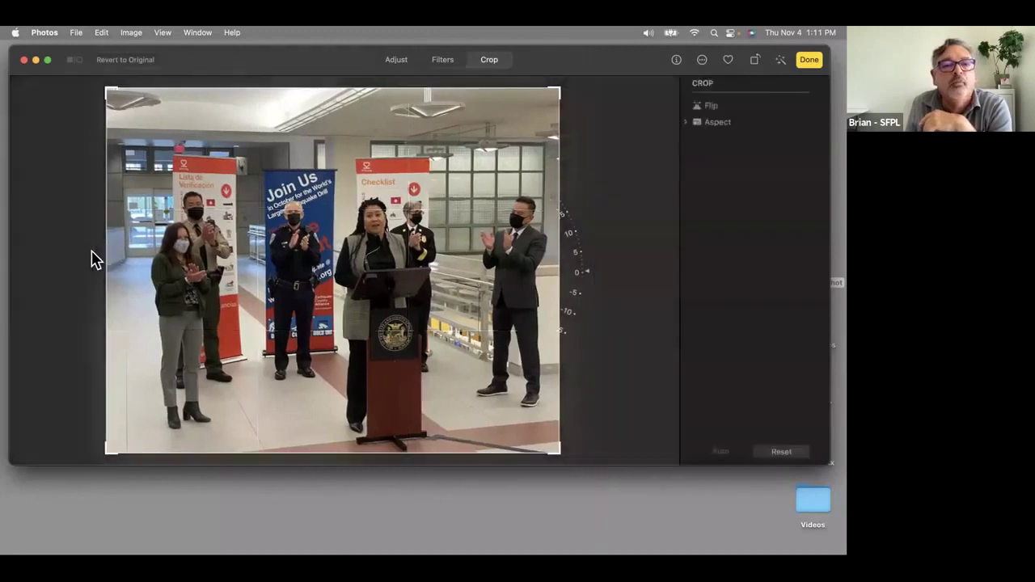
drag(108, 252, 138, 252)
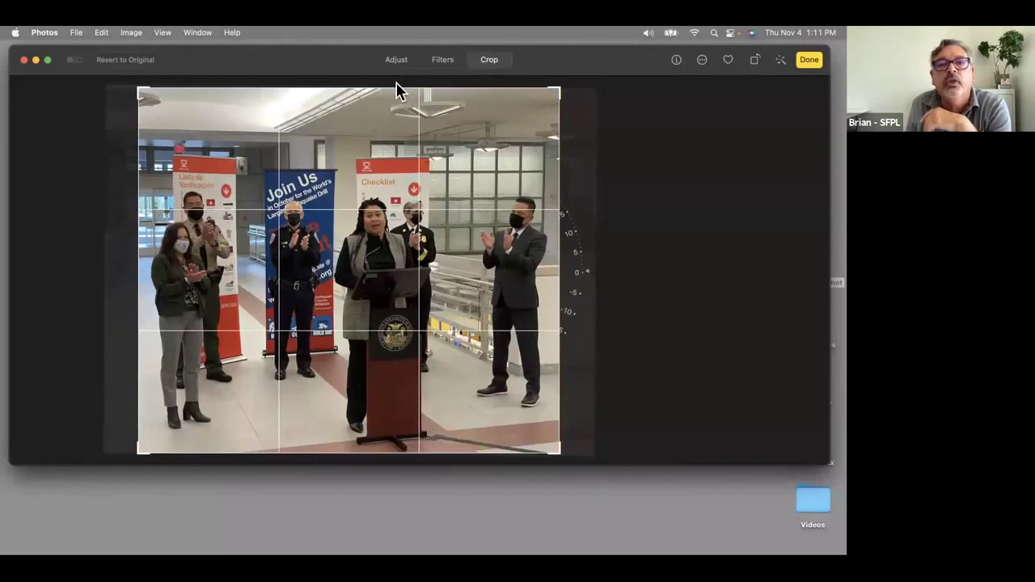
drag(386, 87, 374, 150)
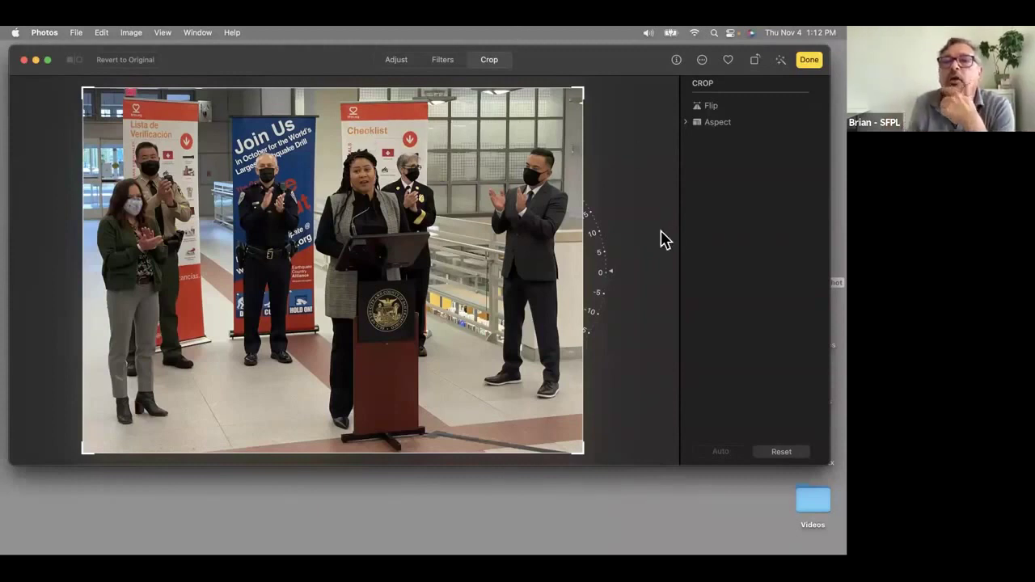
Lock the crop aspect to 5:7 landscape and slide the photo up within the frame.
click(684, 122)
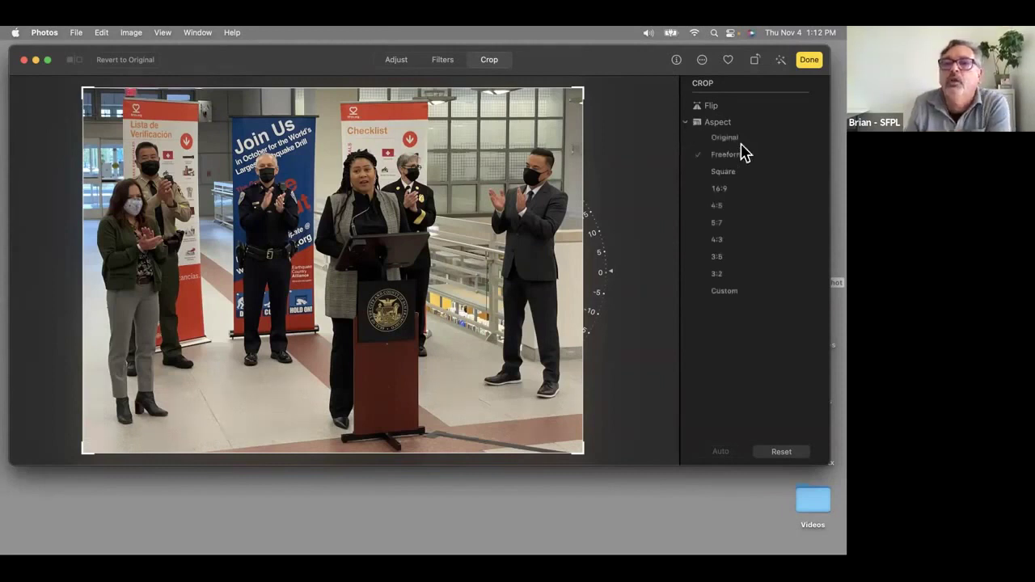
click(731, 140)
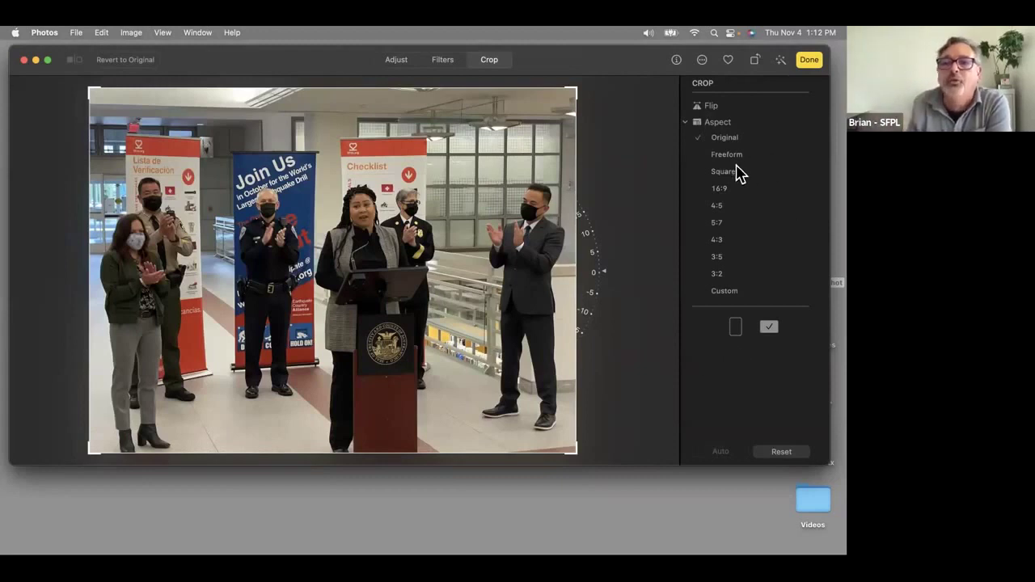
click(717, 224)
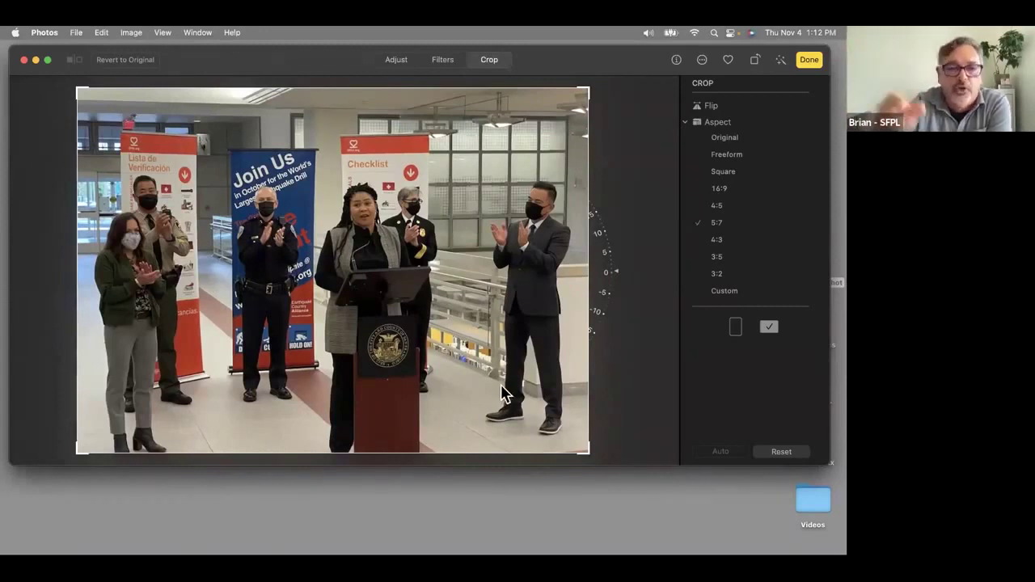
drag(389, 342, 383, 305)
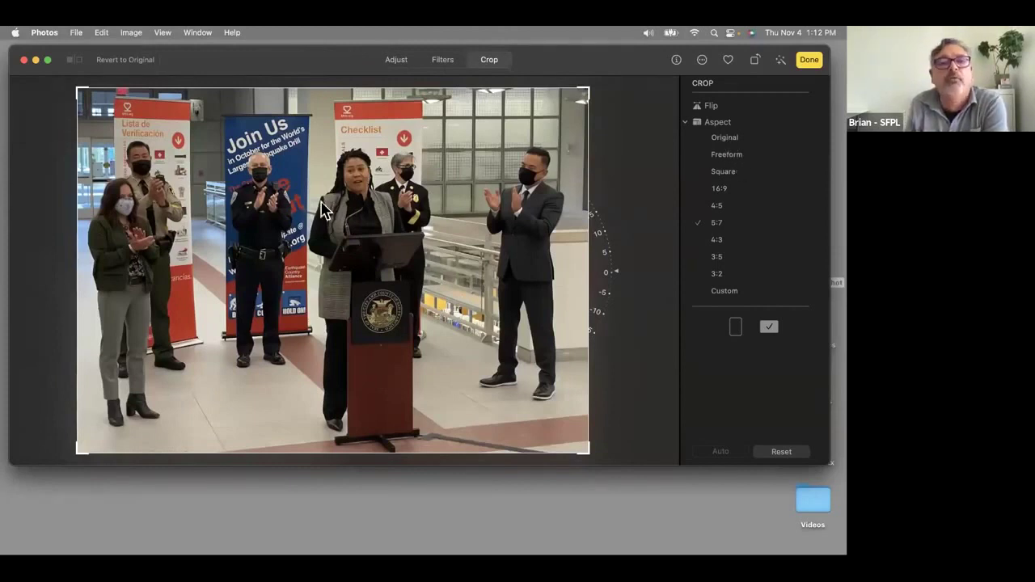
Try a tight Freeform crop around the speaker, then reset the crop to the full photo.
click(728, 155)
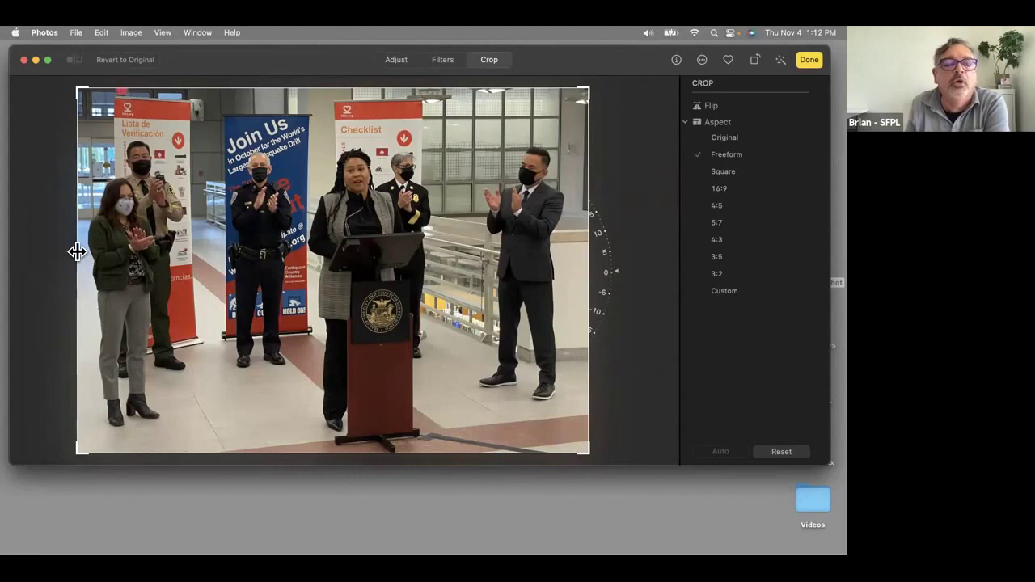
drag(76, 251, 302, 257)
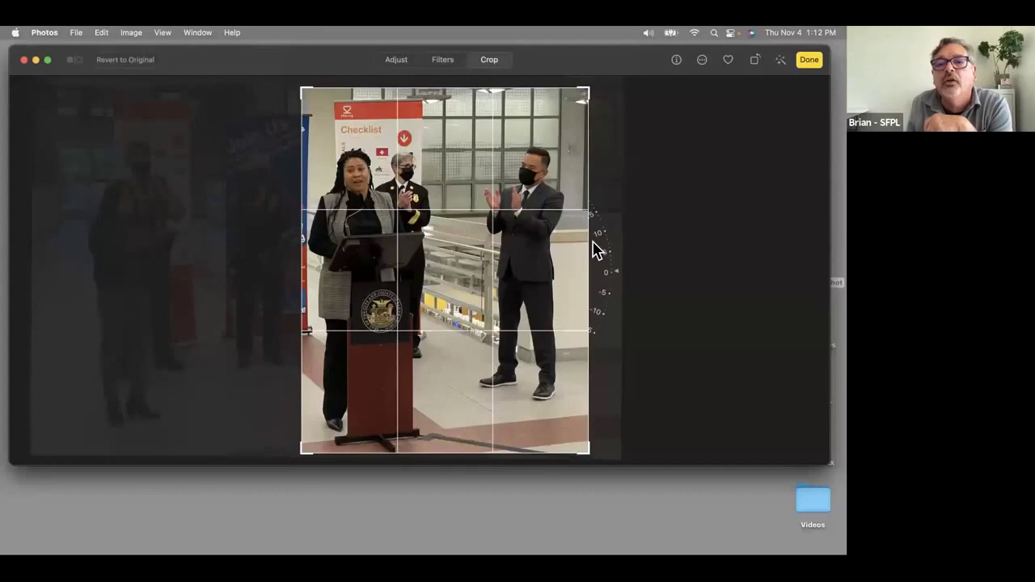
drag(478, 242, 467, 244)
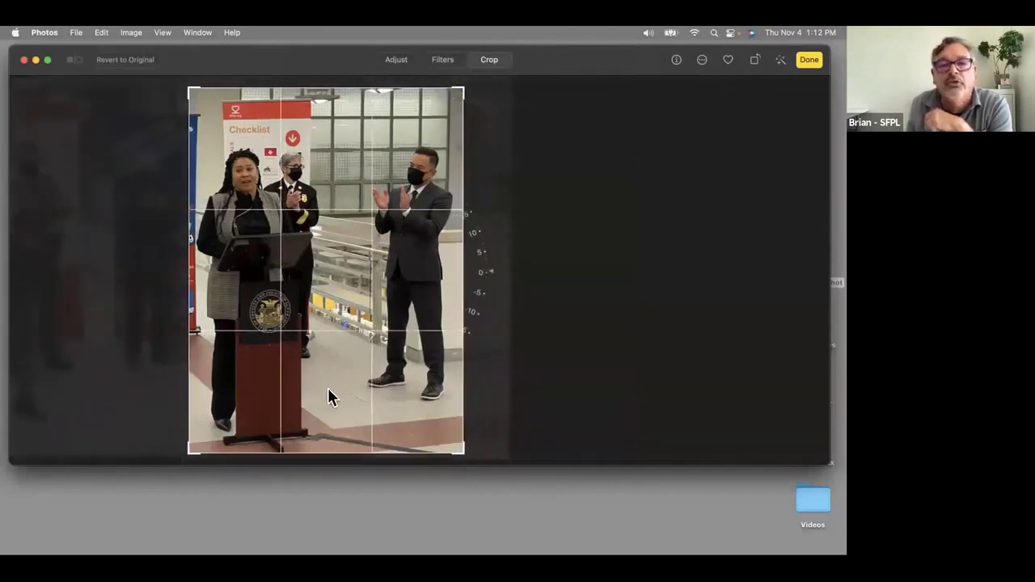
drag(313, 459, 301, 346)
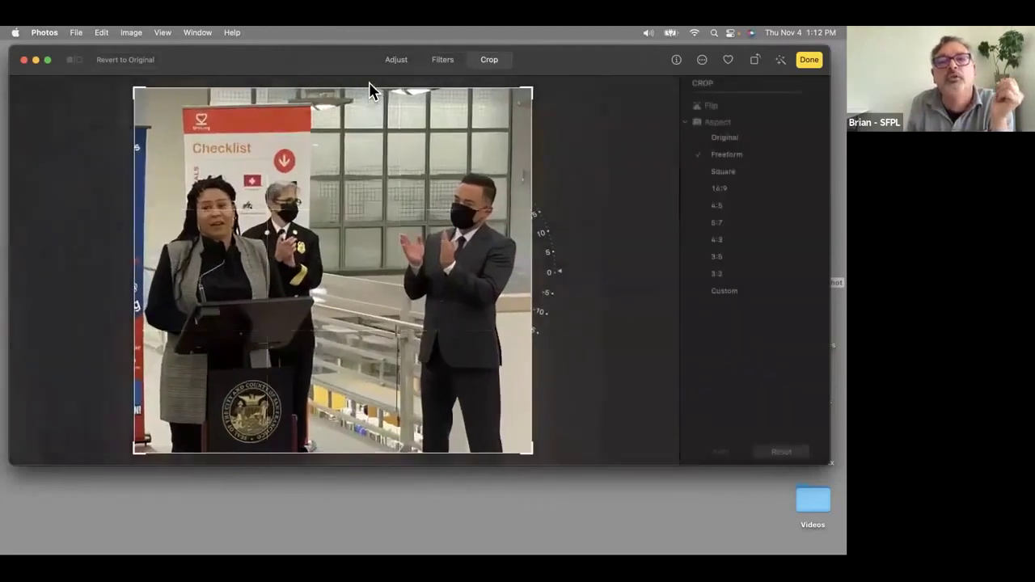
mouse_move(370, 87)
mouse_down()
mouse_move(366, 113)
mouse_move(366, 102)
mouse_up()
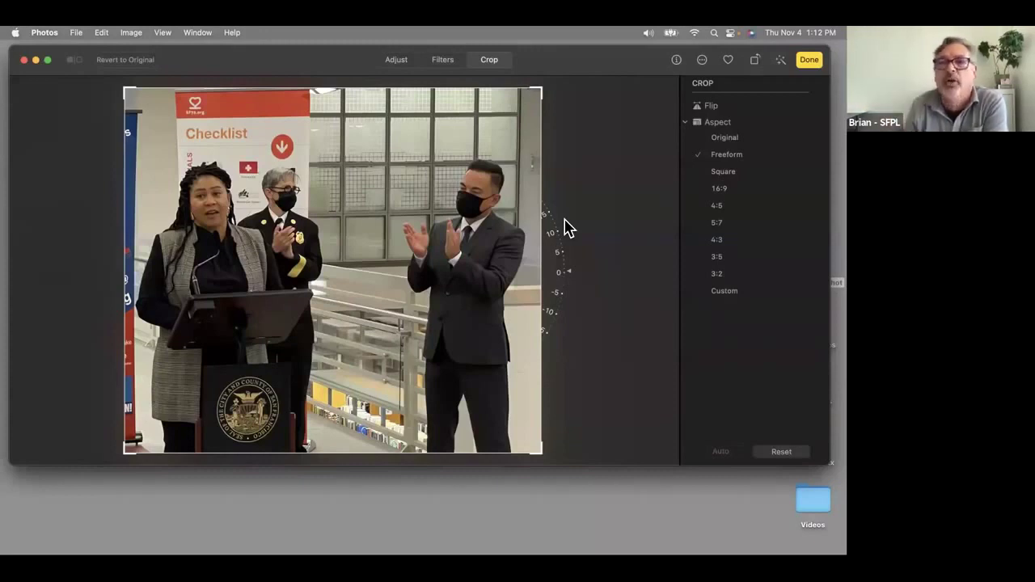
click(789, 455)
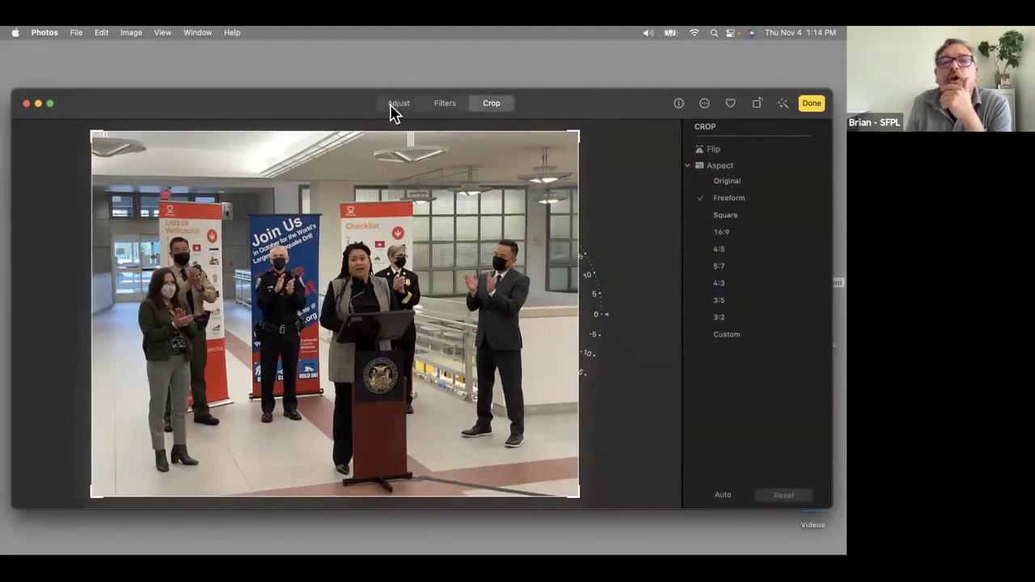
In Adjust, try Light with AUTO, turn Light back off, and expand its Options sliders.
click(394, 105)
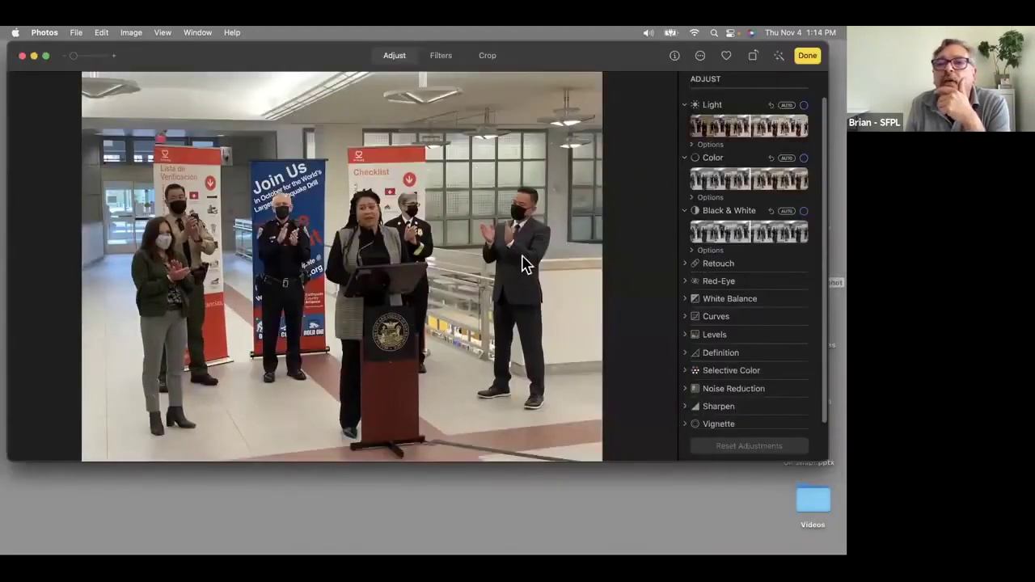
click(804, 106)
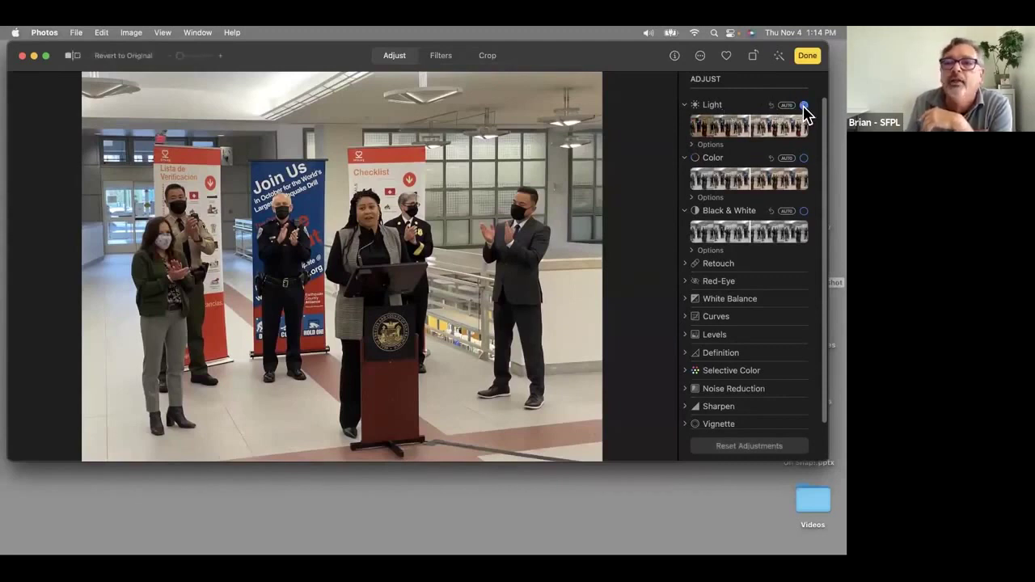
click(790, 104)
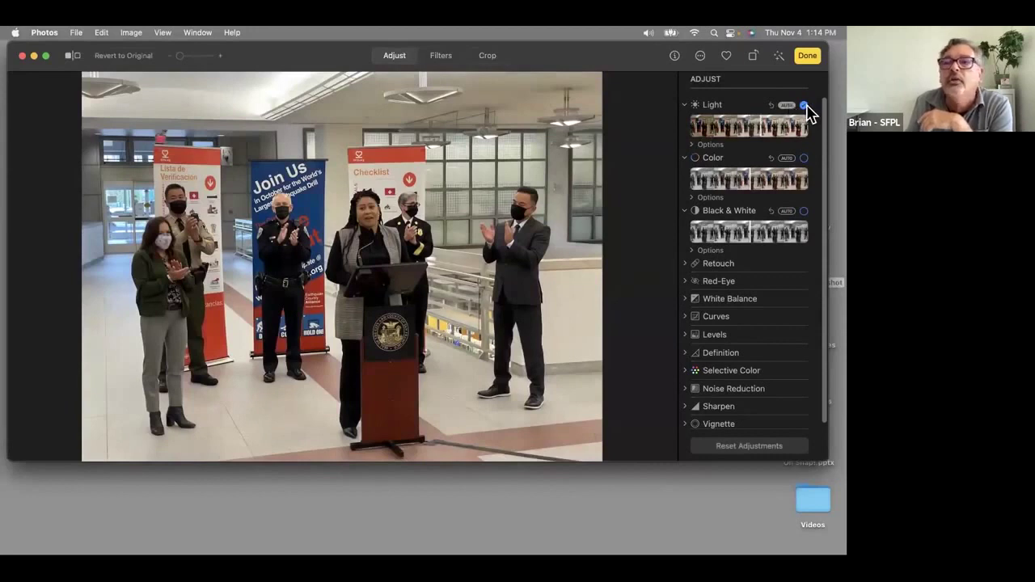
click(804, 106)
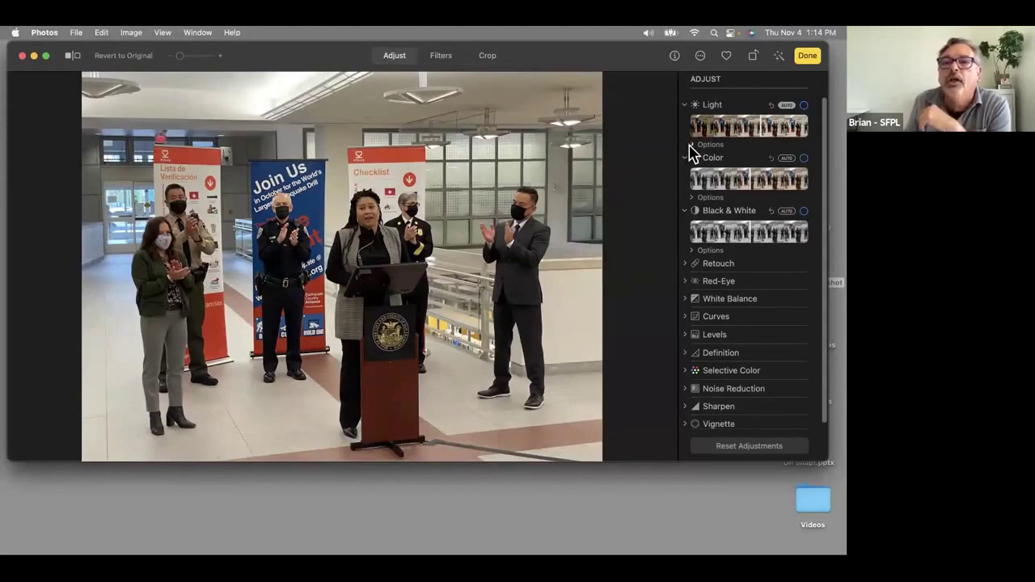
click(691, 145)
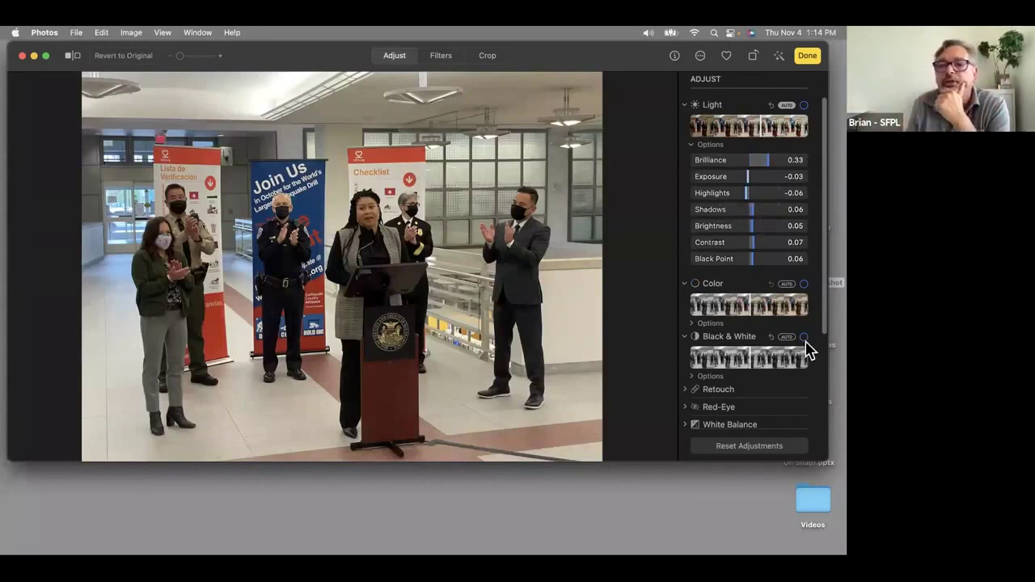
Try Highlights, Brightness 0.22 and Black & White, then reset all adjustments to full colour.
click(763, 451)
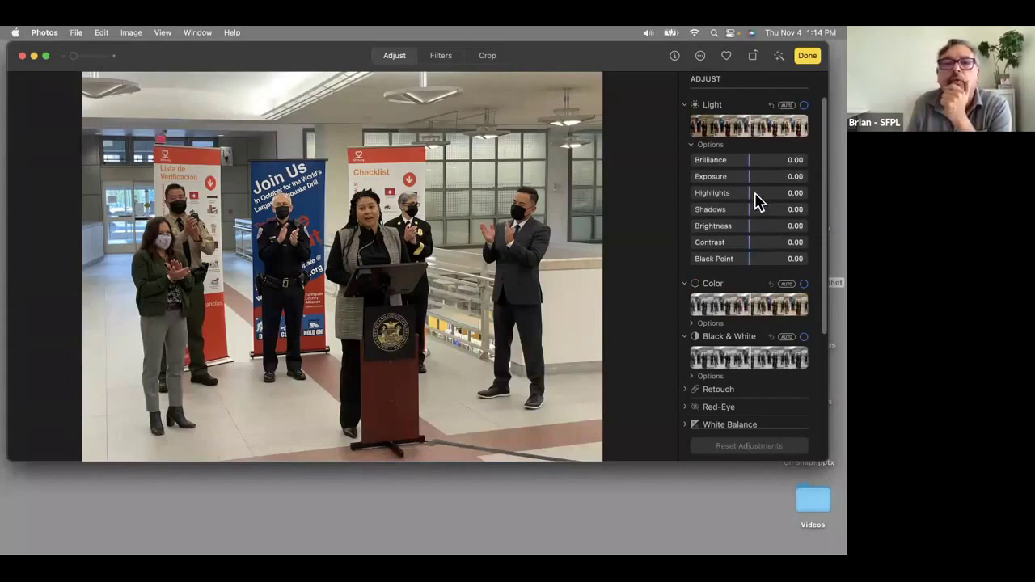
drag(749, 199, 819, 203)
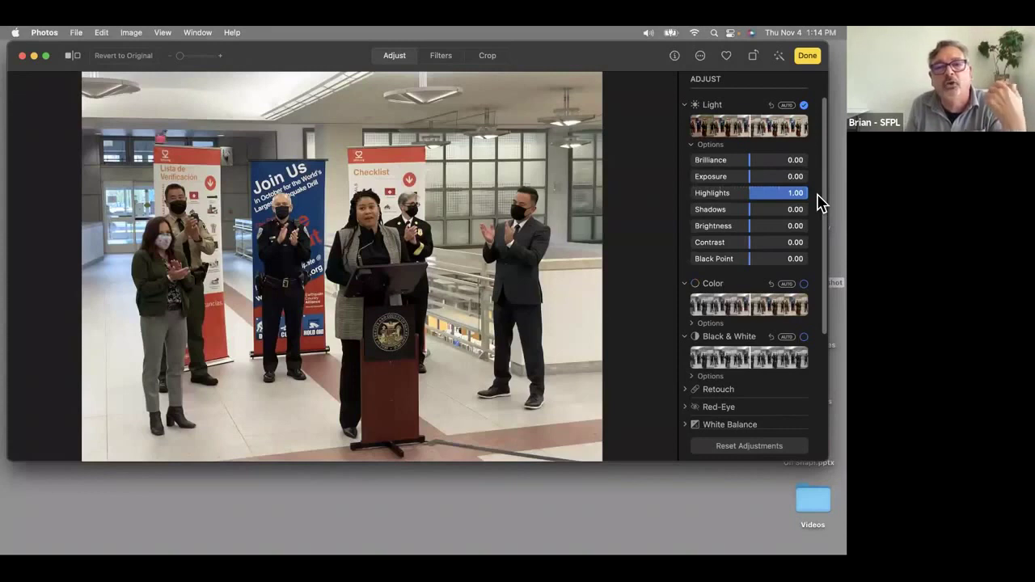
drag(819, 202, 750, 204)
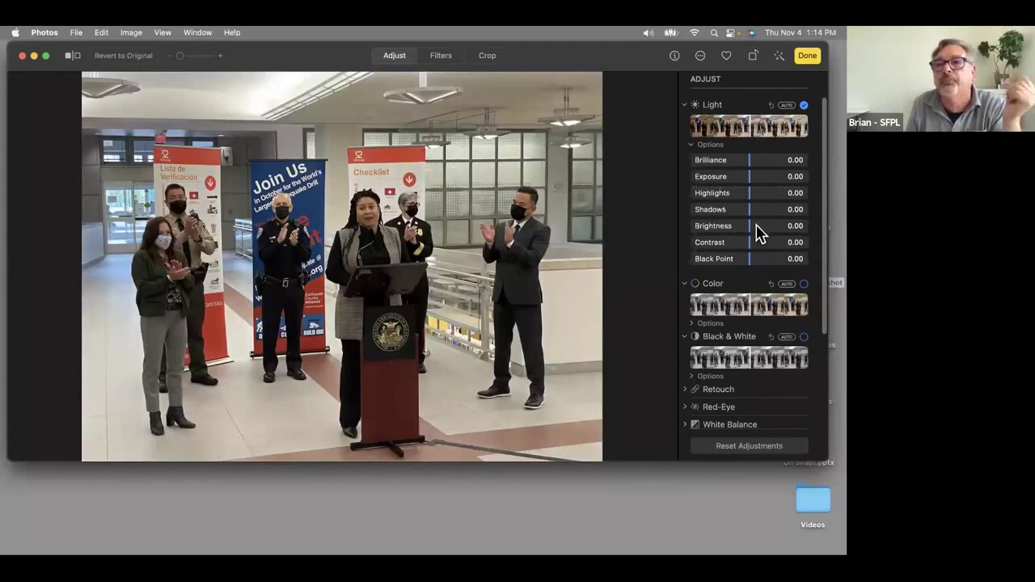
mouse_move(752, 234)
mouse_down()
mouse_move(769, 233)
mouse_move(754, 248)
mouse_up()
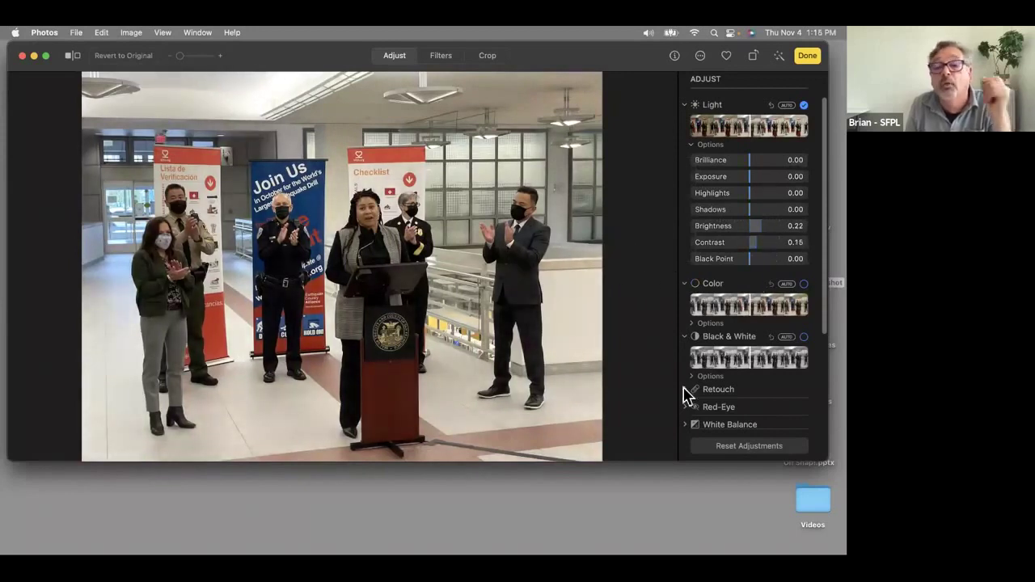
click(804, 337)
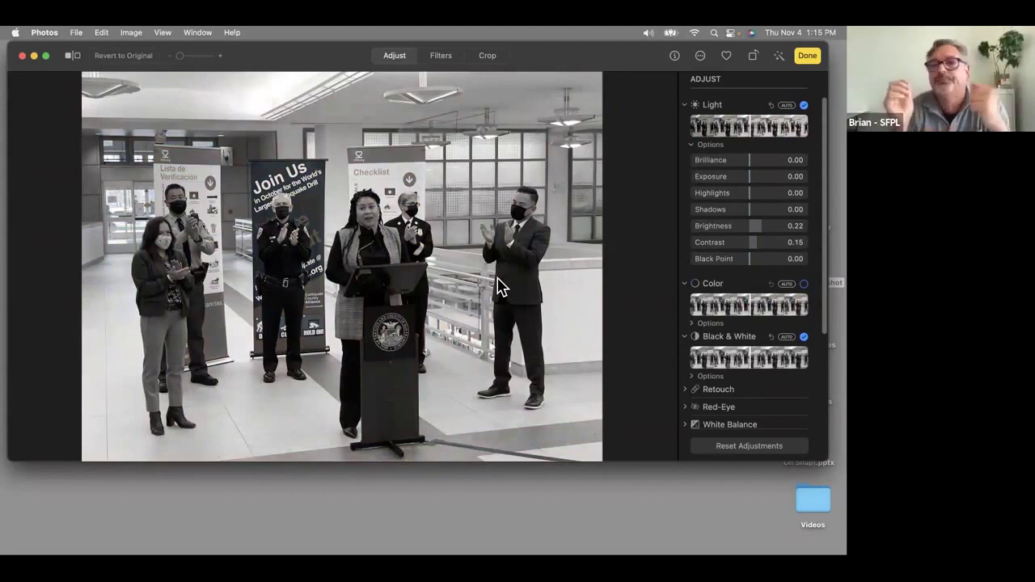
click(751, 446)
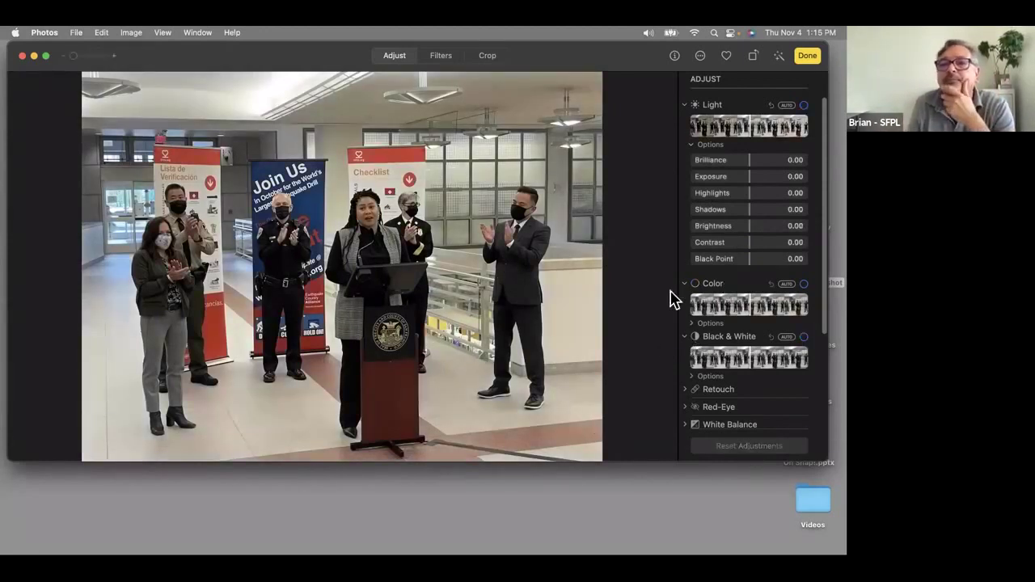
Show the Red-Eye correction options and shrink its brush size.
click(686, 405)
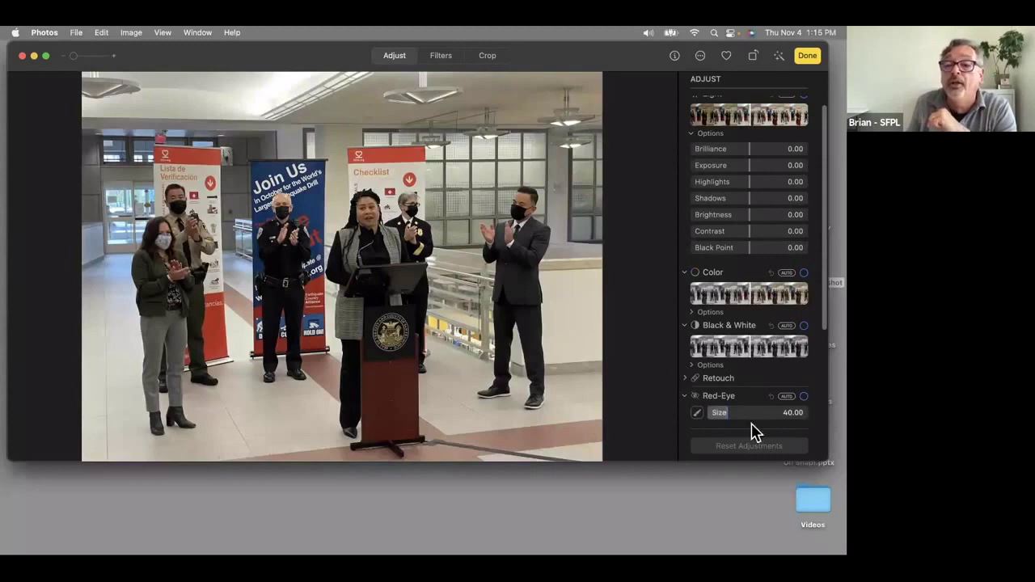
drag(725, 418, 699, 416)
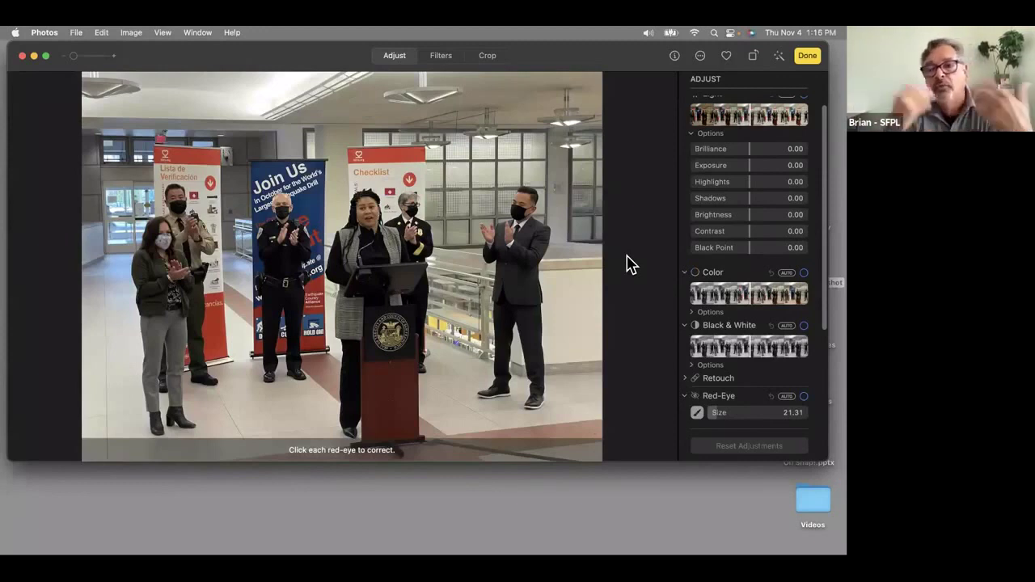
scroll(742, 161, down, 4)
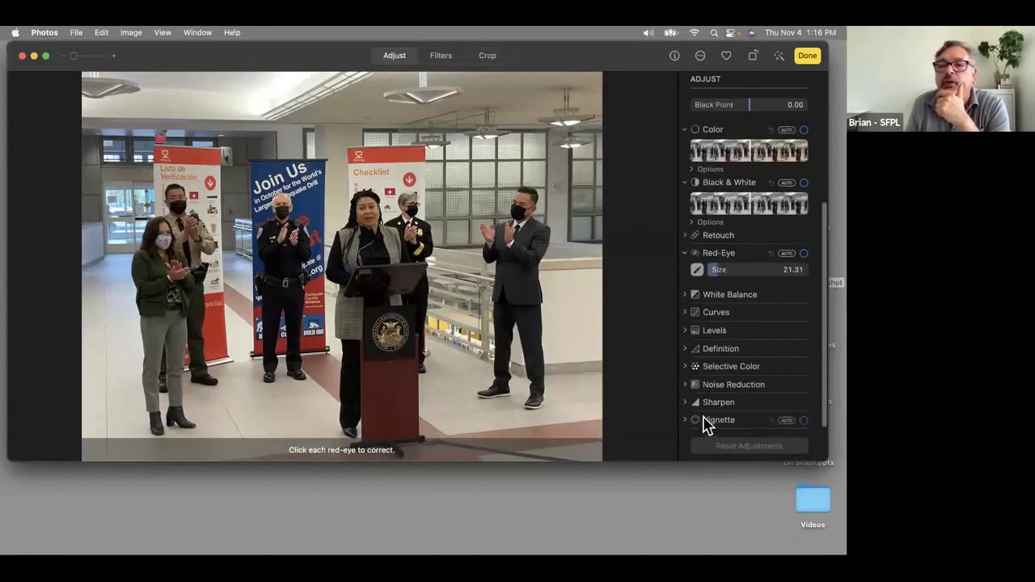
scroll(712, 400, up, 5)
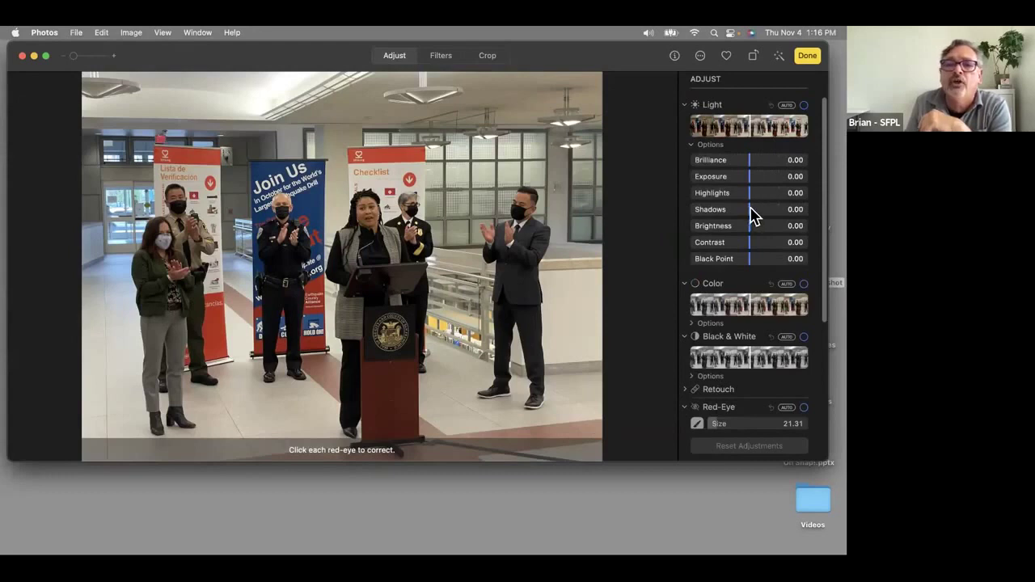
Brighten the Shadows, then reset all adjustments and show the filter list.
drag(751, 214, 764, 216)
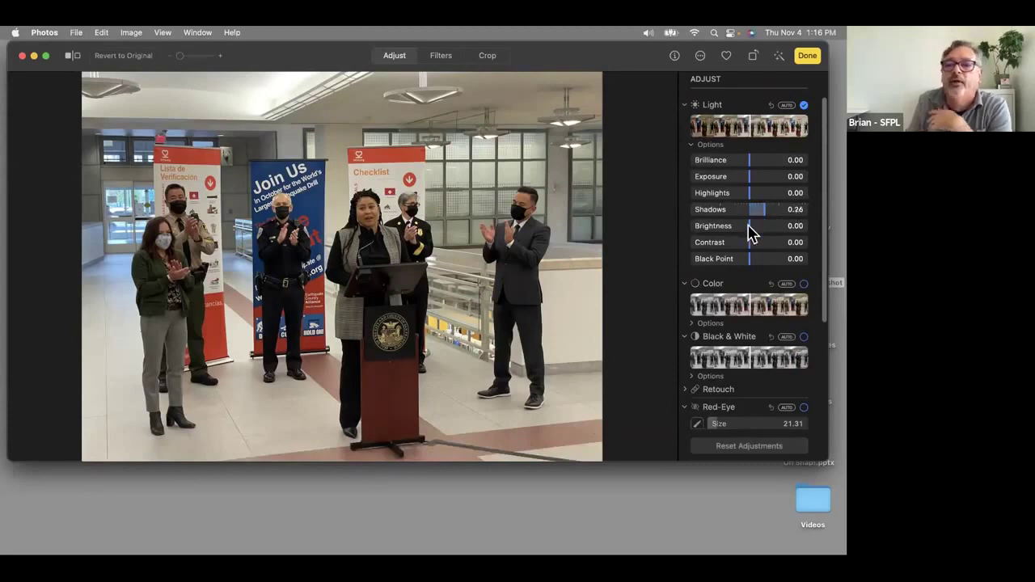
click(748, 453)
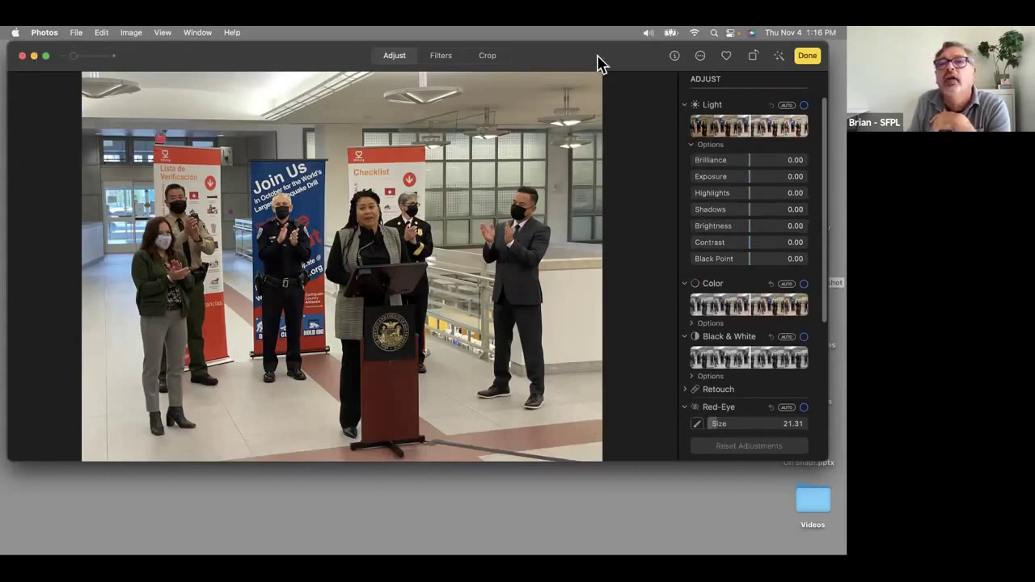
click(442, 56)
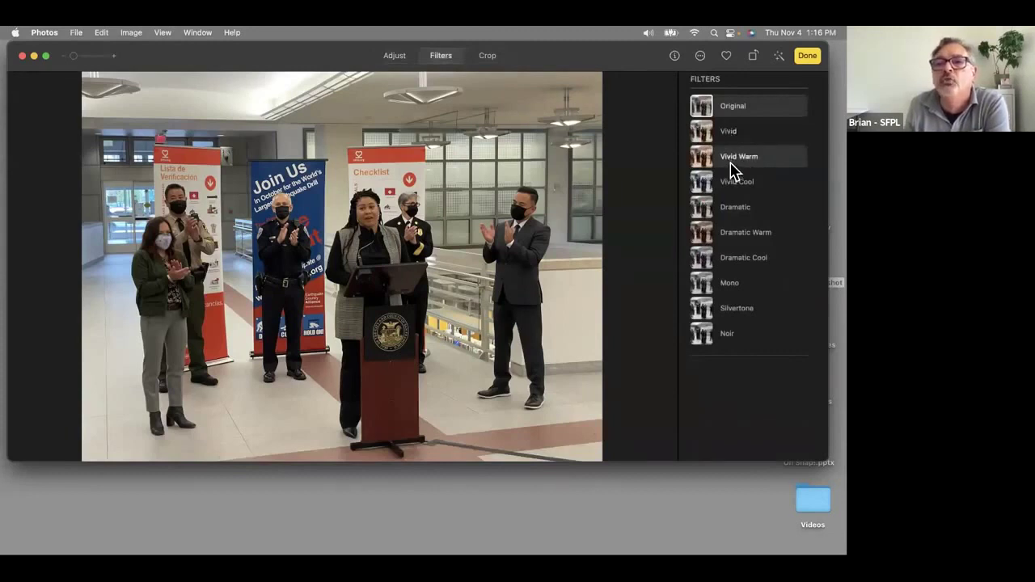
Apply the Vivid Warm filter and adjust its strength down and back up.
click(735, 158)
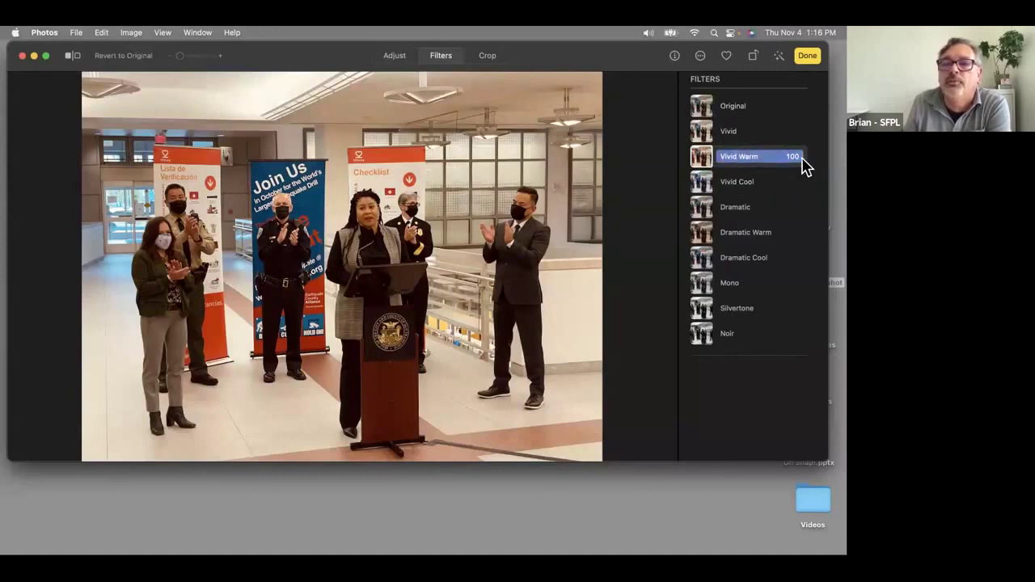
drag(805, 164, 726, 160)
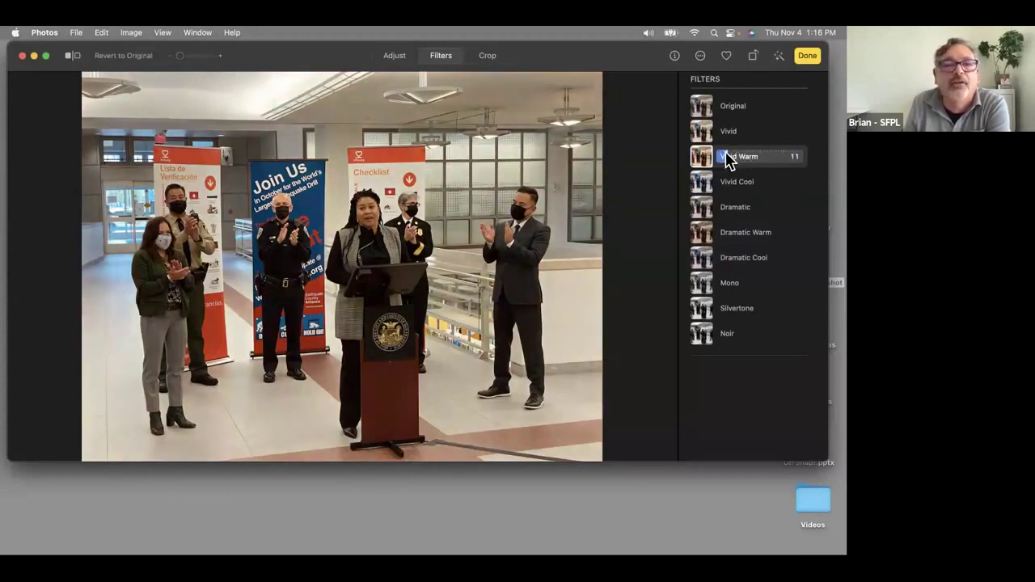
mouse_move(731, 159)
mouse_down()
mouse_move(806, 162)
mouse_move(718, 160)
mouse_up()
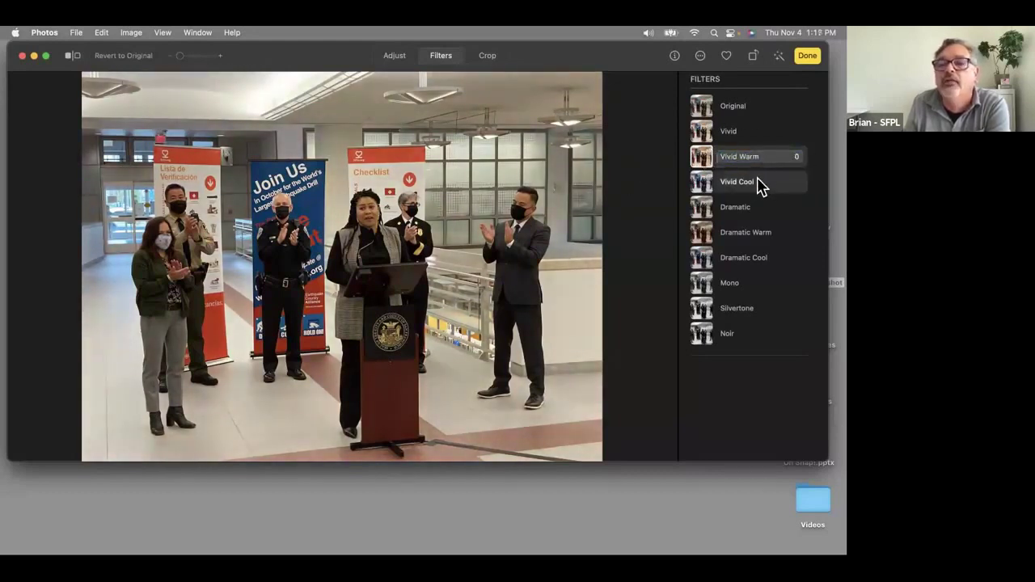
Try Mono, then apply Noir at strength 65 and save the edit.
click(744, 283)
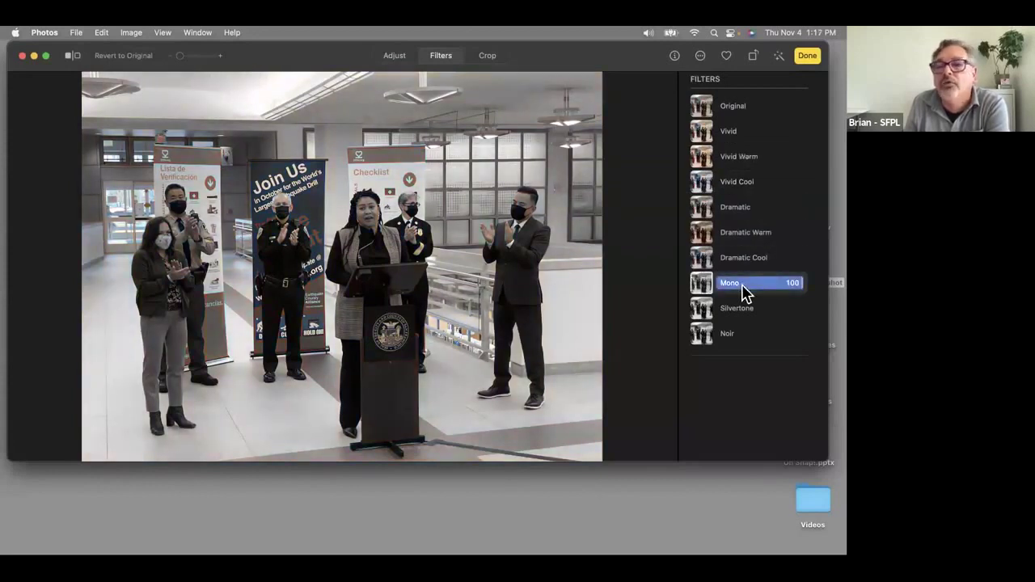
click(733, 339)
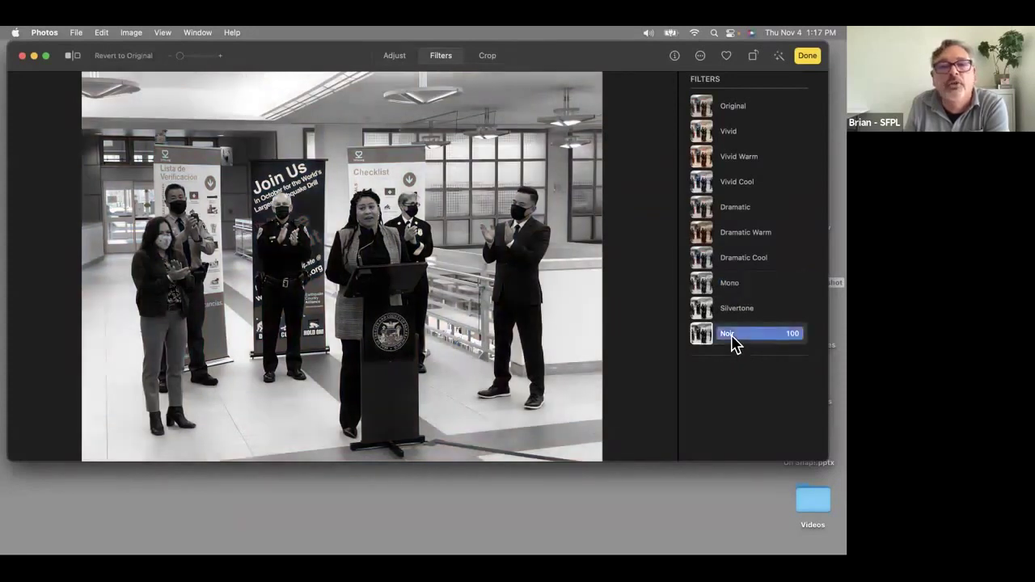
drag(802, 345, 774, 339)
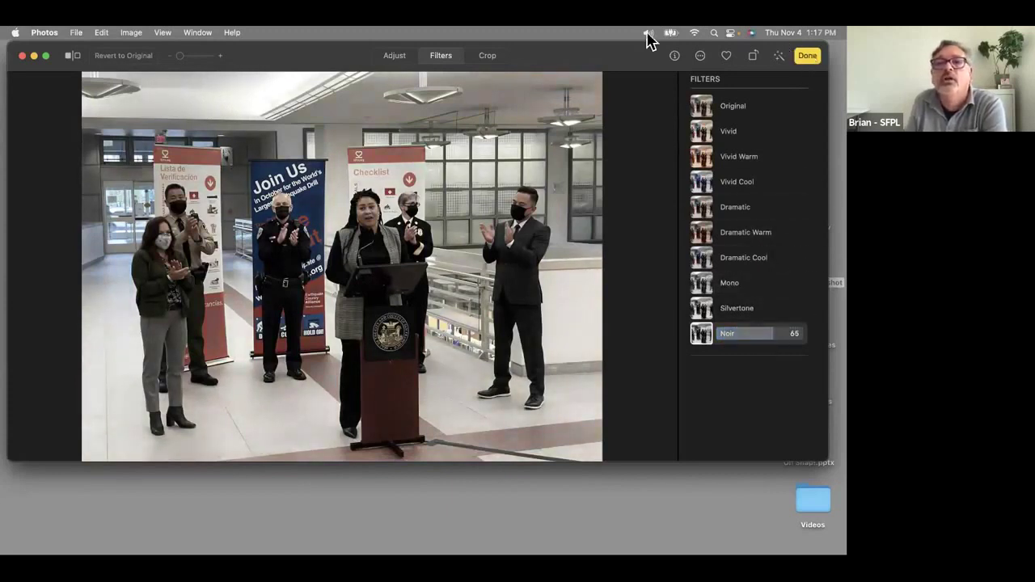
click(807, 55)
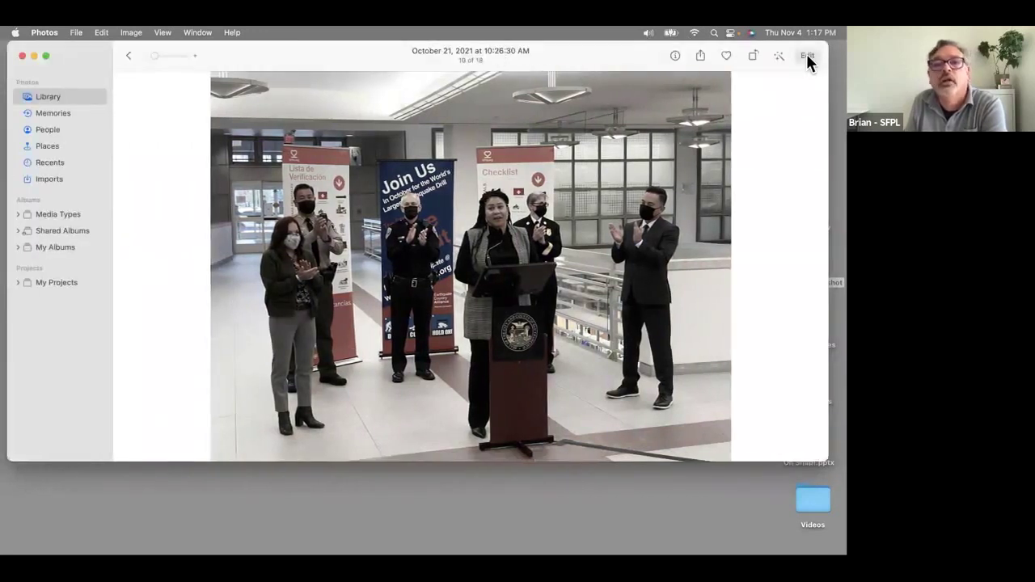
Revert the press-conference photo to its original colours, removing Noir, and exit editing.
click(807, 56)
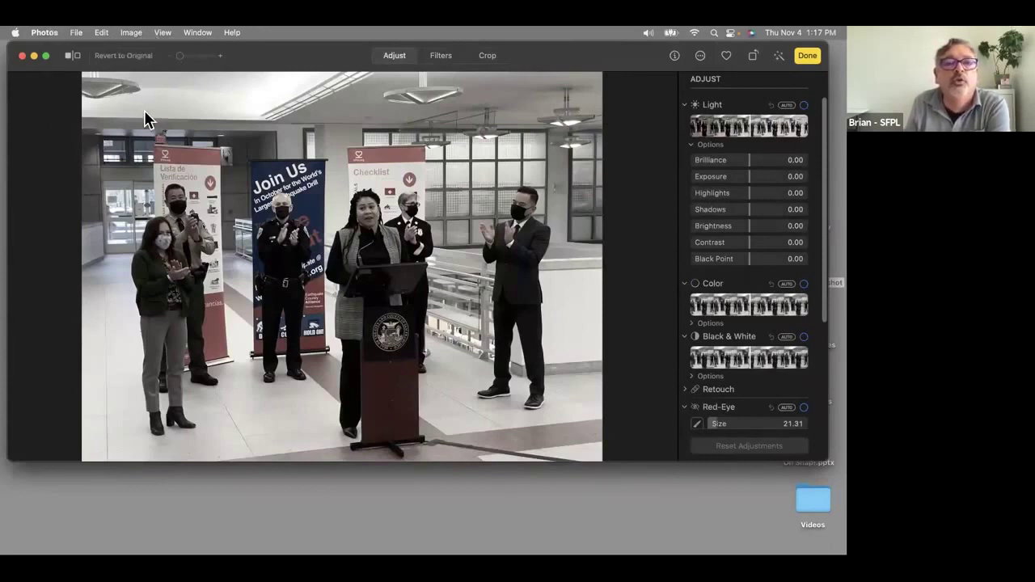
click(114, 57)
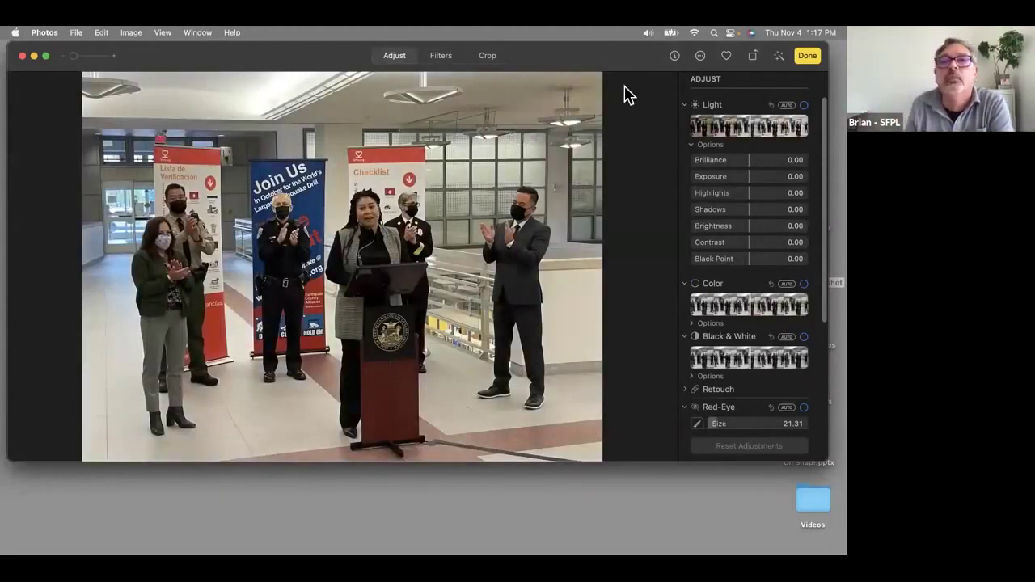
click(809, 57)
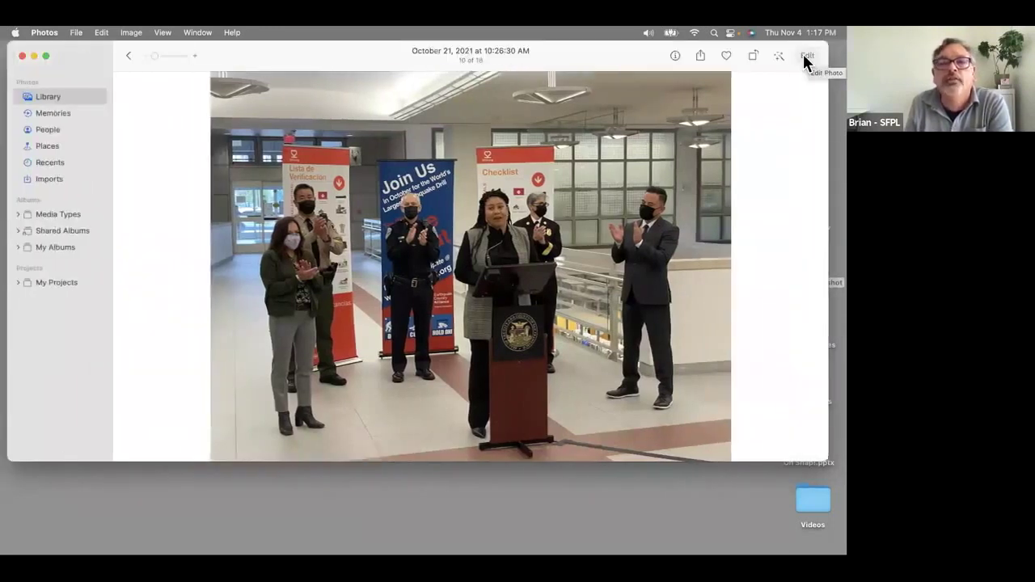
Return to All Photos and open the 'Life. Liberty. Libraries' poster in the editor.
click(127, 56)
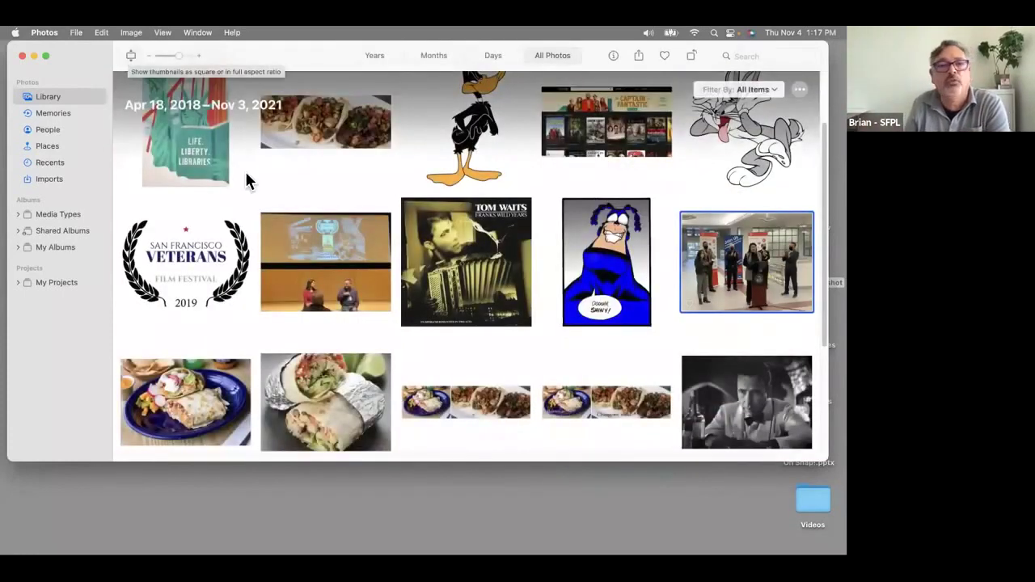
scroll(184, 201, up, 3)
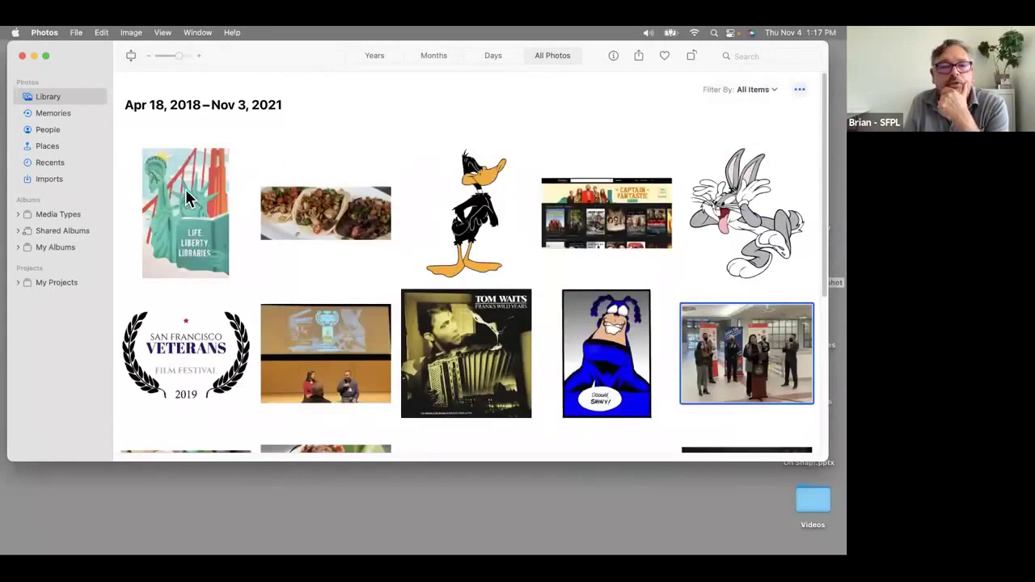
double_click(190, 194)
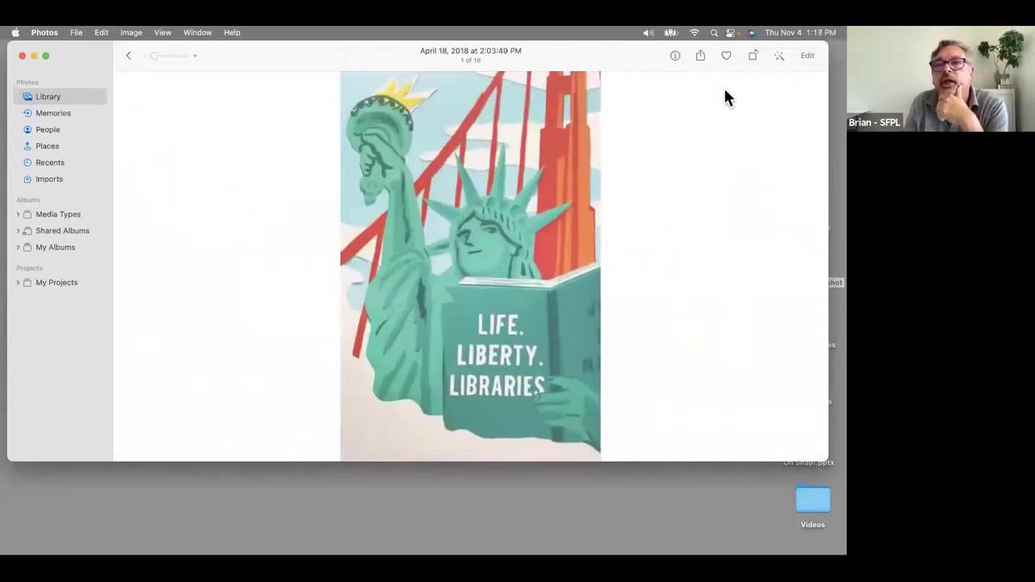
click(808, 56)
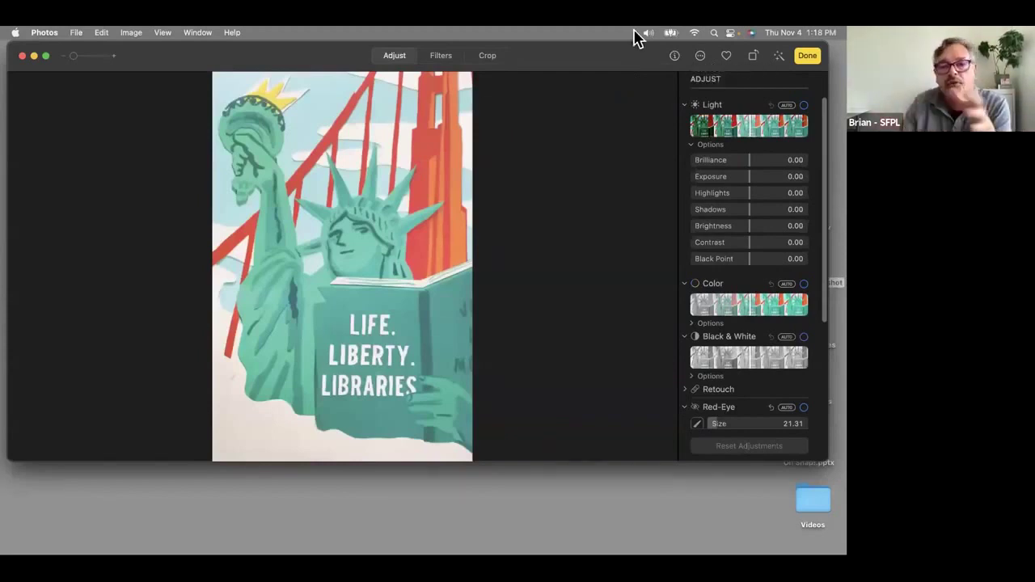
click(755, 58)
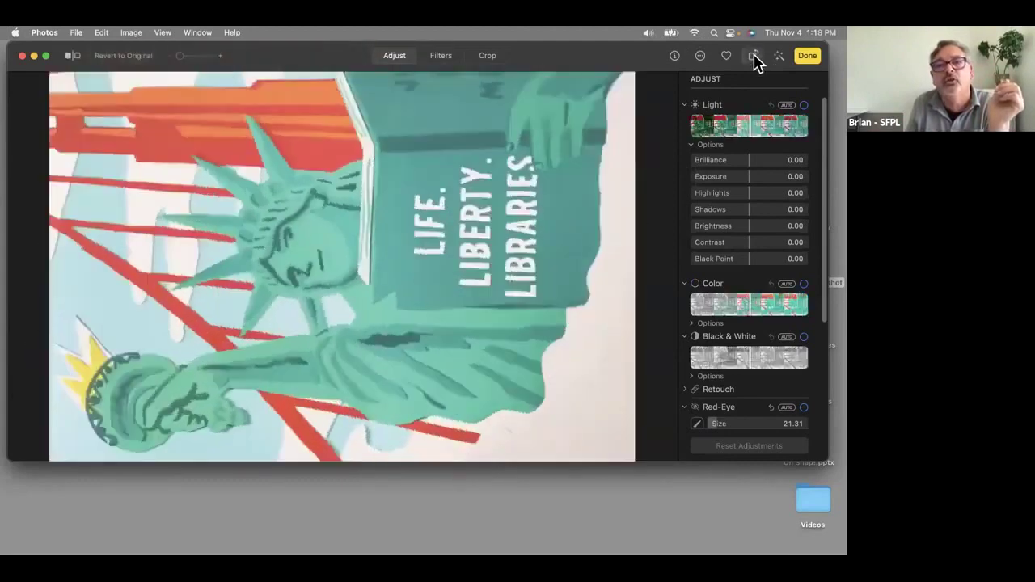
click(755, 58)
click(754, 59)
click(755, 58)
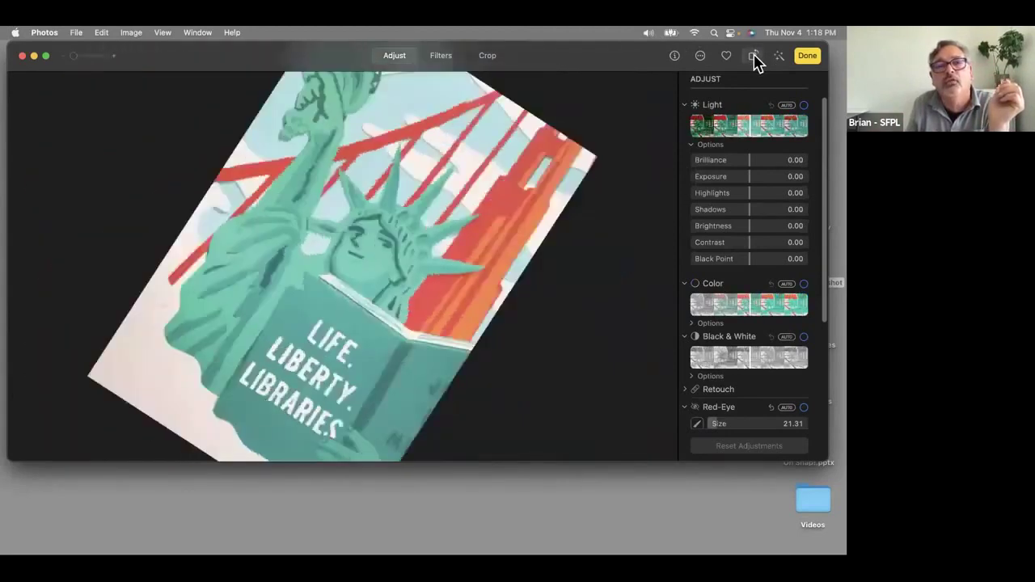
click(701, 58)
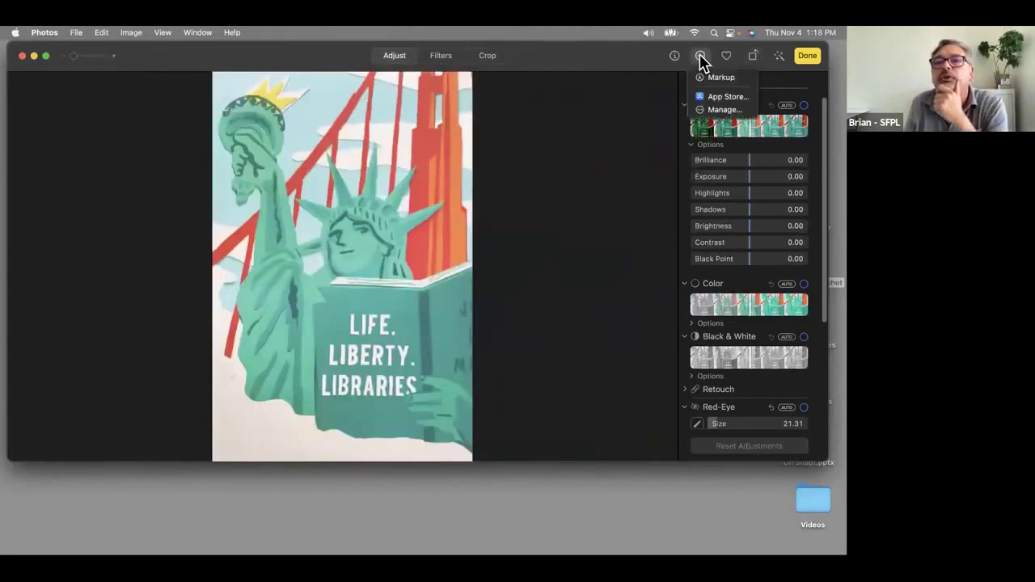
click(701, 58)
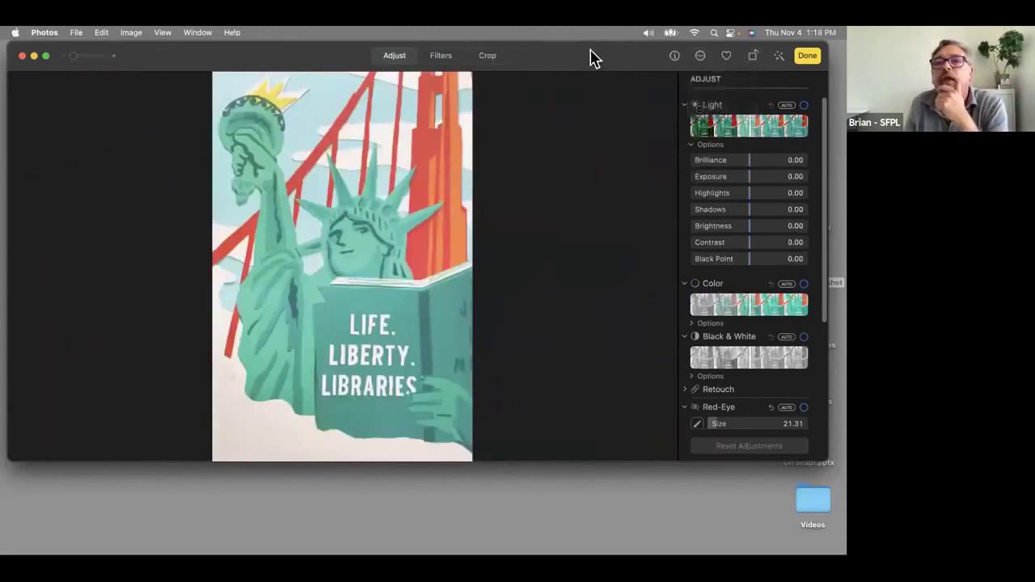
click(676, 58)
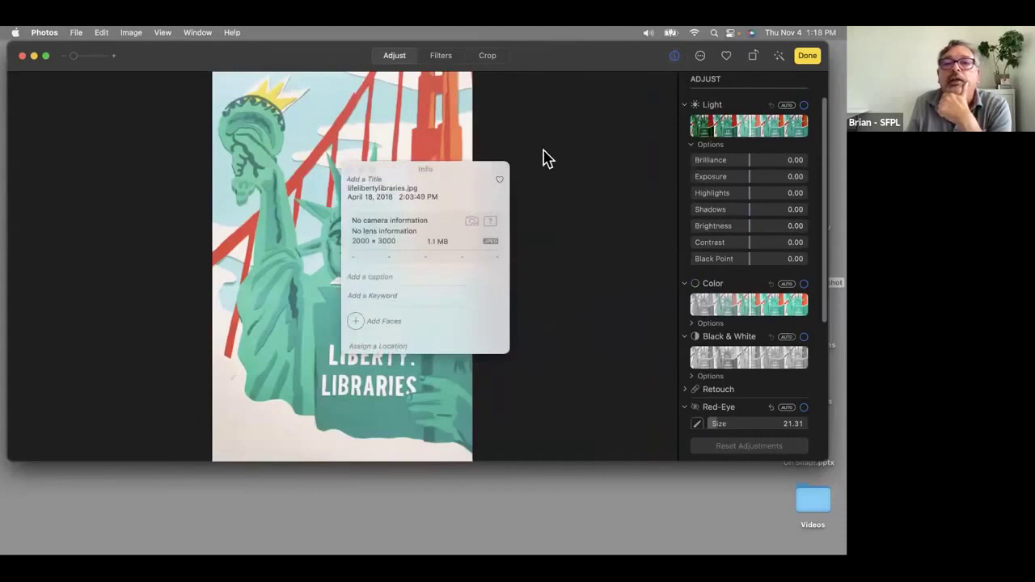
click(459, 185)
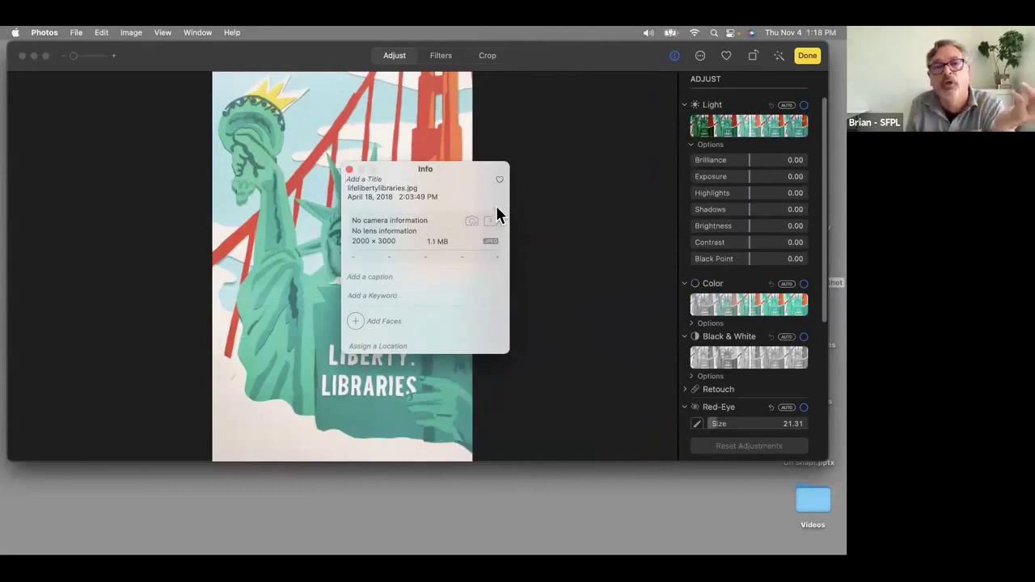
click(349, 171)
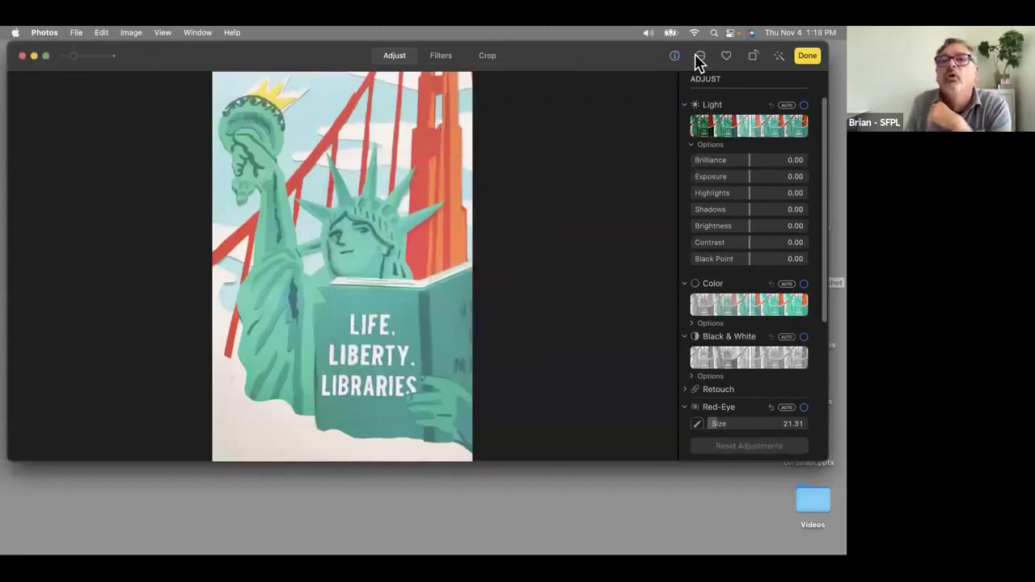
Leave the unchanged poster and open the veterans film festival stage photo.
click(809, 58)
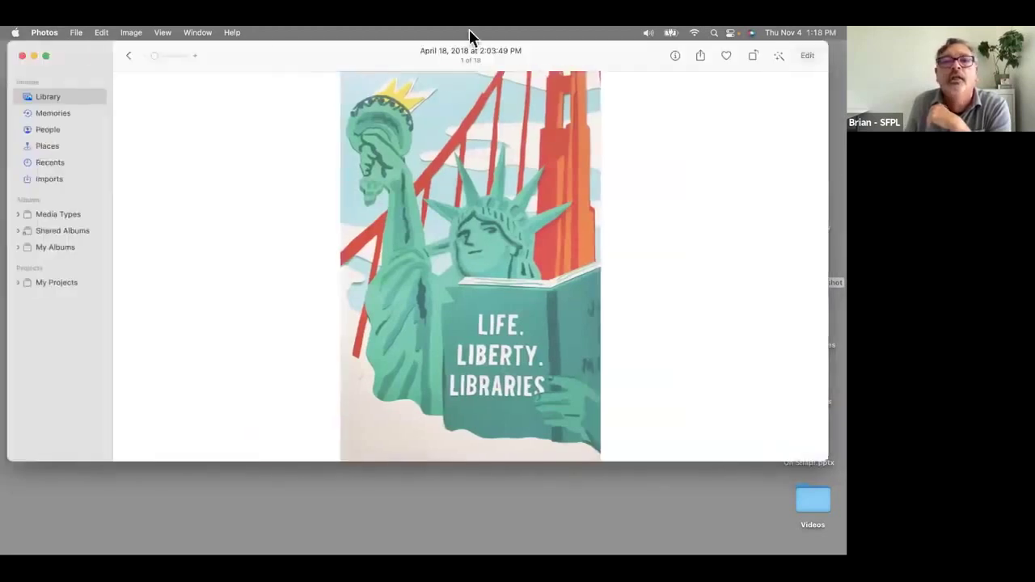
click(129, 55)
scroll(479, 326, down, 3)
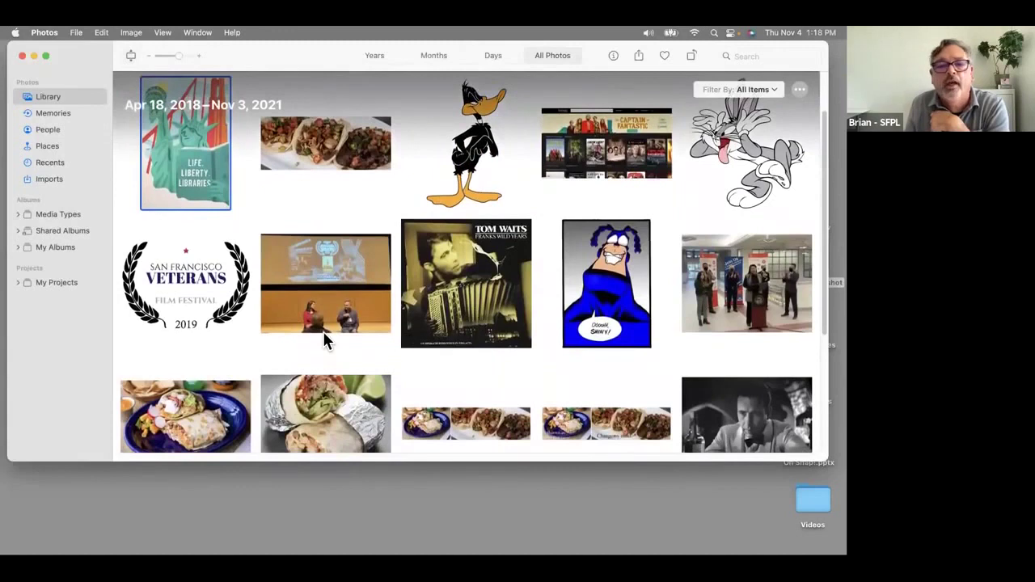
double_click(339, 273)
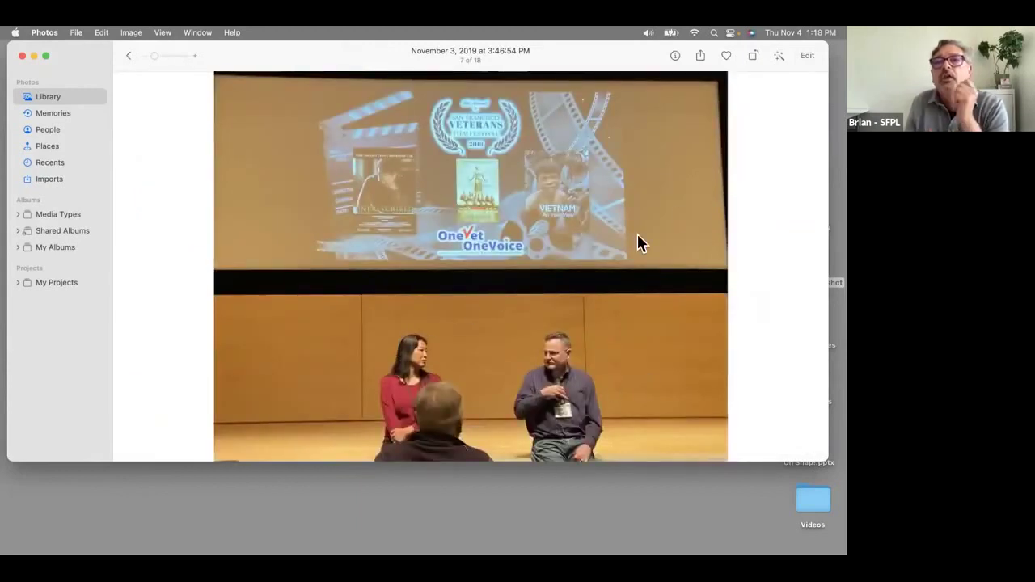
View the stage photo's Info details, close them, and enter the editor.
click(674, 57)
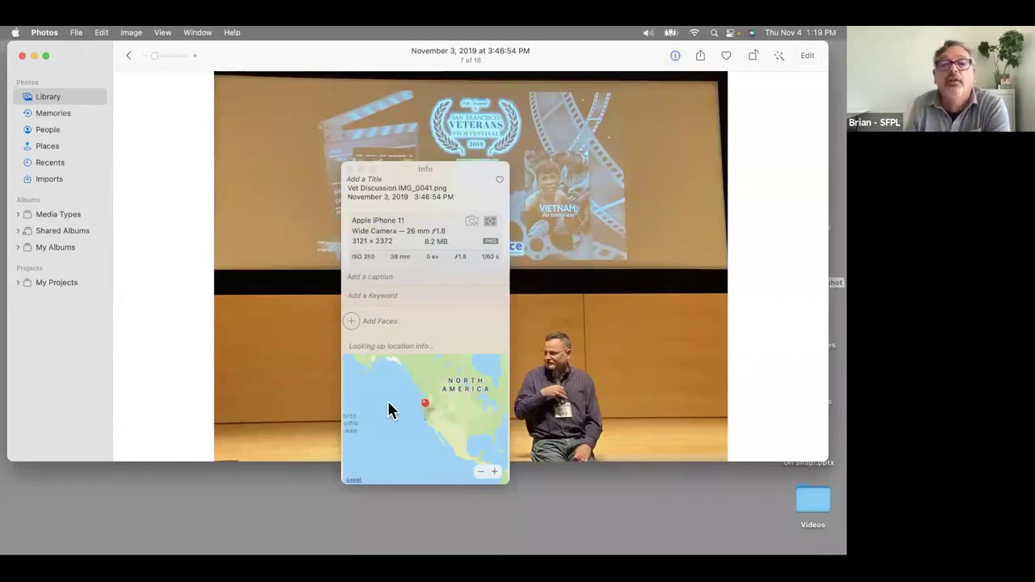
drag(473, 176, 730, 100)
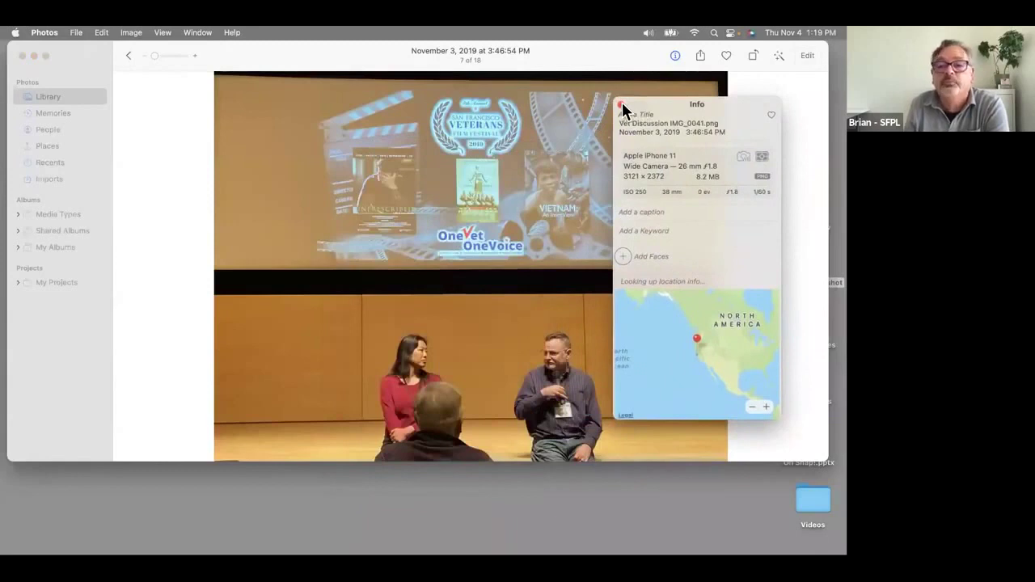
click(621, 105)
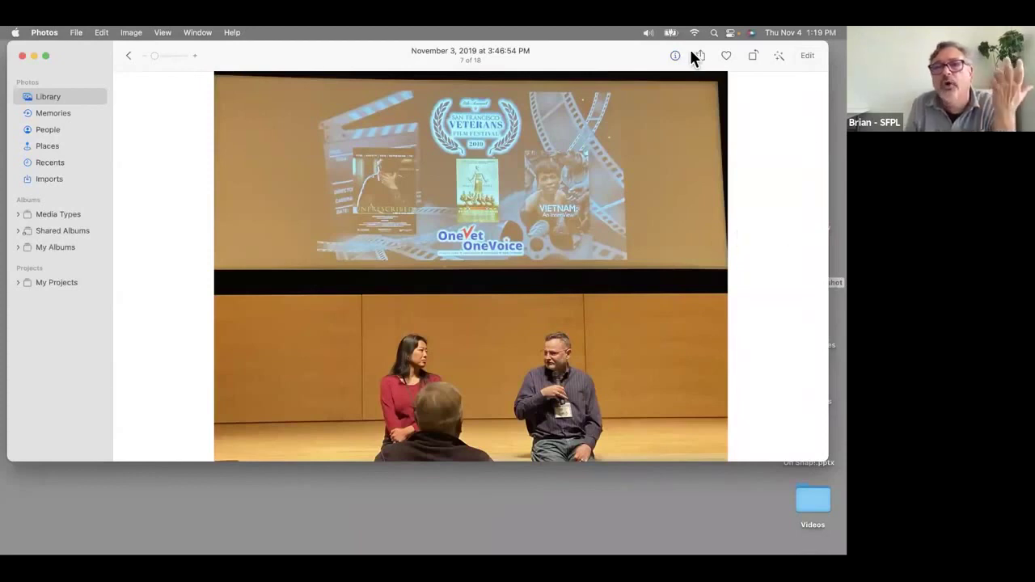
click(807, 55)
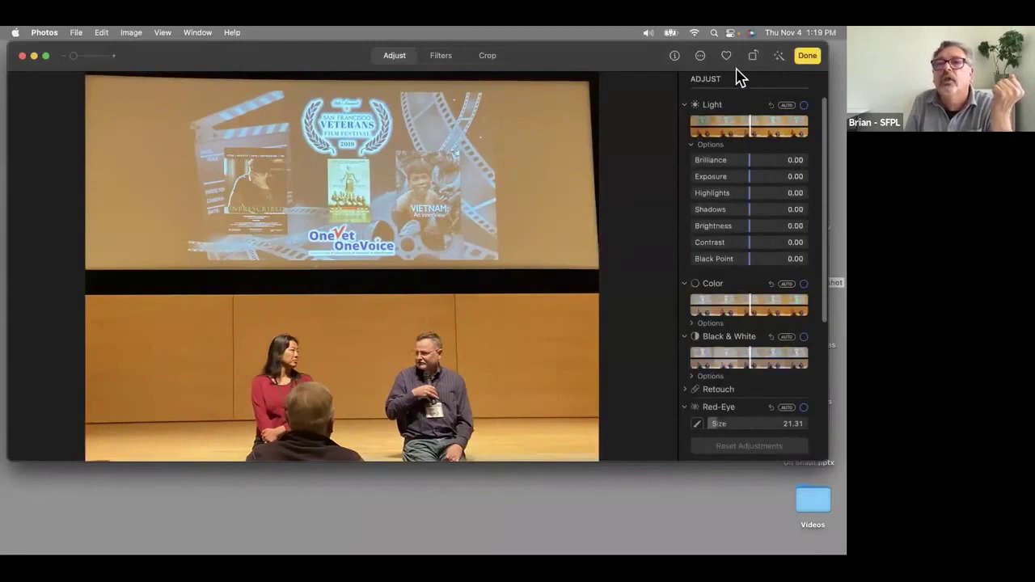
Drag the stage photo's right and left crop edges inward in the Crop view.
click(495, 55)
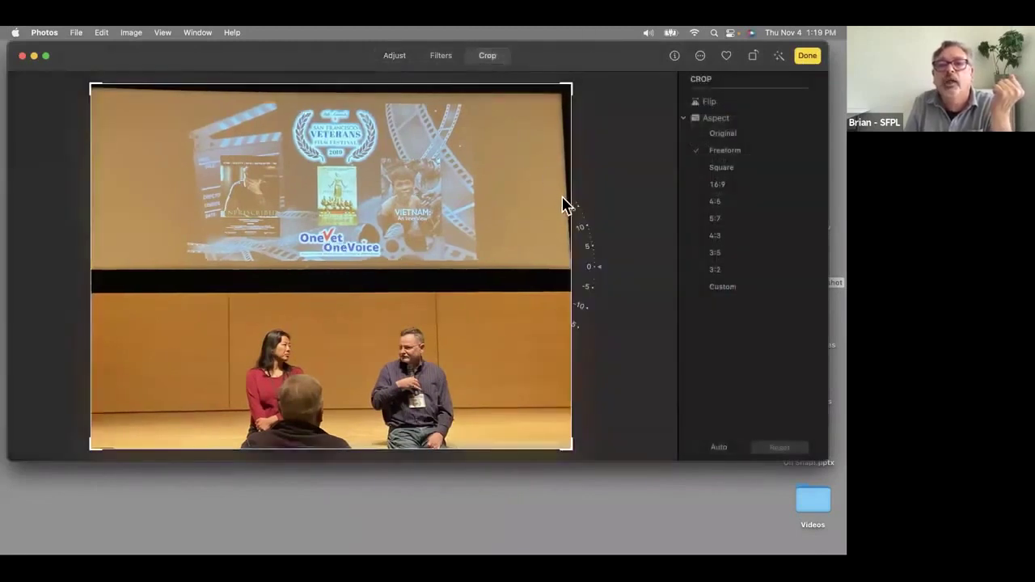
drag(566, 197, 495, 203)
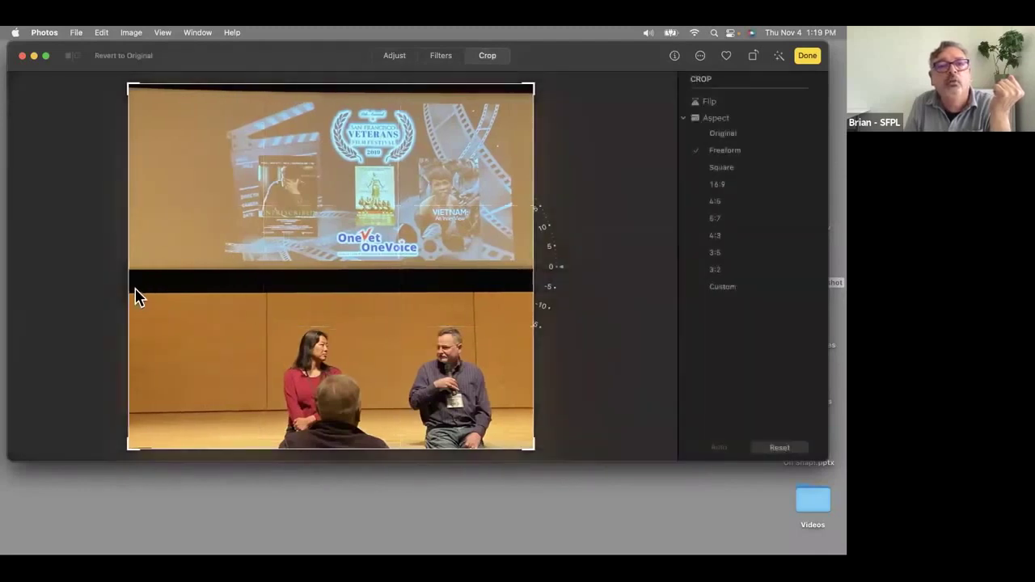
drag(126, 293, 202, 300)
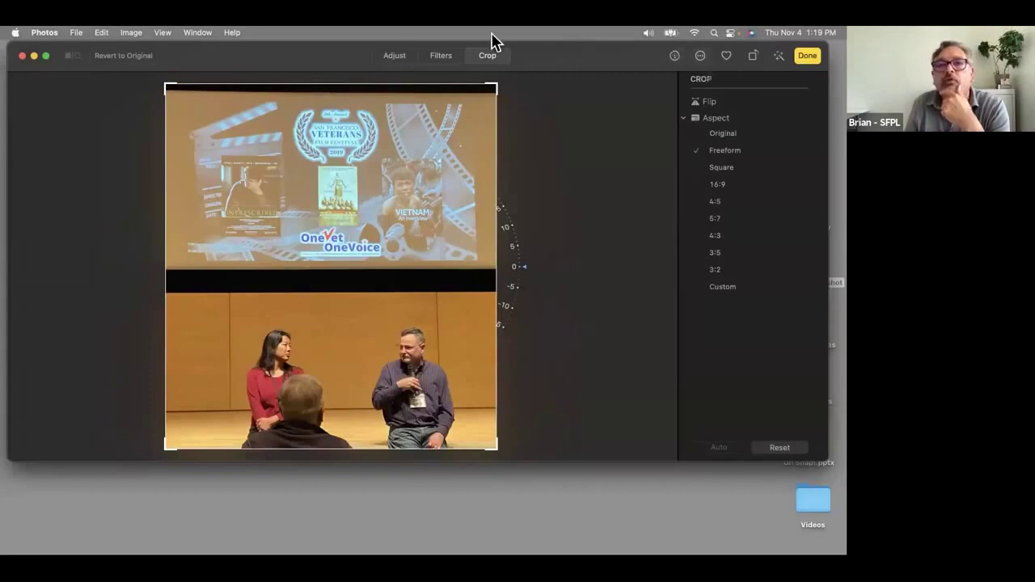
click(394, 55)
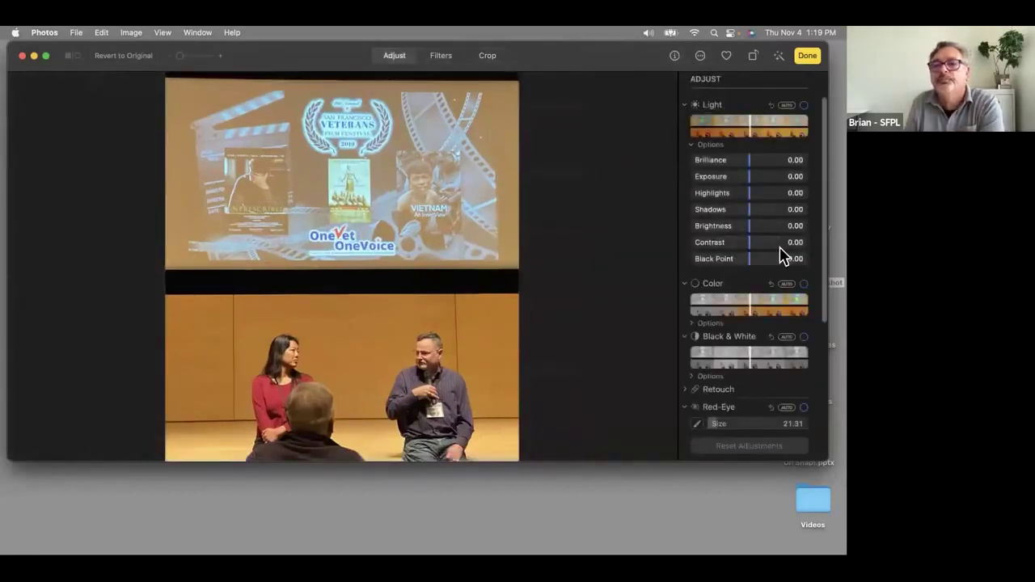
Expand White Balance, apply Auto, and lower the Warmth.
scroll(767, 386, down, 4)
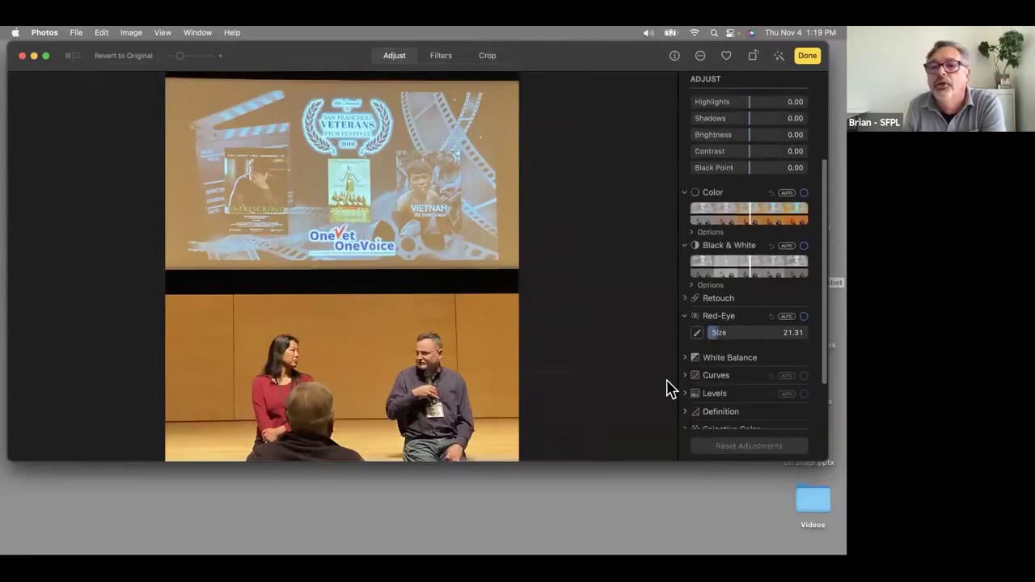
click(685, 358)
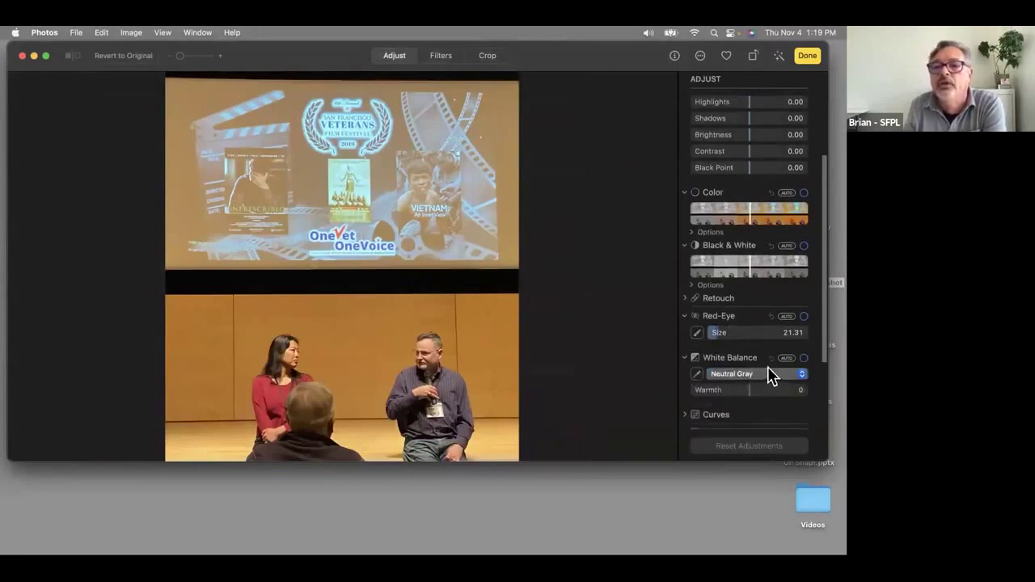
click(786, 358)
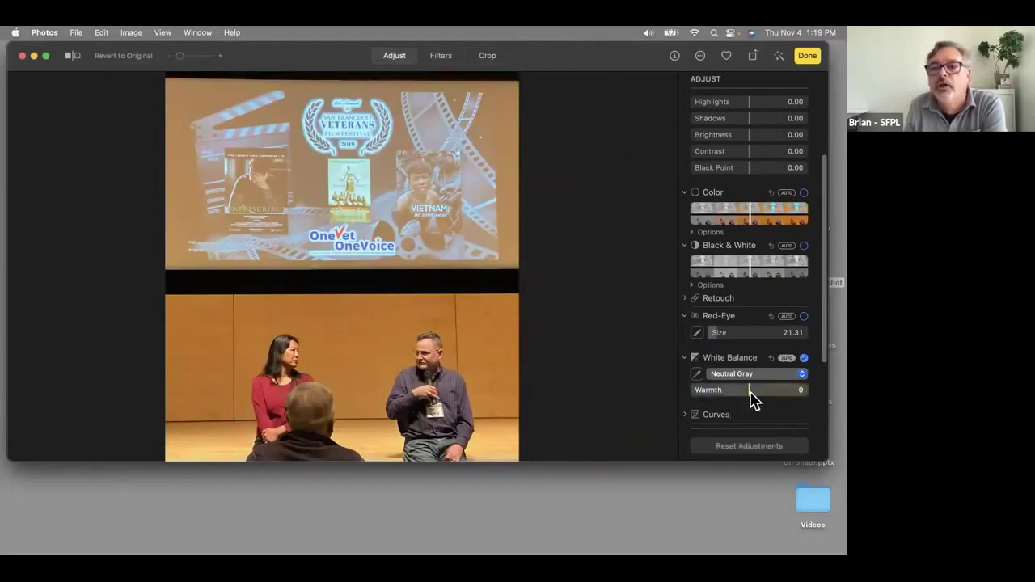
drag(747, 393, 722, 394)
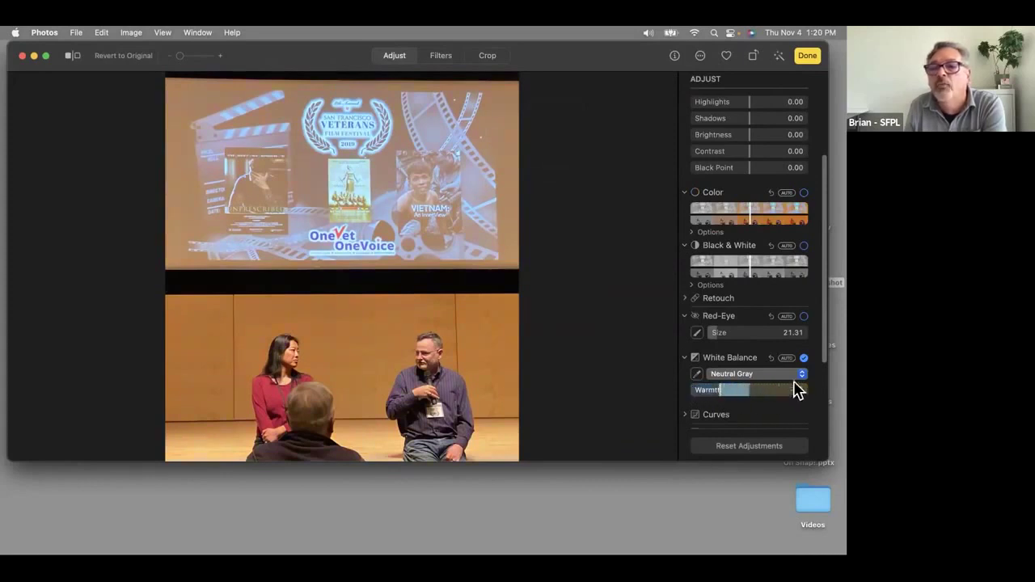
Switch White Balance to Skin Tone, then Temperature / Tint with Temperature at 3,417K.
scroll(797, 388, down, 1)
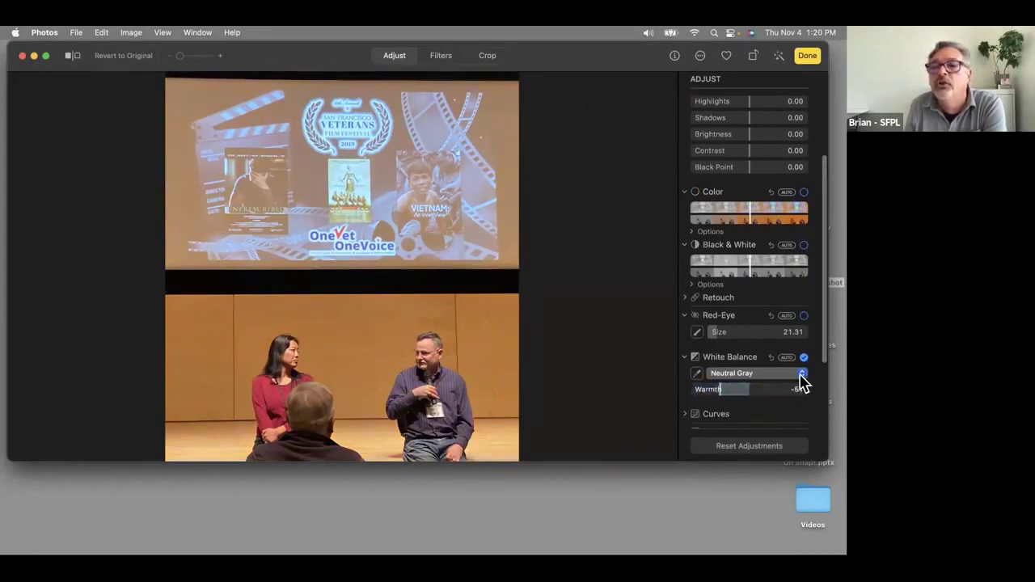
click(787, 376)
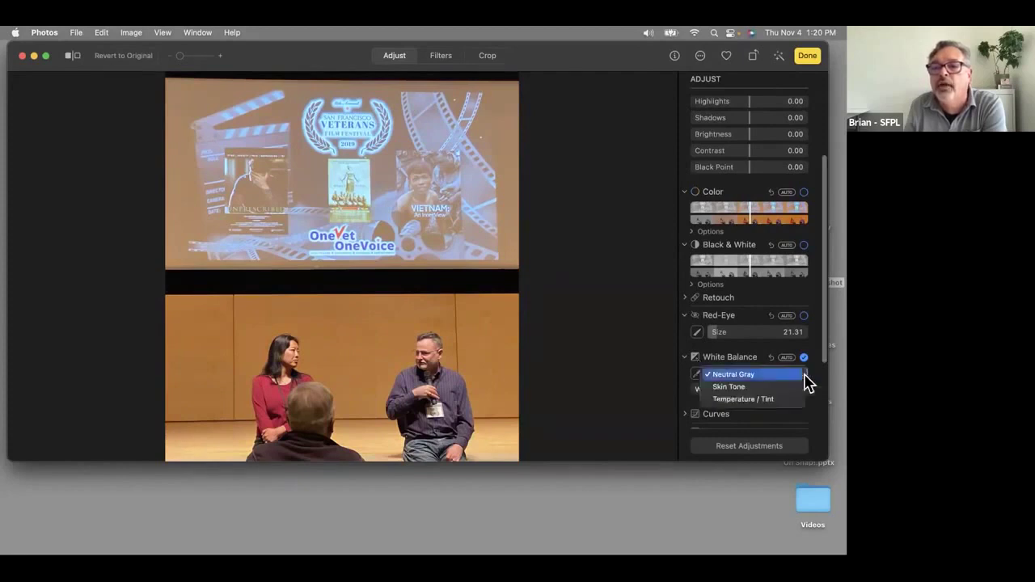
click(774, 391)
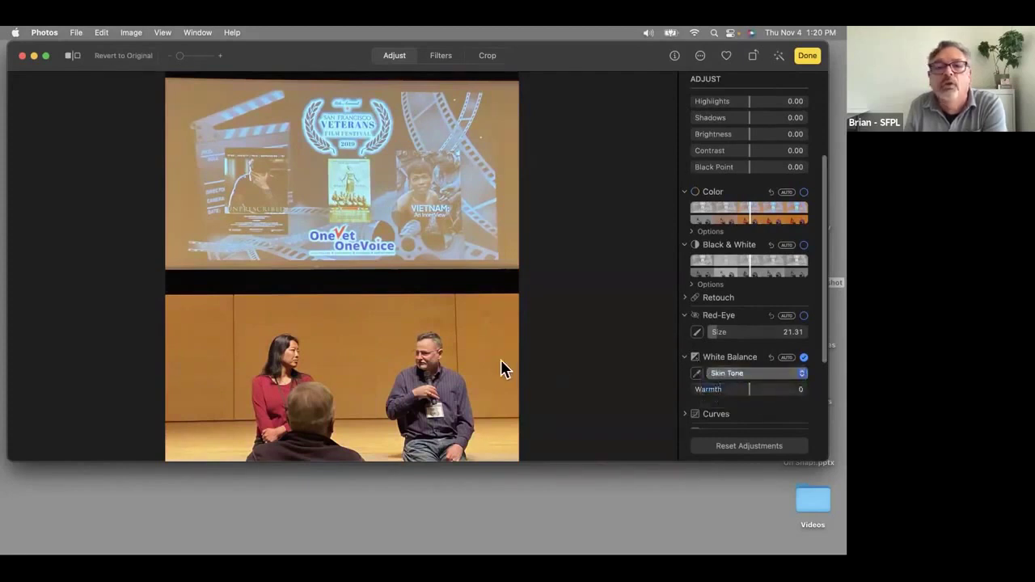
click(802, 375)
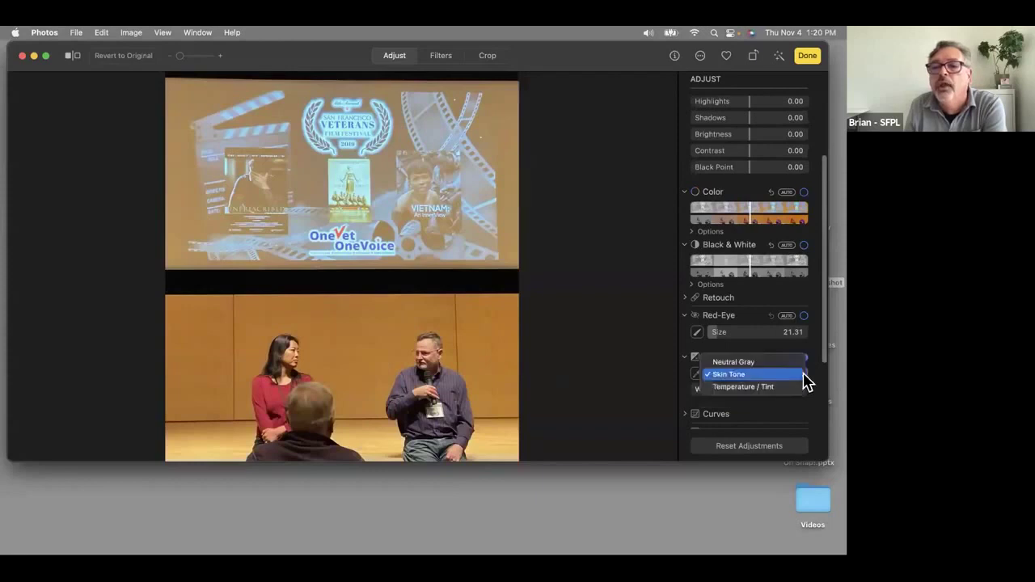
click(784, 387)
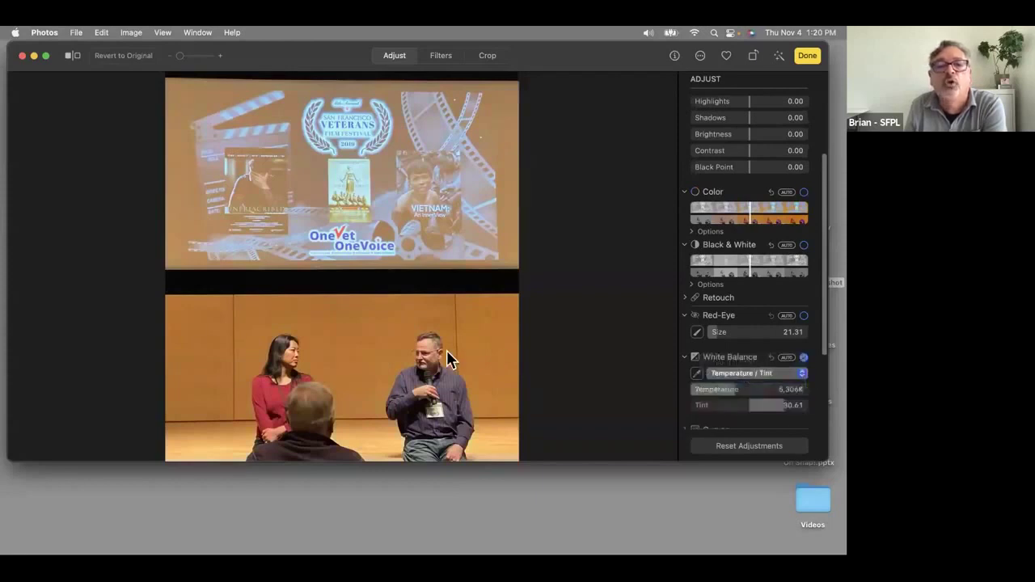
drag(730, 397, 414, 405)
key(XF86AudioRaiseVolume)
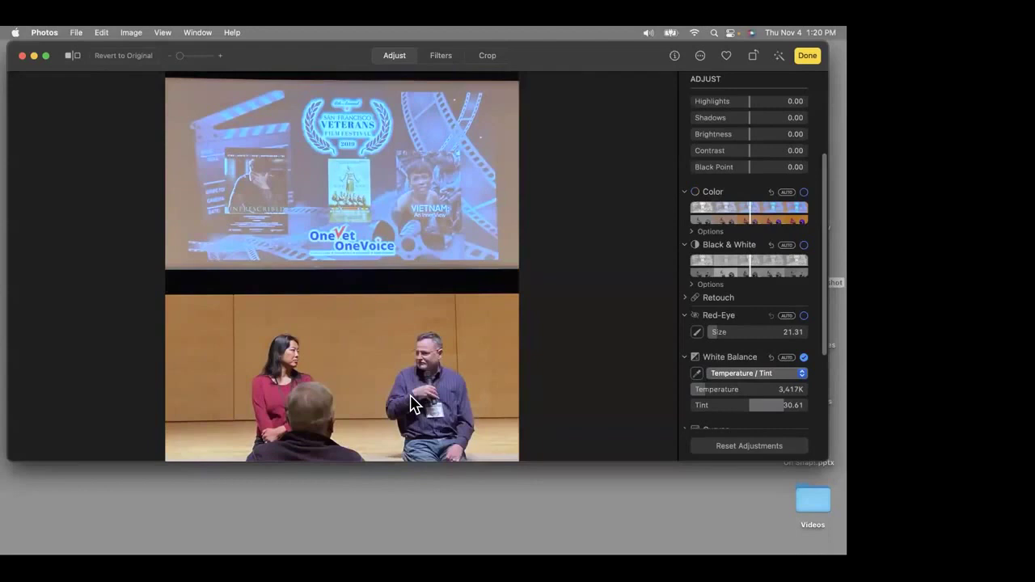
scroll(730, 345, down, 3)
click(686, 378)
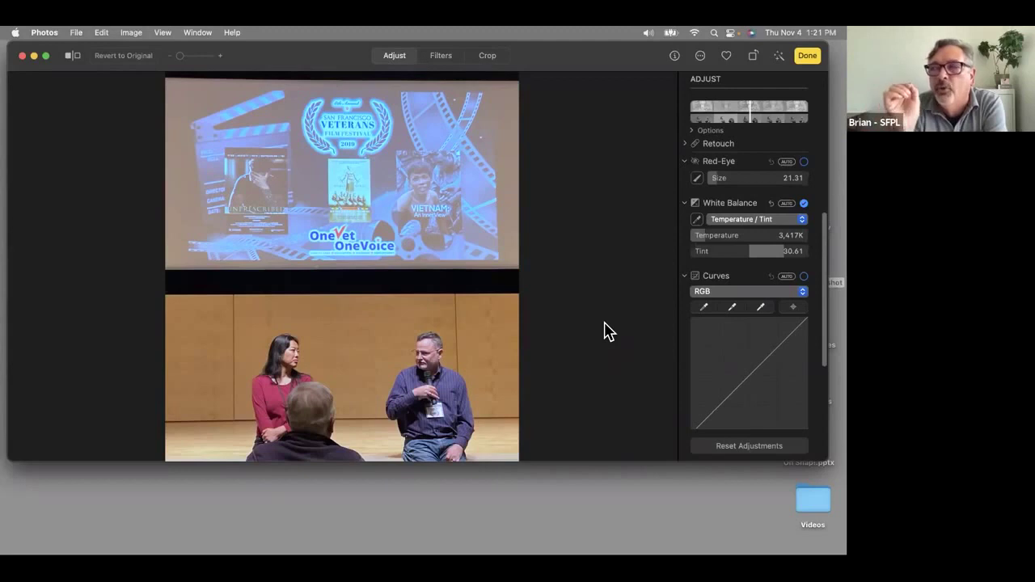
Expand Selective Color and Definition, and drag a Curves point up to brighten the photo.
scroll(772, 174, down, 2)
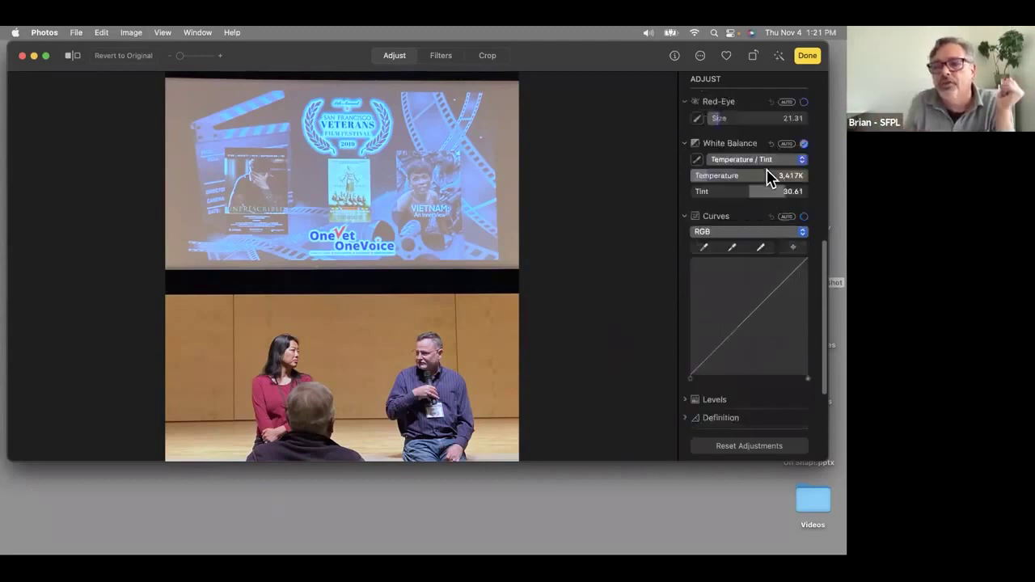
scroll(768, 176, down, 2)
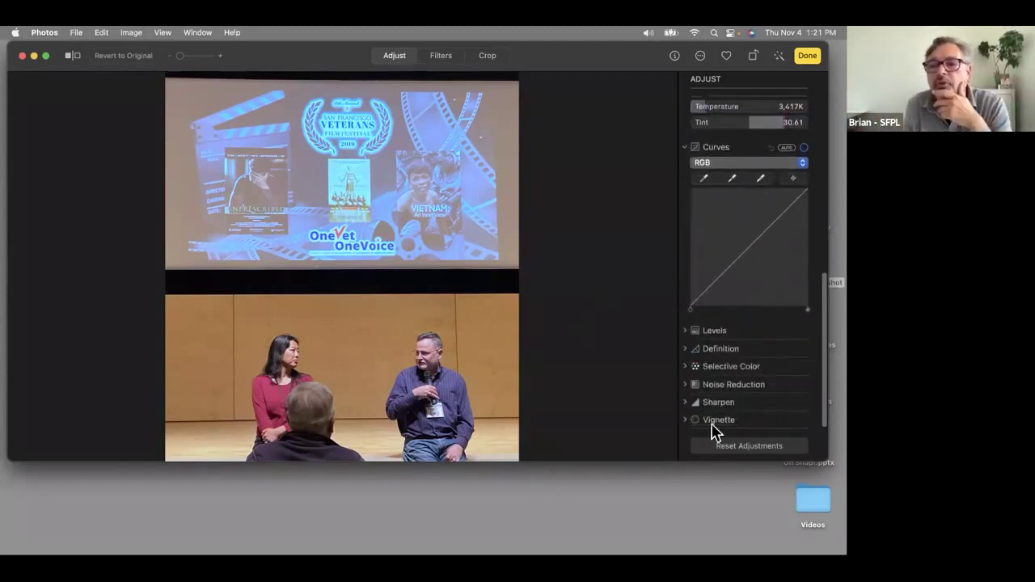
click(685, 367)
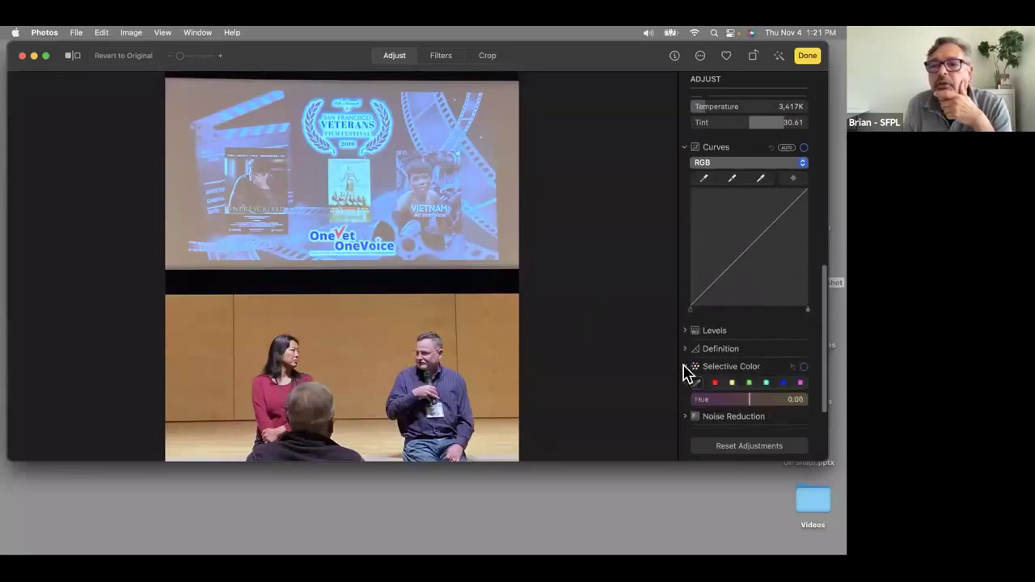
scroll(761, 424, down, 2)
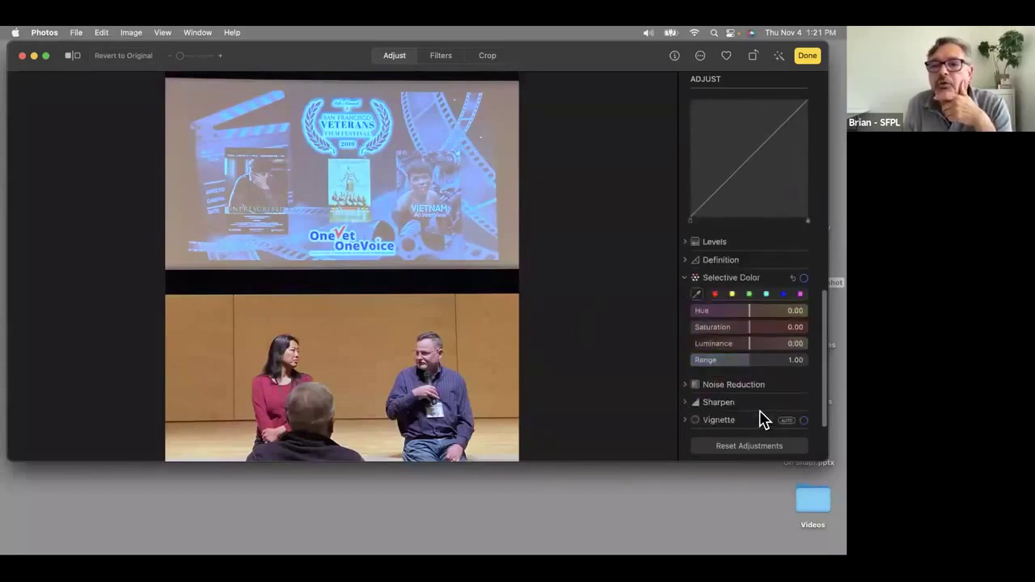
click(687, 262)
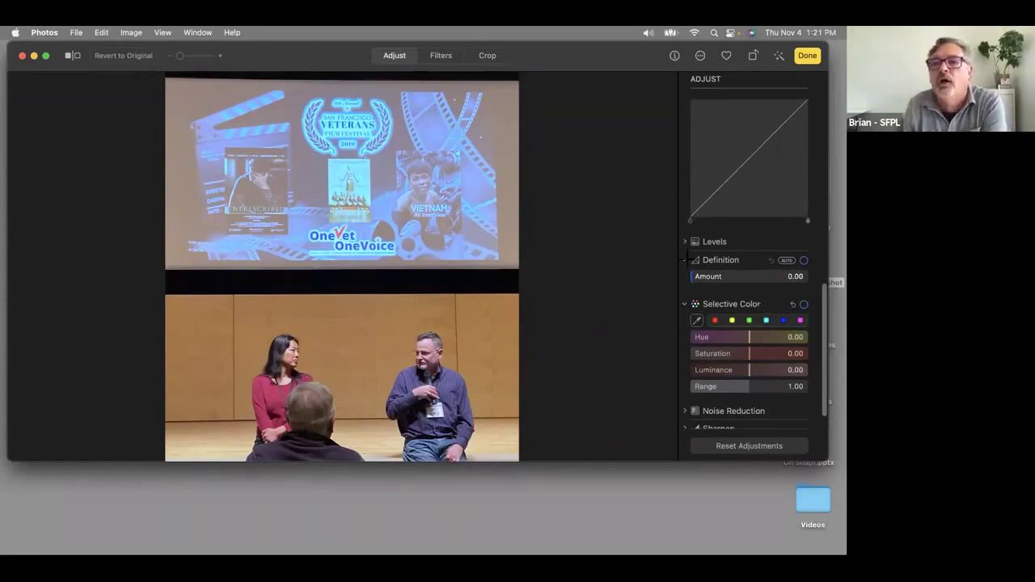
scroll(740, 139, down, 2)
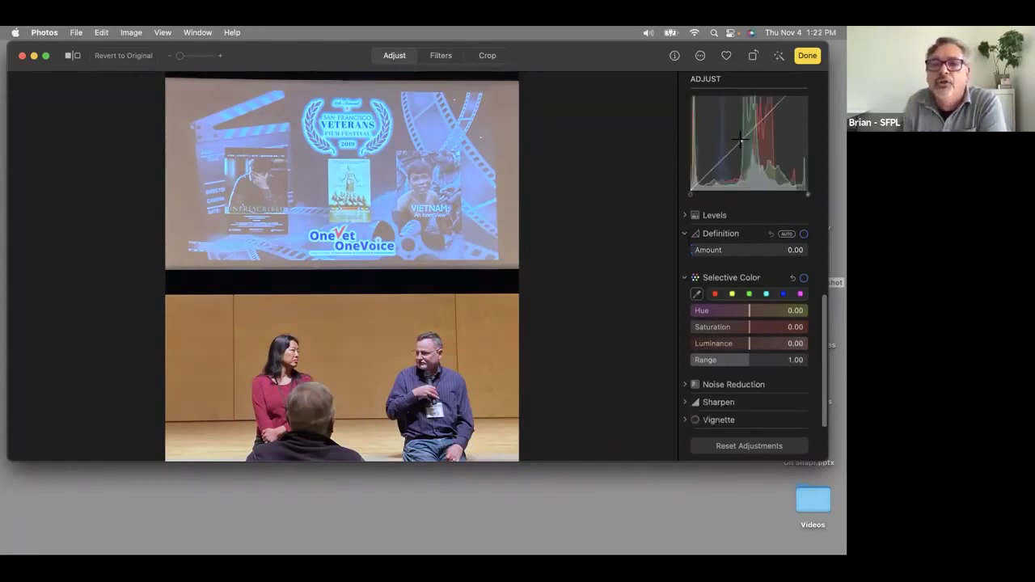
drag(740, 139, 778, 102)
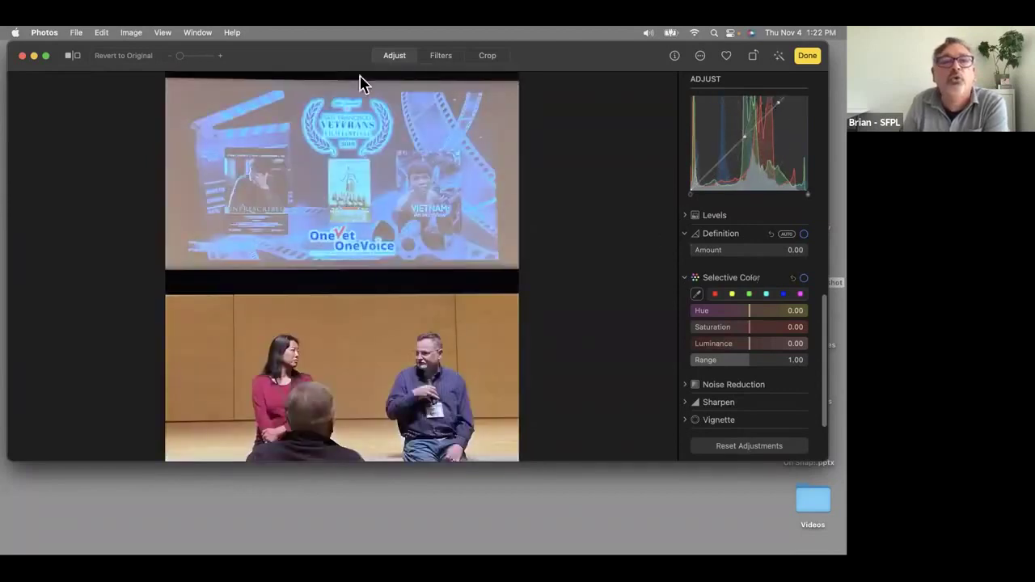
Revert the stage photo to original, expand Retouch, and finish editing.
click(110, 57)
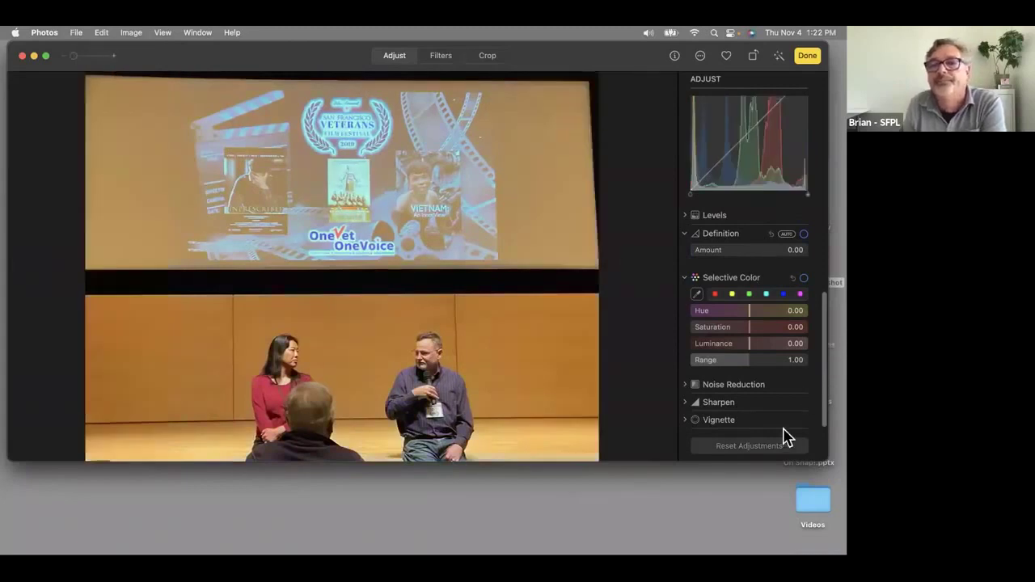
scroll(752, 380, up, 10)
click(686, 297)
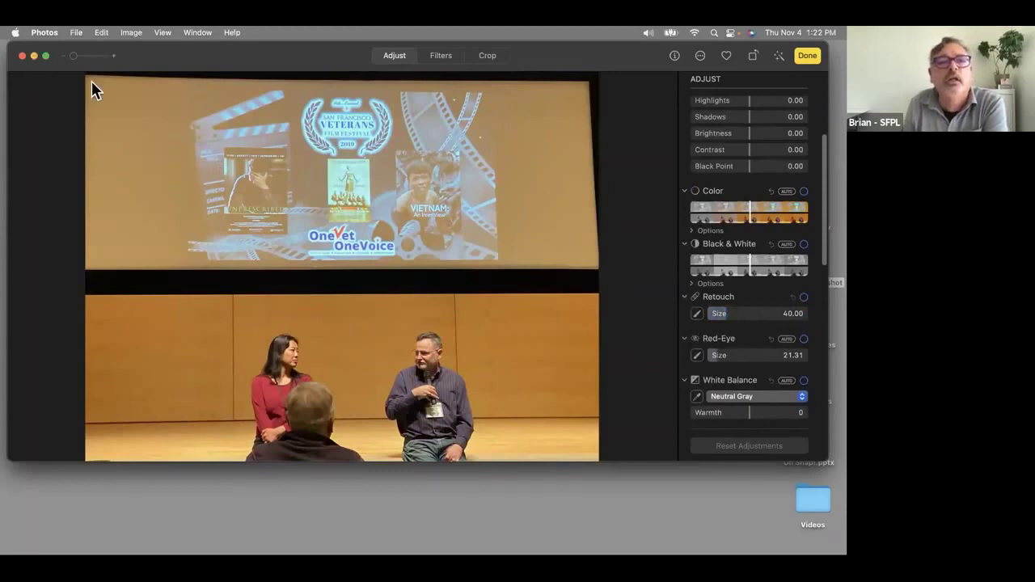
scroll(684, 166, up, 3)
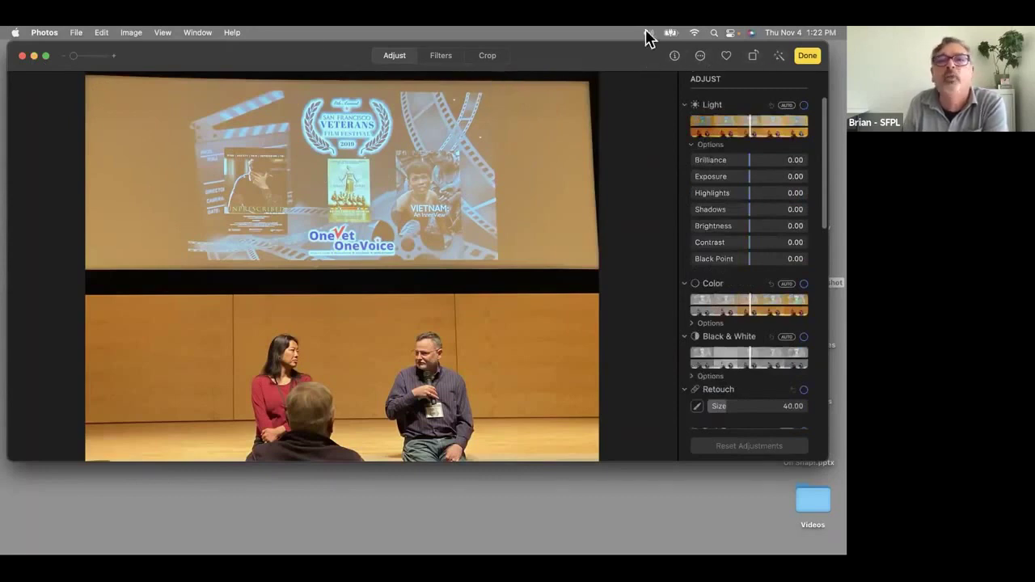
click(807, 55)
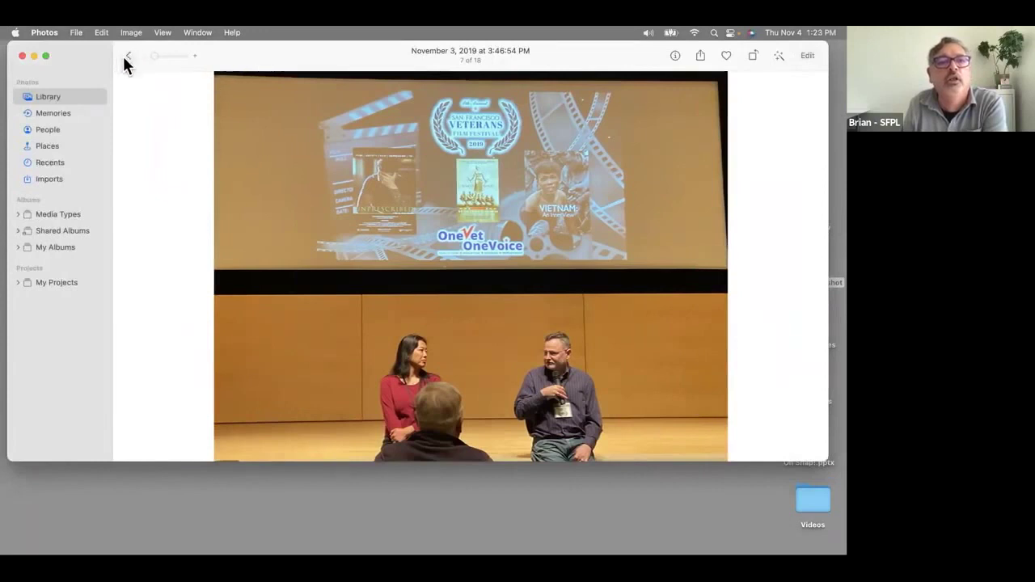
From All Photos, briefly open the blue cartoon photo, then open the Veterans Film Festival photo.
click(127, 56)
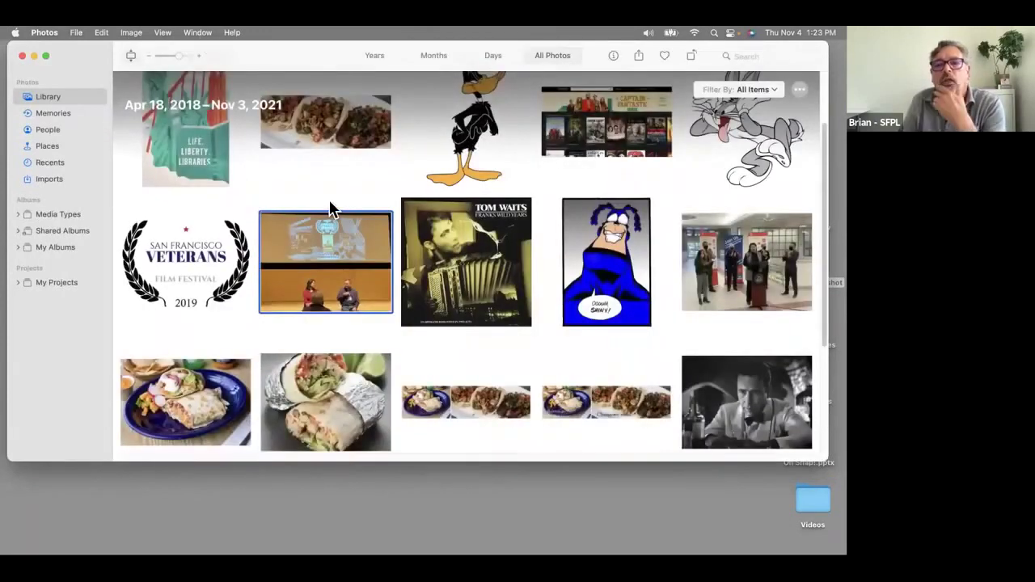
scroll(451, 200, up, 1)
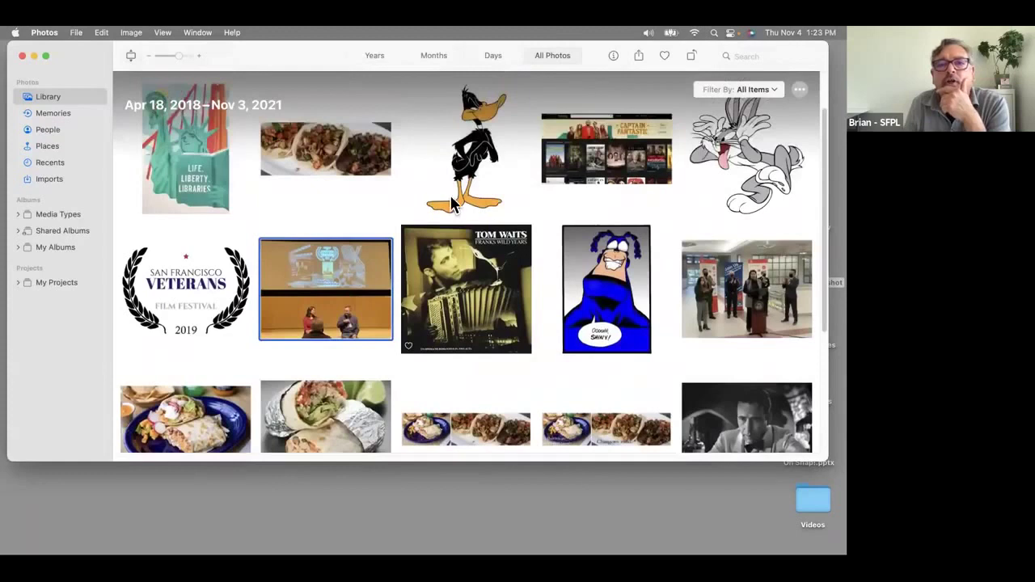
scroll(452, 202, up, 1)
scroll(453, 202, down, 3)
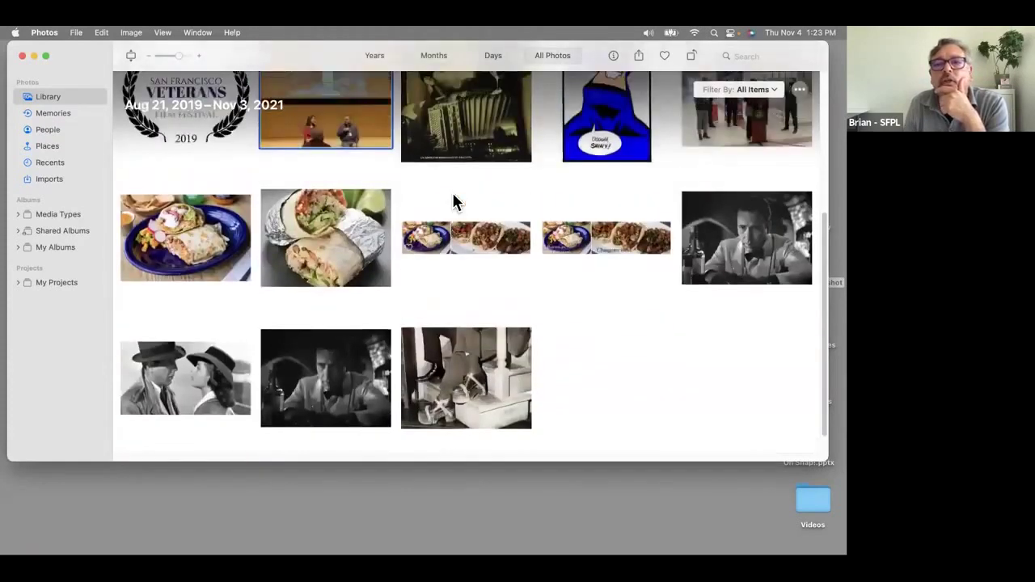
scroll(452, 194, up, 4)
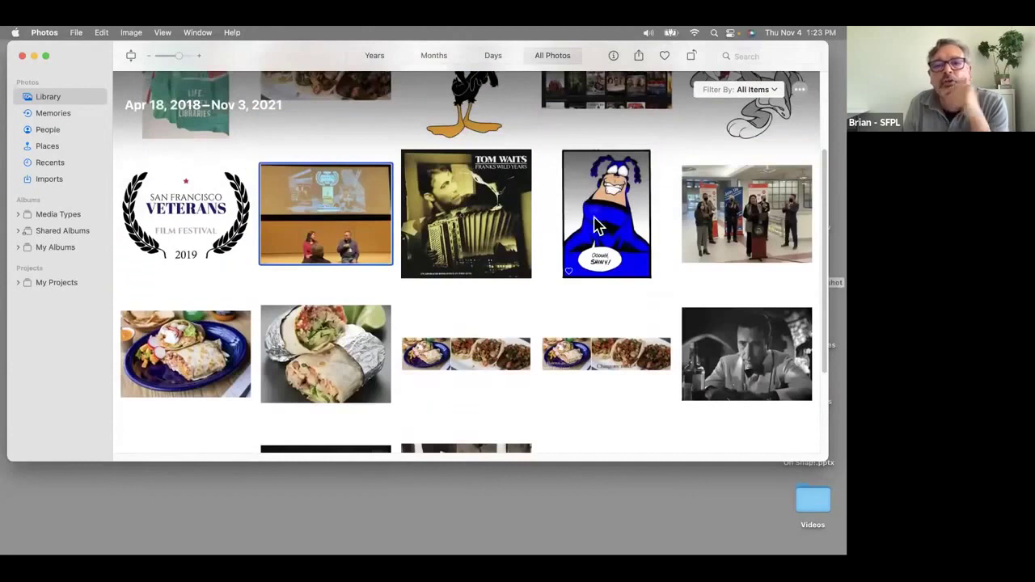
double_click(619, 214)
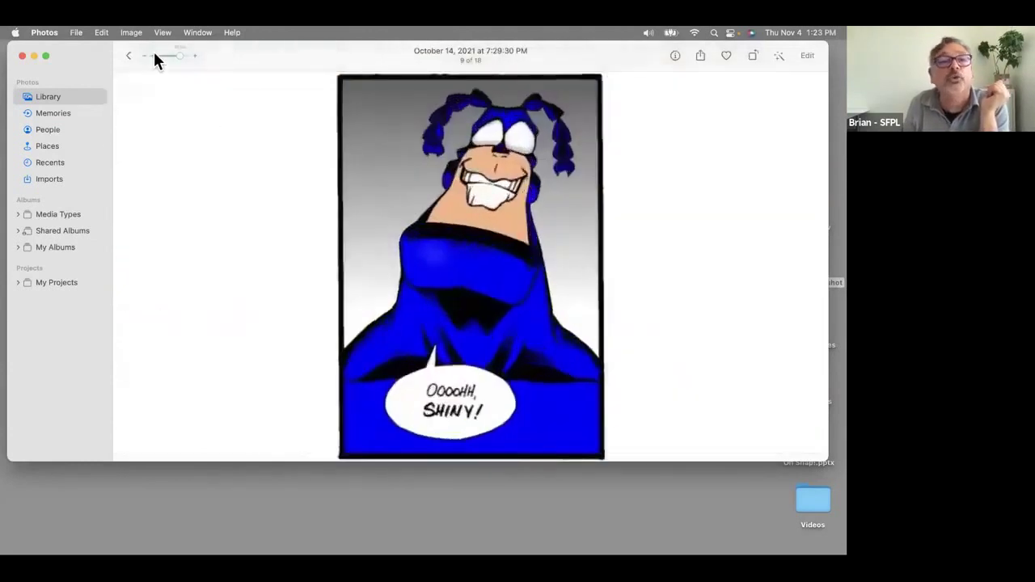
click(128, 55)
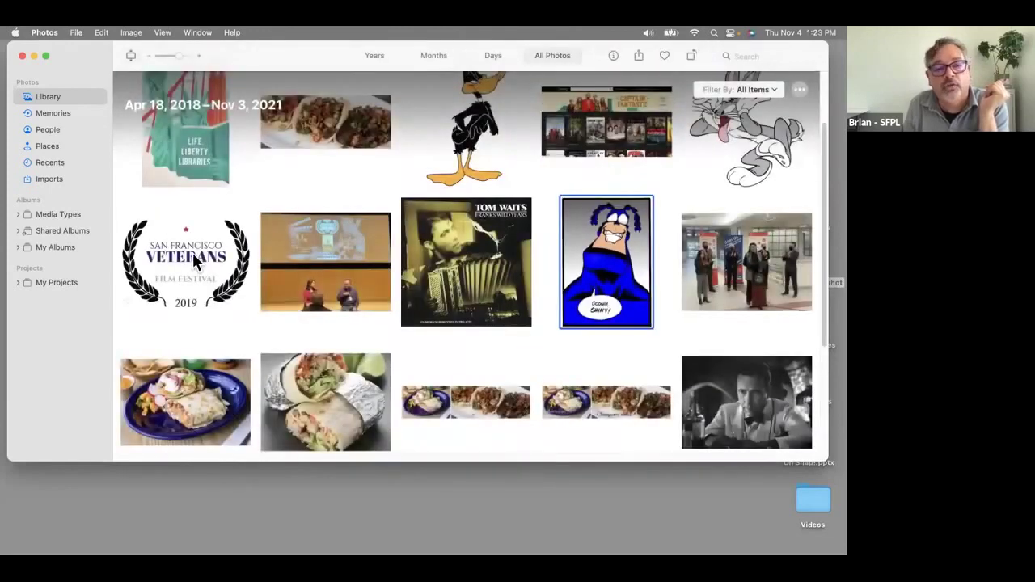
double_click(193, 252)
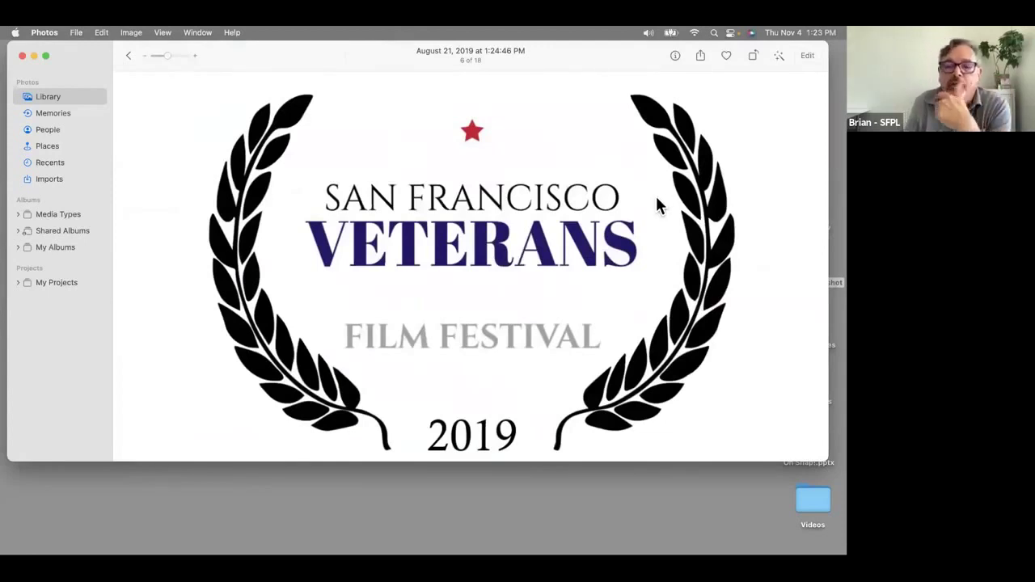
Erase '2019' from the Veterans Film Festival logo with the Retouch brush at size 15.11.
click(812, 55)
scroll(774, 265, down, 2)
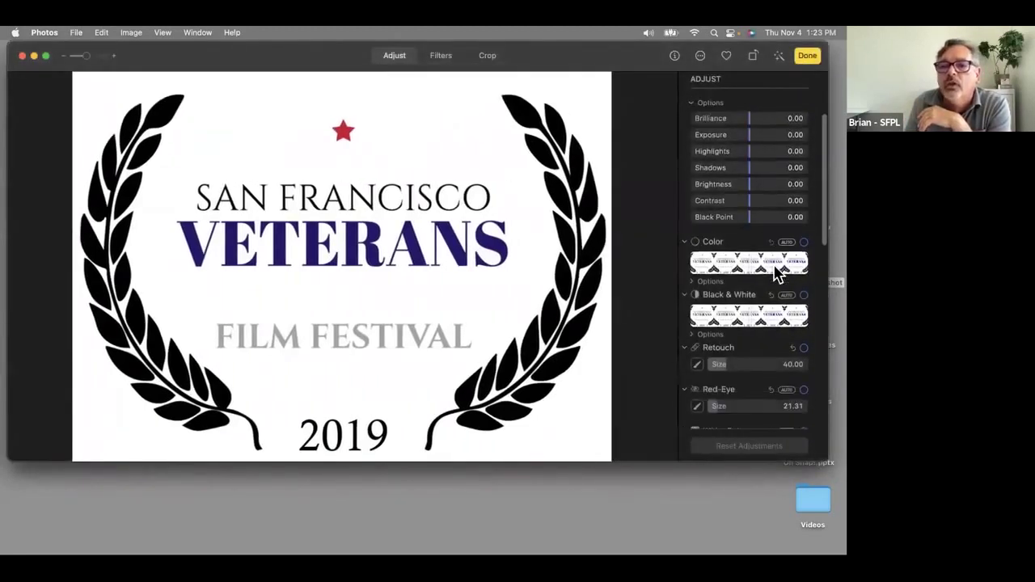
click(698, 365)
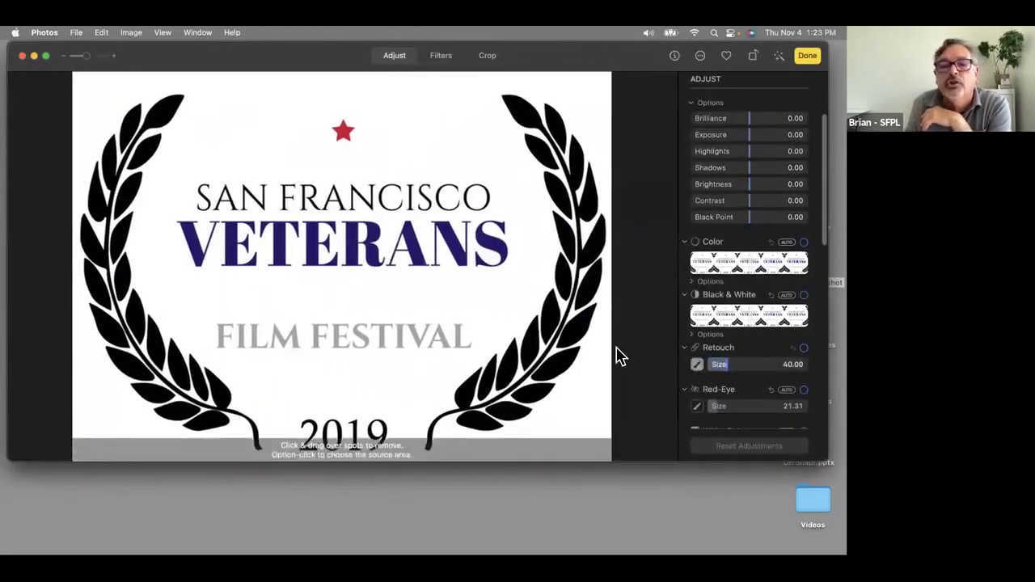
drag(727, 364, 689, 365)
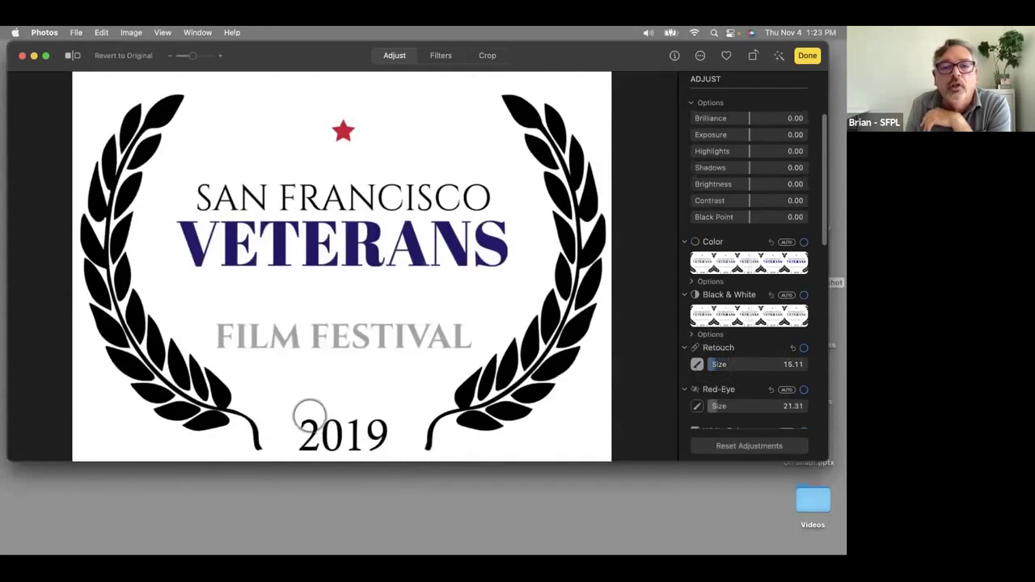
mouse_move(327, 422)
mouse_down()
mouse_move(373, 425)
mouse_move(304, 426)
mouse_move(389, 433)
mouse_move(298, 442)
mouse_move(375, 450)
mouse_move(385, 432)
mouse_move(372, 418)
mouse_move(312, 428)
mouse_move(360, 441)
mouse_move(390, 436)
mouse_move(304, 427)
mouse_up()
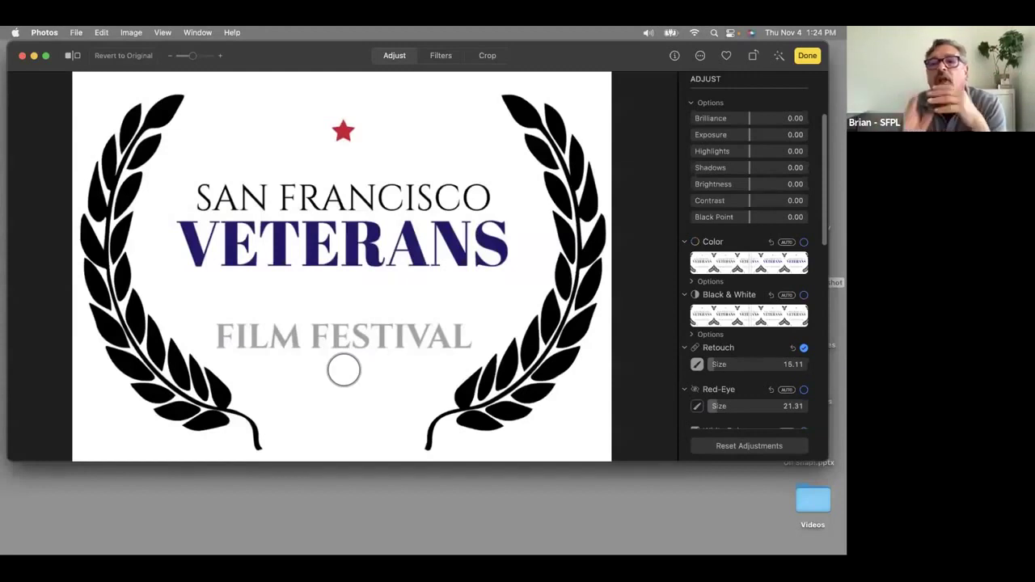
click(806, 56)
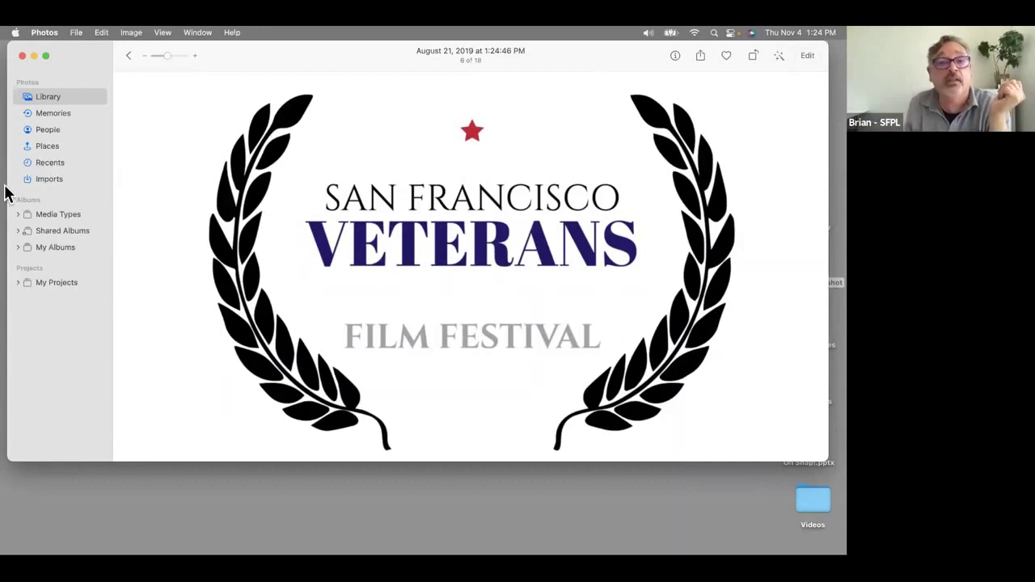
Return to the library grid, then view Memories and the People album showing 0 photos scanned.
click(126, 57)
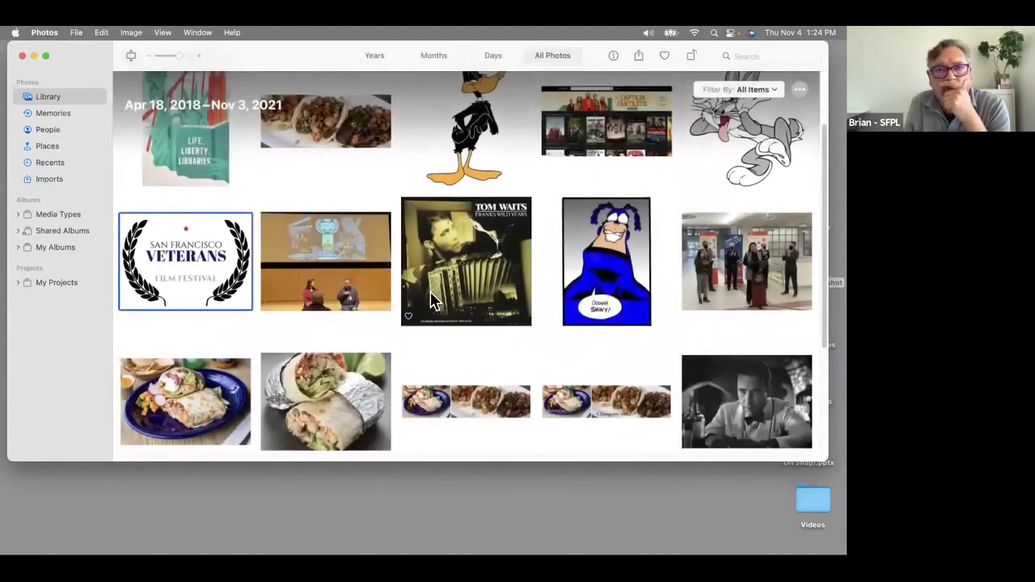
scroll(432, 301, up, 2)
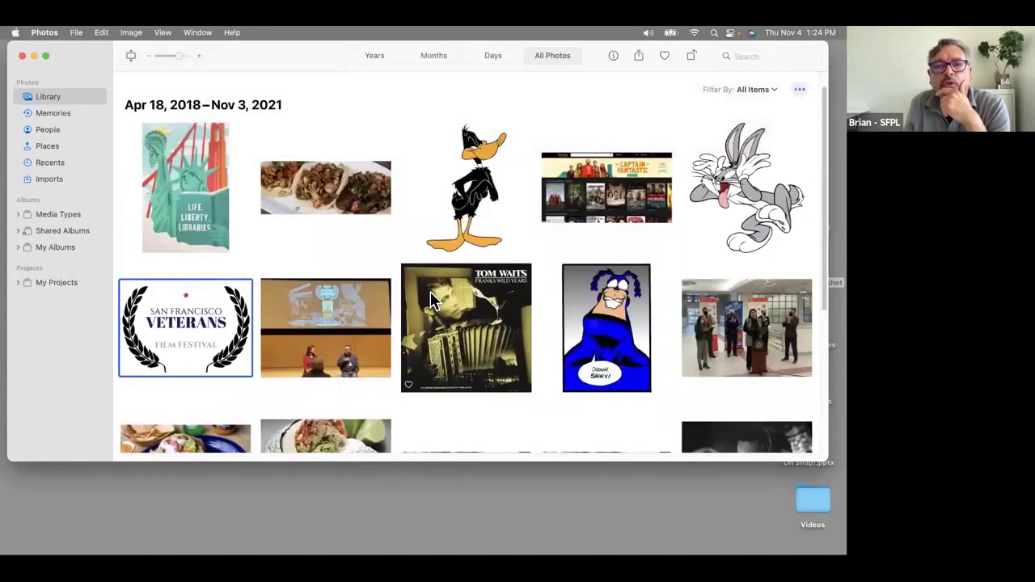
click(57, 113)
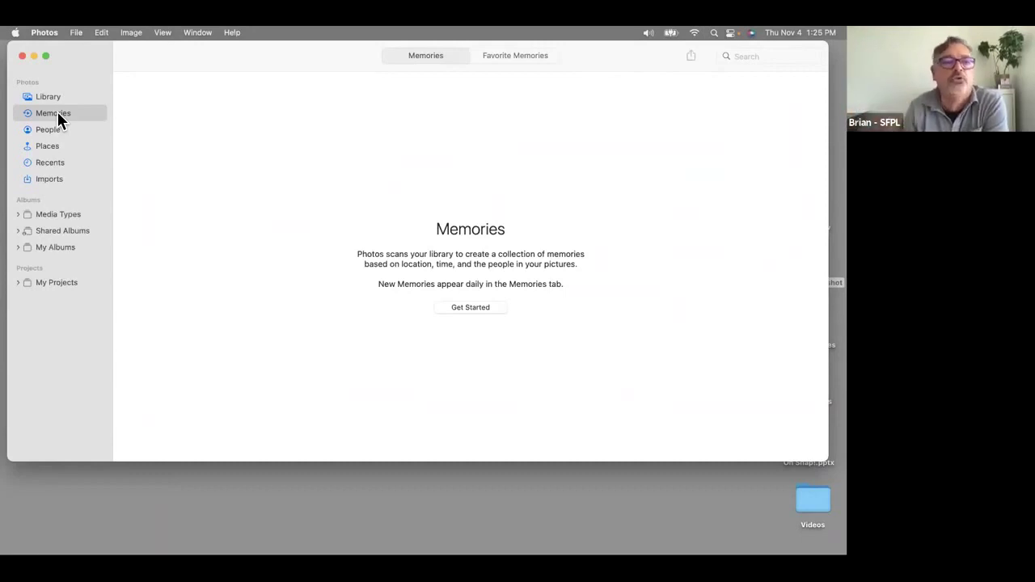
click(47, 132)
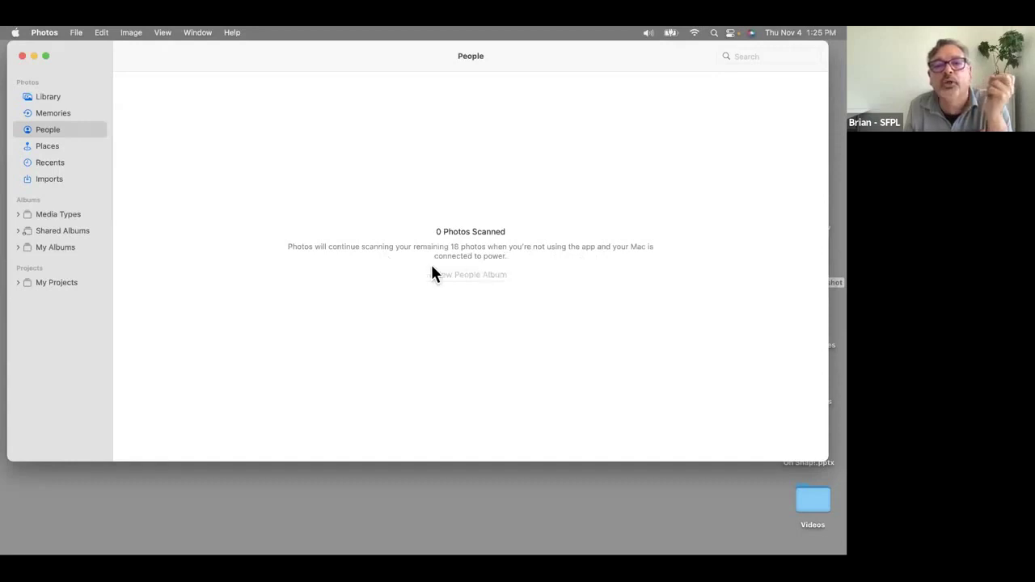
Zoom and pan the Places map onto the San Francisco Bay Area, then show Recents.
click(52, 146)
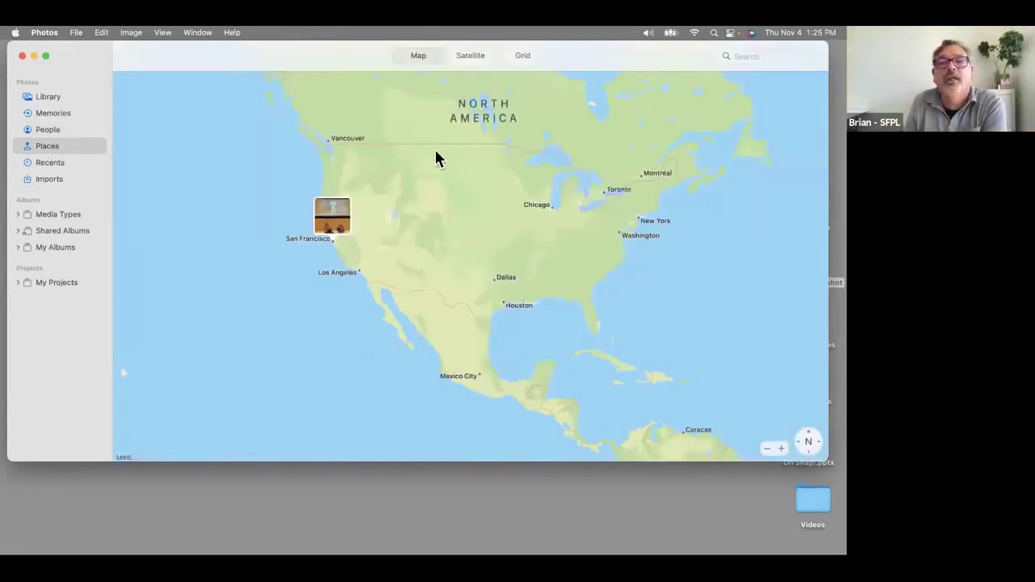
double_click(330, 226)
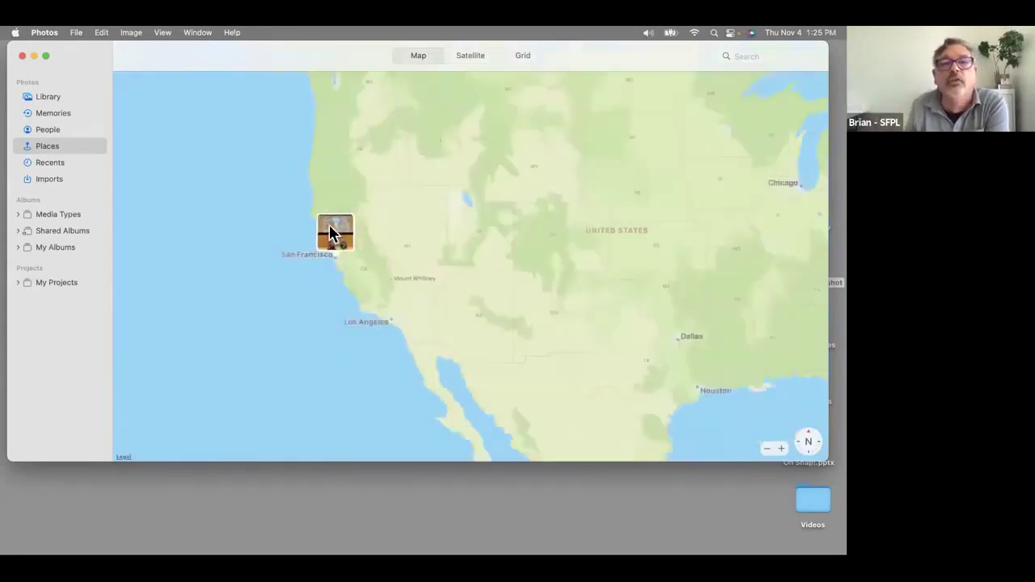
double_click(339, 235)
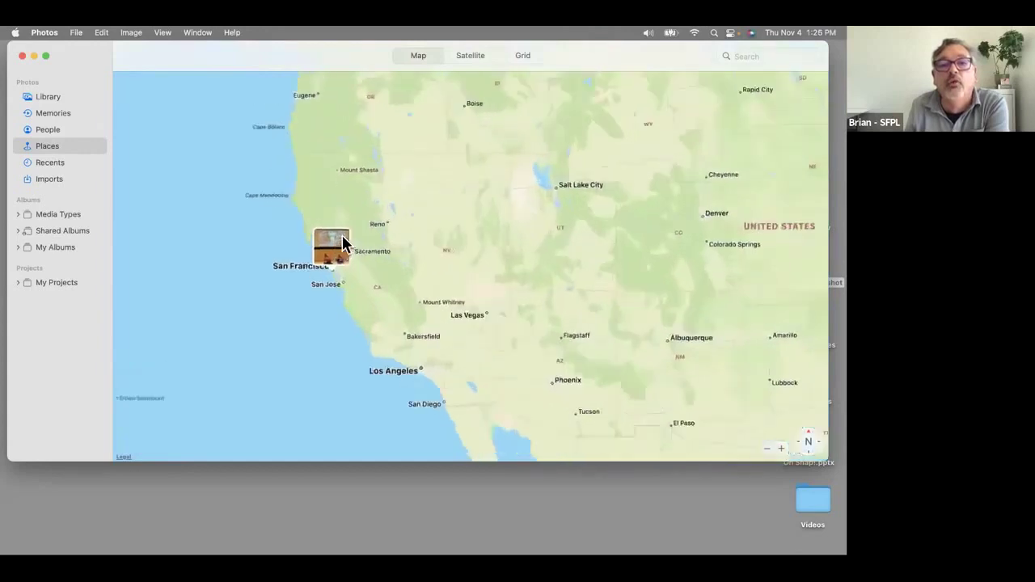
double_click(337, 296)
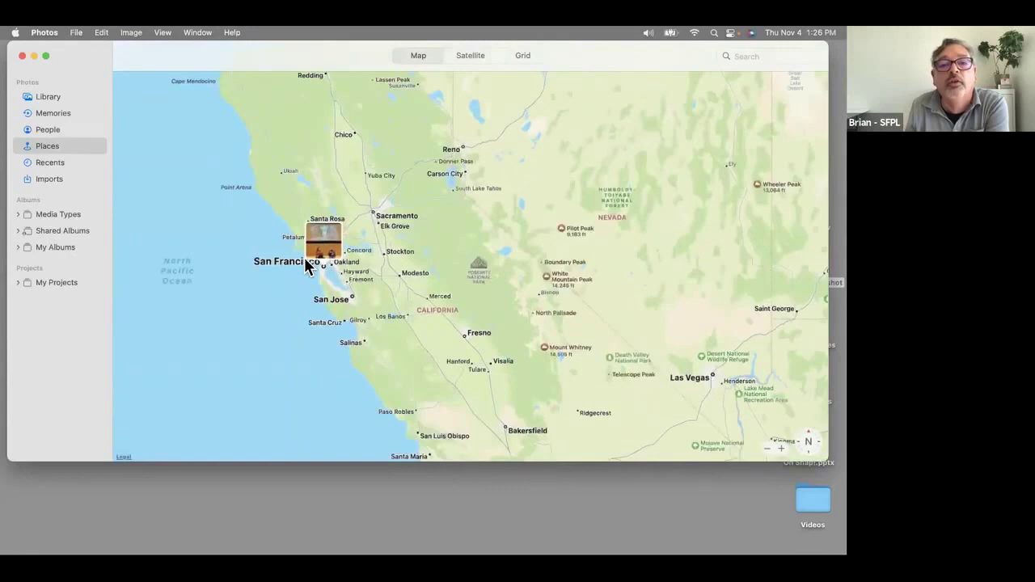
double_click(315, 247)
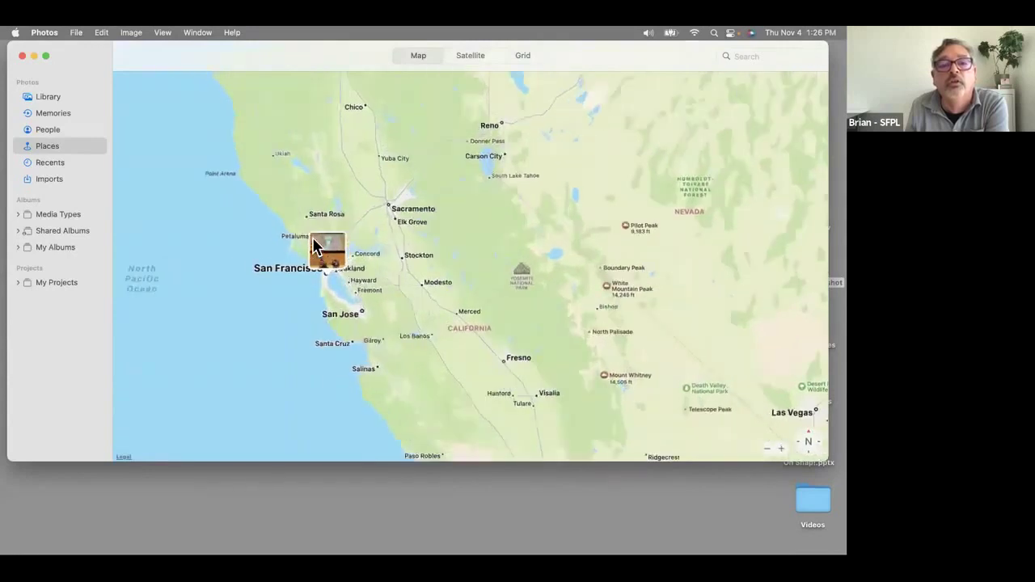
drag(330, 273, 352, 239)
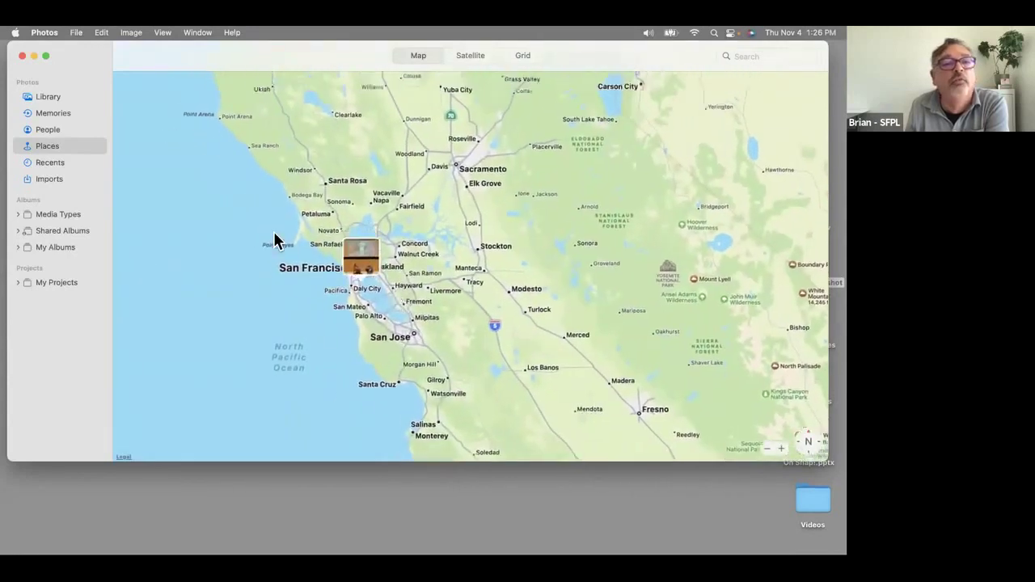
click(55, 162)
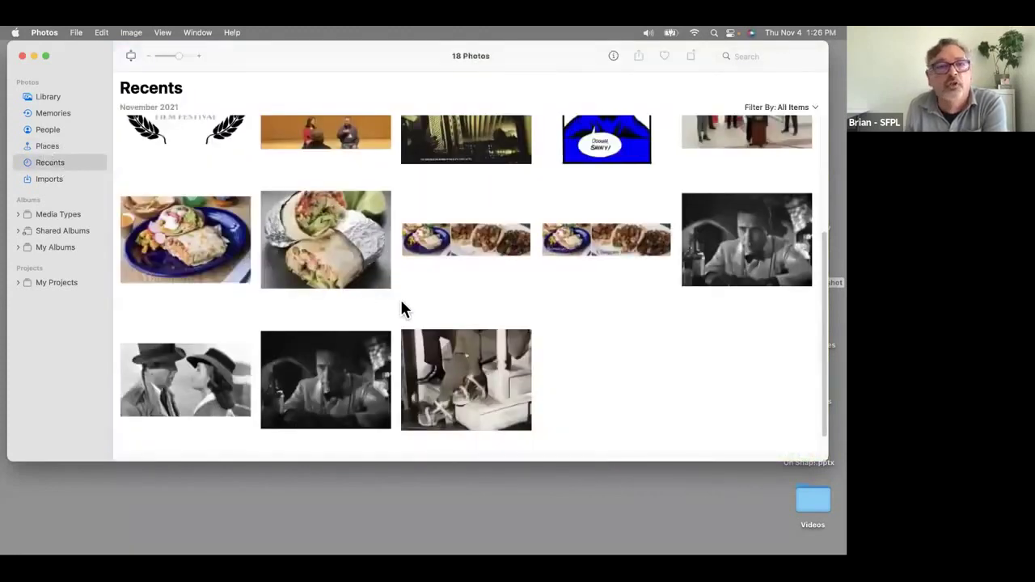
Open the Imports album and view the Captain Fantastic screenshot full size.
click(43, 180)
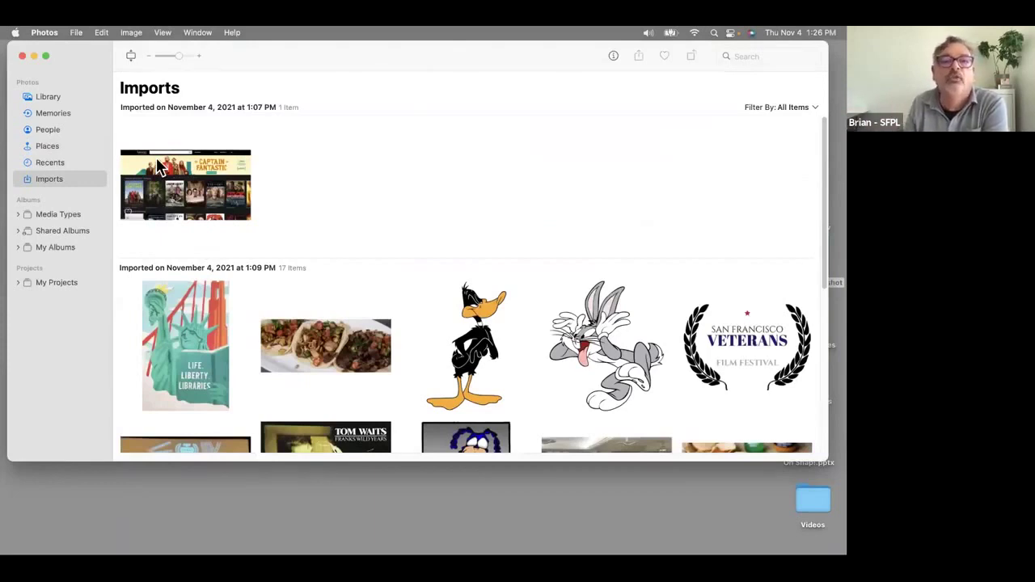
double_click(201, 186)
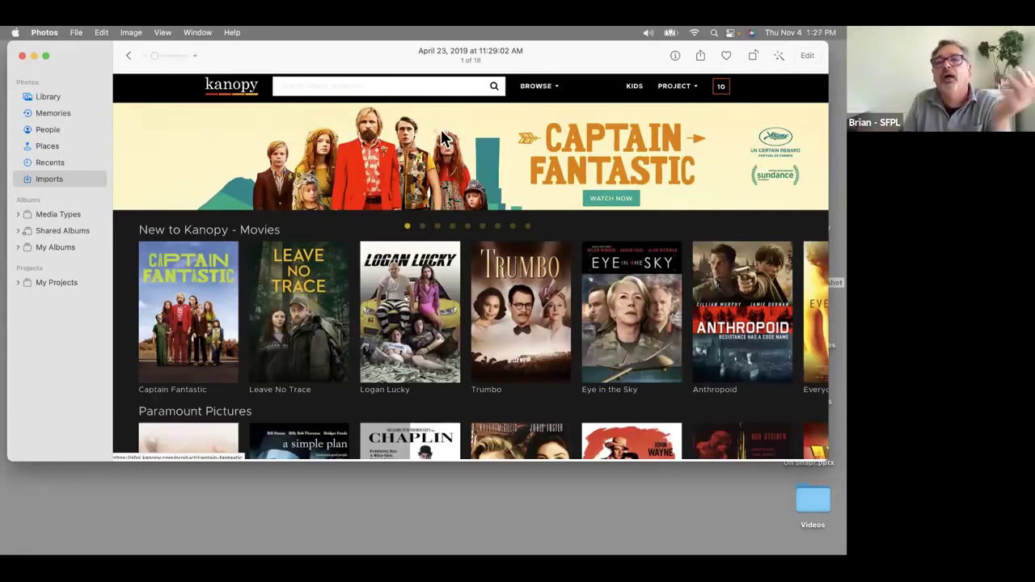
click(125, 56)
scroll(307, 319, down, 5)
scroll(308, 323, up, 2)
scroll(303, 300, down, 4)
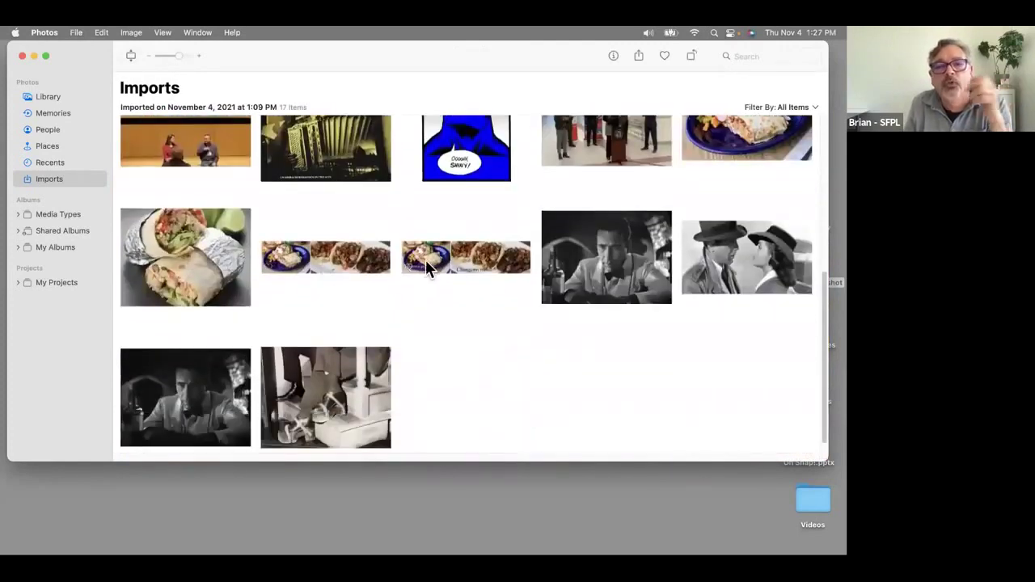
View the burrito-and-taco photos and the platform-shoes photo, then return to the Library.
double_click(330, 256)
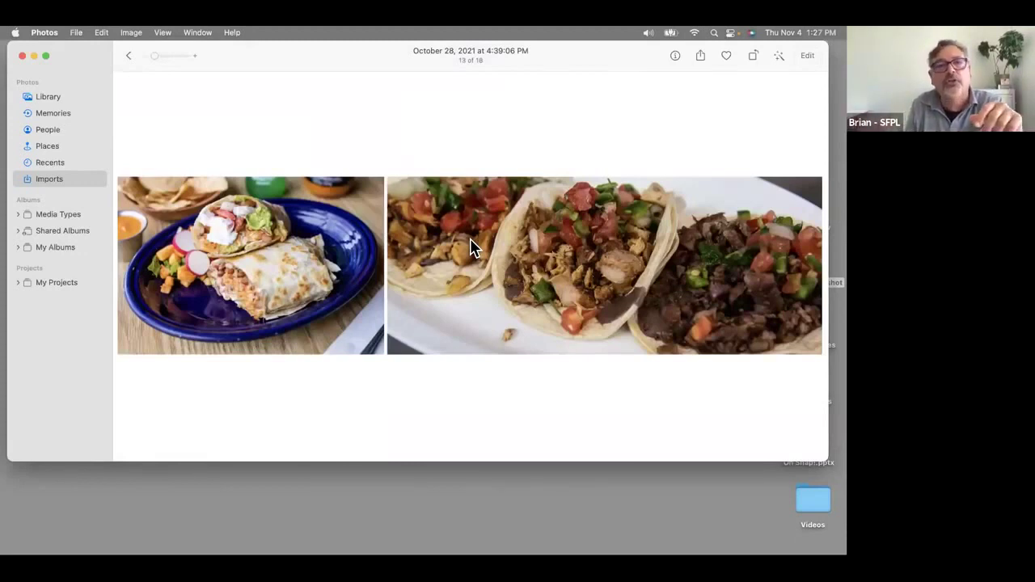
click(129, 55)
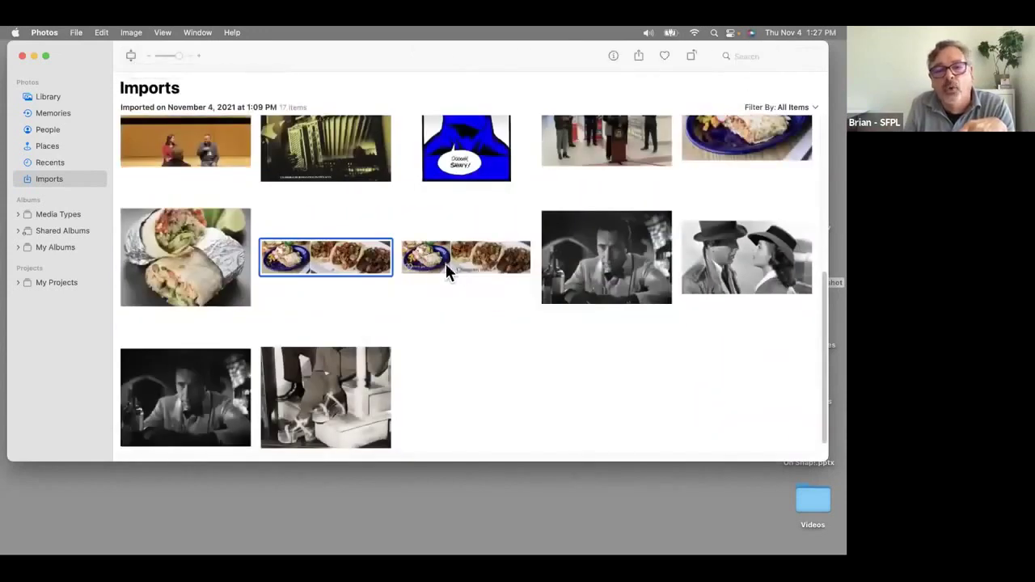
double_click(459, 262)
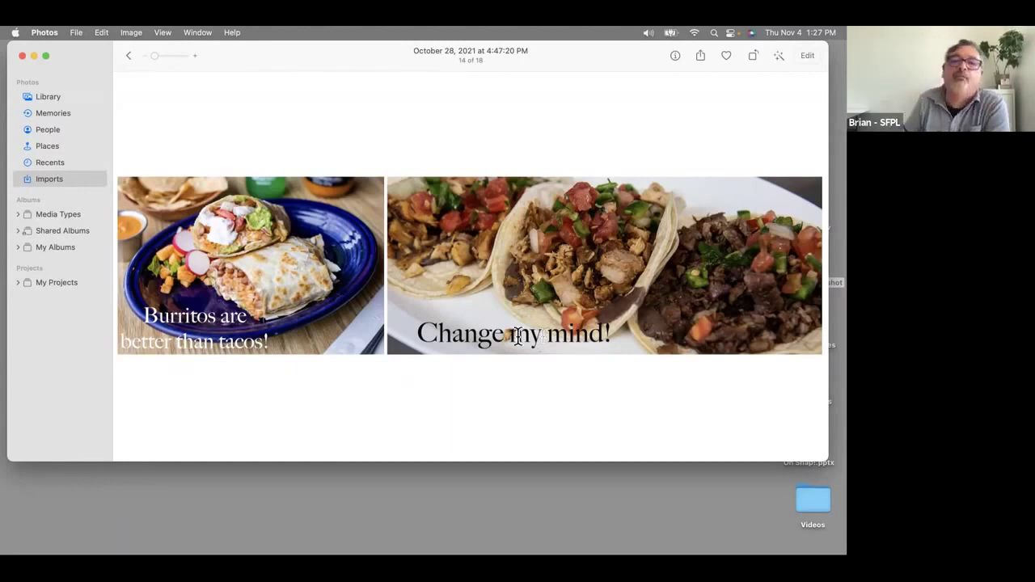
click(129, 54)
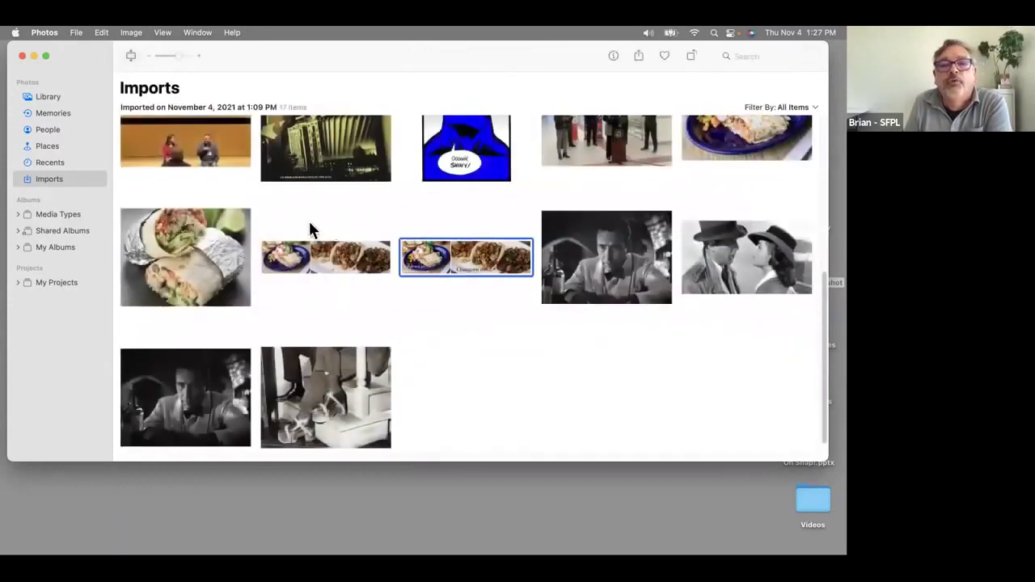
double_click(317, 248)
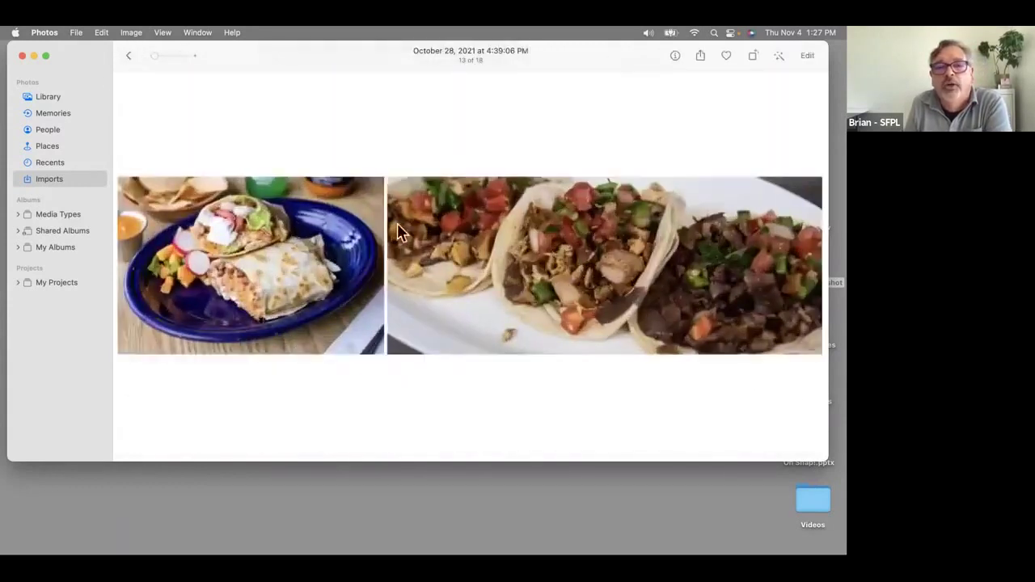
click(129, 54)
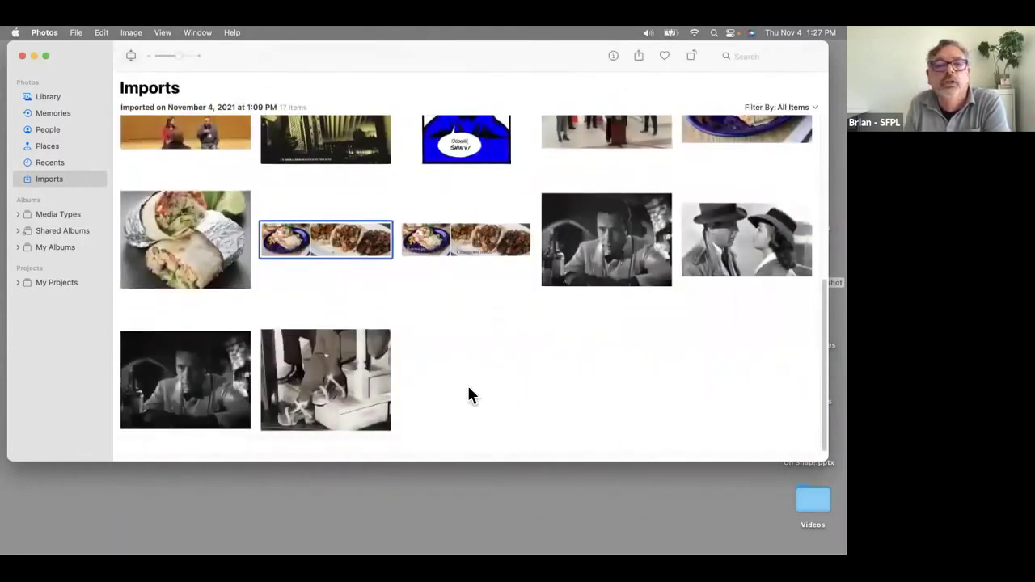
double_click(357, 387)
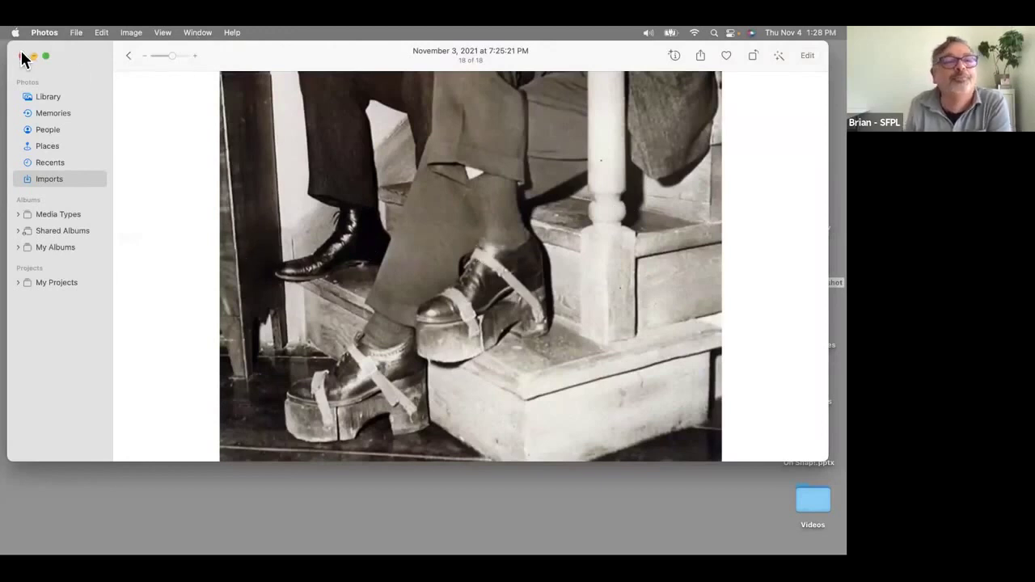
click(45, 93)
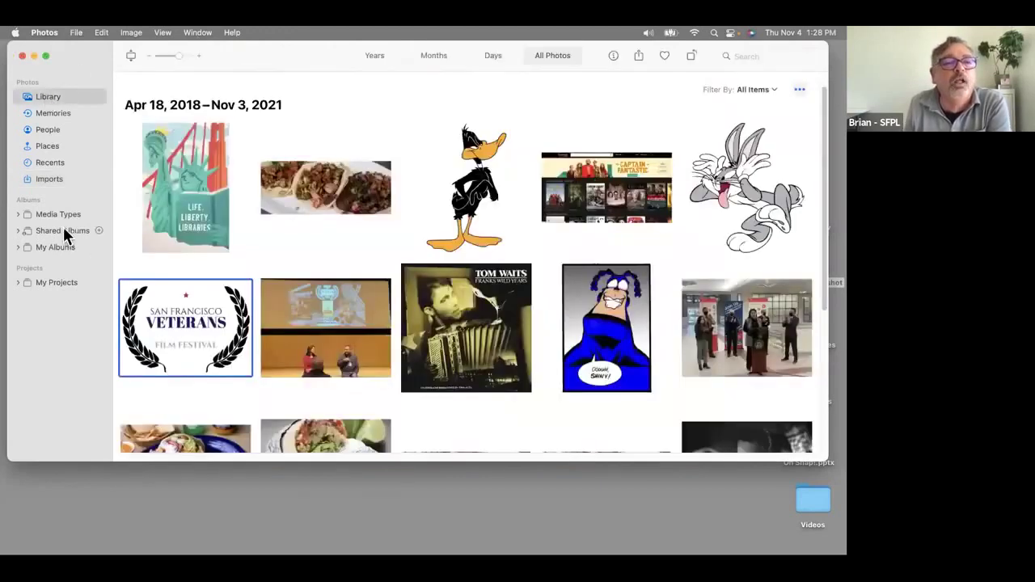
Browse Media Types and the empty Shared Albums, ending on the empty My Albums page.
click(71, 215)
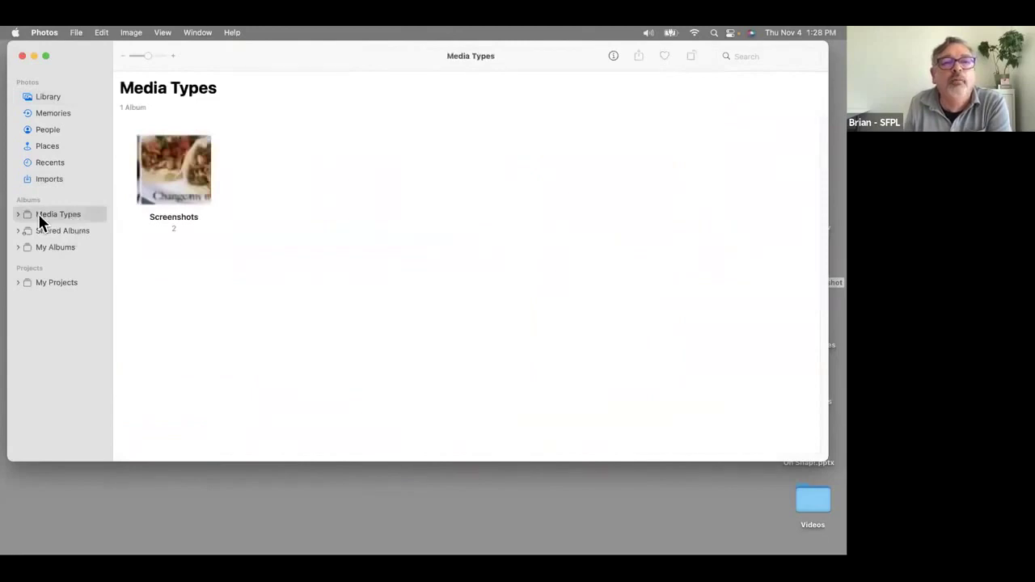
click(54, 232)
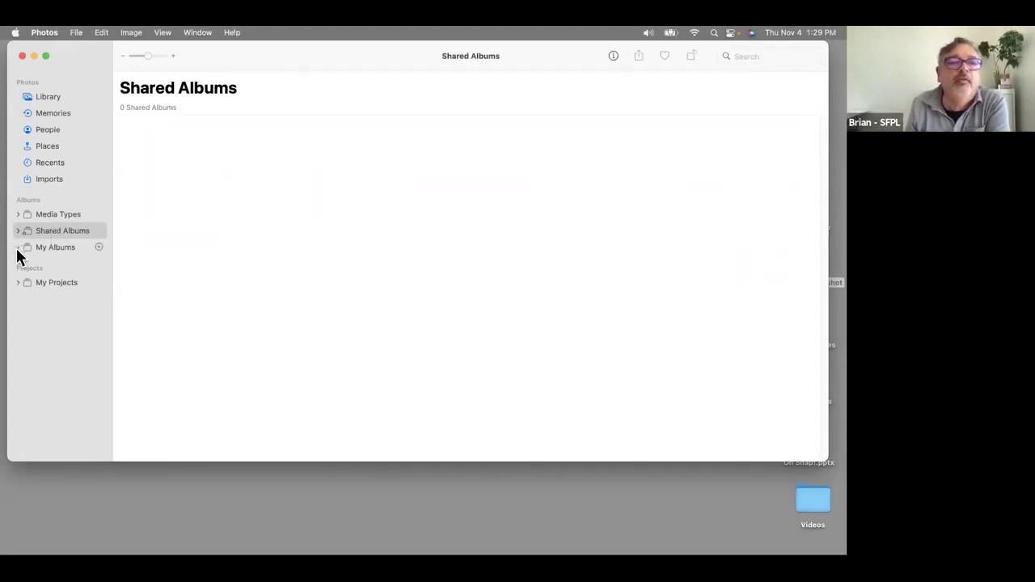
click(45, 251)
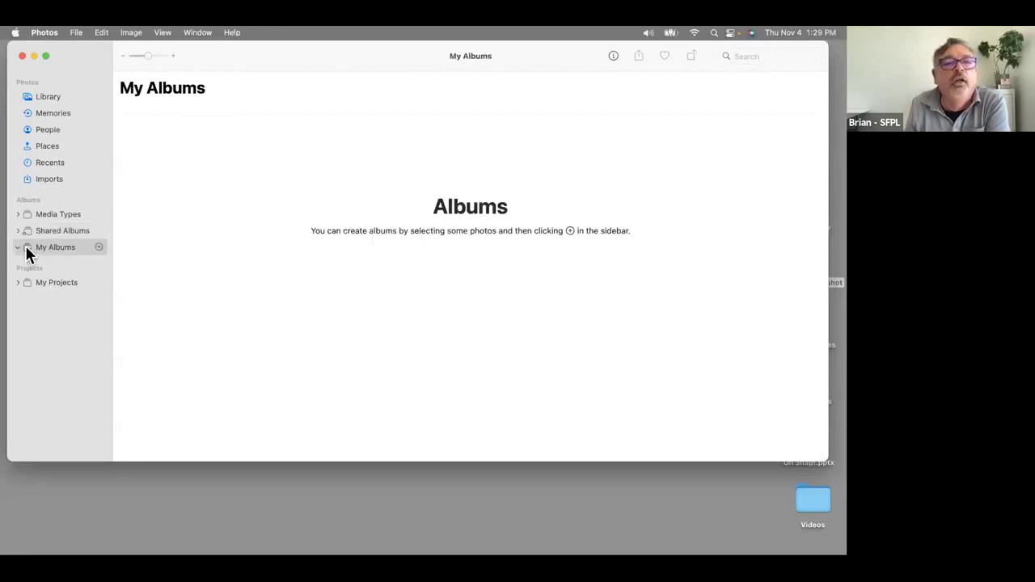
Create a new album under My Albums named 'Bogie'.
click(99, 247)
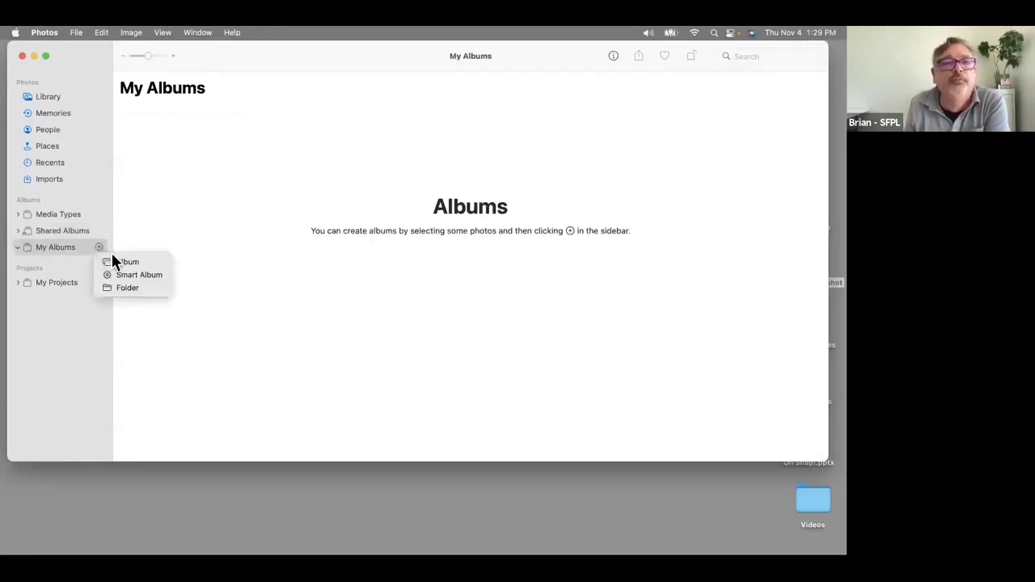
click(126, 261)
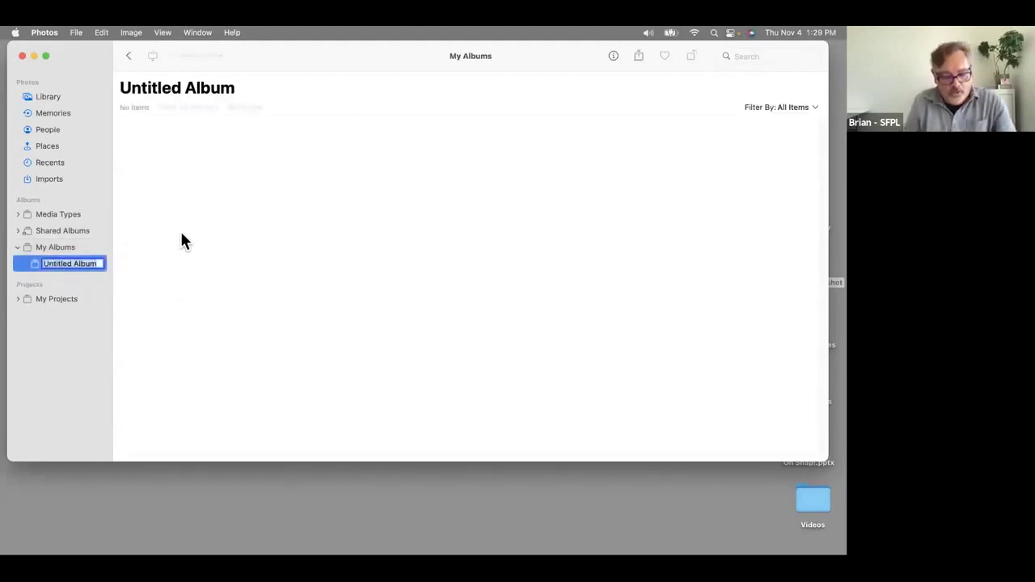
text(Bogie)
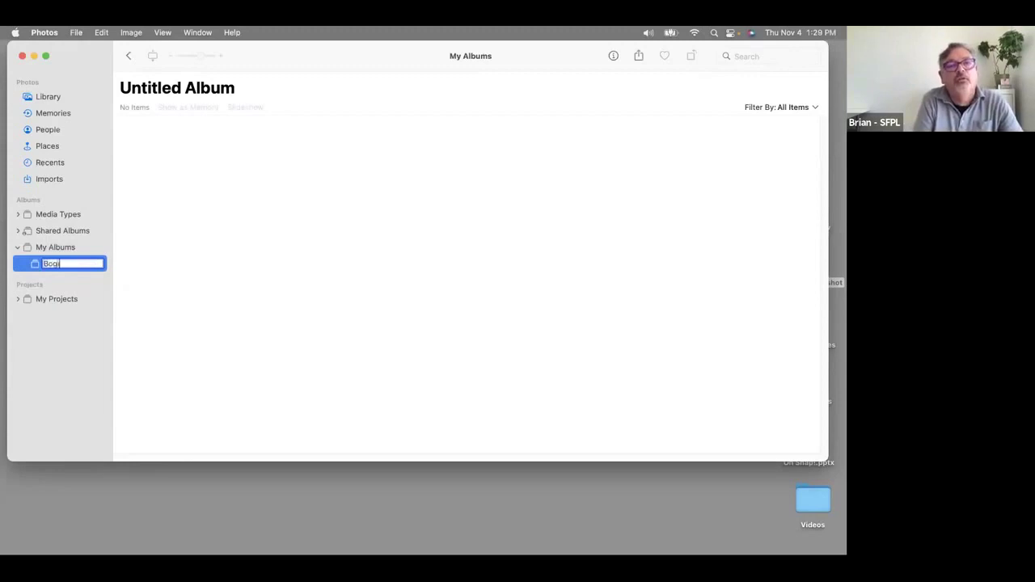
click(154, 287)
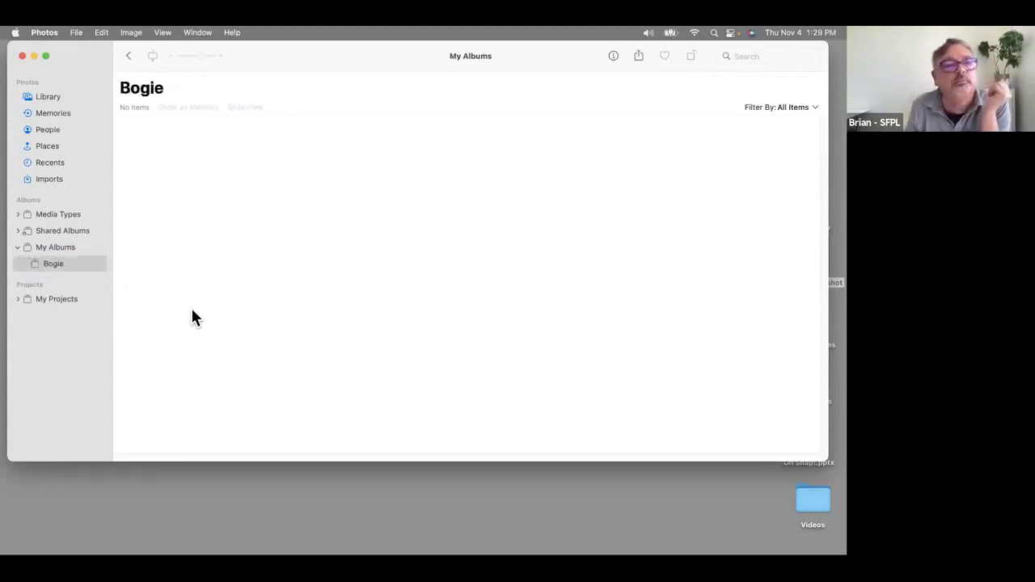
Select the four Bogie stills in the Library and drag them into the Bogie album.
click(57, 101)
scroll(462, 264, down, 2)
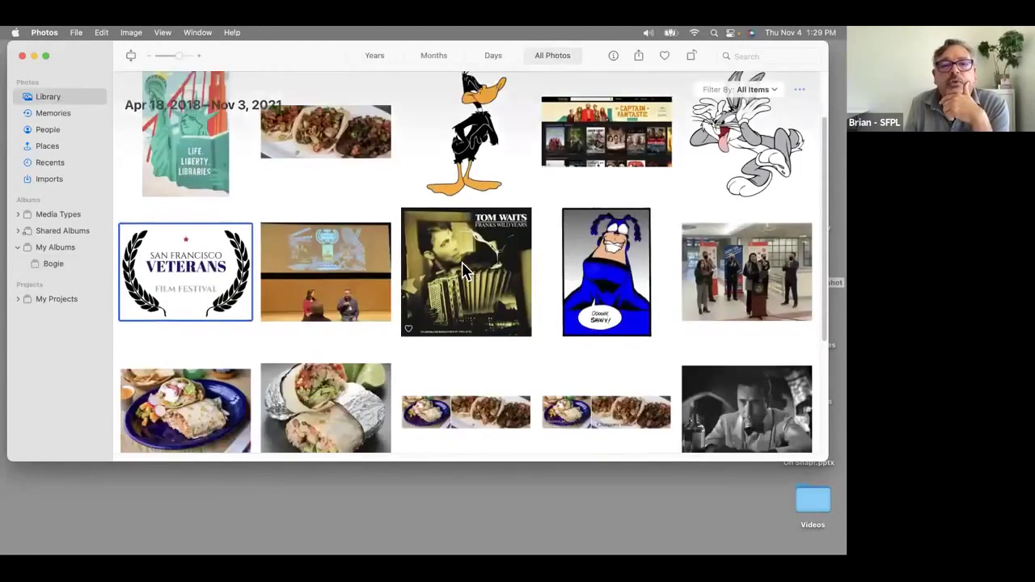
scroll(462, 262, down, 5)
click(752, 209)
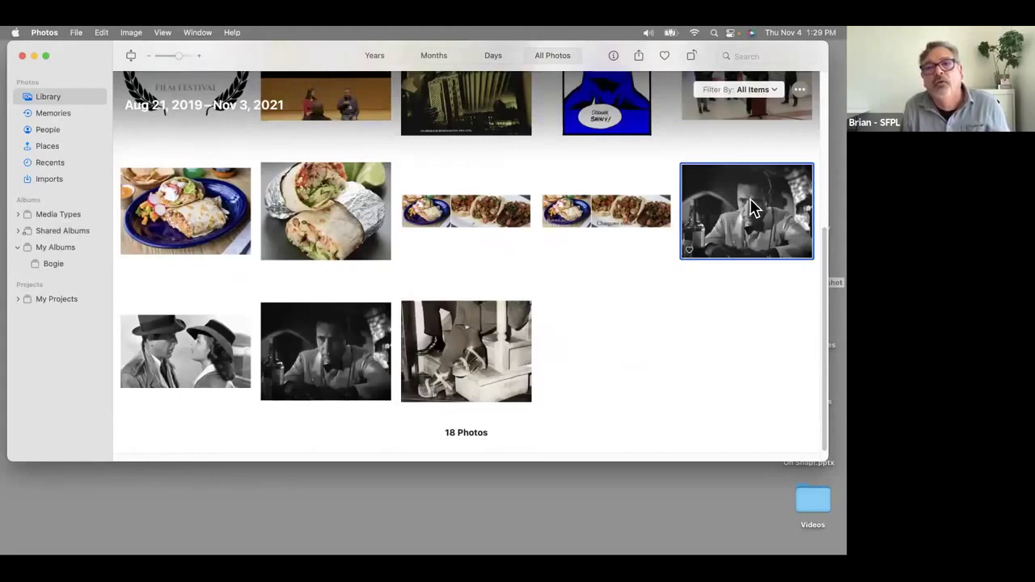
super+click(243, 352)
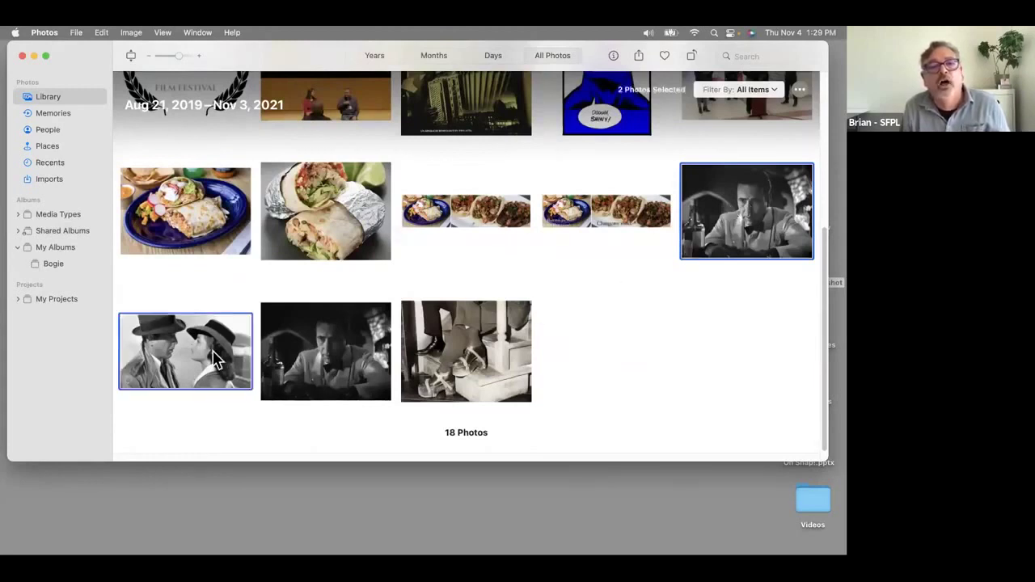
super+click(314, 359)
super+click(457, 359)
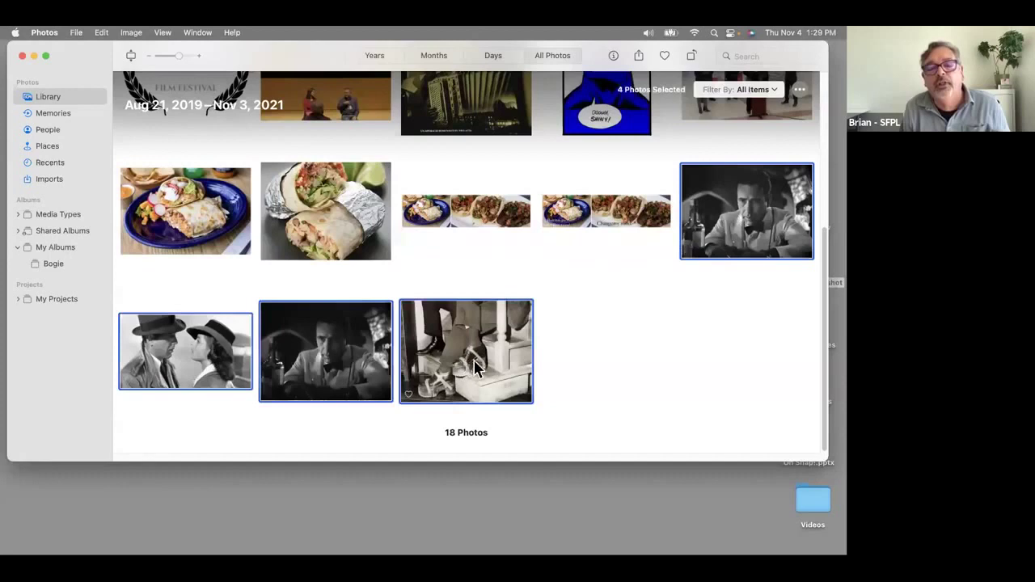
super+click(339, 213)
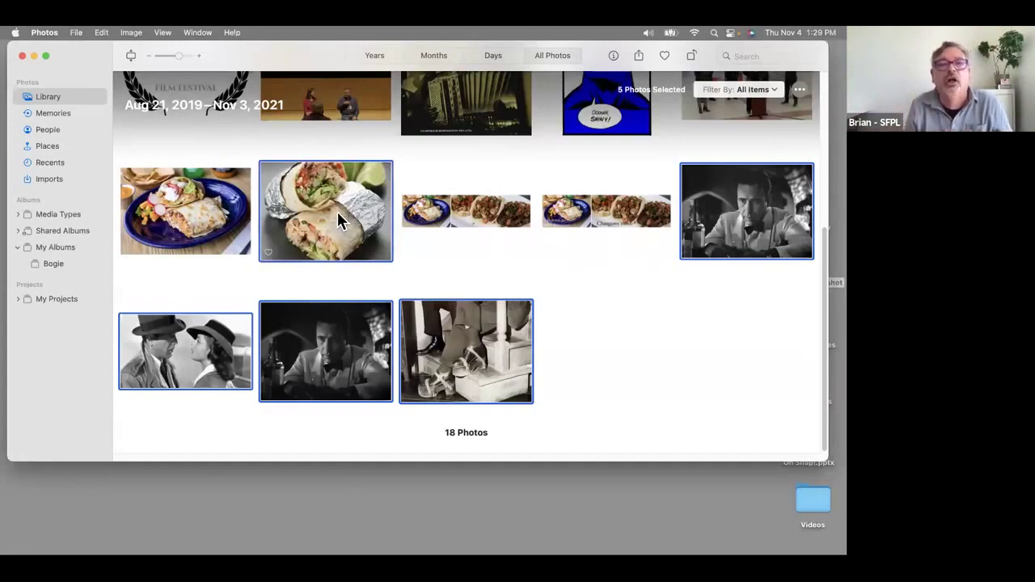
super+click(337, 215)
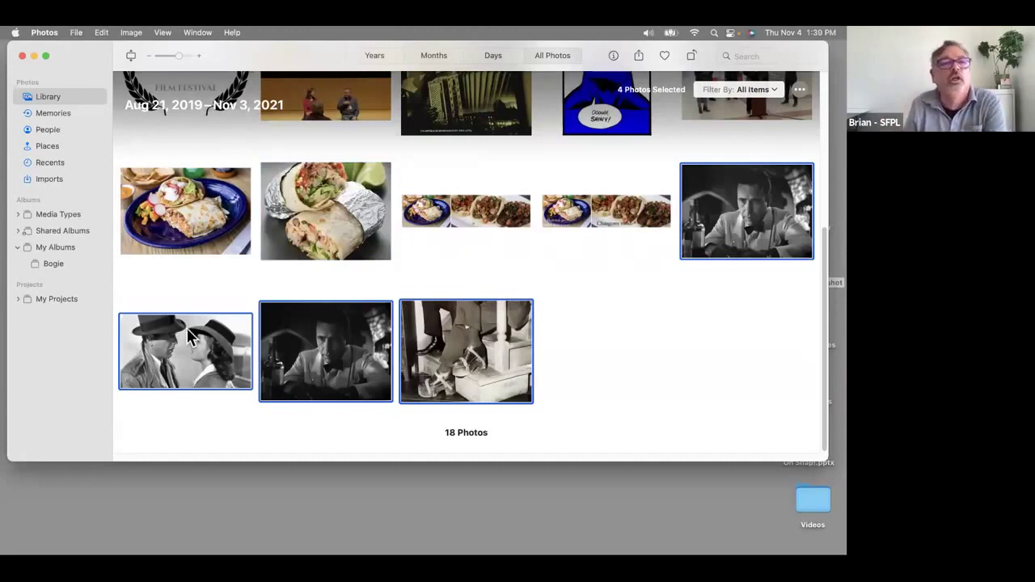
drag(186, 329, 66, 264)
Delete the shoes-and-legs still from the Bogie album, leaving three photos, and view My Albums.
click(66, 264)
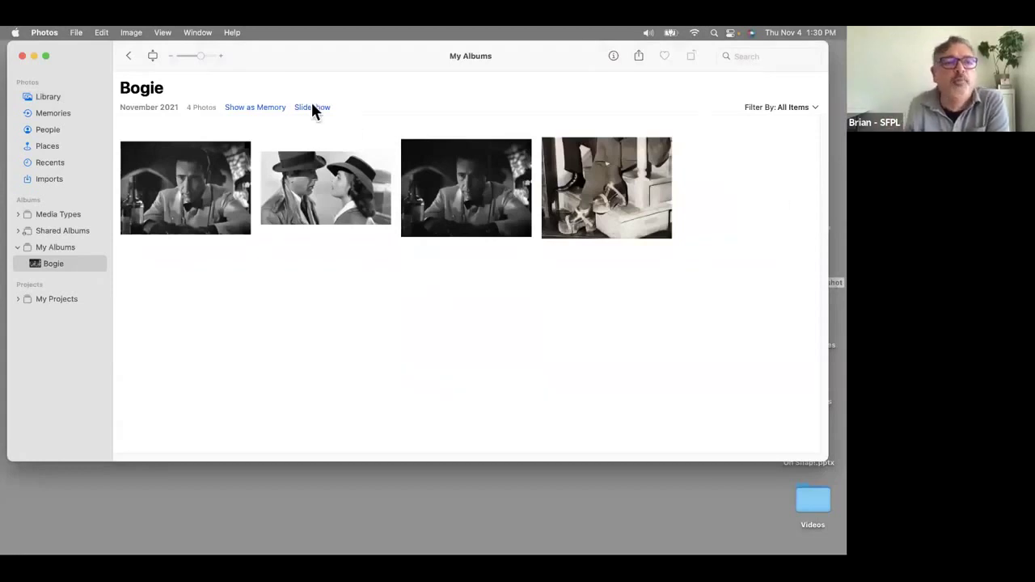
click(47, 97)
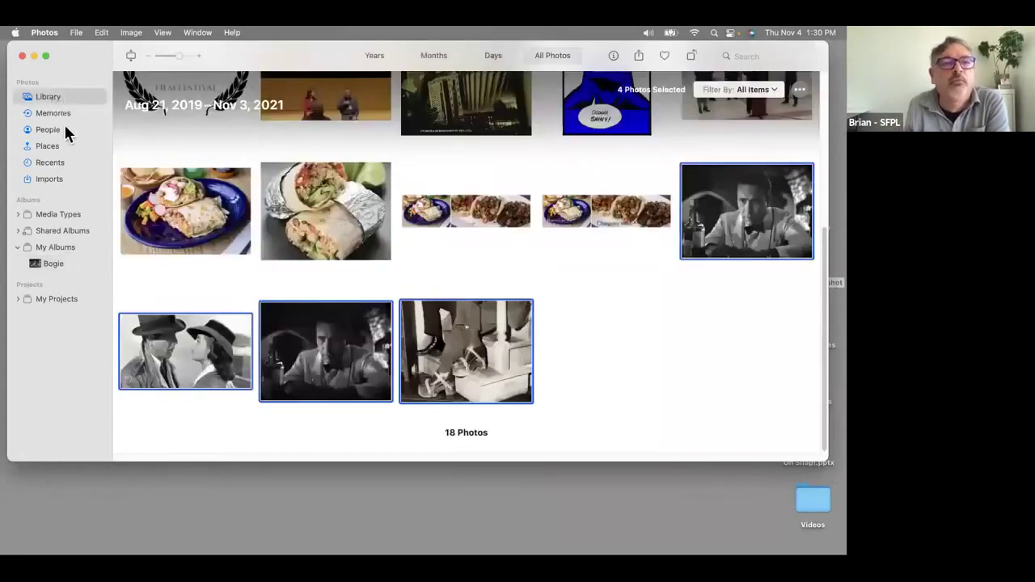
click(52, 264)
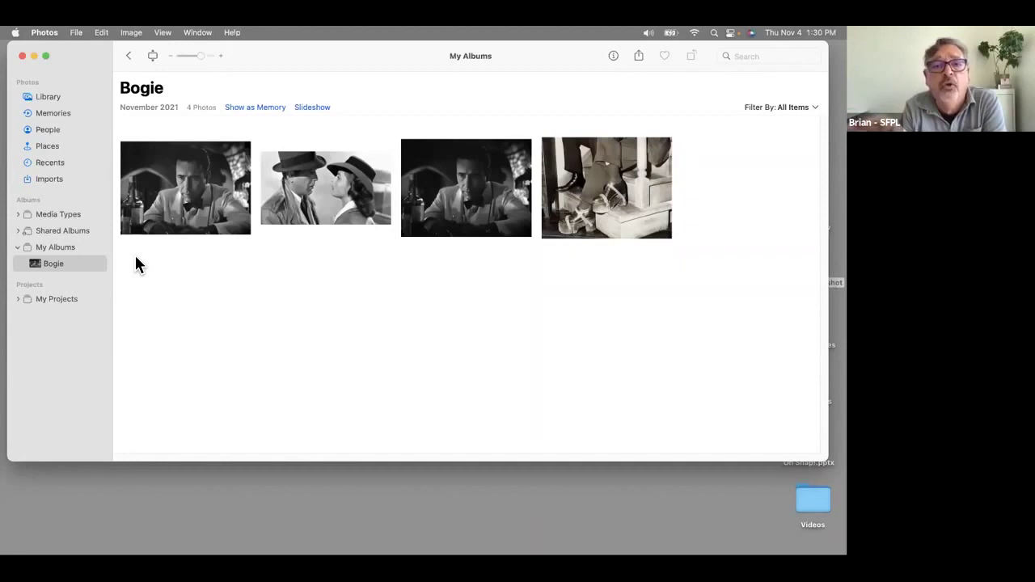
click(632, 188)
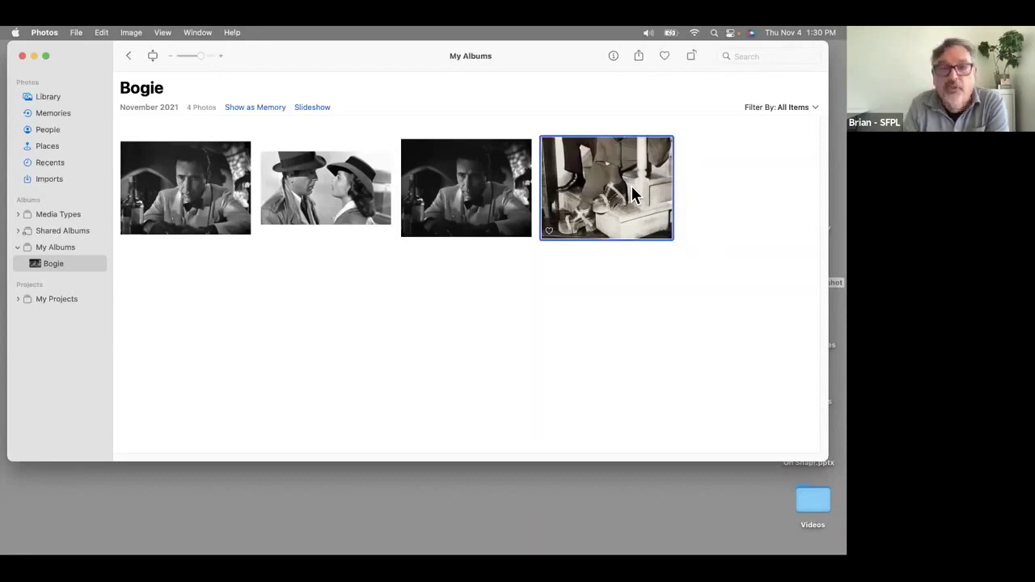
key(Delete)
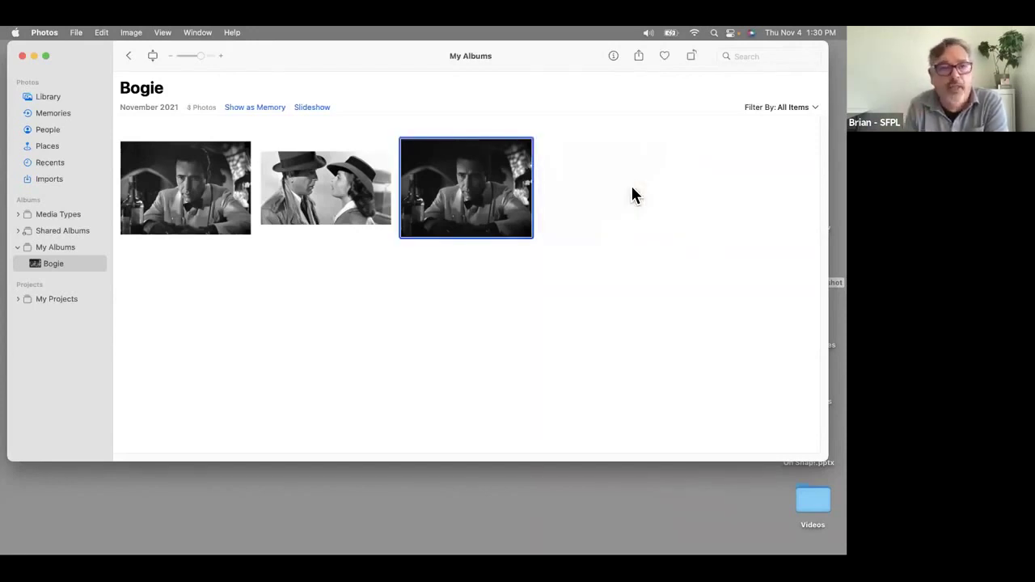
click(50, 96)
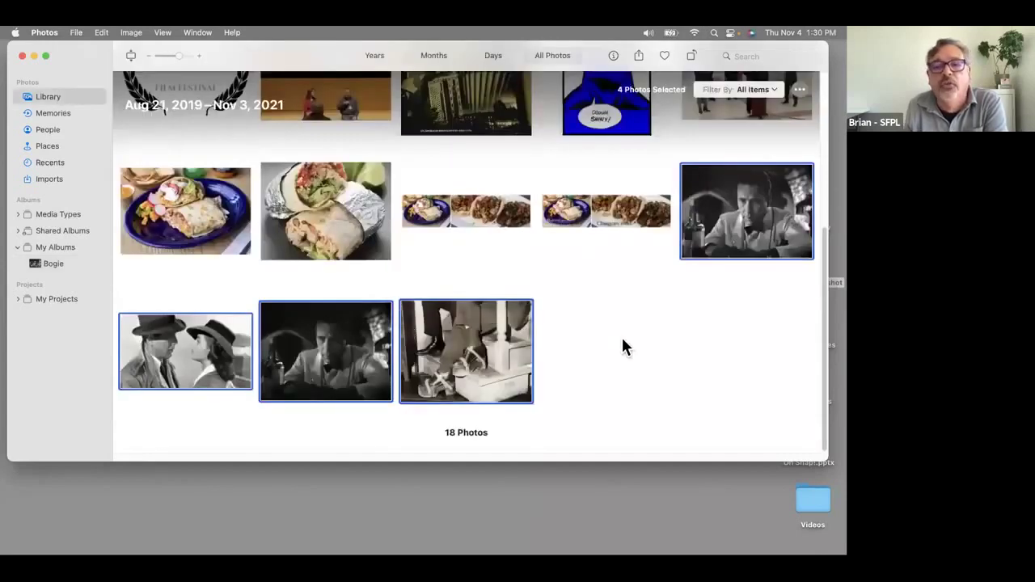
click(54, 245)
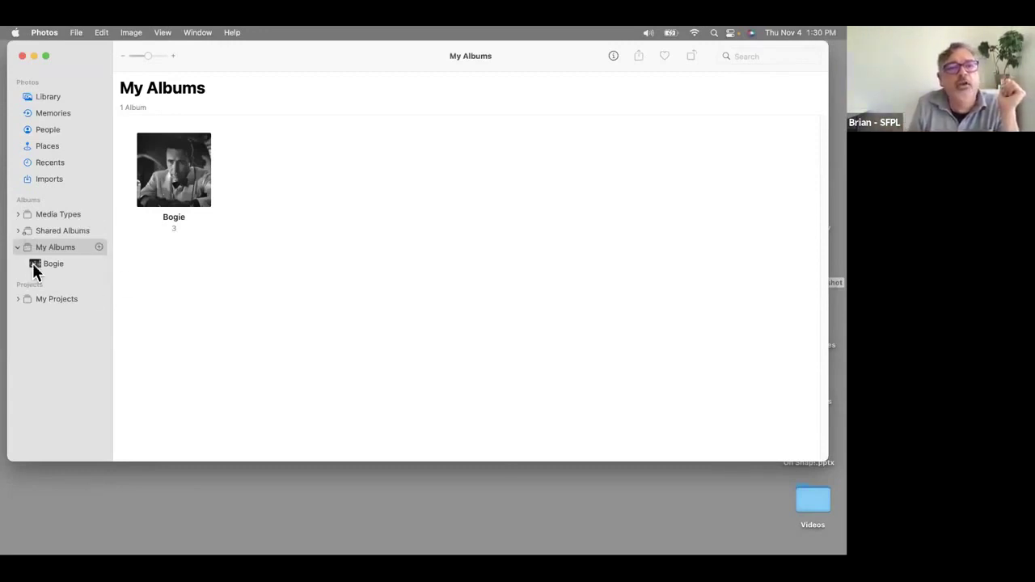
Attempt a shared album, dismiss the 'Cannot Create Shared Album' alert, and open the File menu.
click(98, 231)
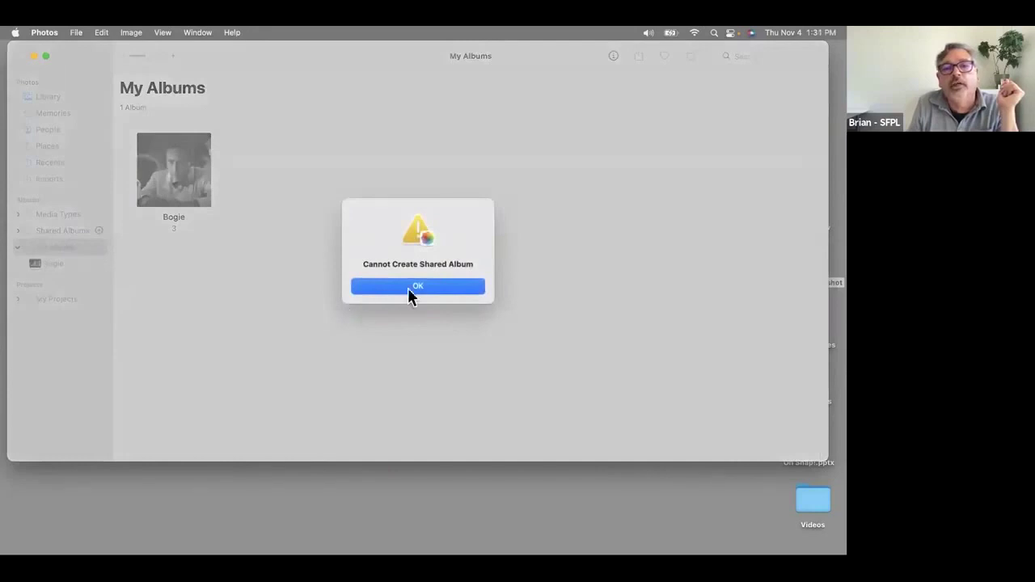
click(413, 289)
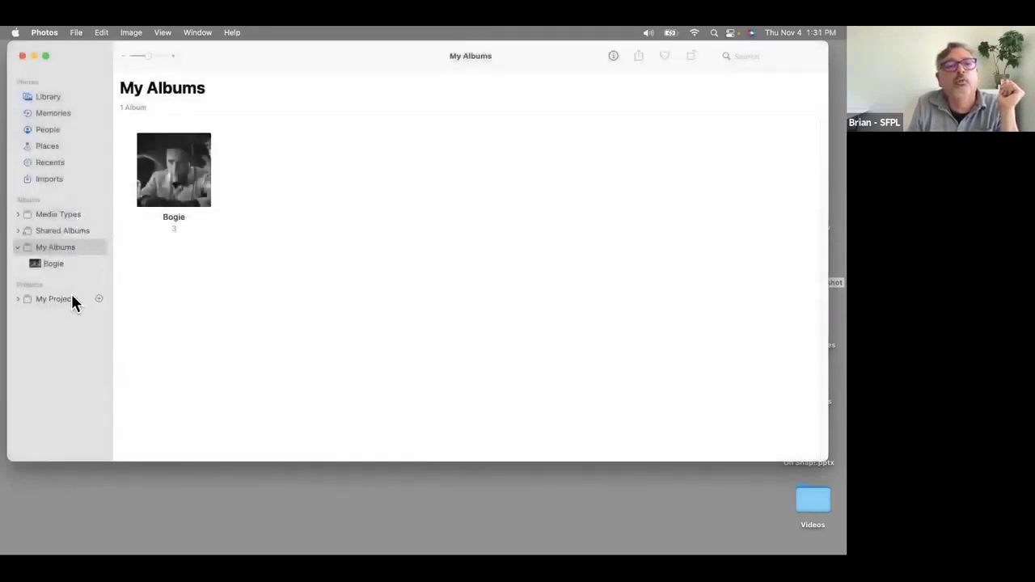
click(45, 32)
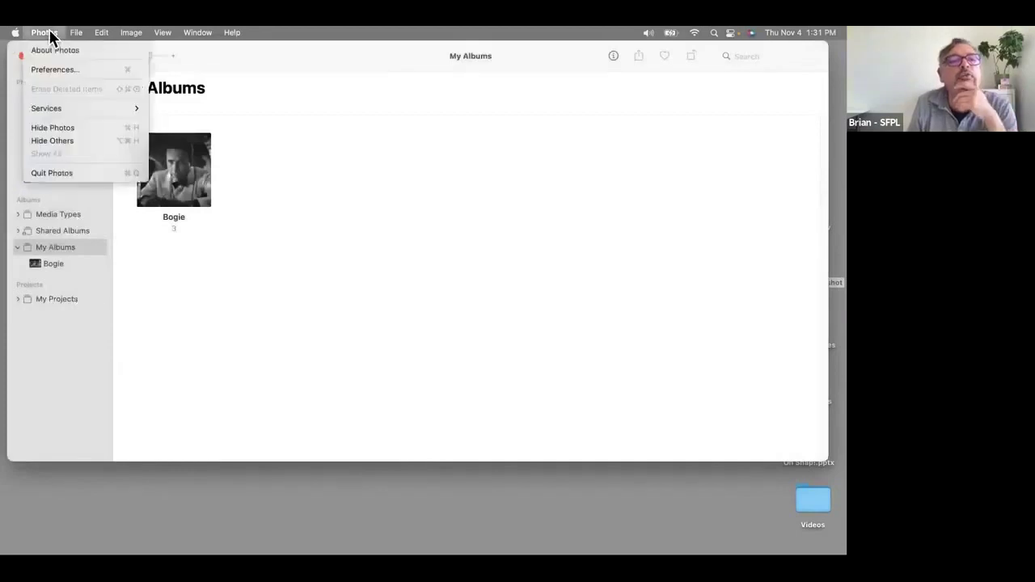
mouse_move(76, 32)
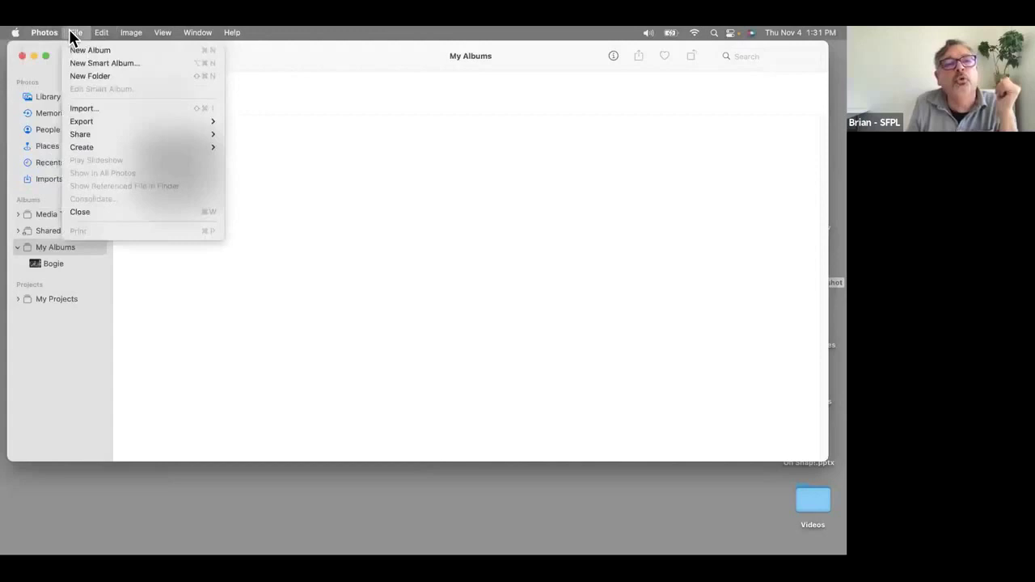
click(70, 32)
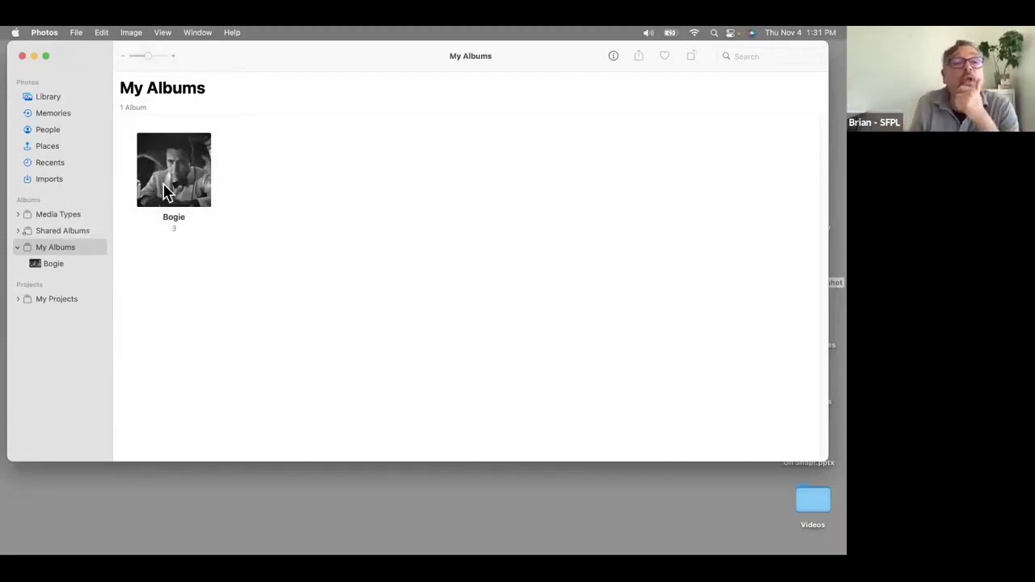
click(74, 33)
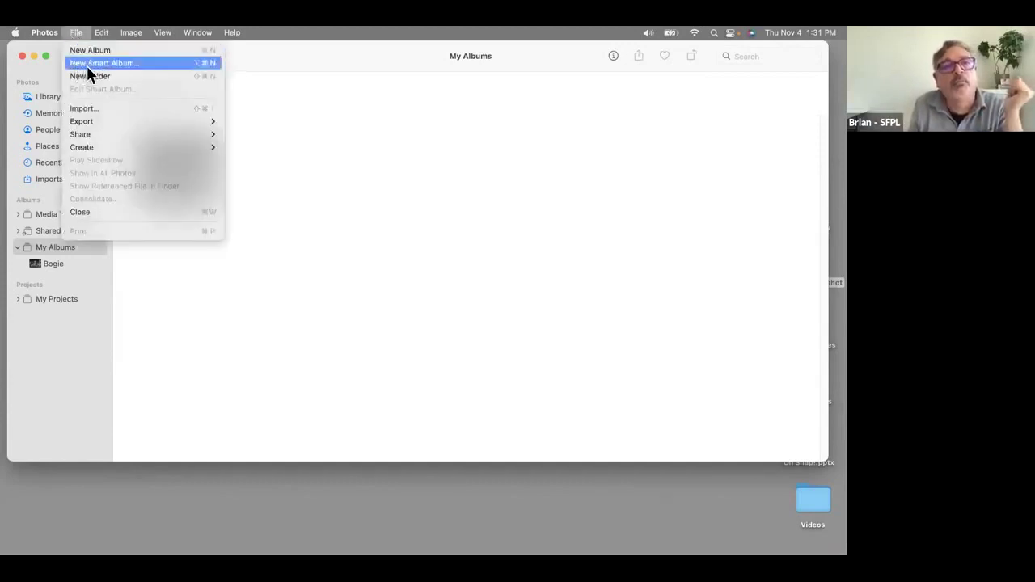
Start a smart album named 'Bogie Best' with the condition Album is Bogie.
click(85, 62)
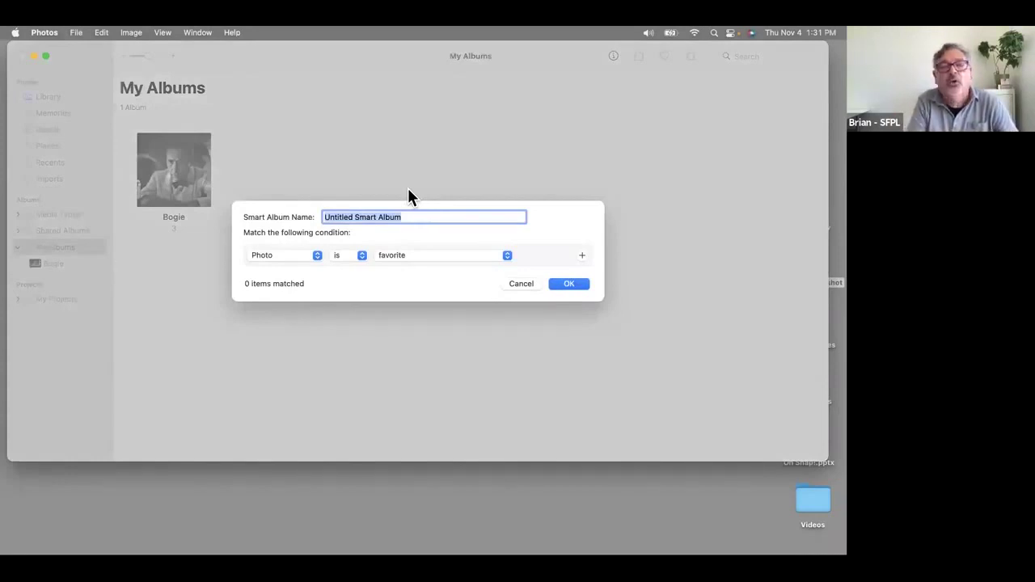
text(Bogie)
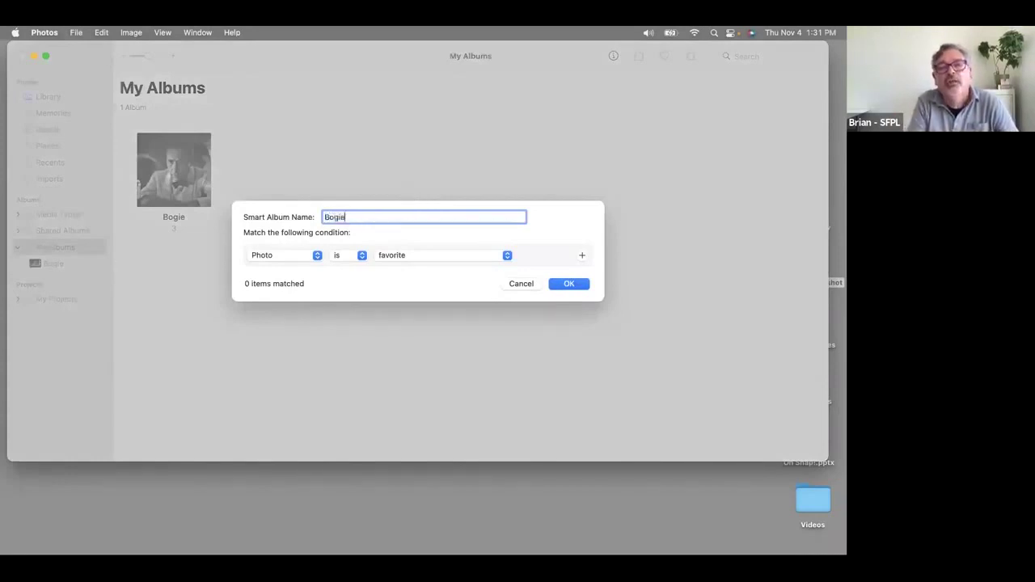
text( Best)
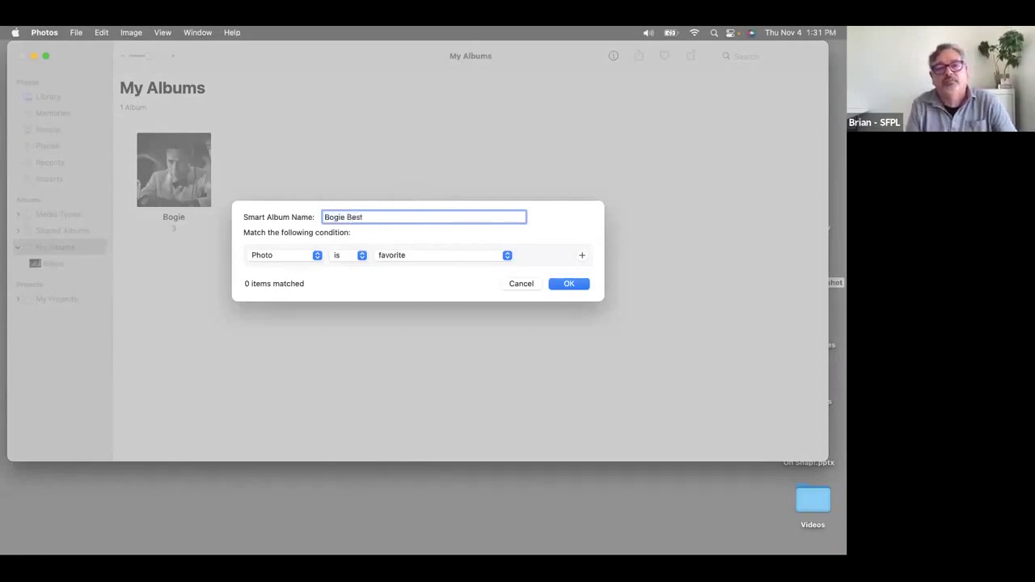
click(409, 256)
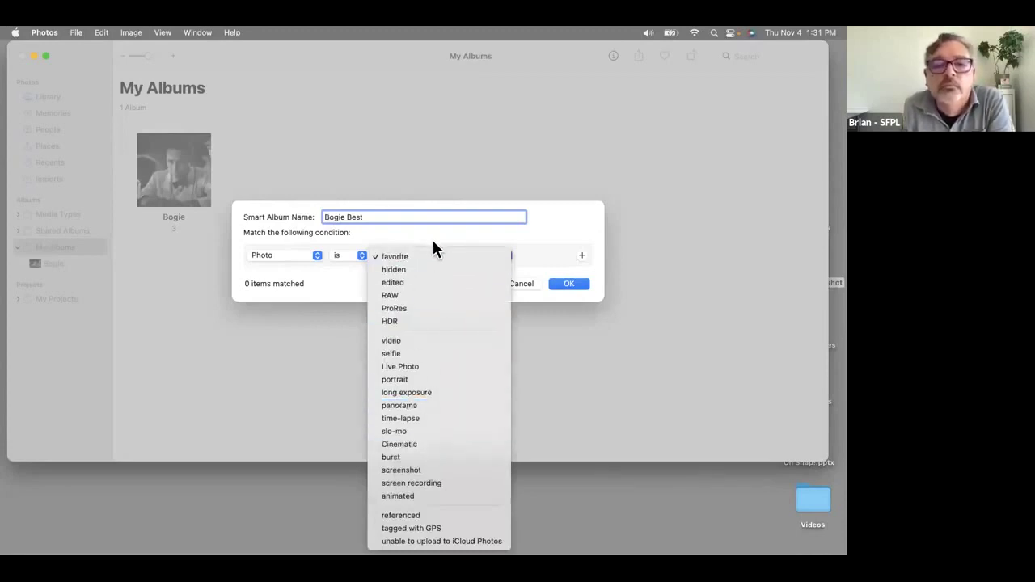
key(Down)
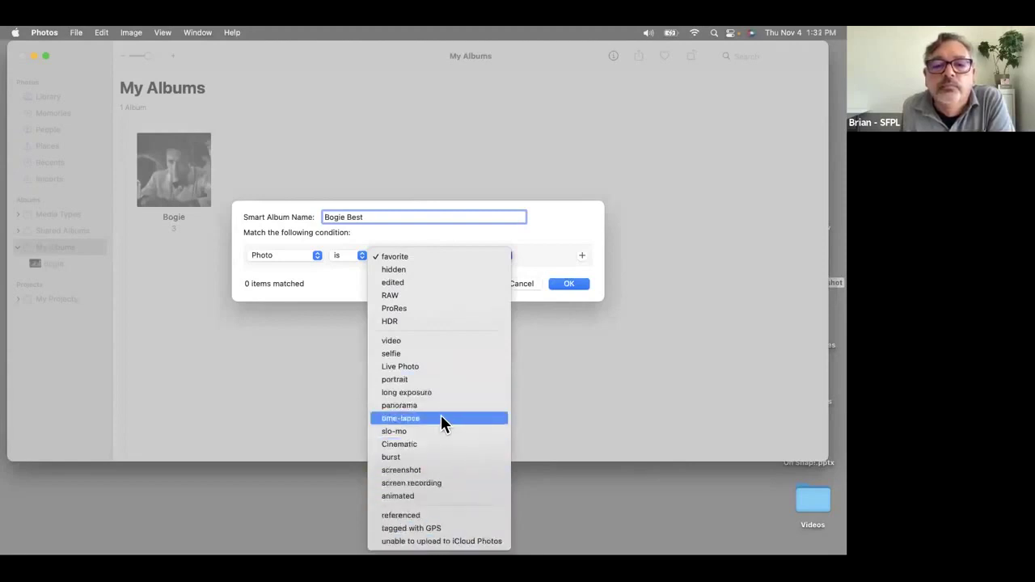
click(538, 231)
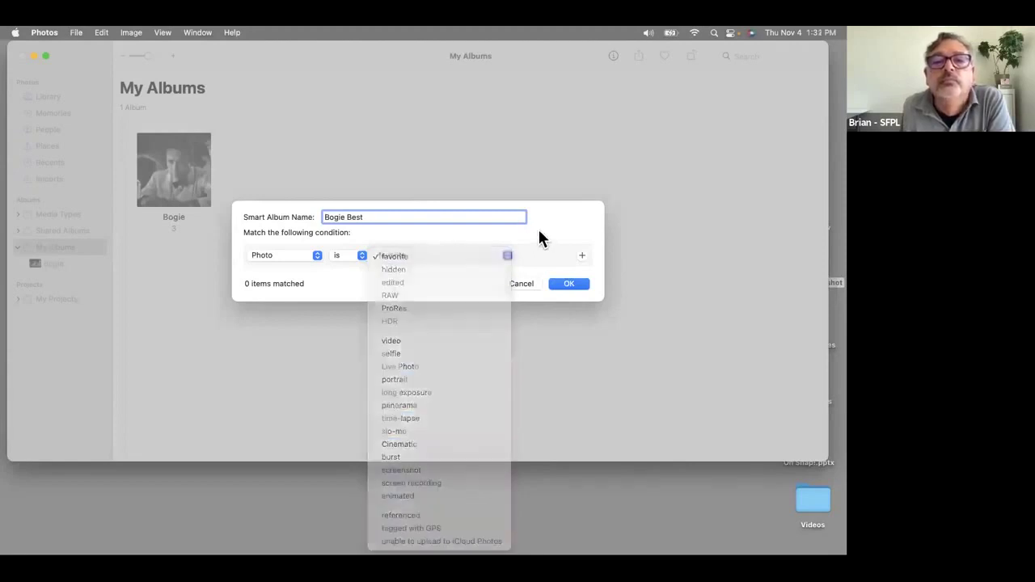
click(302, 256)
click(281, 165)
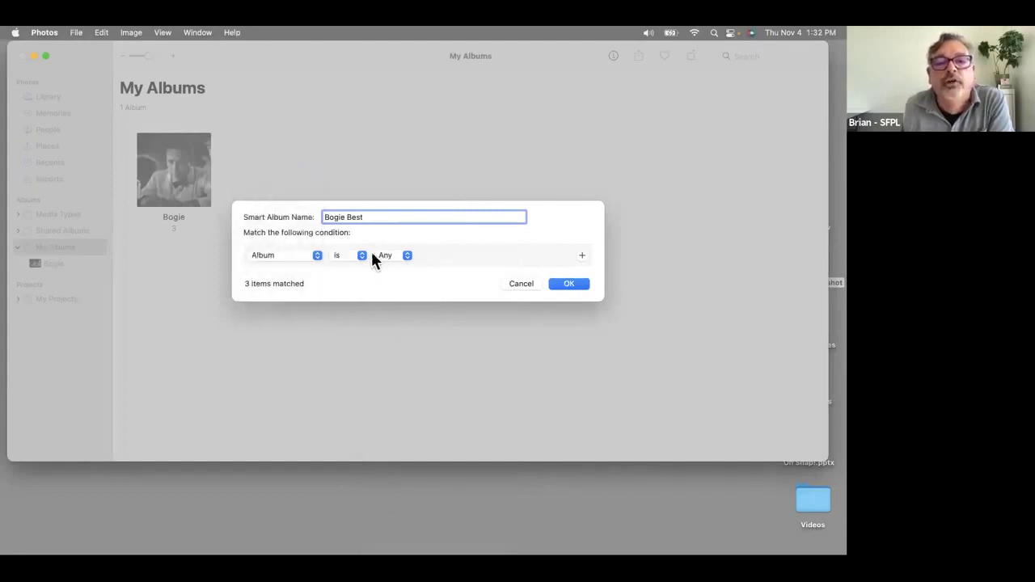
click(392, 256)
click(395, 276)
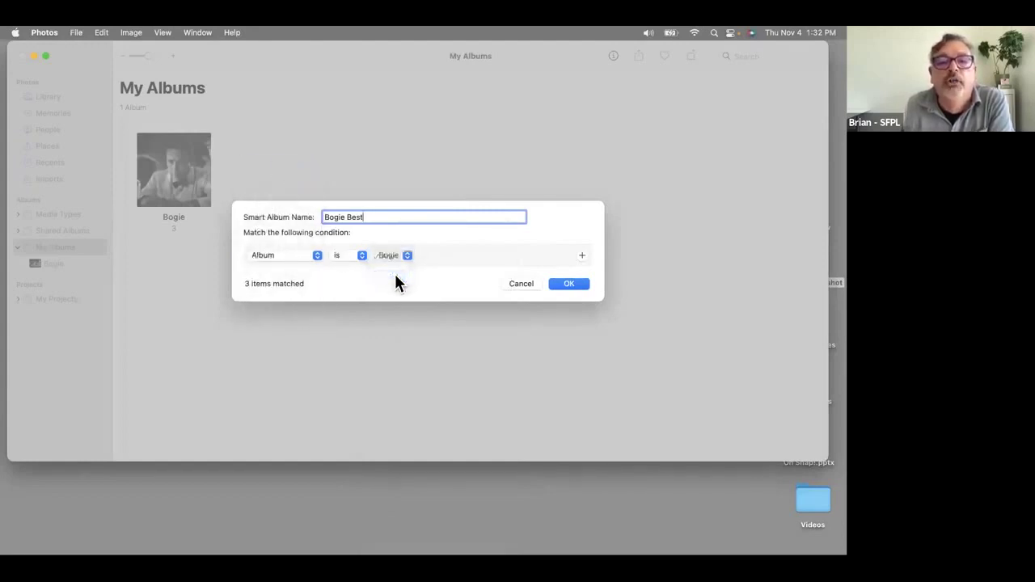
Add a second condition, Photo is favorite, create the smart album, and open Bogie.
click(581, 255)
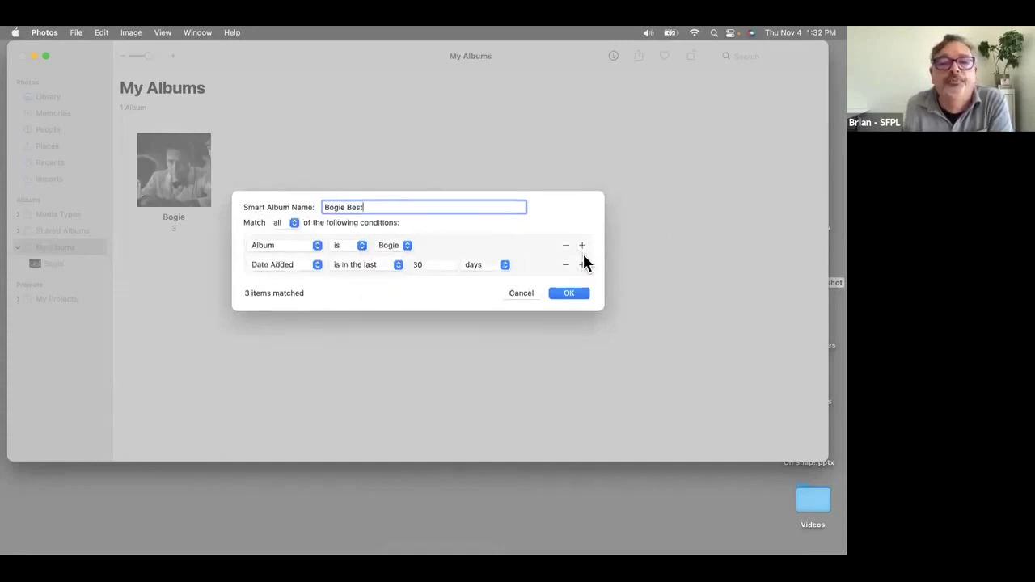
click(299, 266)
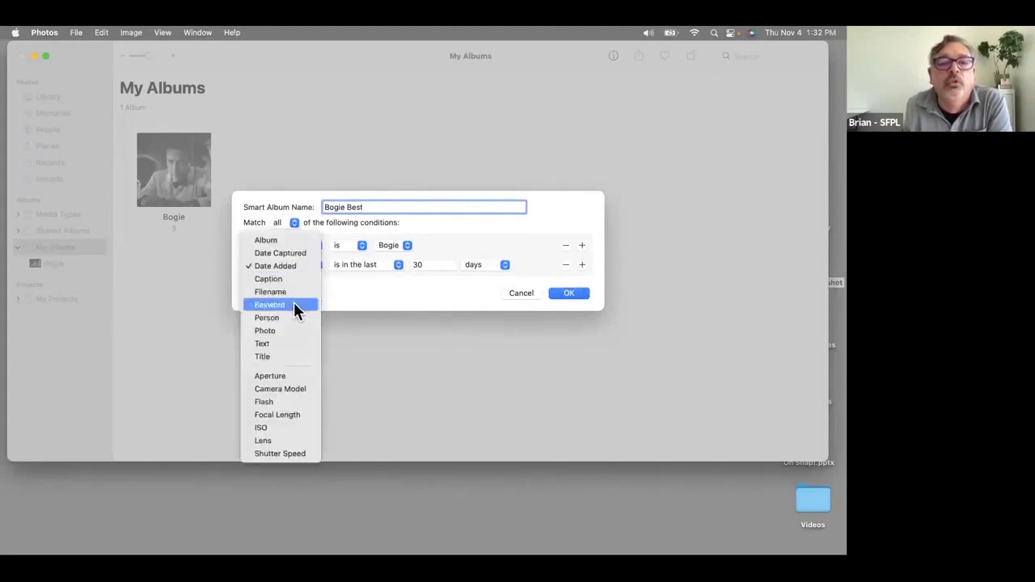
click(280, 331)
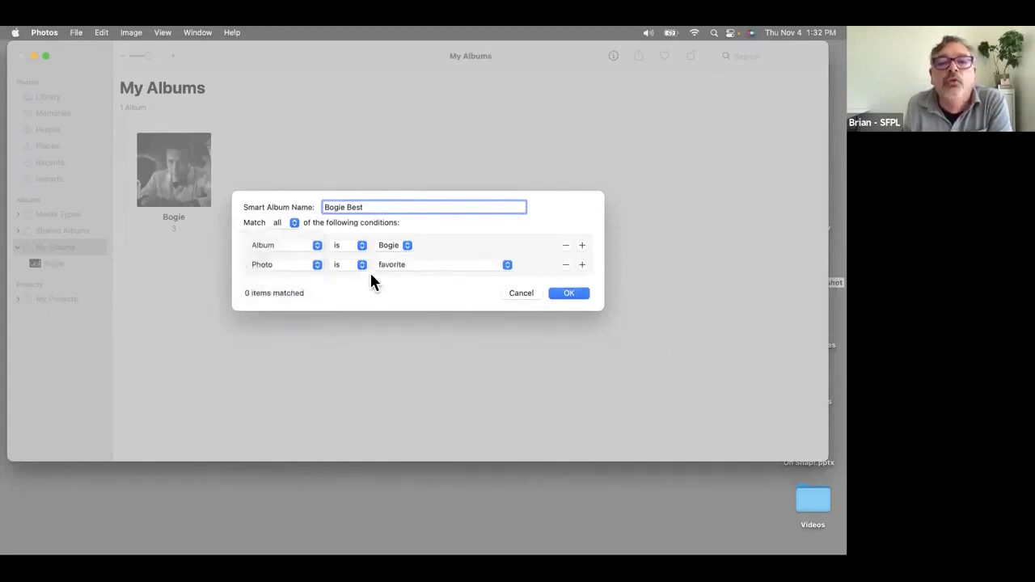
click(560, 291)
click(73, 264)
click(71, 281)
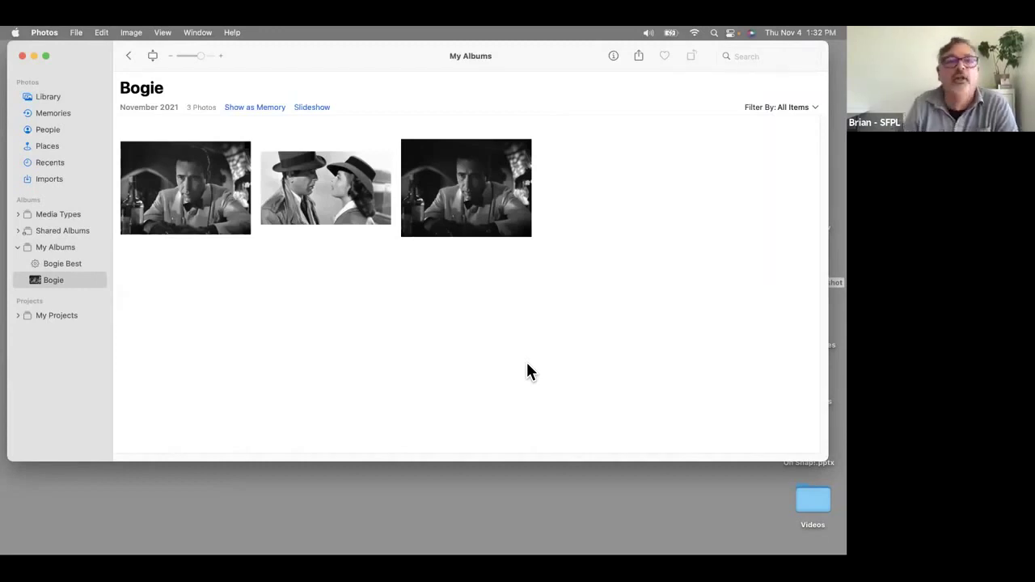
Favorite the white-jacket still and the Casablanca couple shot in the Bogie album.
mouse_move(128, 231)
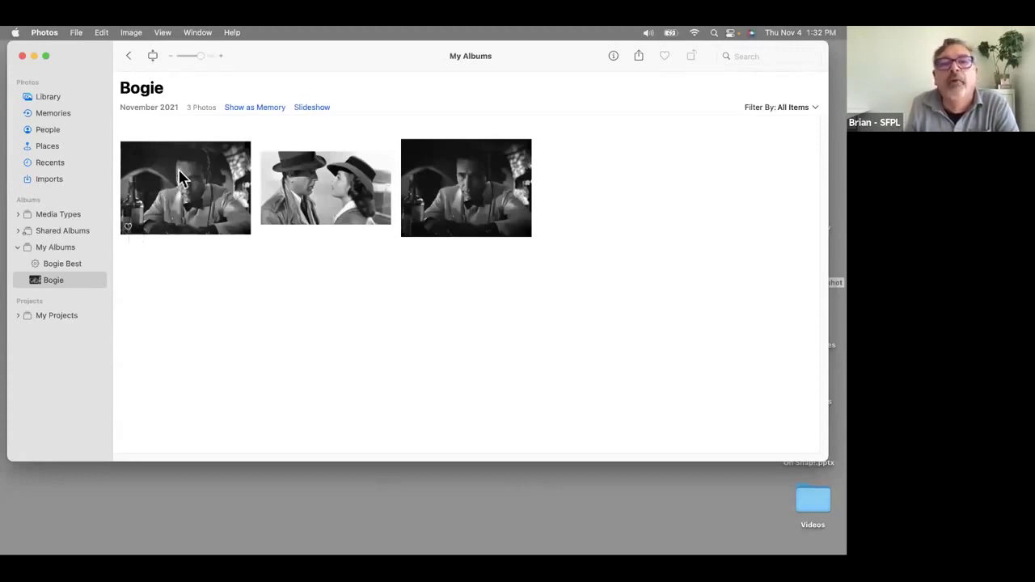
click(127, 227)
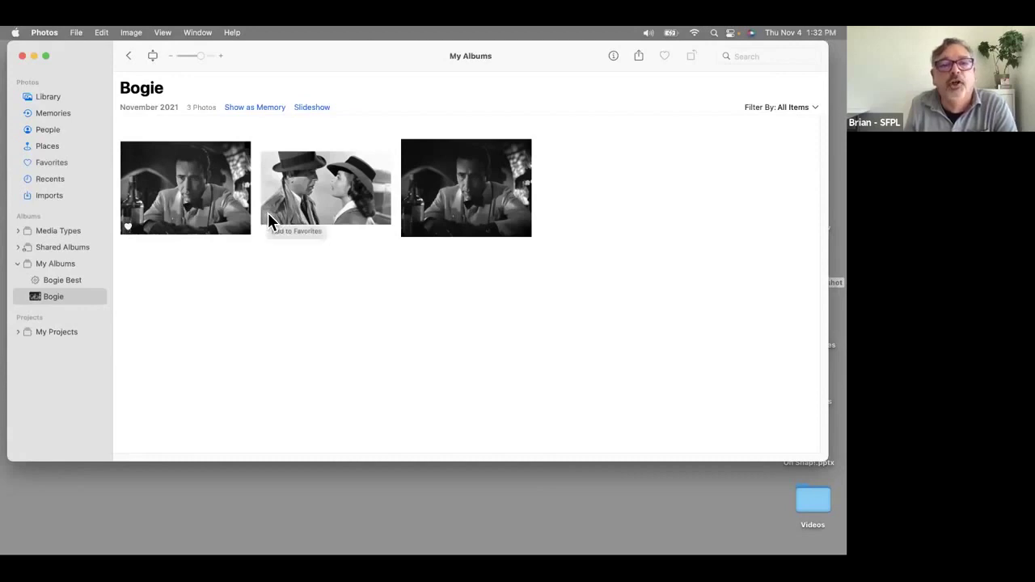
click(268, 218)
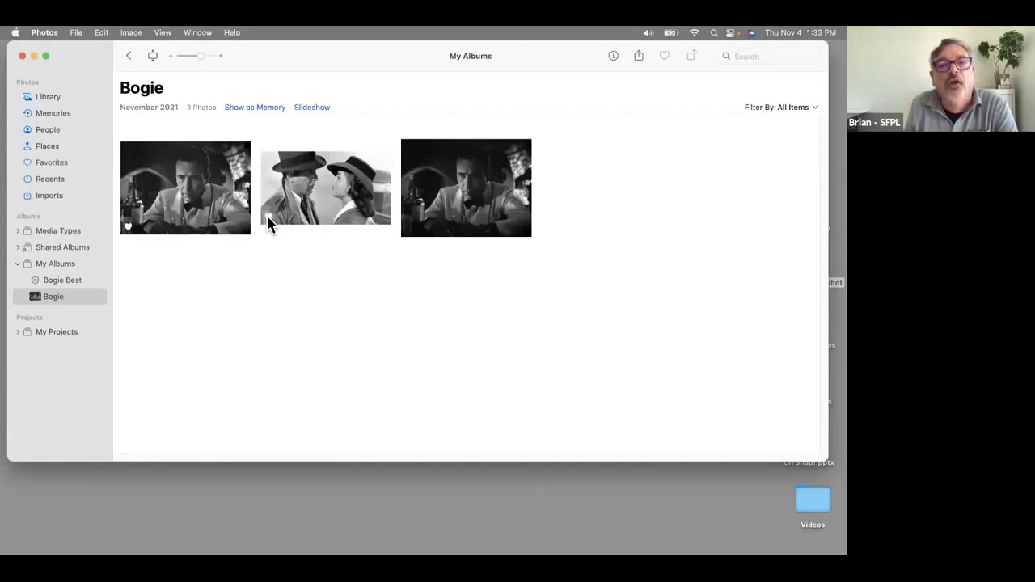
click(347, 203)
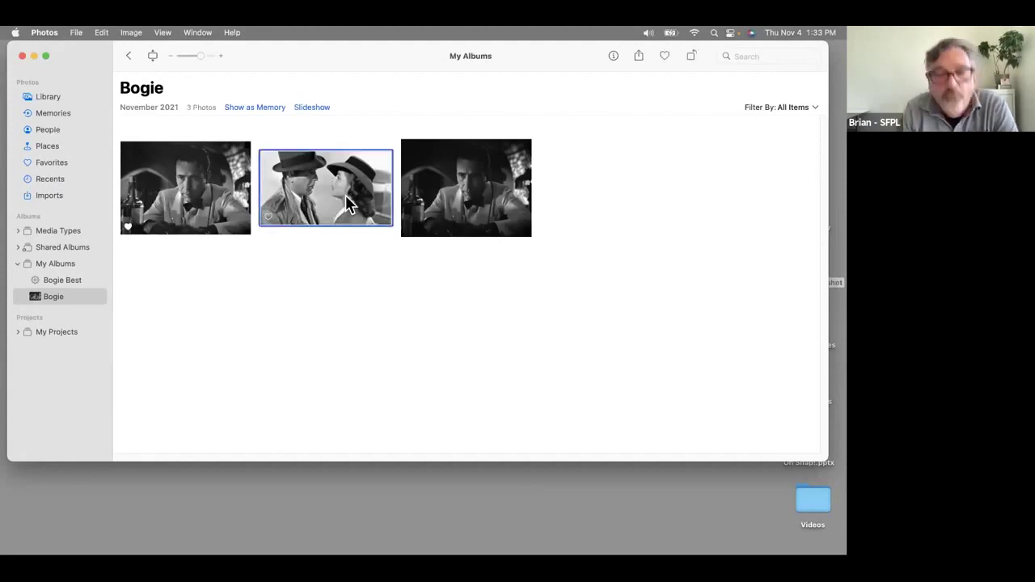
key(period)
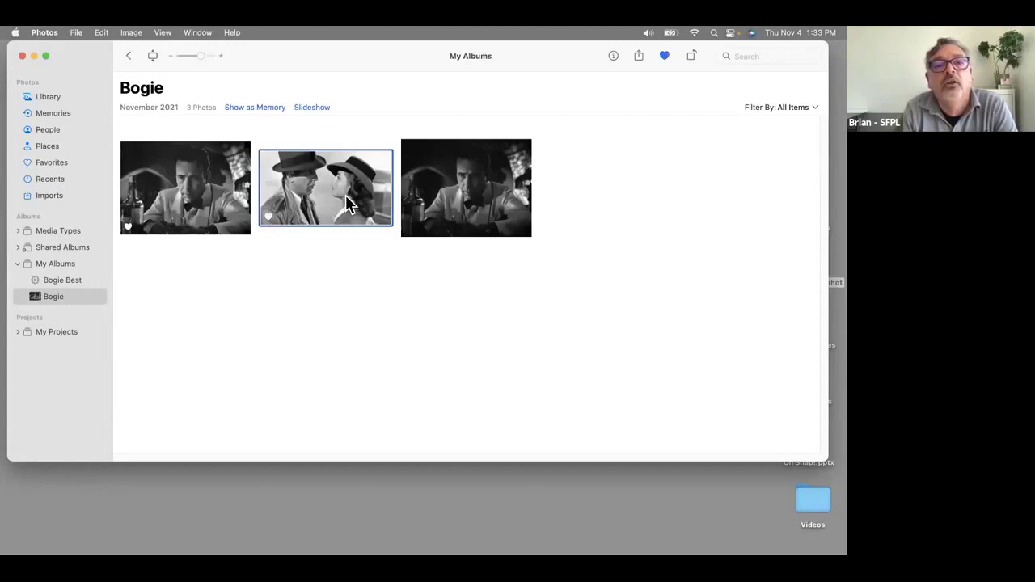
key(period)
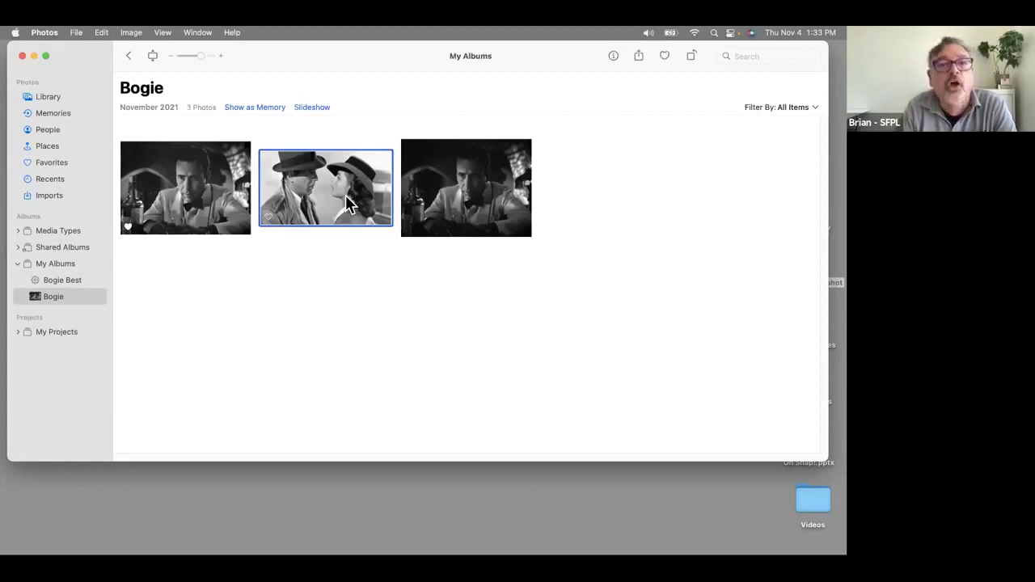
key(period)
key(period)
key(period)
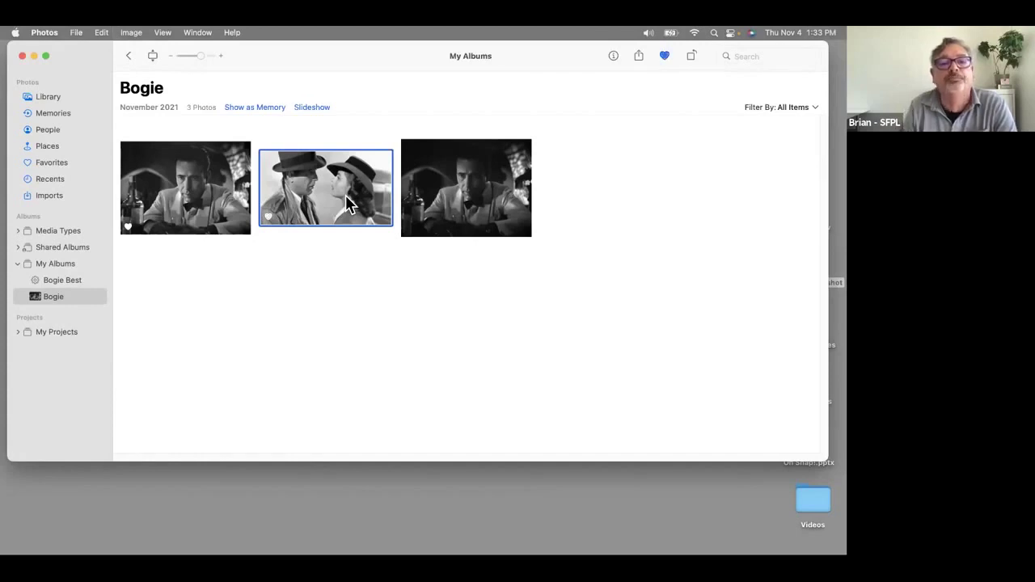
click(319, 331)
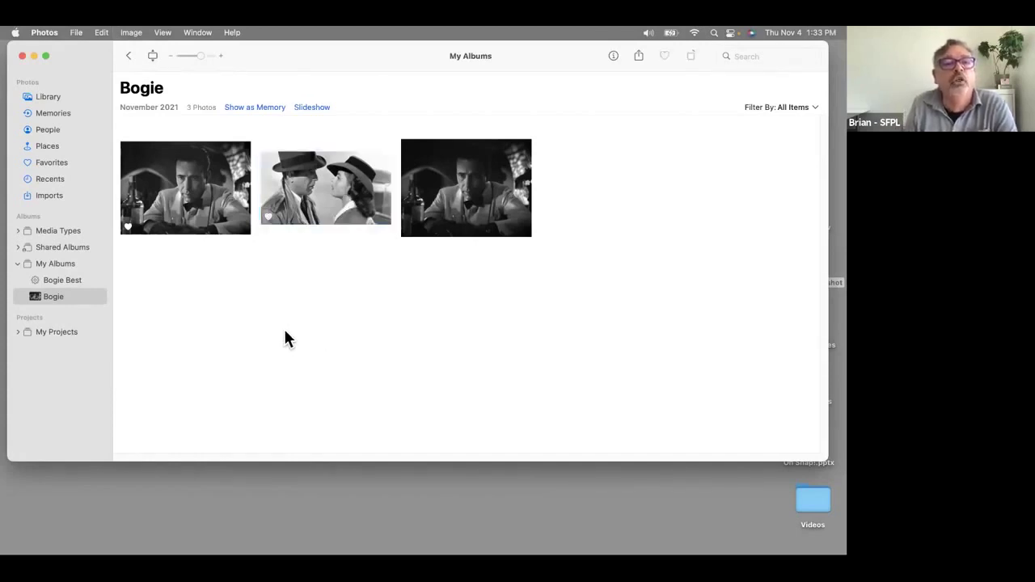
Compare the Bogie Best smart album with the Bogie album, then return to Bogie Best.
click(70, 279)
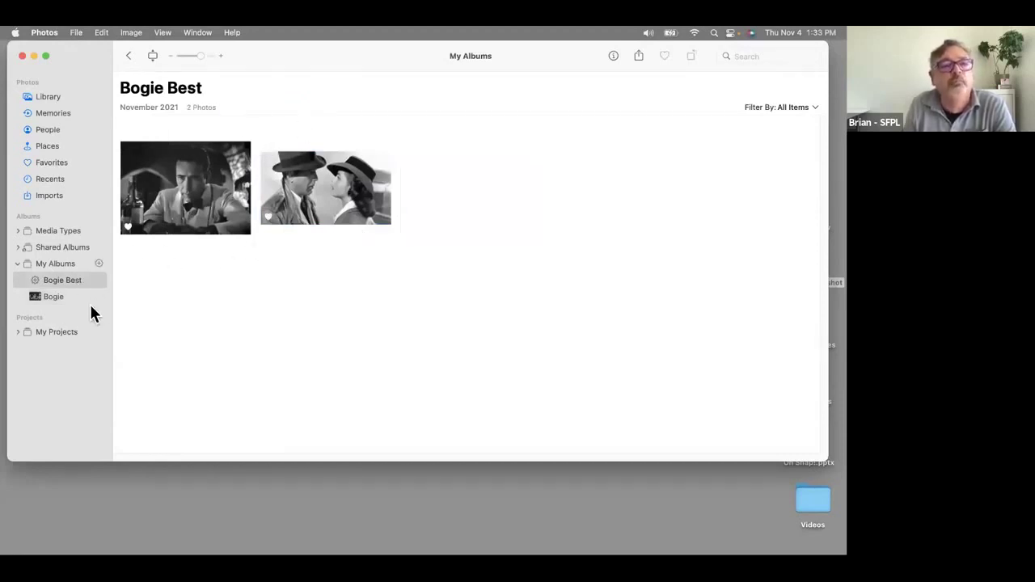
click(60, 298)
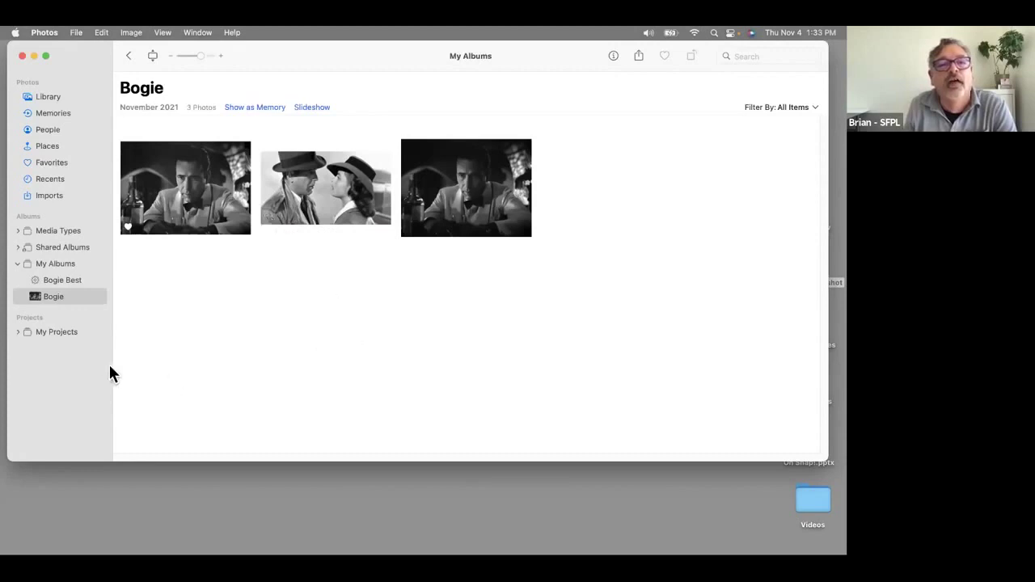
click(69, 281)
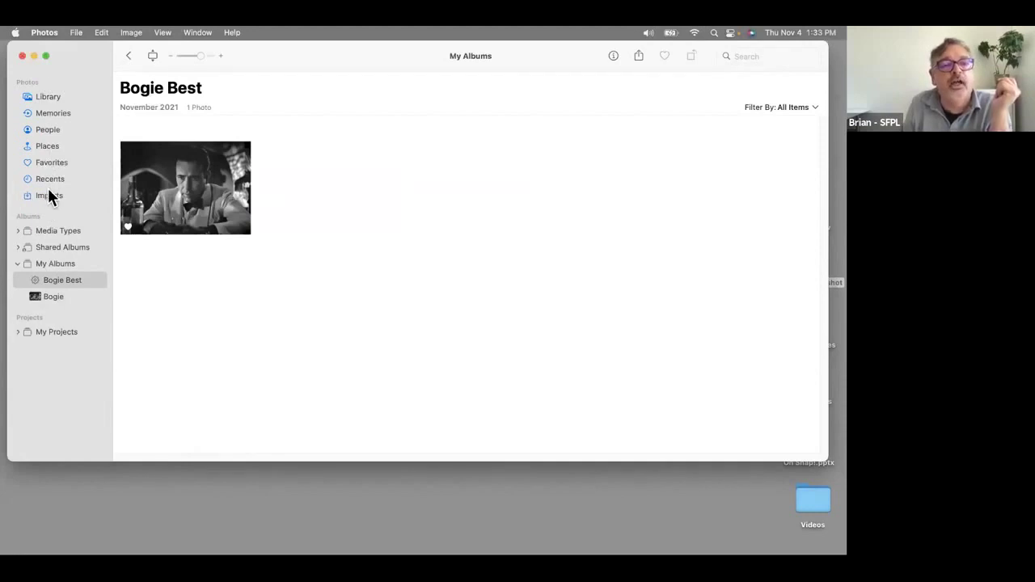
Browse Favorites and the whole Library, recheck the Bogie Best smart album, then return to Library.
click(57, 164)
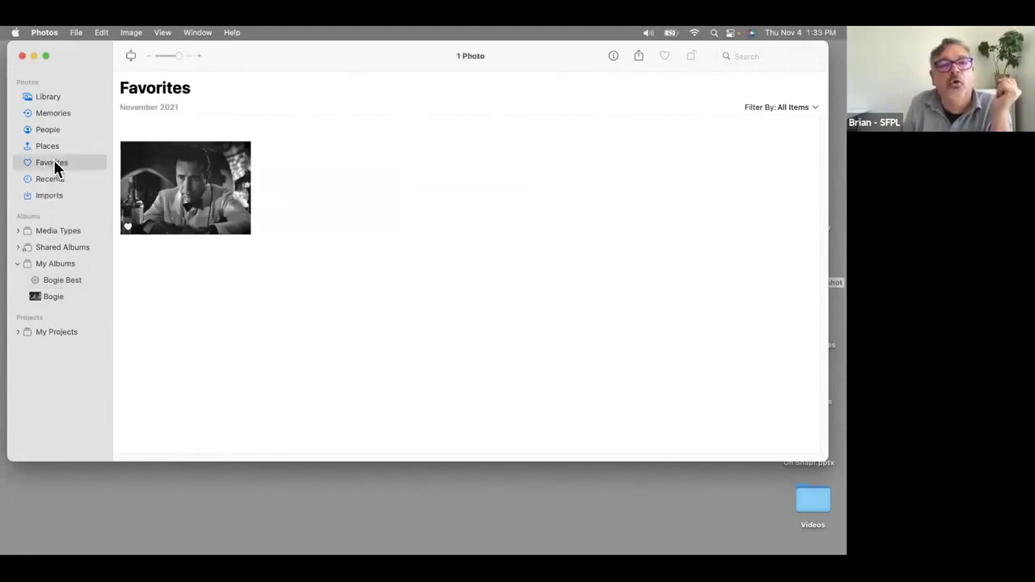
click(49, 97)
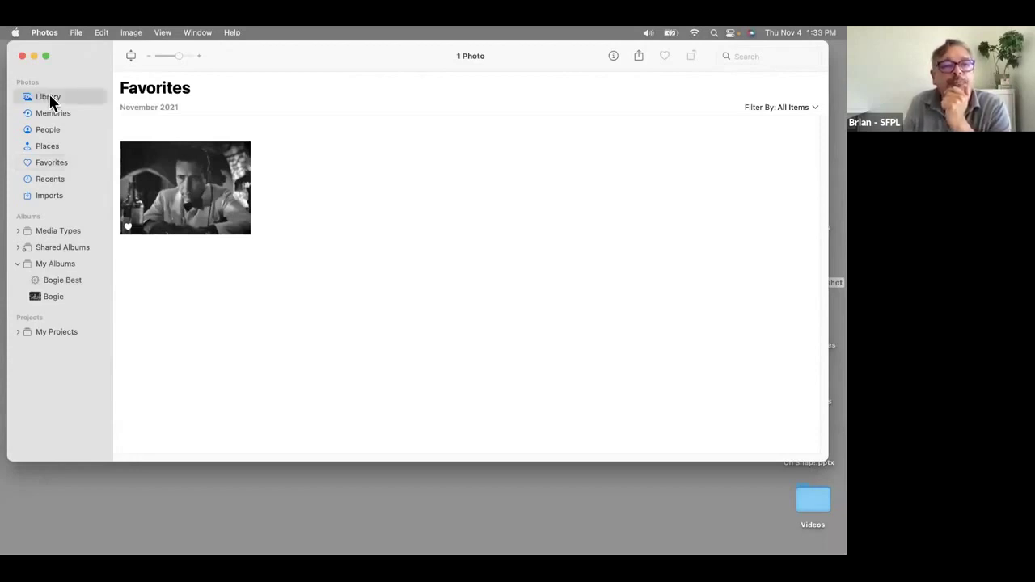
scroll(579, 314, up, 3)
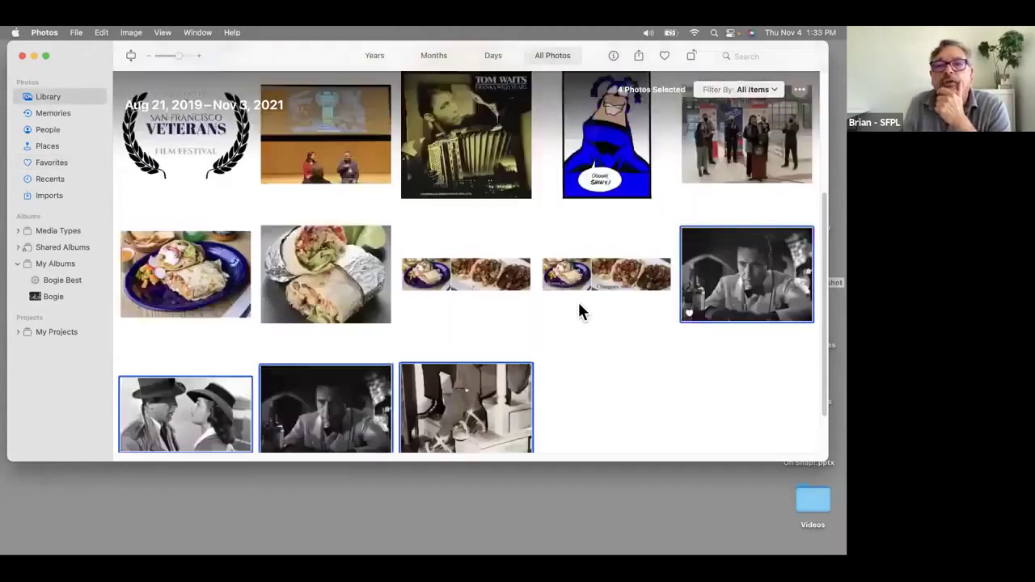
scroll(517, 285, up, 1)
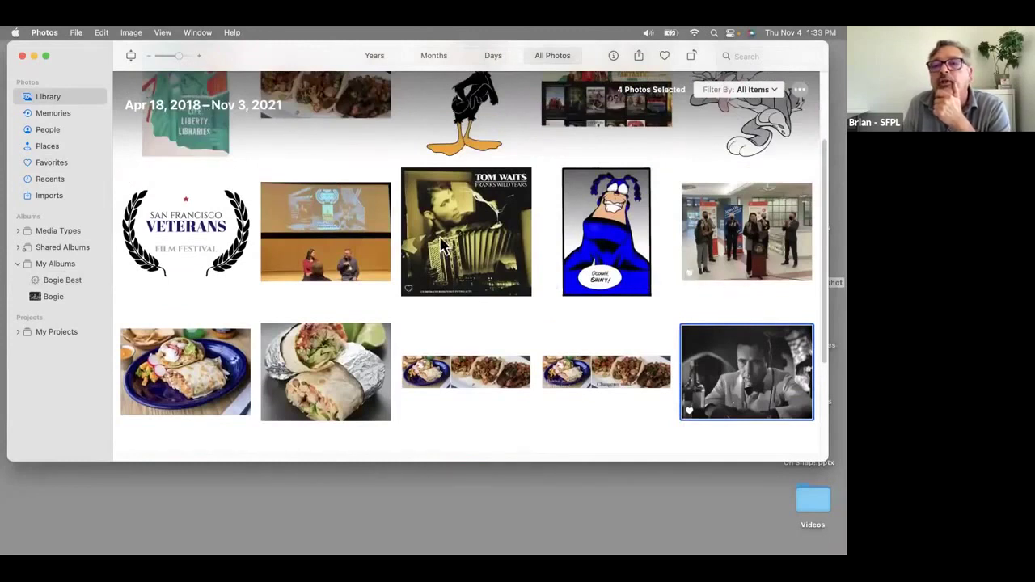
scroll(508, 281, up, 3)
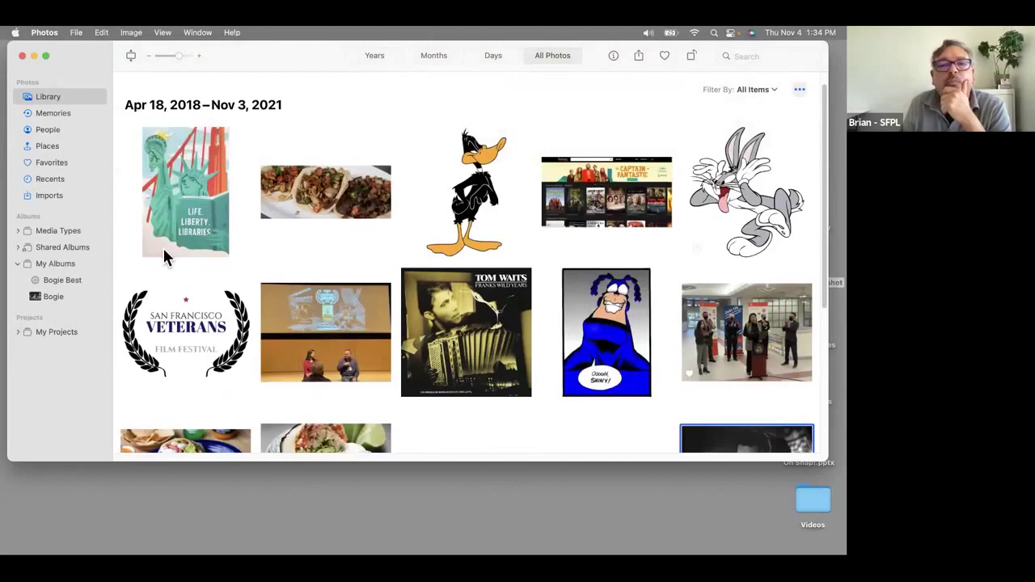
click(50, 162)
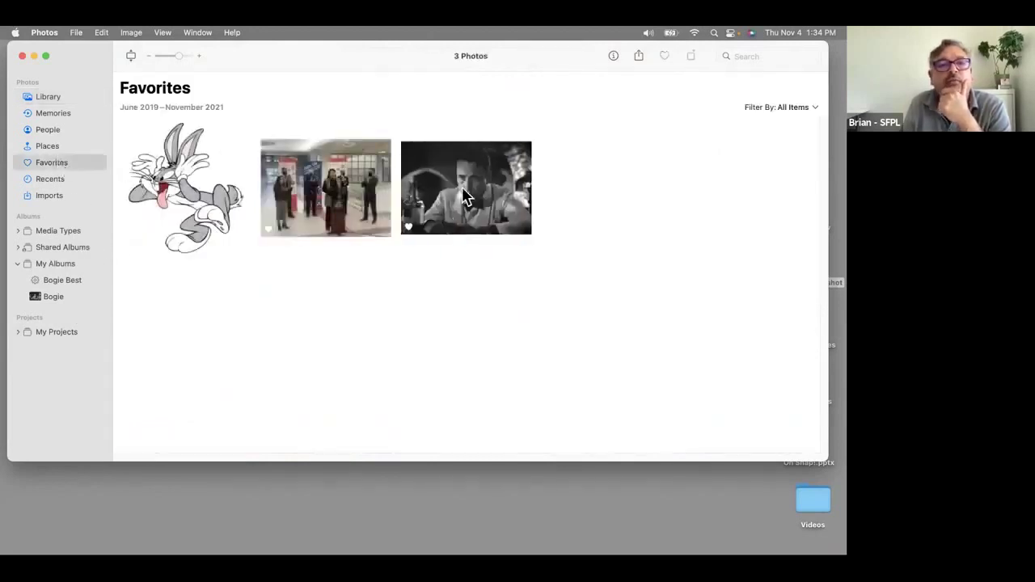
click(63, 281)
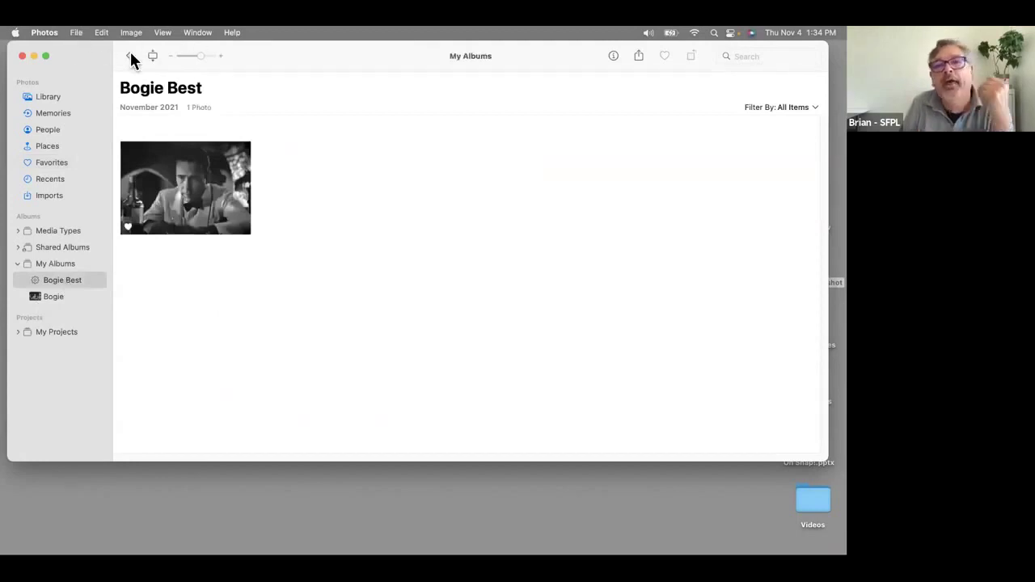
click(48, 96)
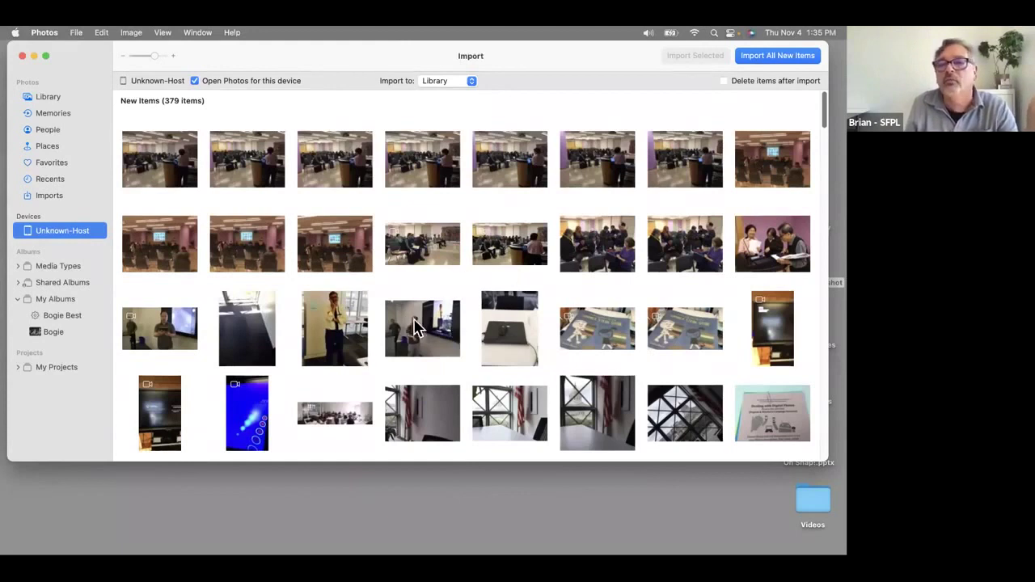
Select one photo from the Unknown-Host device and import only that photo.
click(431, 328)
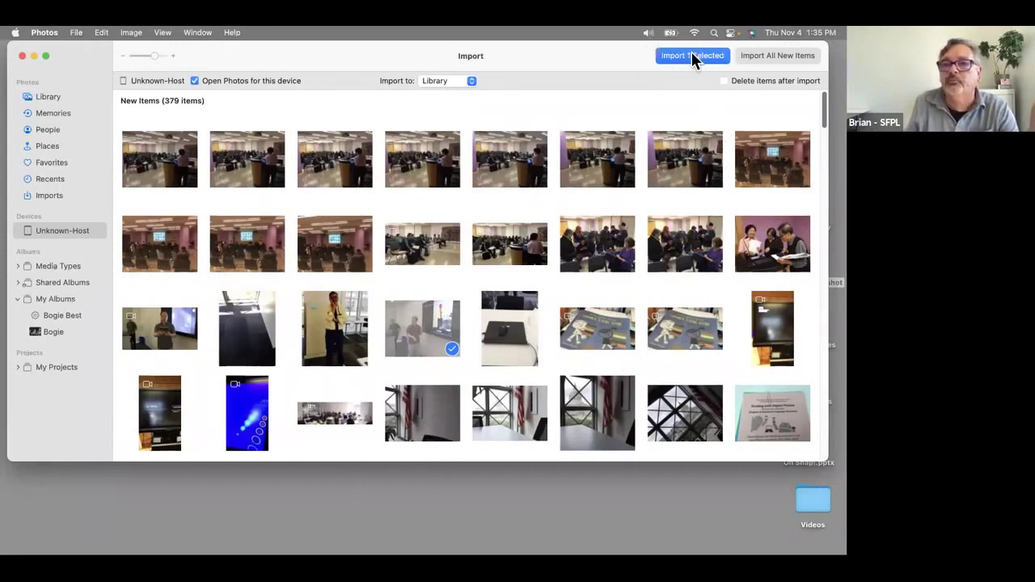
click(452, 349)
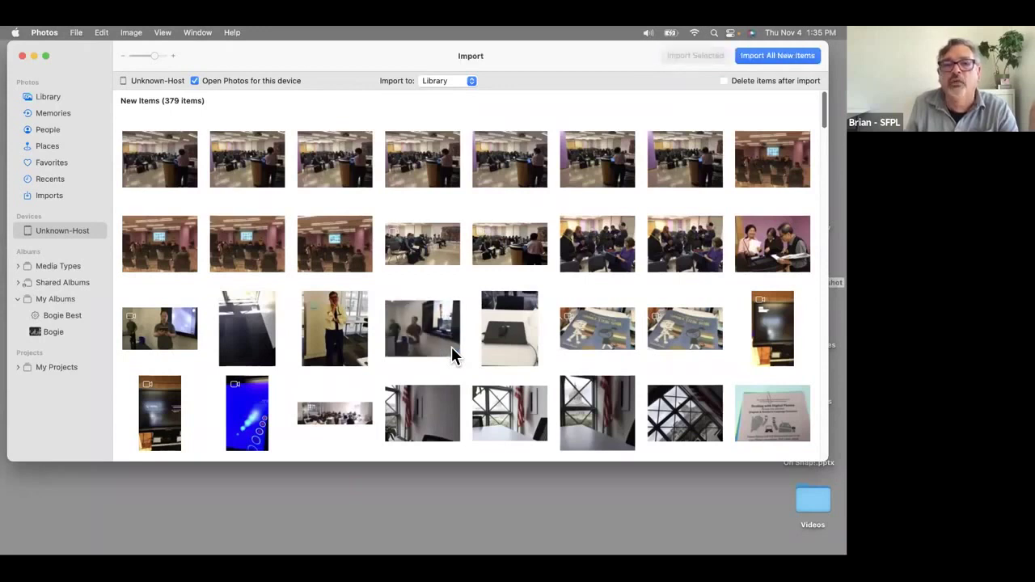
click(451, 350)
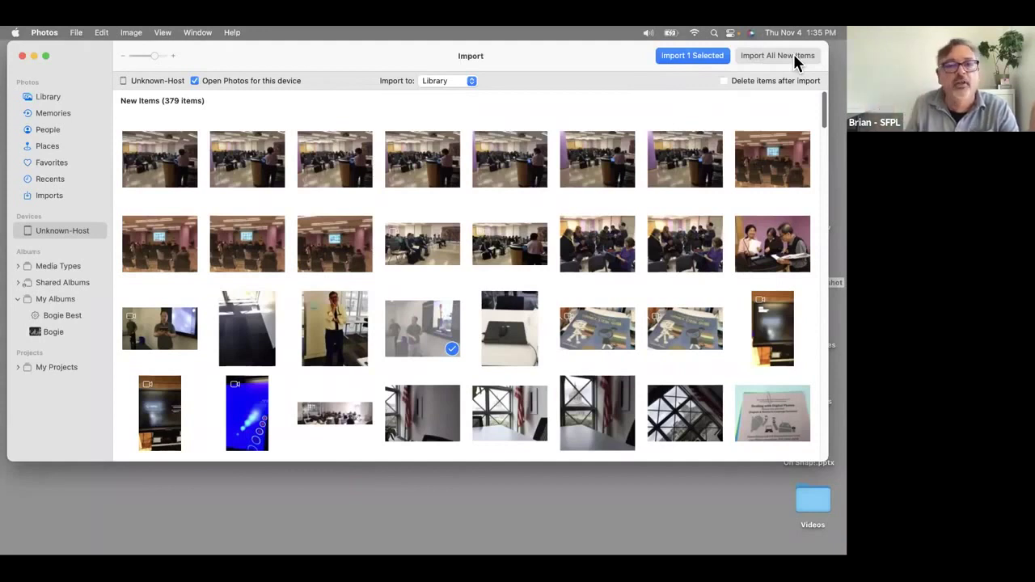
click(712, 56)
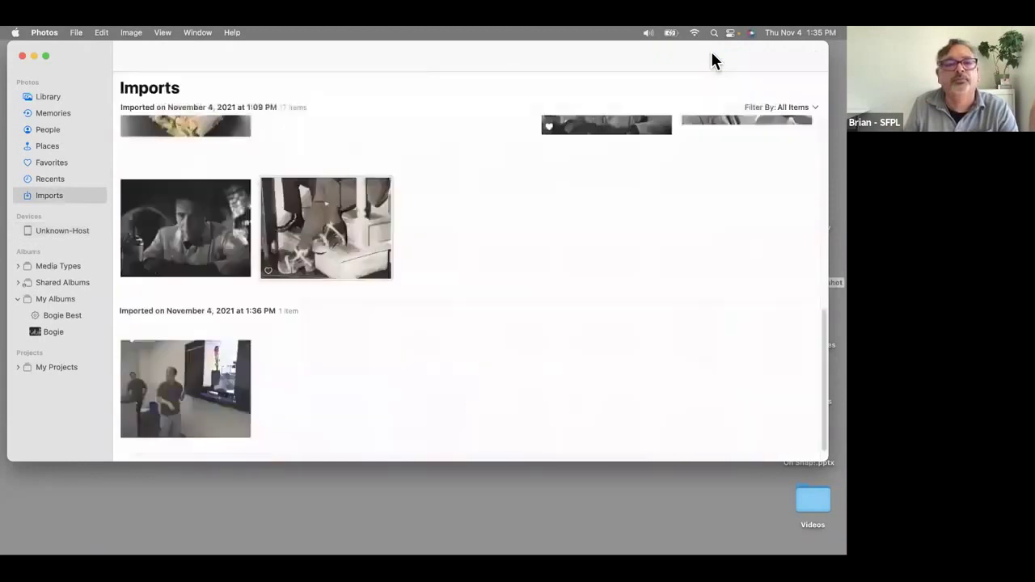
View the imported photo full size, return to Unknown-Host, then minimize and restore the Photos window.
click(194, 377)
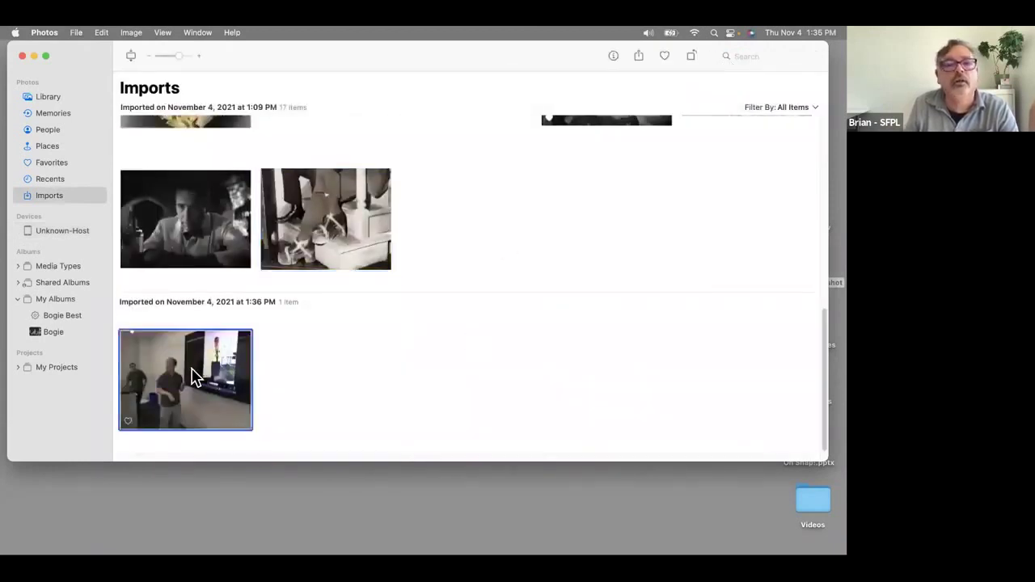
double_click(194, 377)
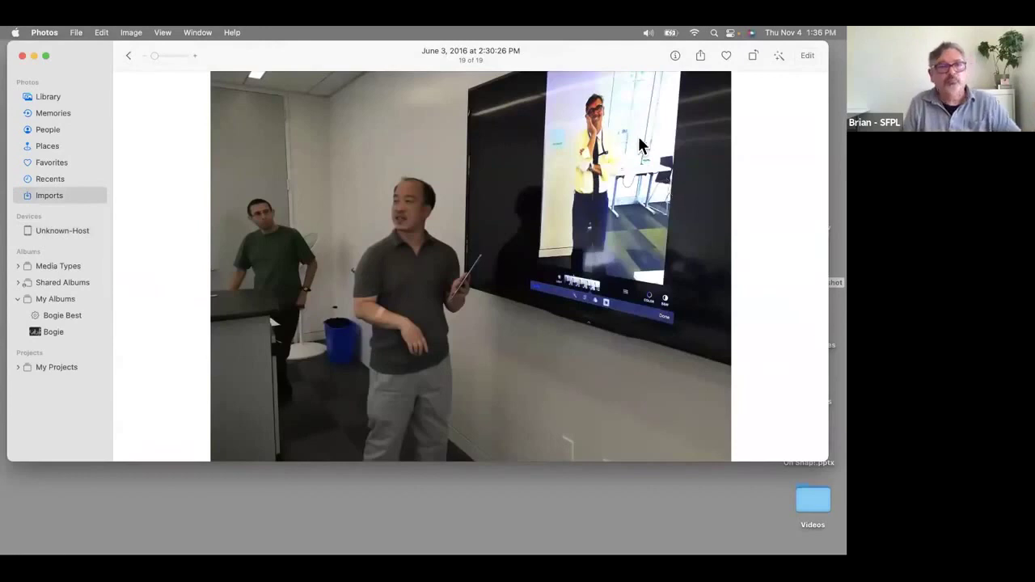
click(59, 232)
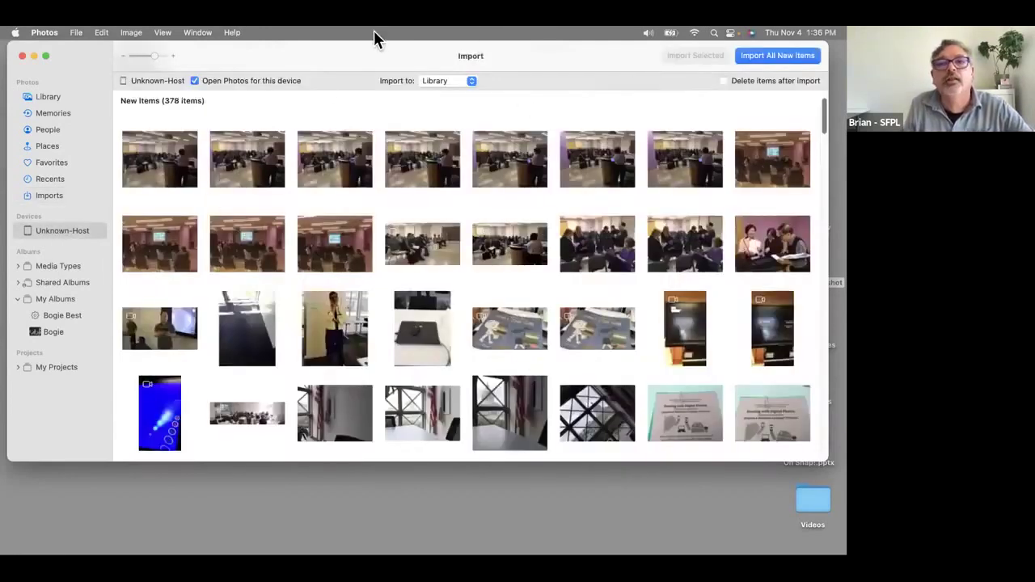
click(33, 55)
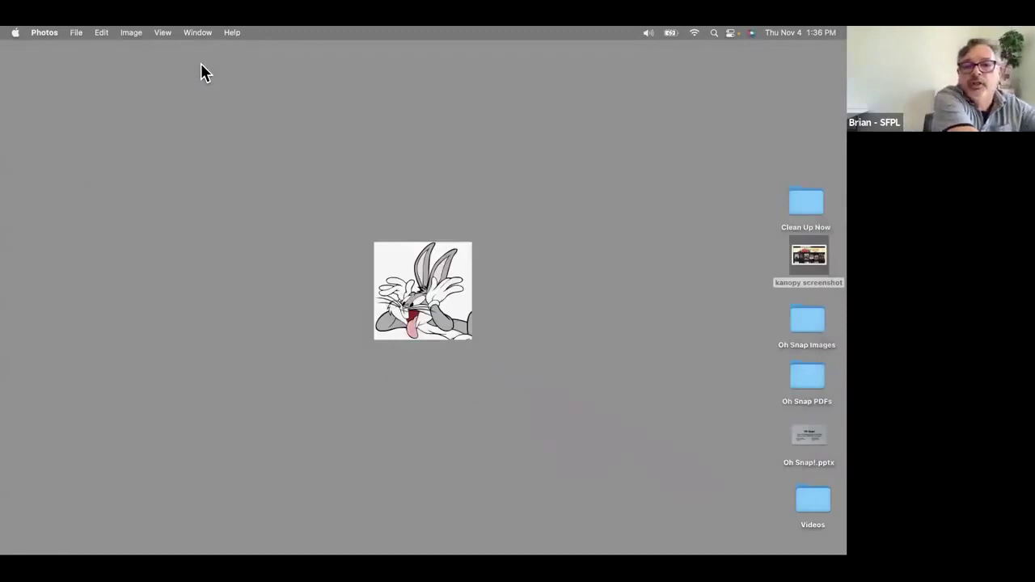
click(785, 522)
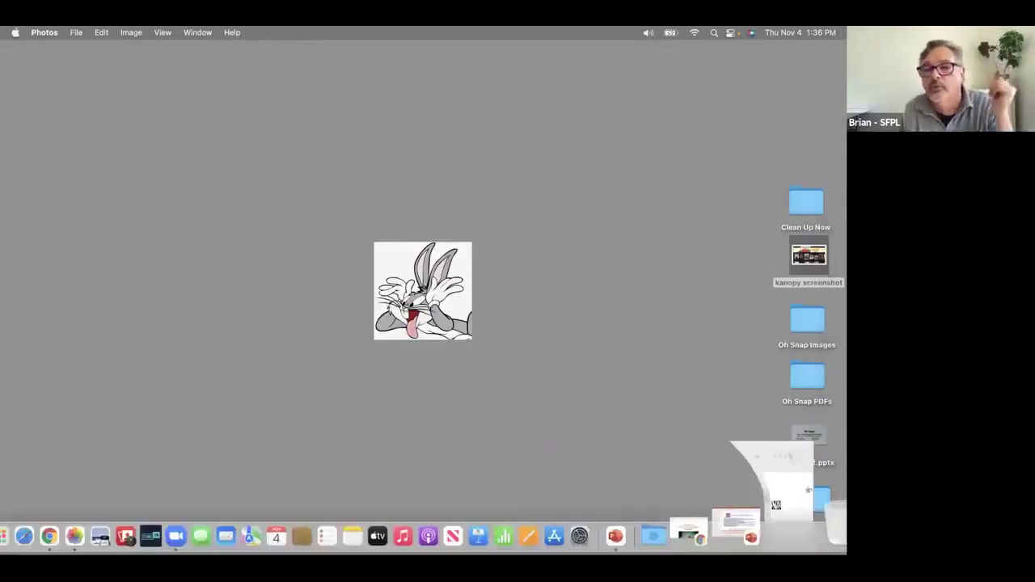
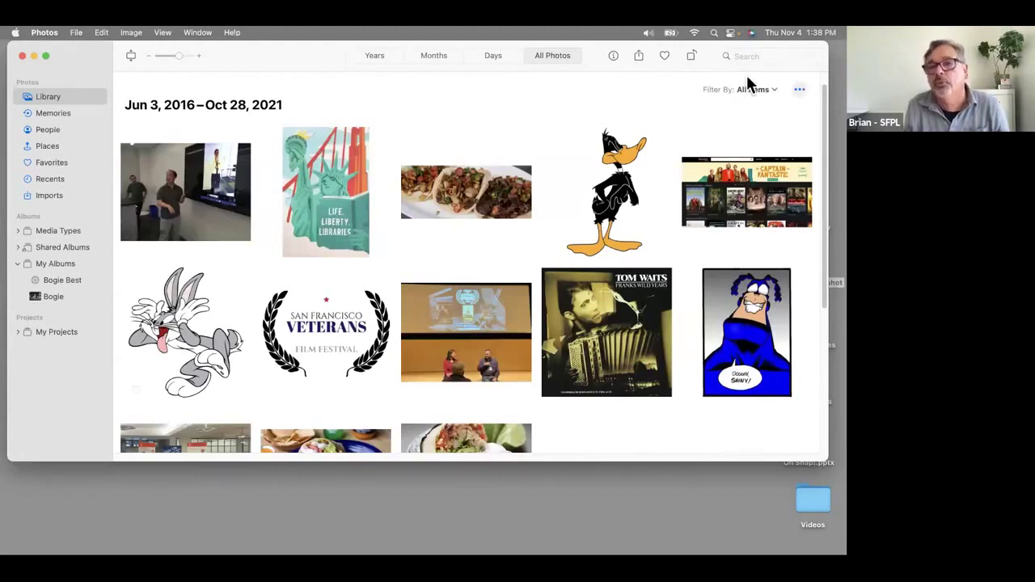
Add the Esso droplets scooter picture to the Photos library with Open in Photos.
click(820, 88)
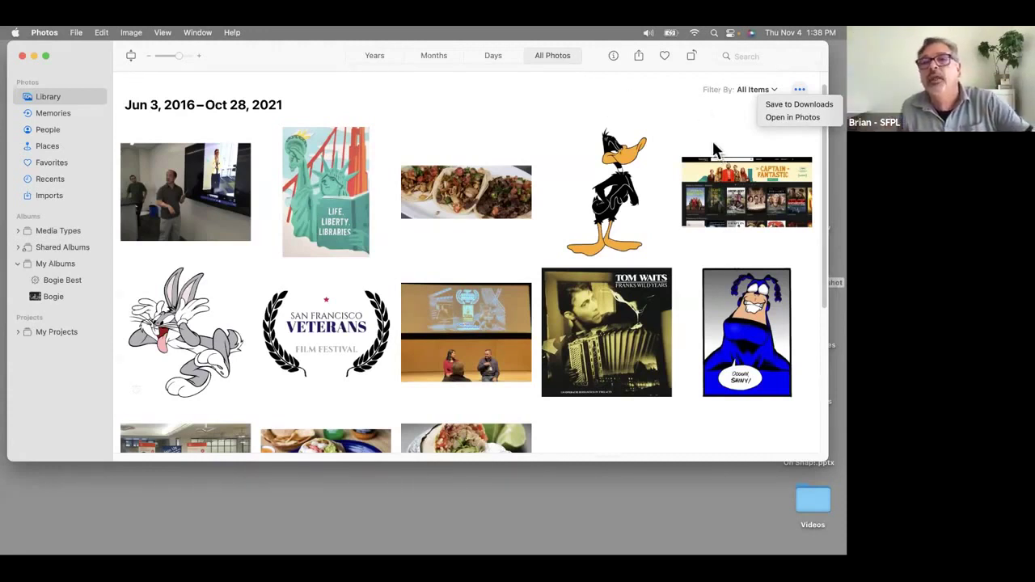
click(802, 118)
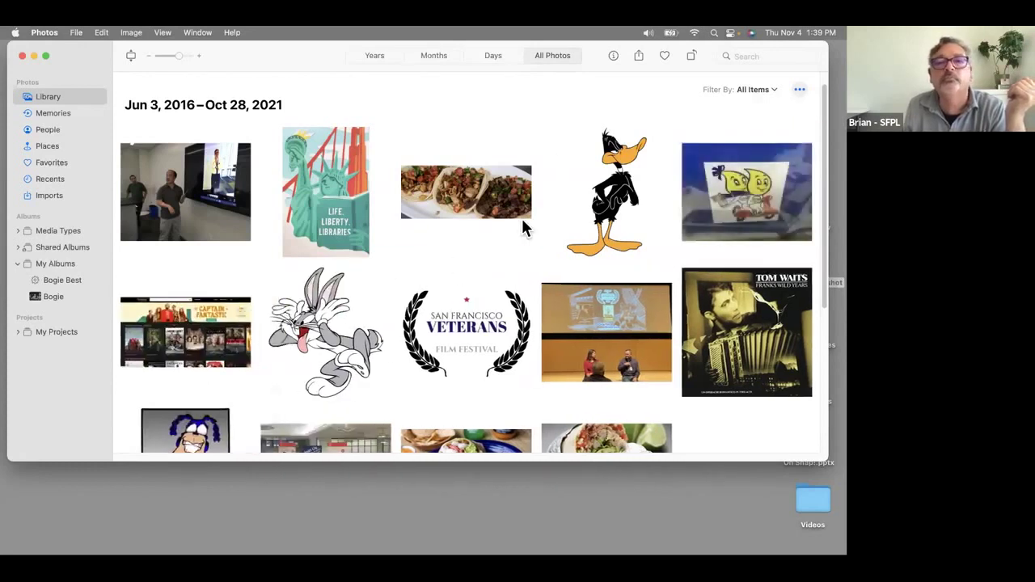
scroll(527, 226, down, 2)
View the Esso photo, then open the black-and-white dinner-jacket film still (17 of 20).
click(732, 148)
double_click(731, 148)
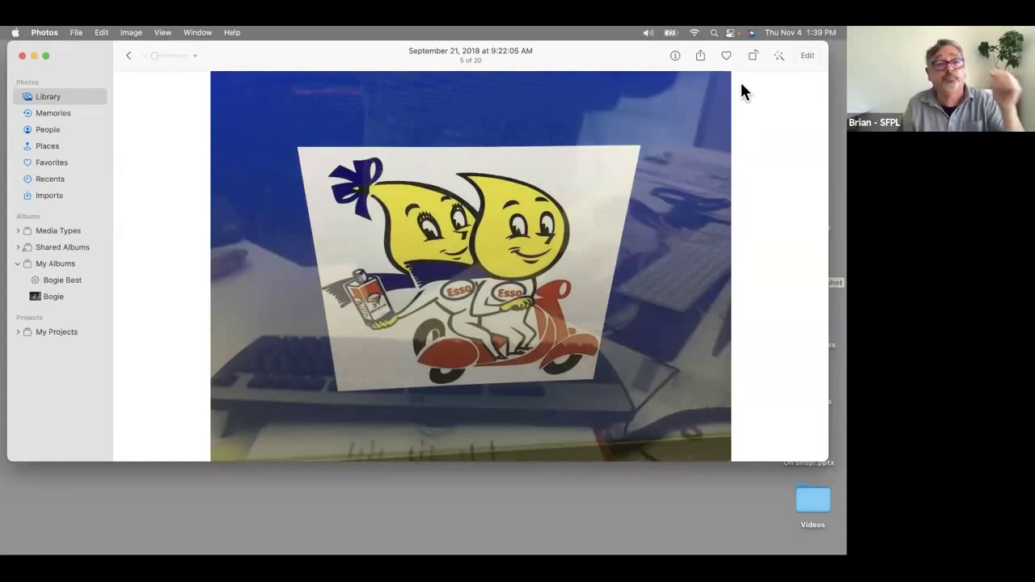
click(128, 56)
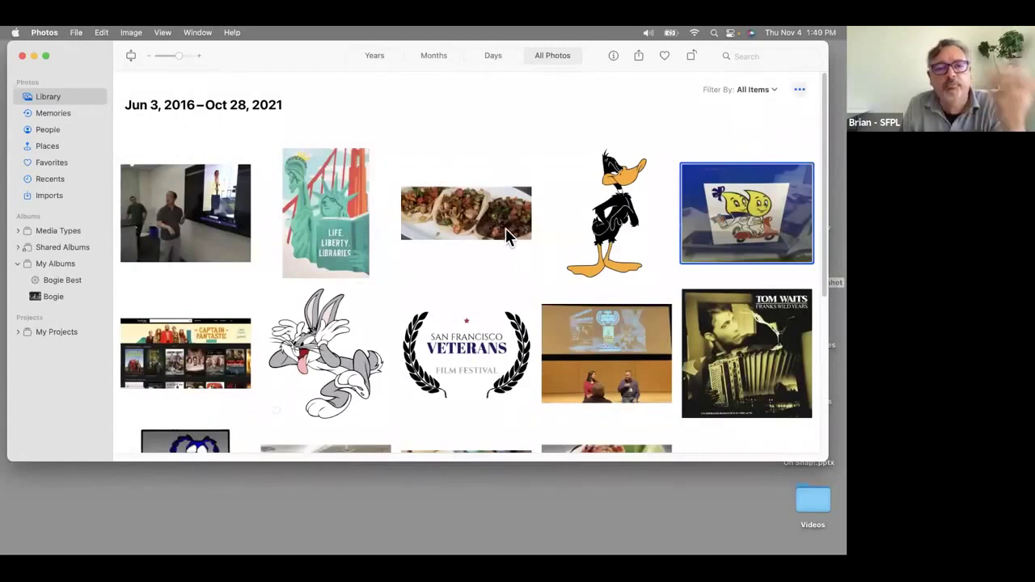
scroll(503, 235, down, 3)
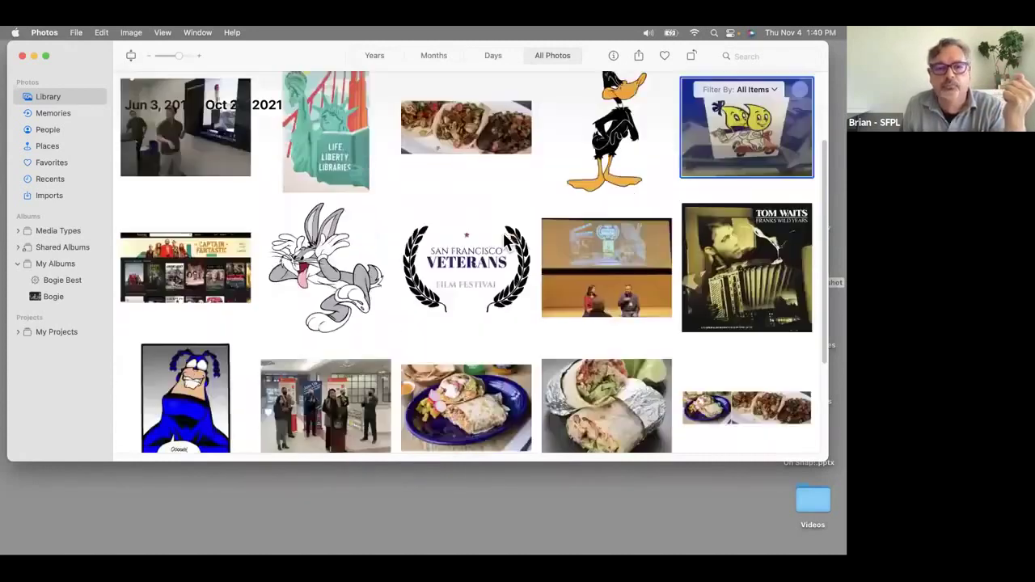
scroll(491, 243, down, 2)
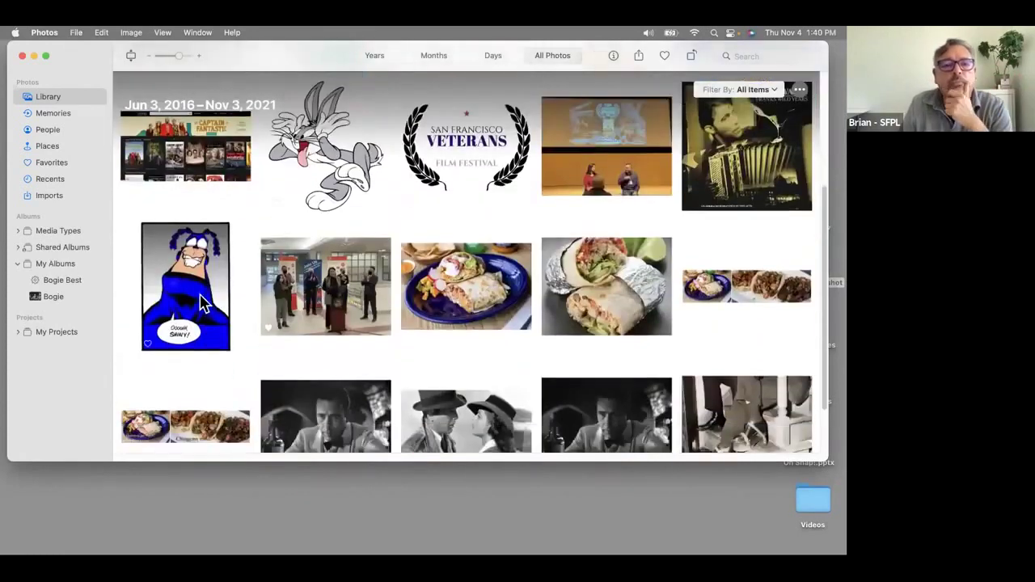
scroll(362, 279, down, 2)
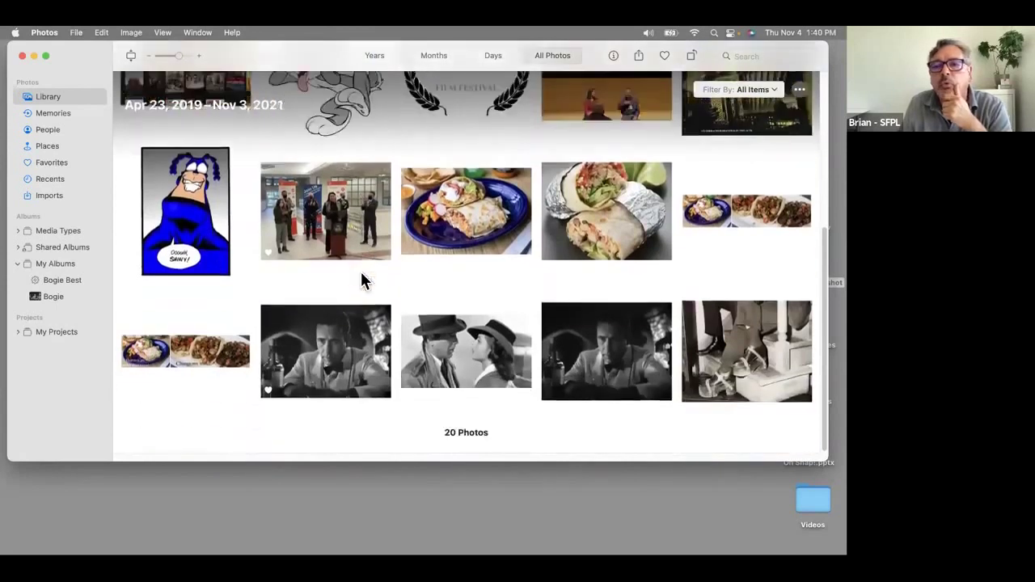
double_click(331, 350)
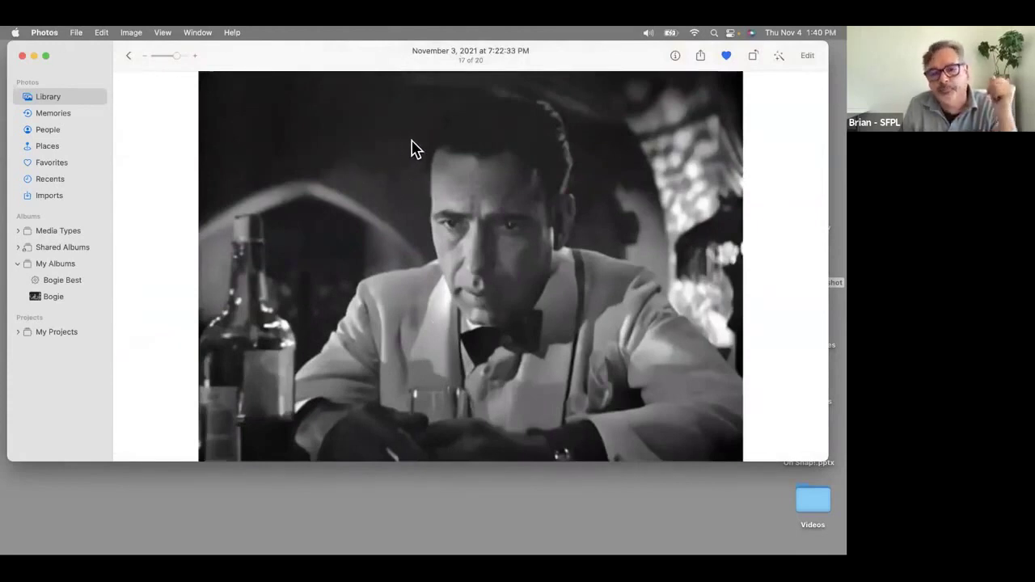
Begin a single-photo export of the Bogart still with Photo Kind set to PNG.
click(77, 32)
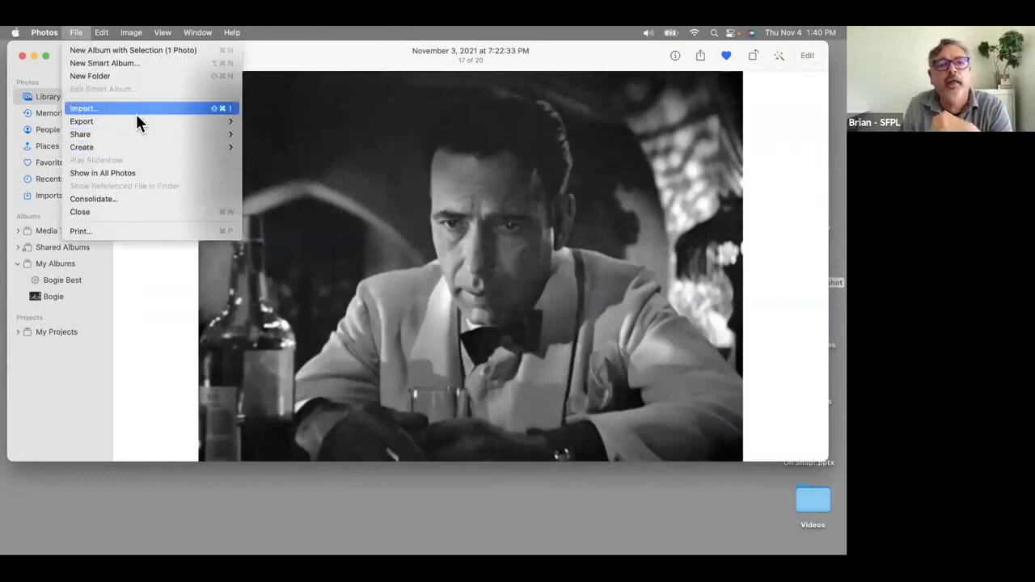
mouse_move(136, 117)
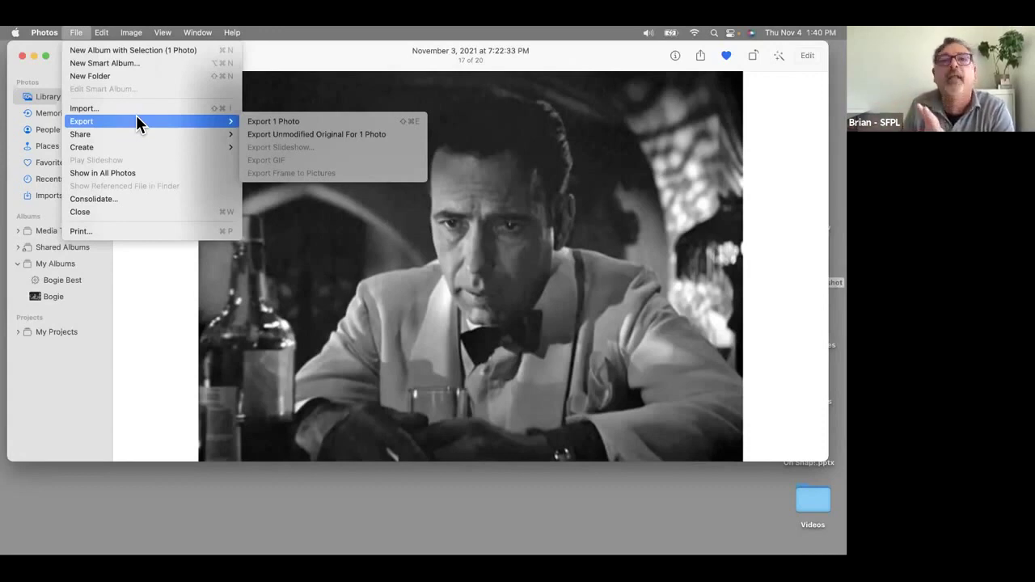
click(272, 122)
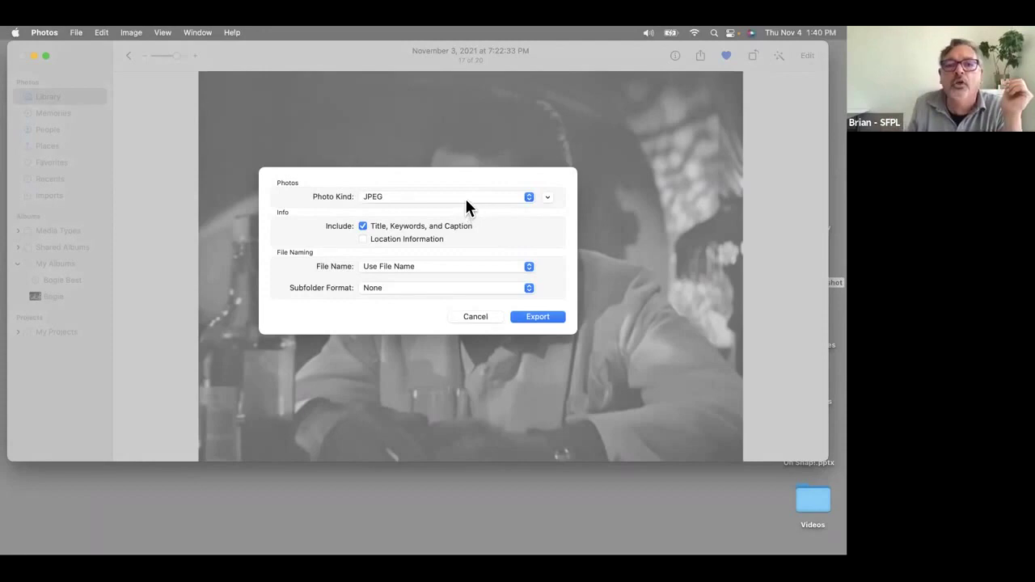
click(466, 208)
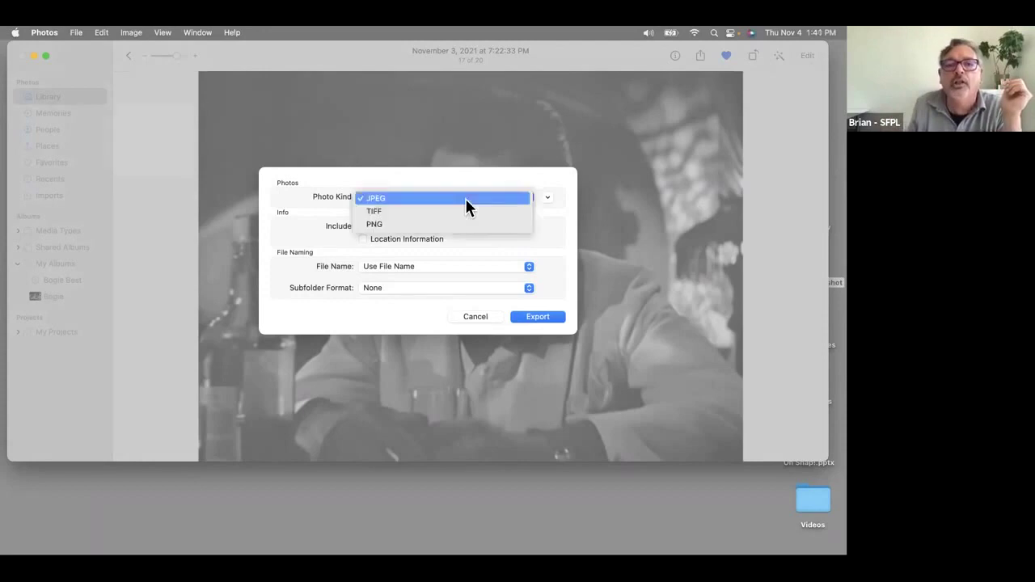
click(399, 226)
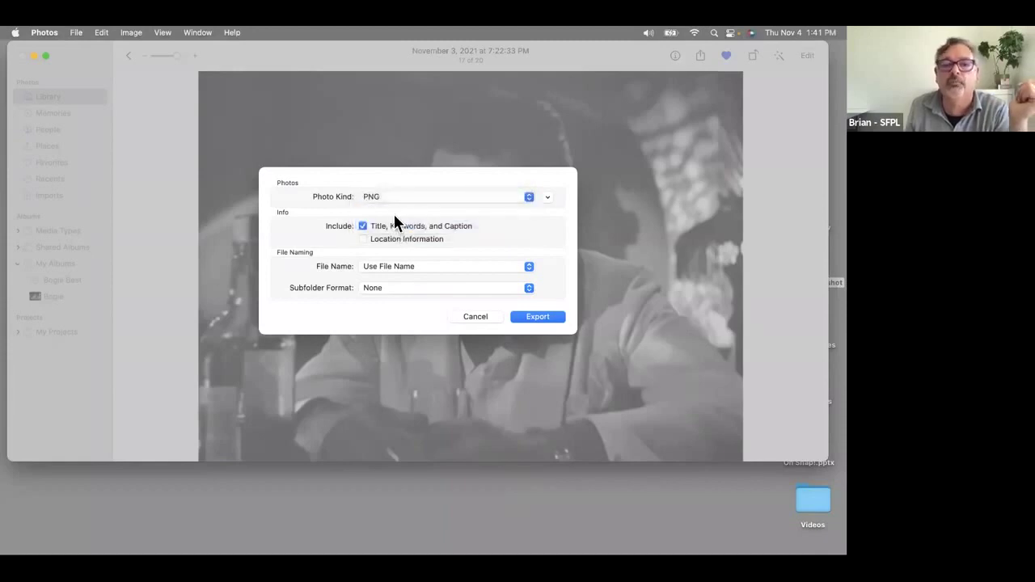
Save the PNG into a new Desktop folder named 'Photos Exports'.
click(540, 315)
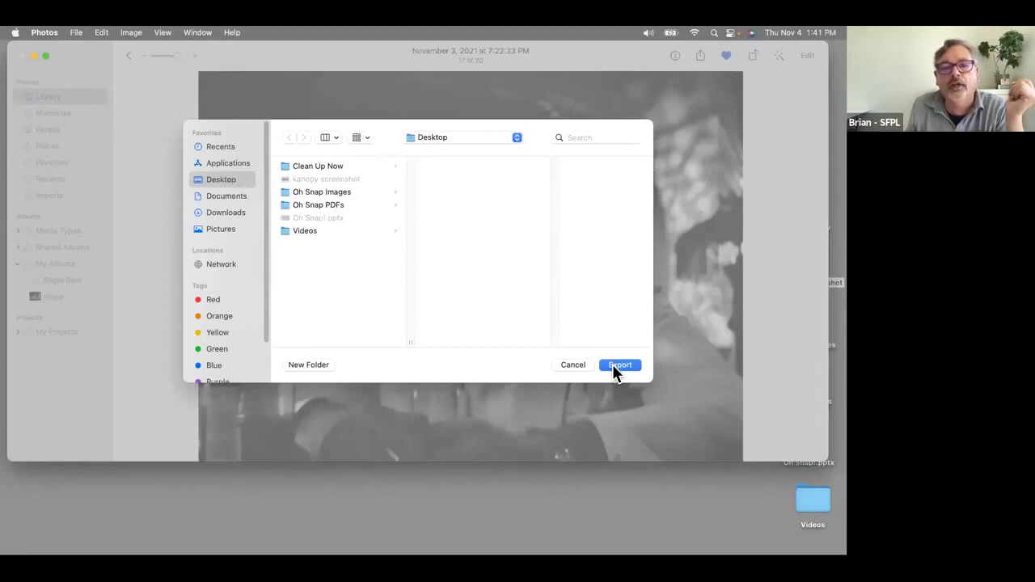
click(308, 366)
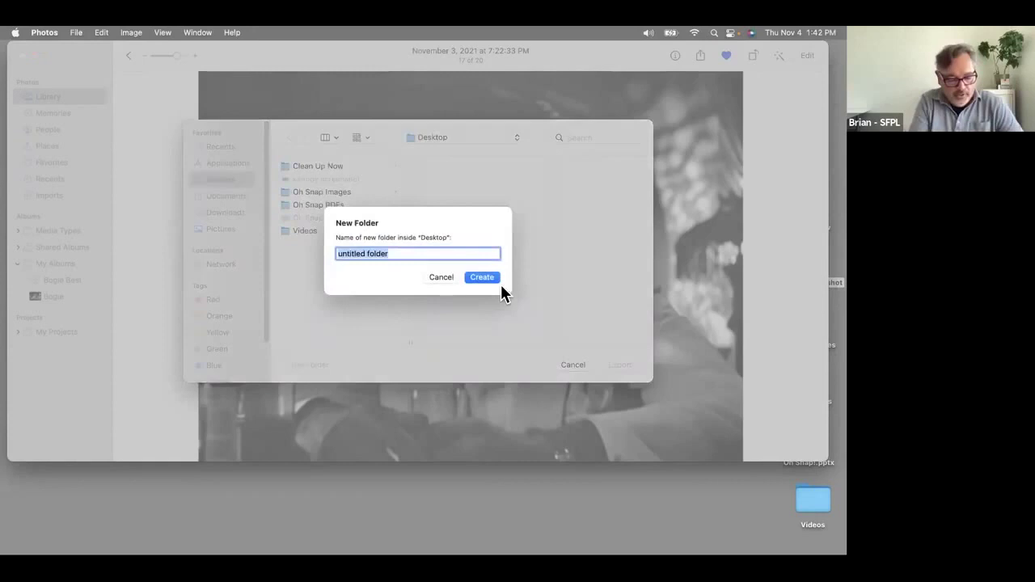
text(Pho)
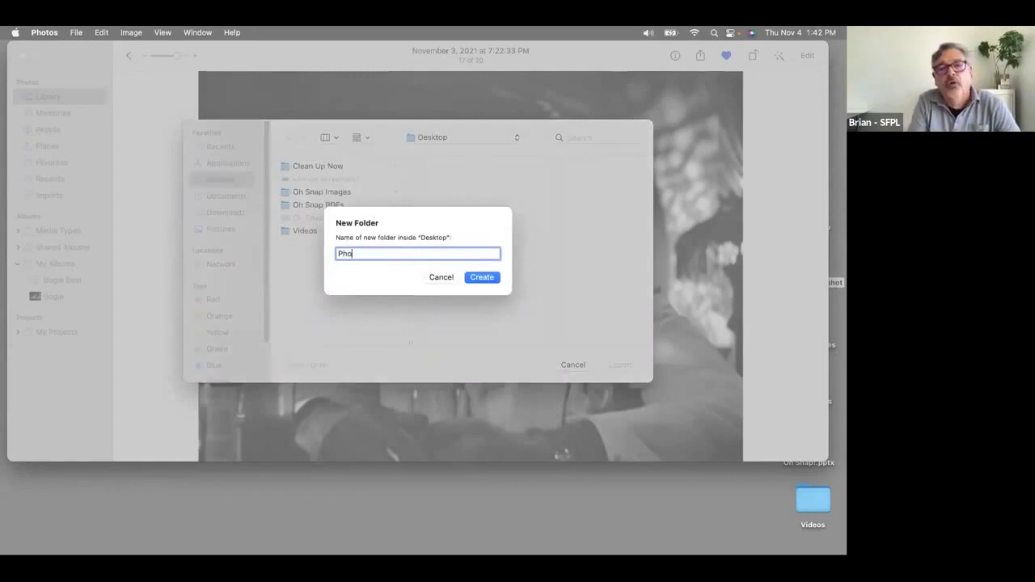
text(tos Exports)
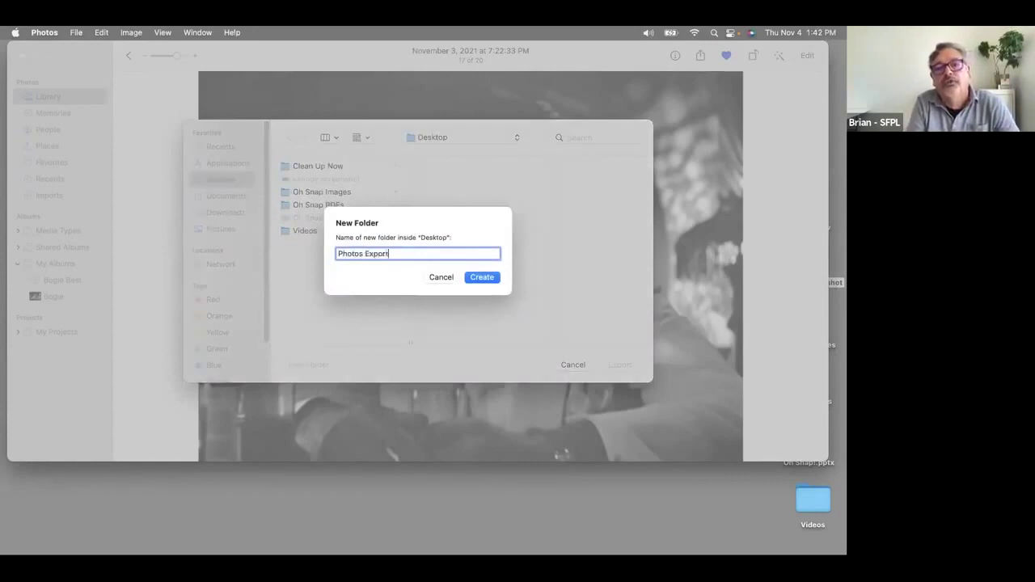
click(495, 277)
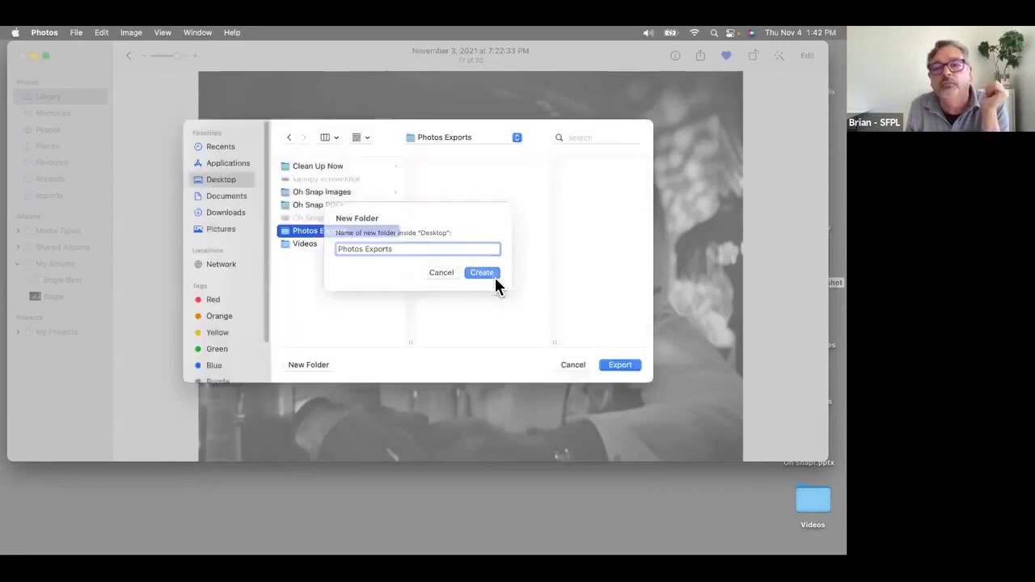
click(635, 365)
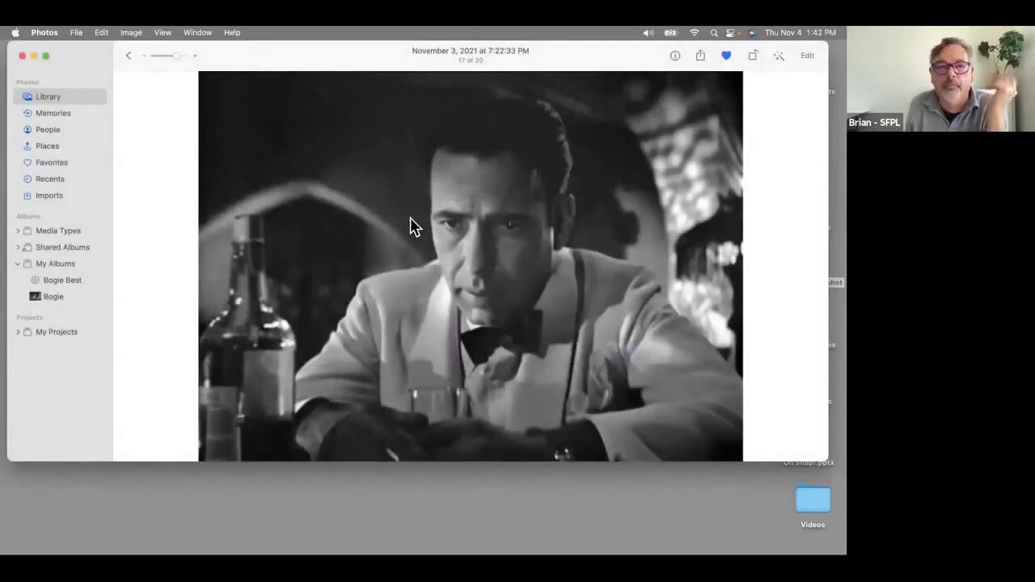
Open the Daffy Duck picture full-size and start exporting it as one photo.
click(129, 55)
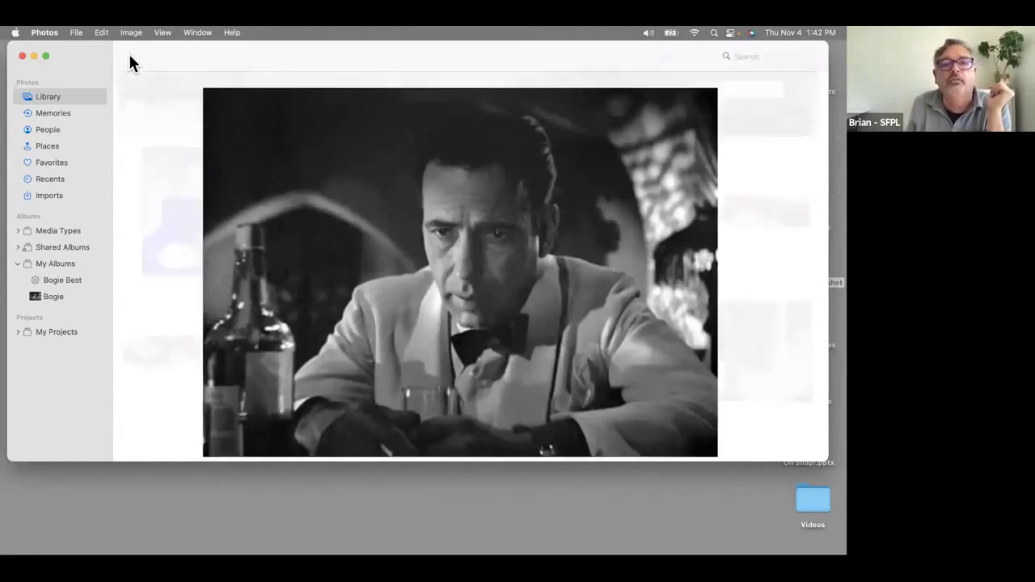
scroll(504, 305, up, 5)
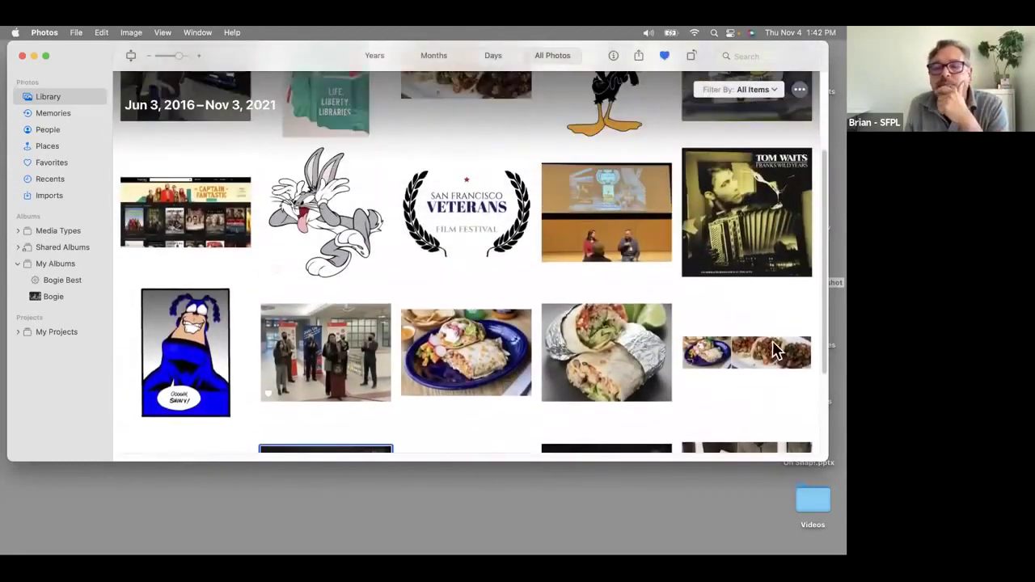
scroll(757, 356, up, 3)
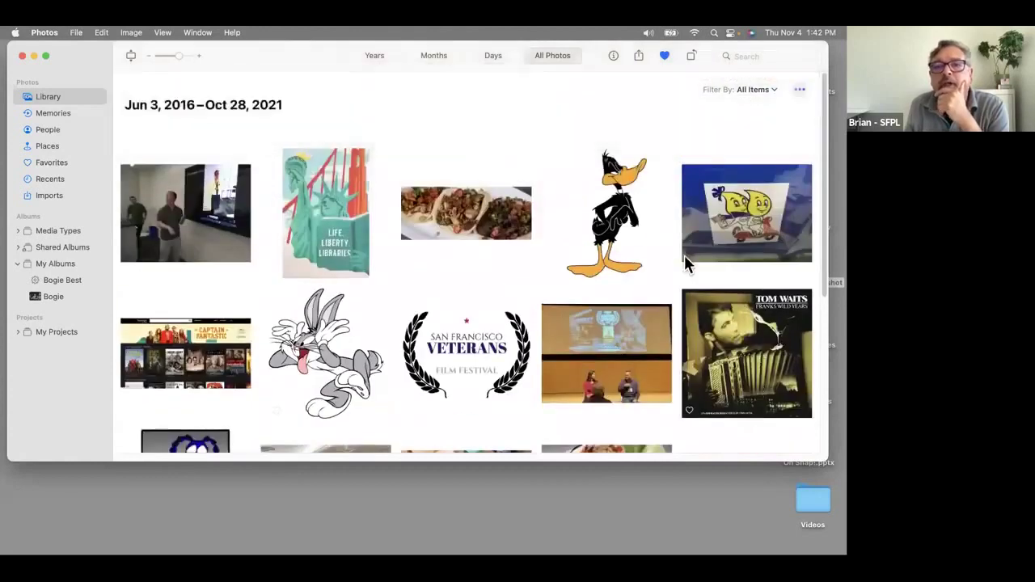
double_click(631, 239)
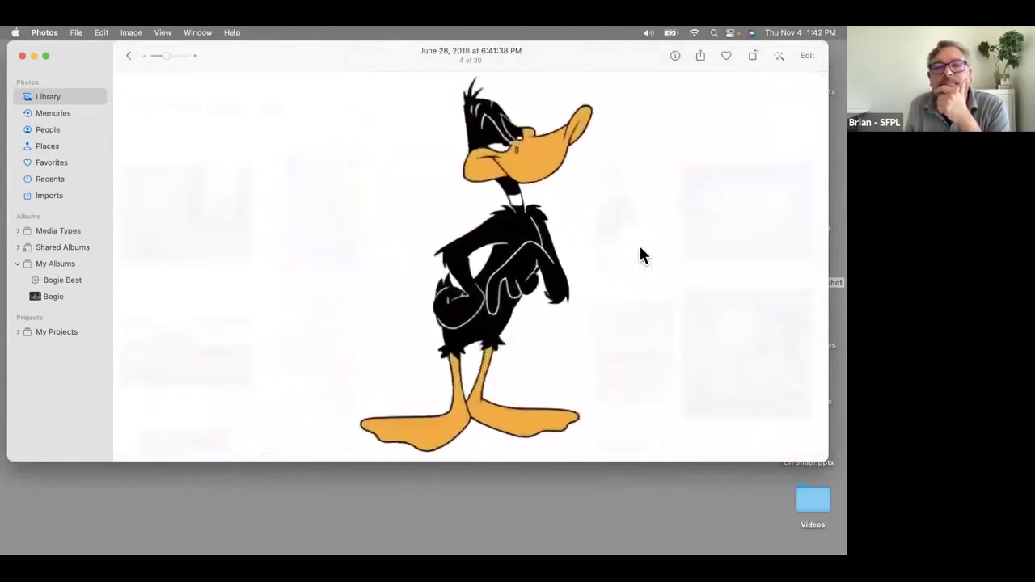
click(76, 33)
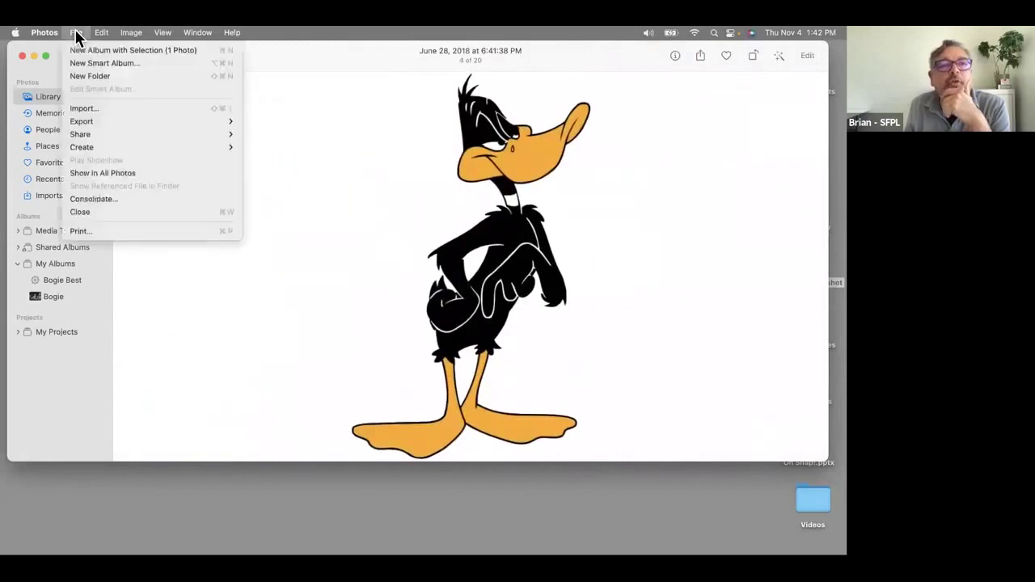
mouse_move(112, 122)
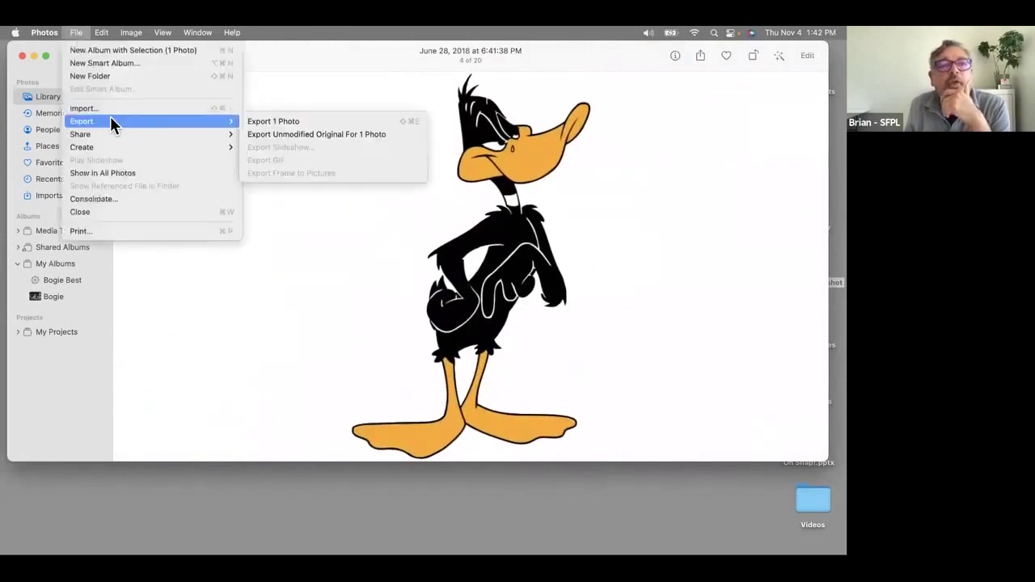
click(252, 122)
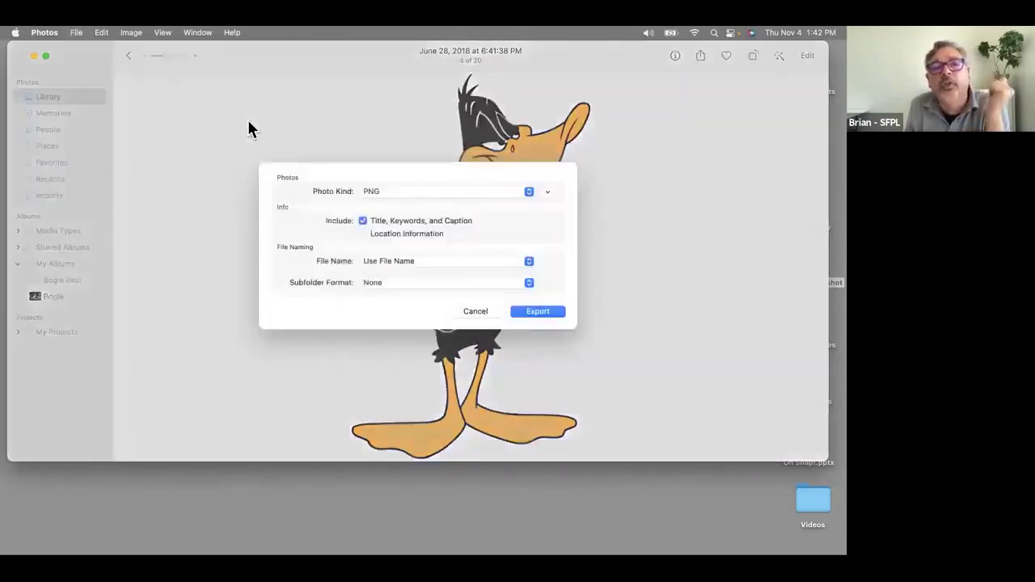
Set the duck export to PNG, Most Compatible profile, at Full Size.
click(445, 202)
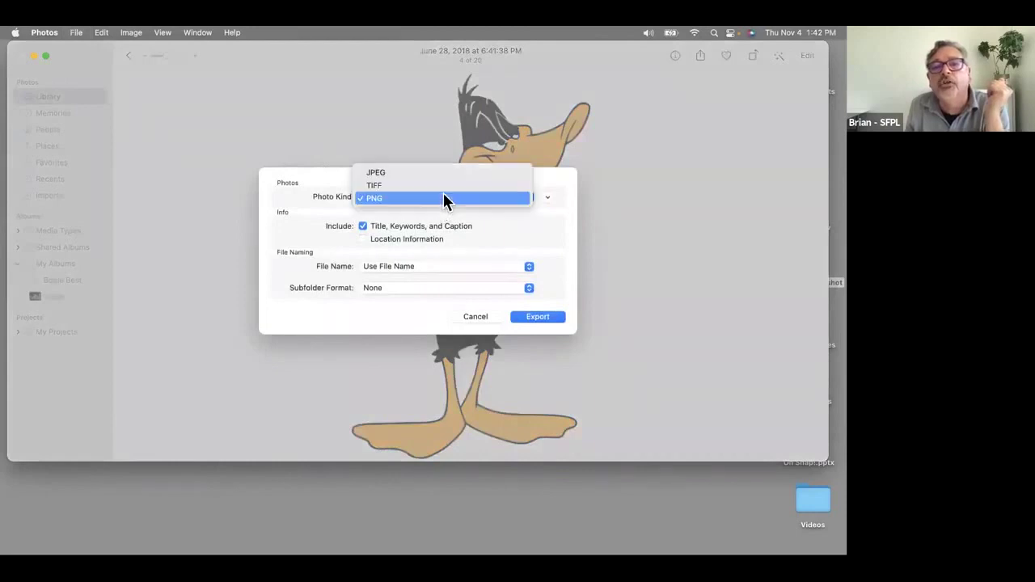
click(443, 173)
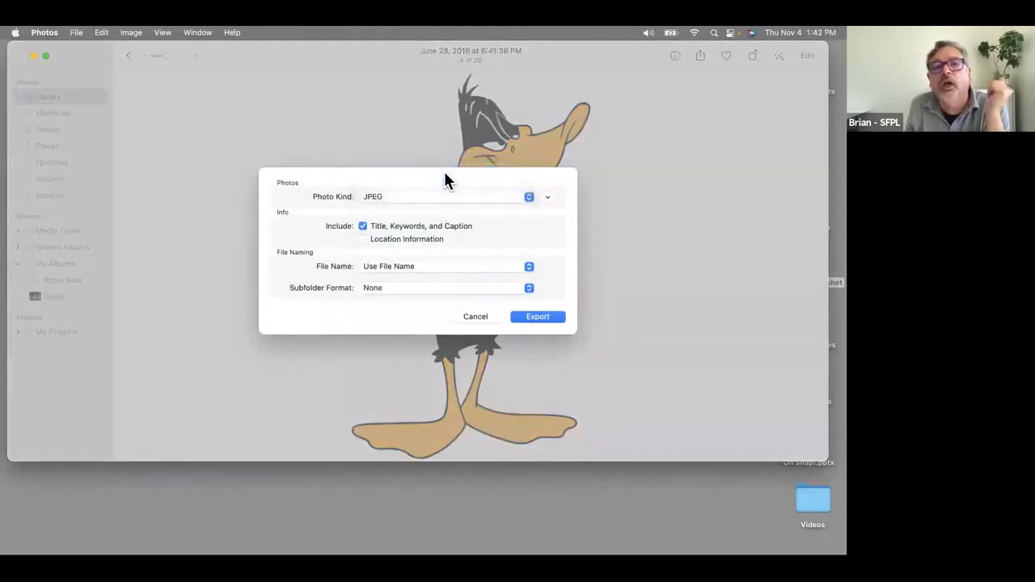
click(546, 199)
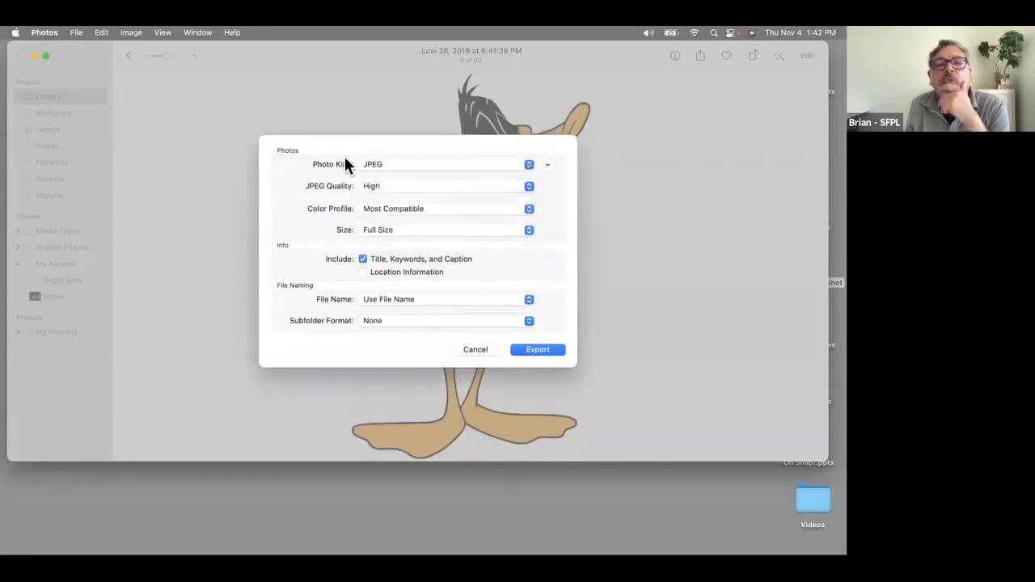
click(527, 166)
click(492, 194)
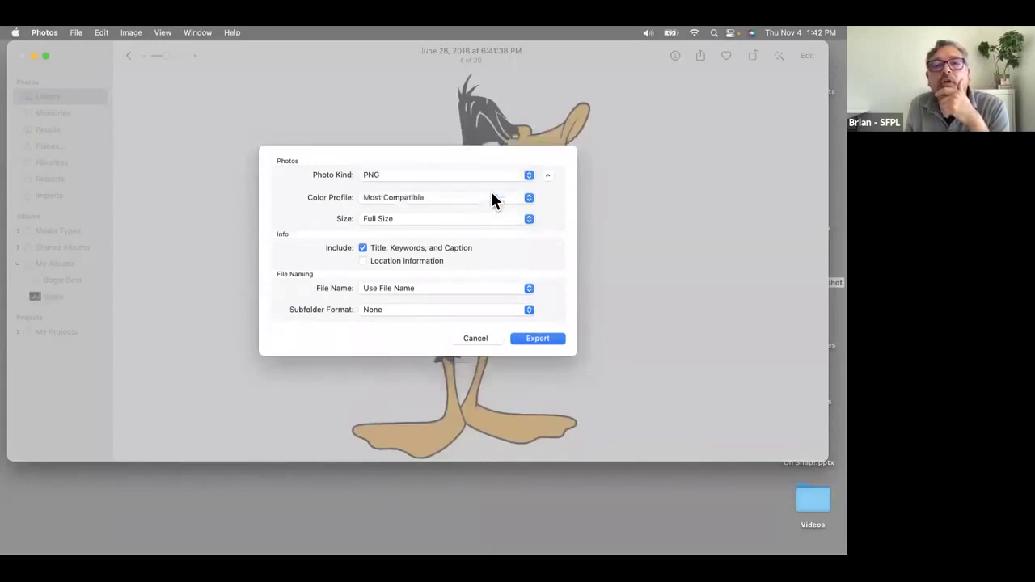
click(548, 174)
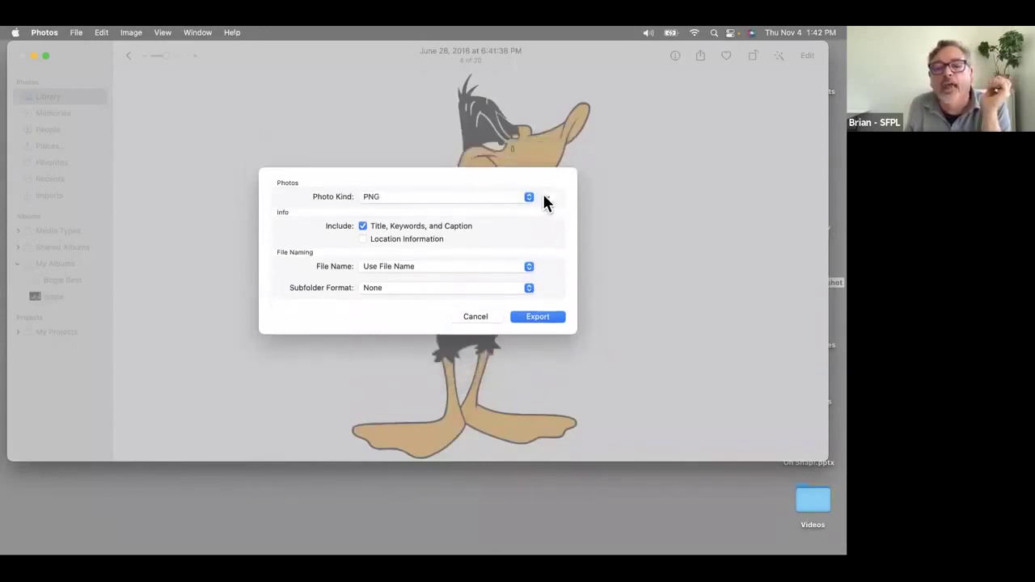
click(547, 196)
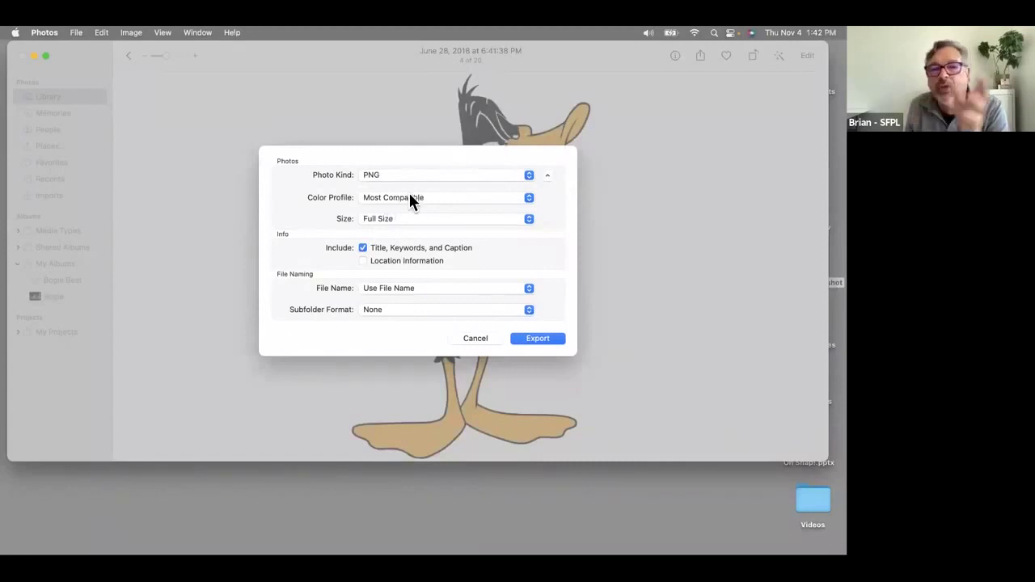
click(412, 226)
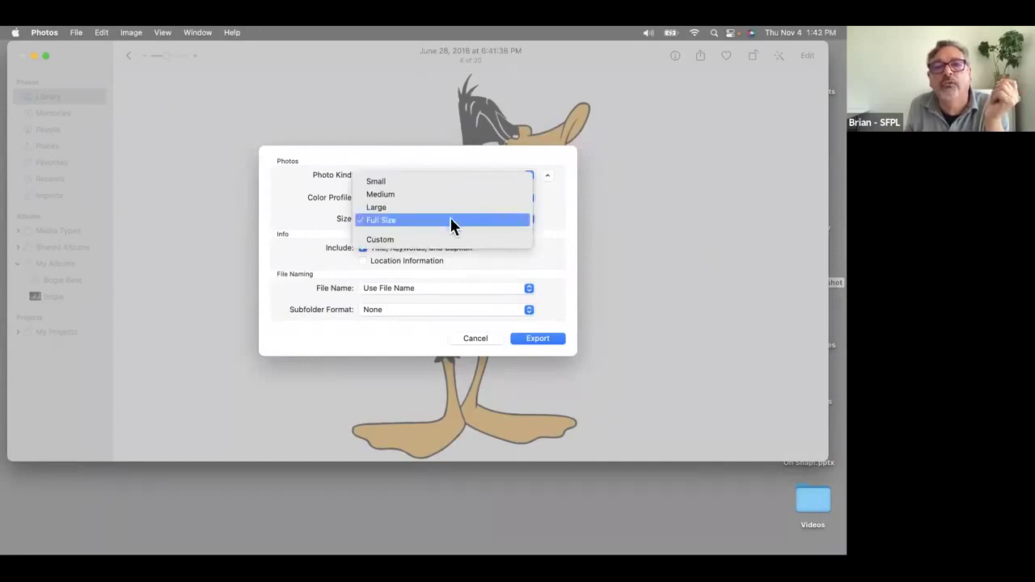
click(450, 220)
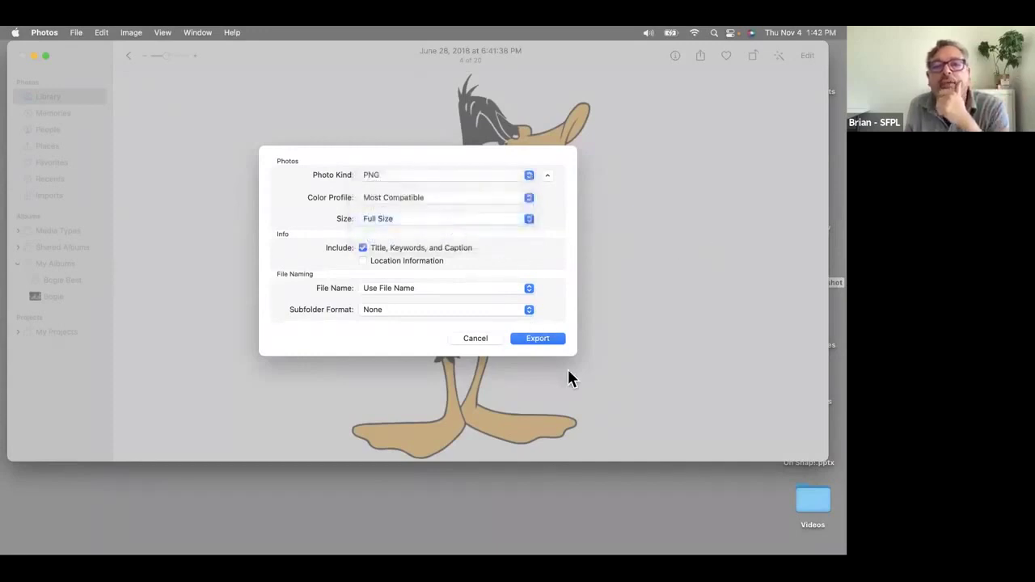
Save the duck PNG into Photos Exports, then go back to the All Photos grid.
click(539, 339)
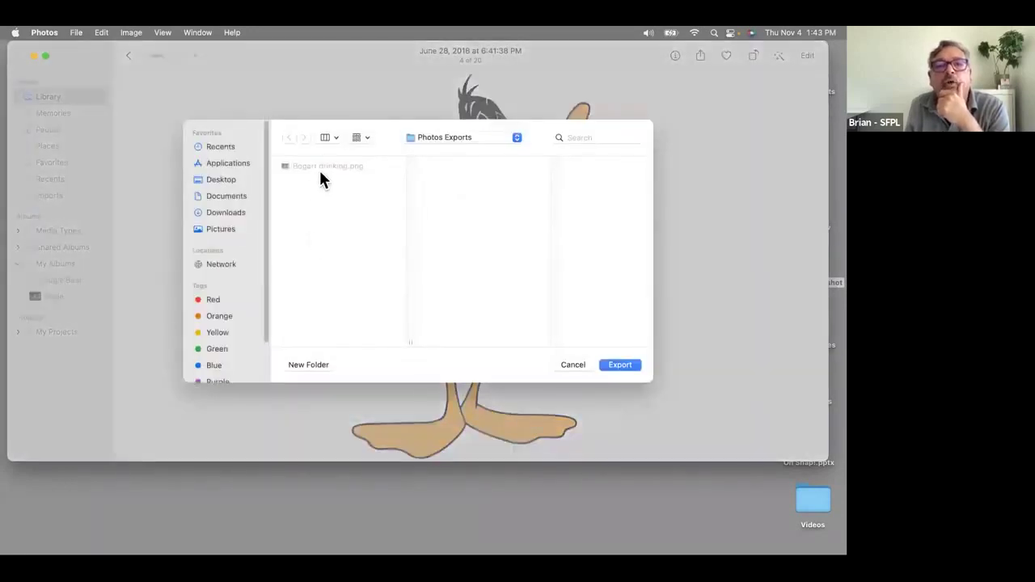
click(620, 365)
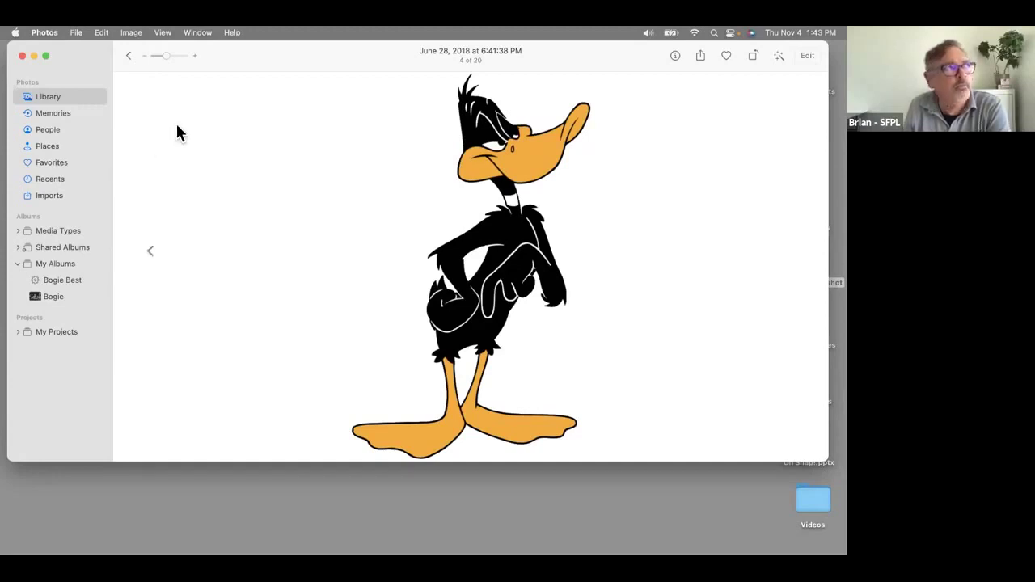
click(127, 56)
scroll(357, 231, down, 3)
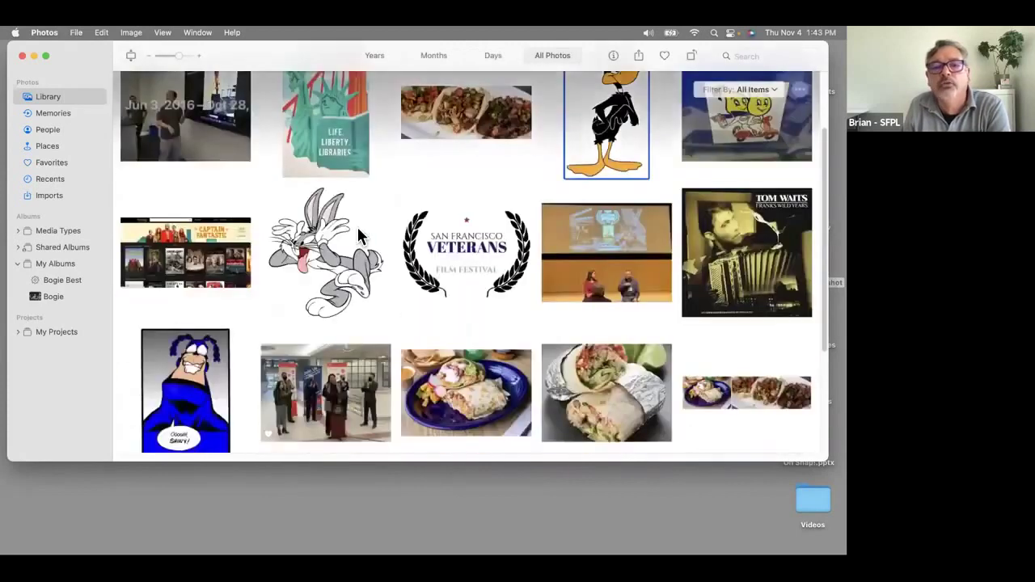
Open the group press-event photo and choose Export Unmodified Original.
scroll(249, 224, down, 5)
double_click(305, 226)
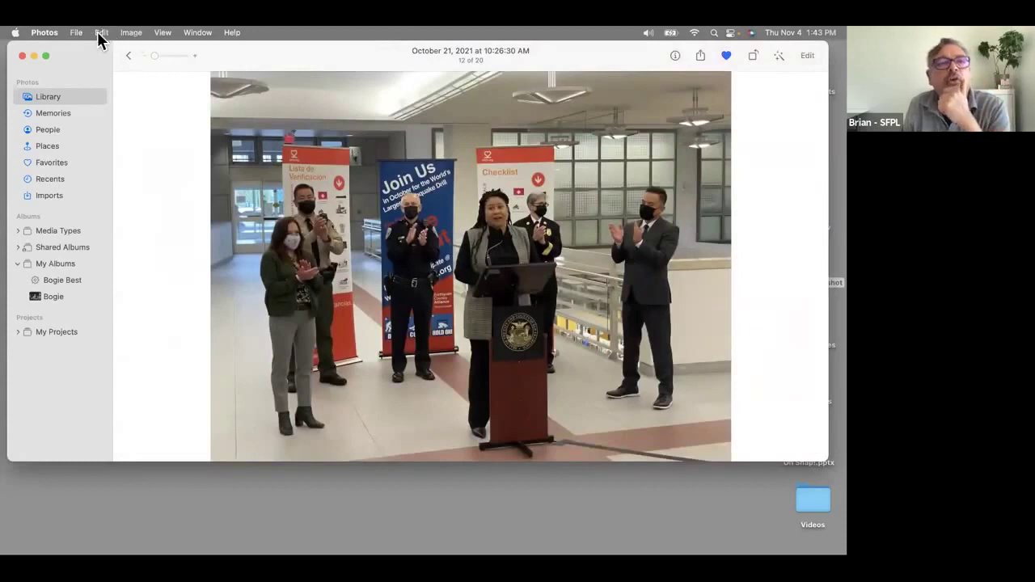
click(99, 32)
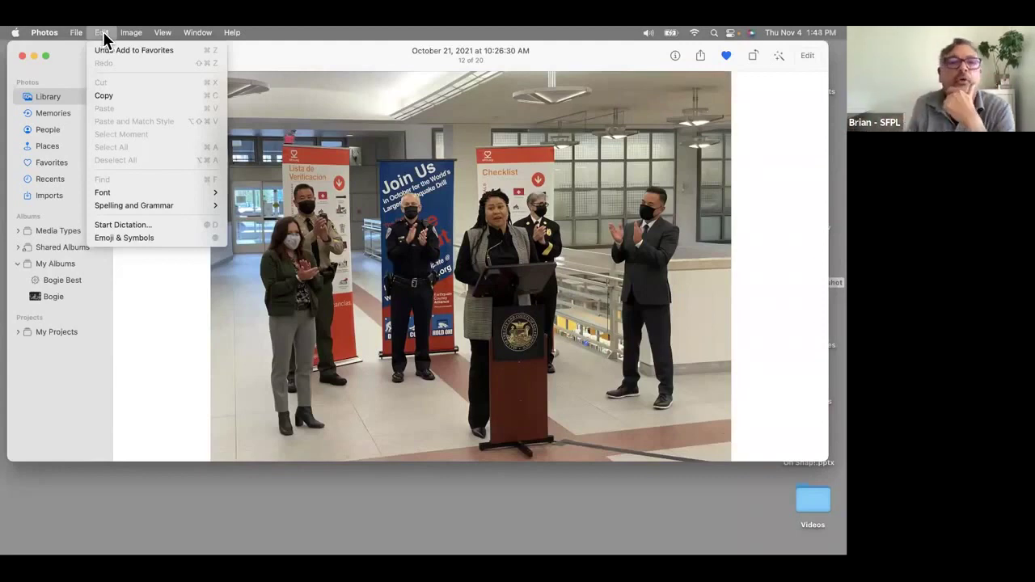
mouse_move(75, 34)
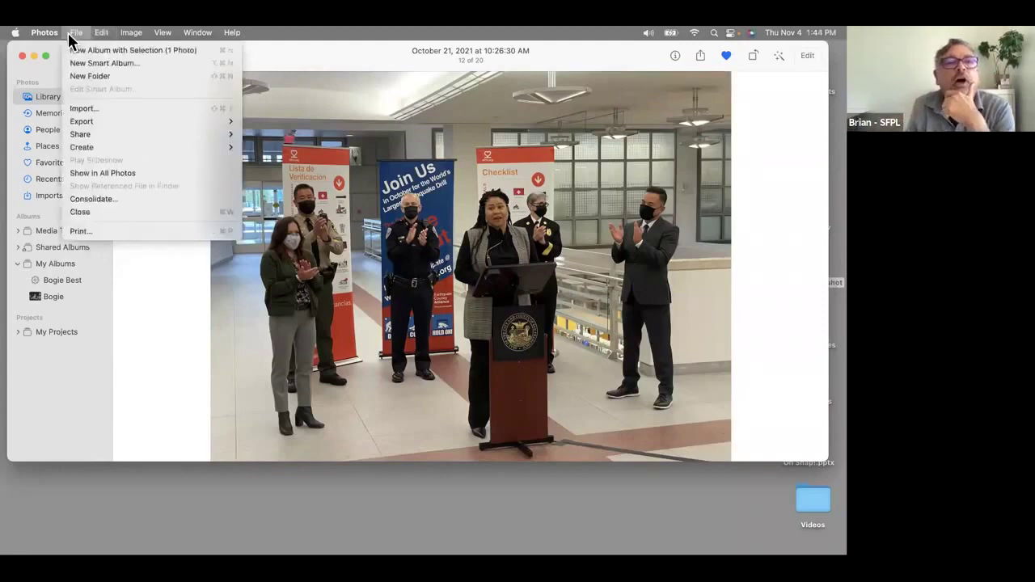
mouse_move(95, 123)
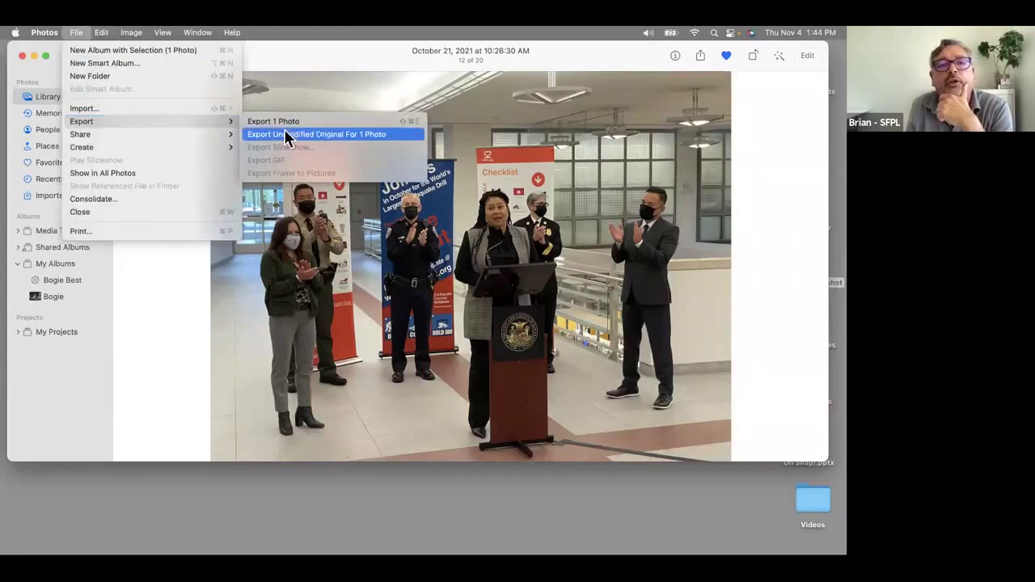
click(338, 146)
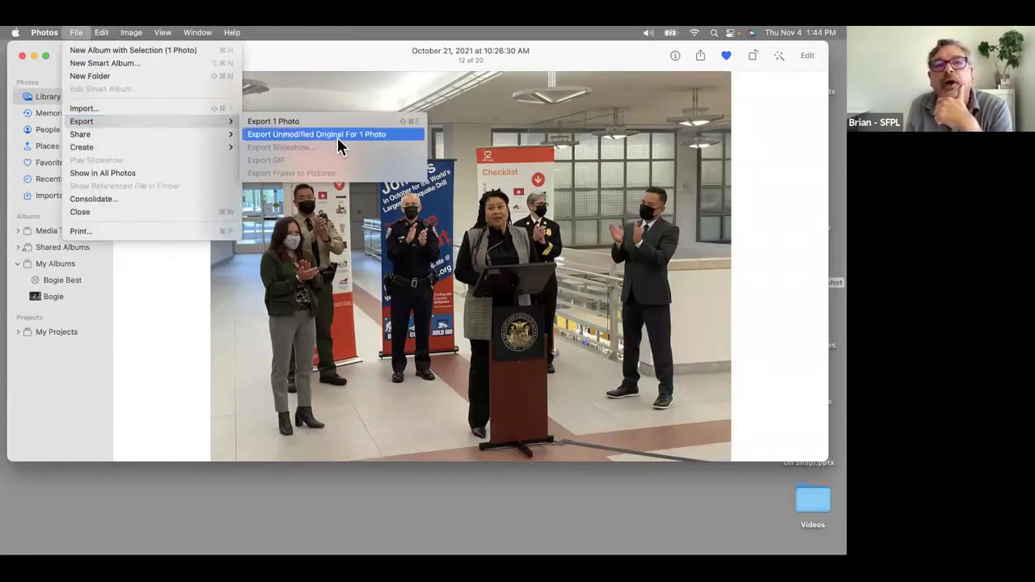
Keep original file-name naming and export the original into Photos Exports.
click(338, 136)
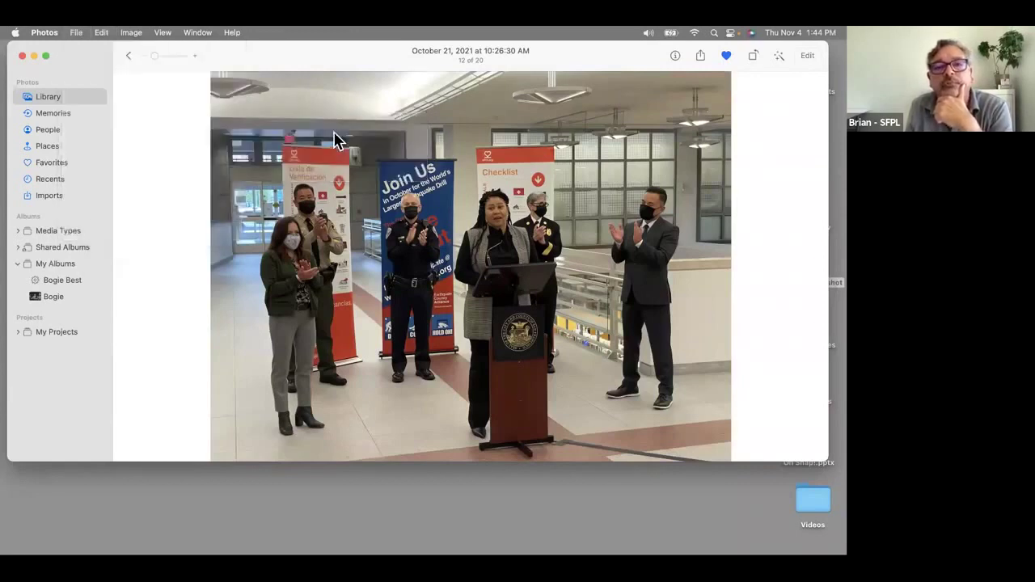
click(533, 250)
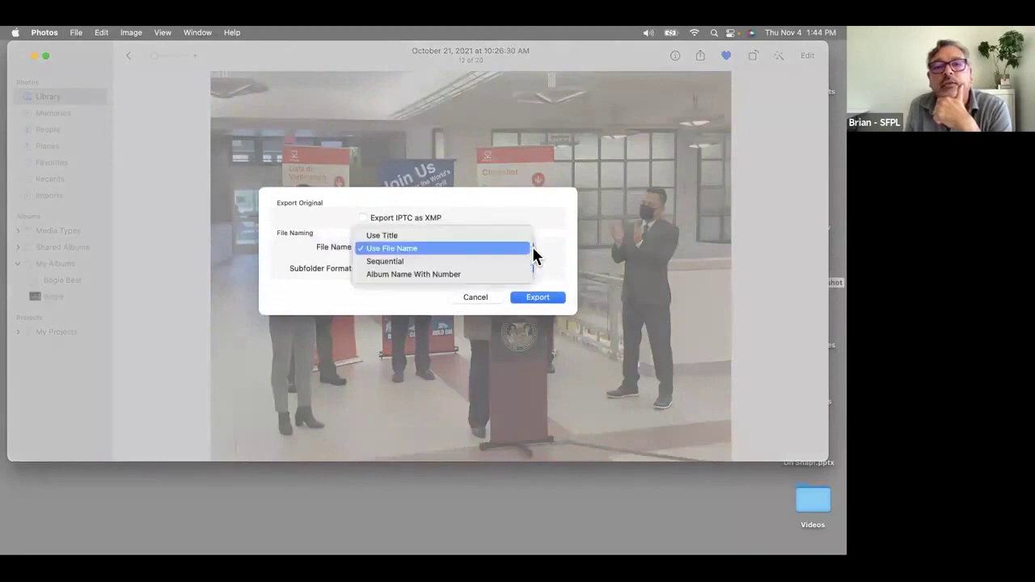
click(558, 224)
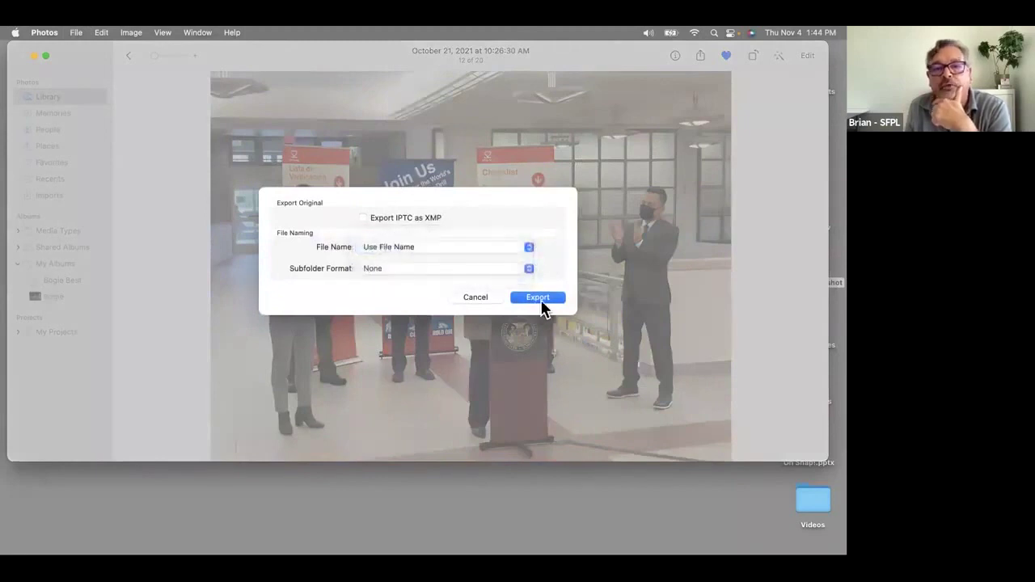
click(540, 298)
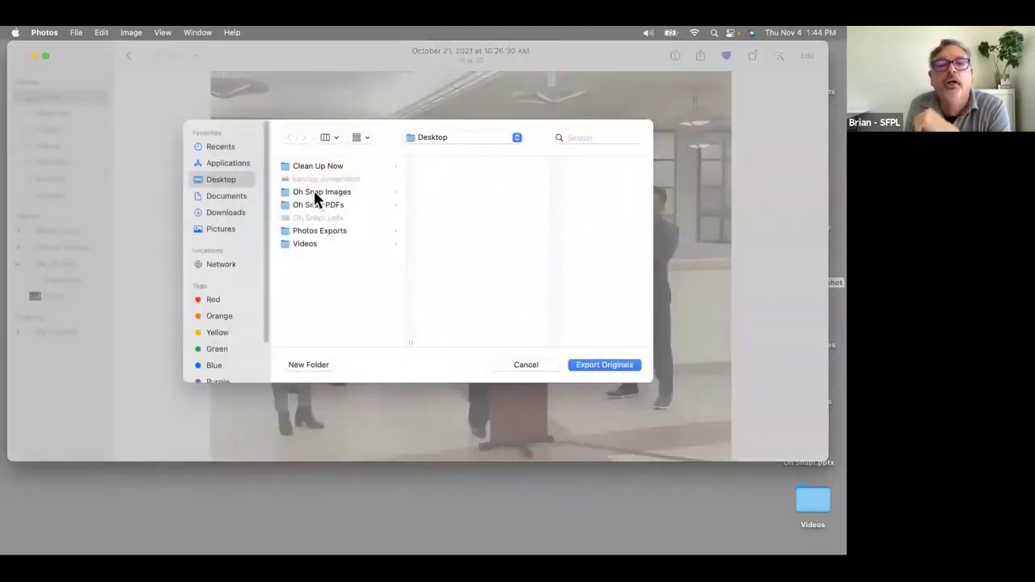
click(322, 232)
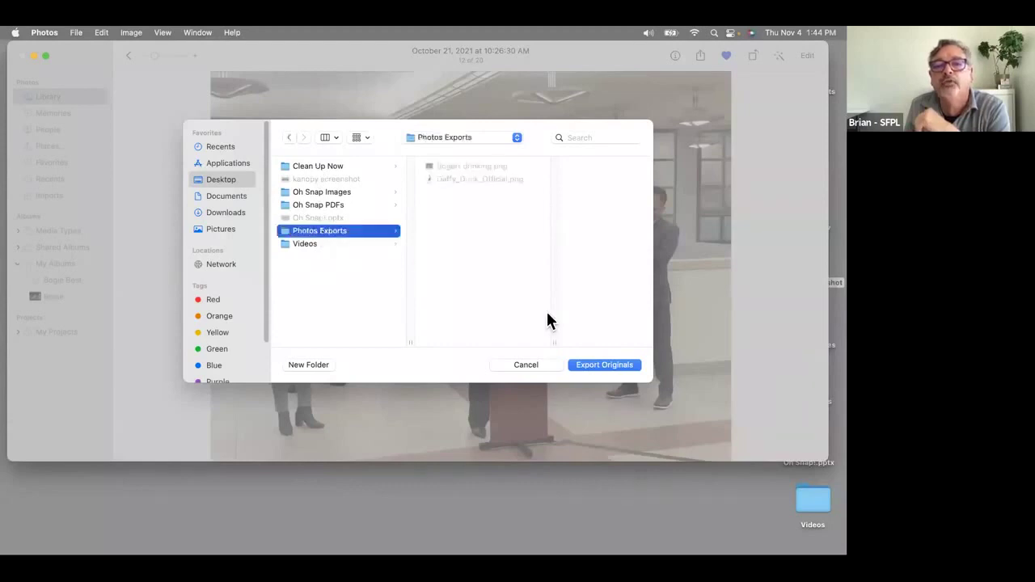
click(617, 365)
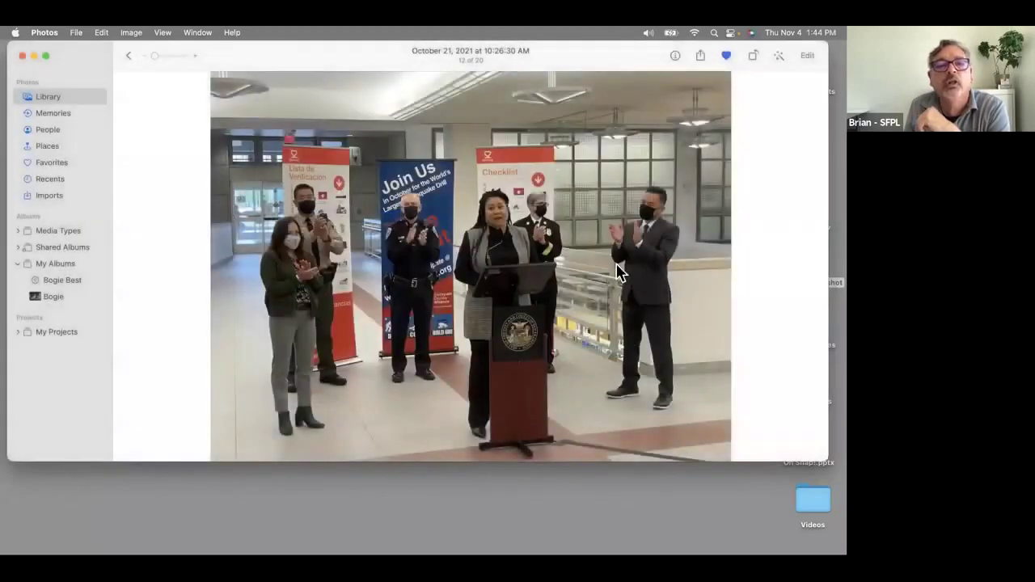
Keep the press-event photo's export as PNG with Custom size, max width 1024 px.
click(82, 31)
mouse_move(103, 121)
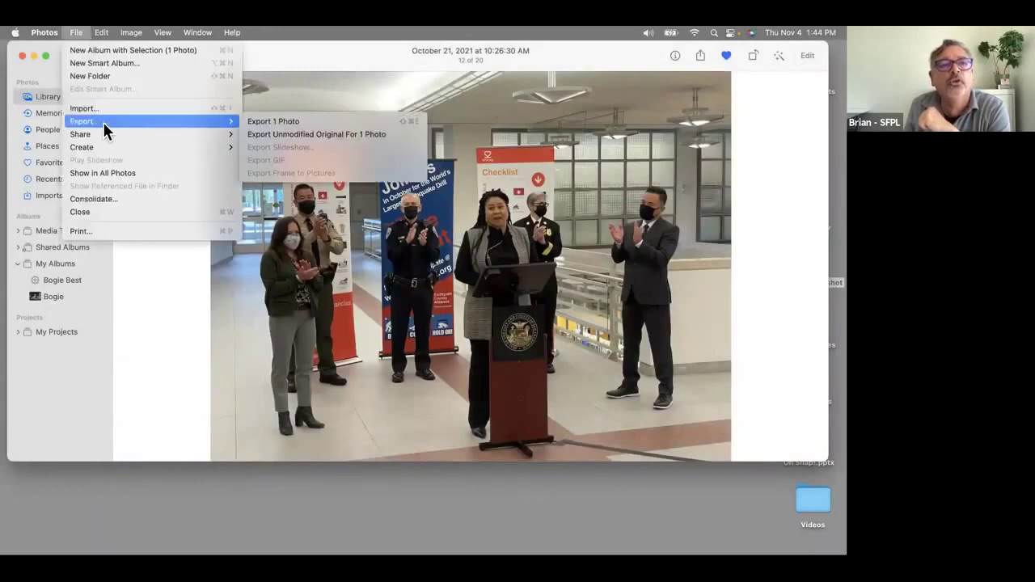
click(264, 120)
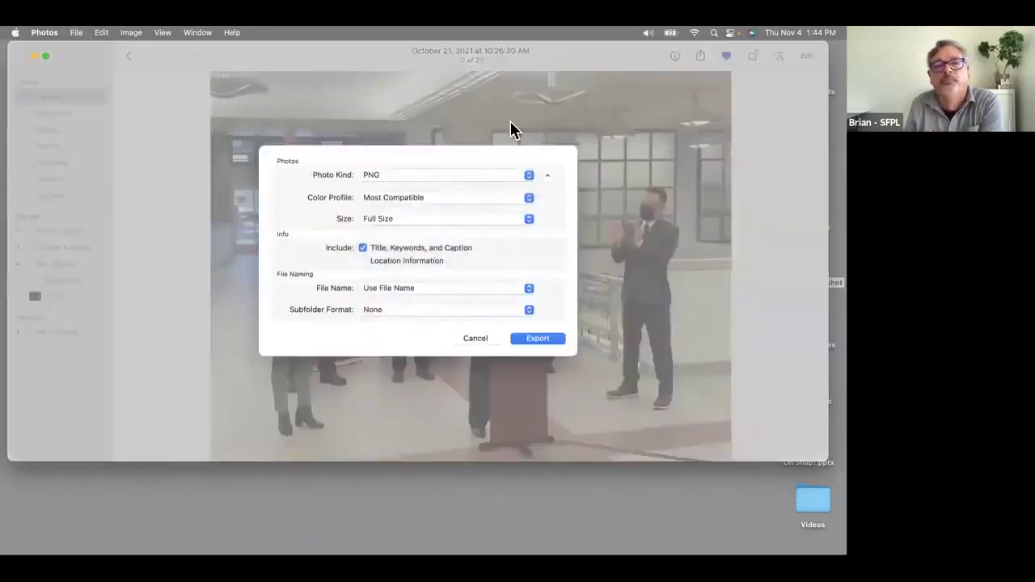
click(515, 178)
click(513, 177)
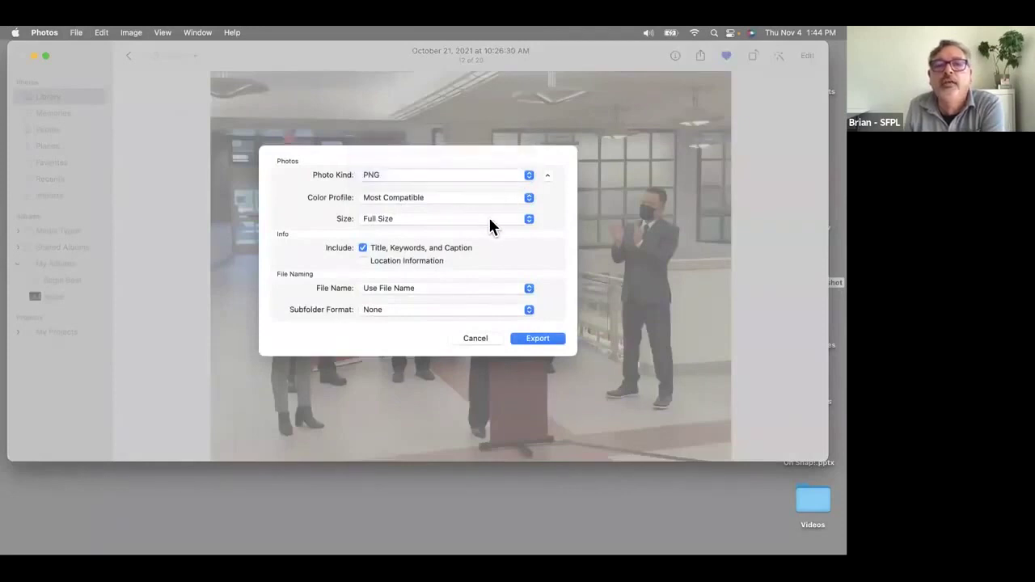
click(490, 225)
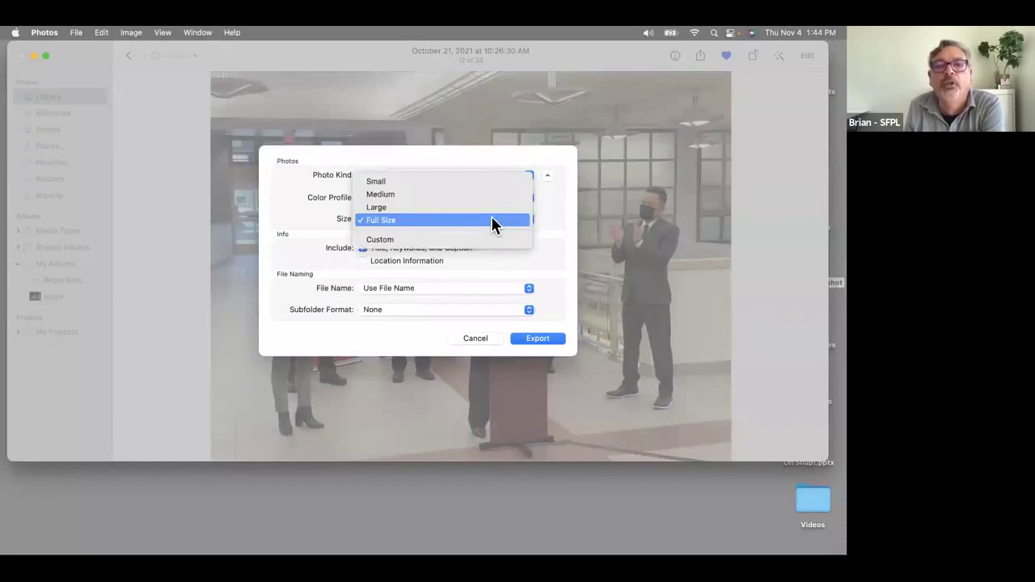
click(451, 240)
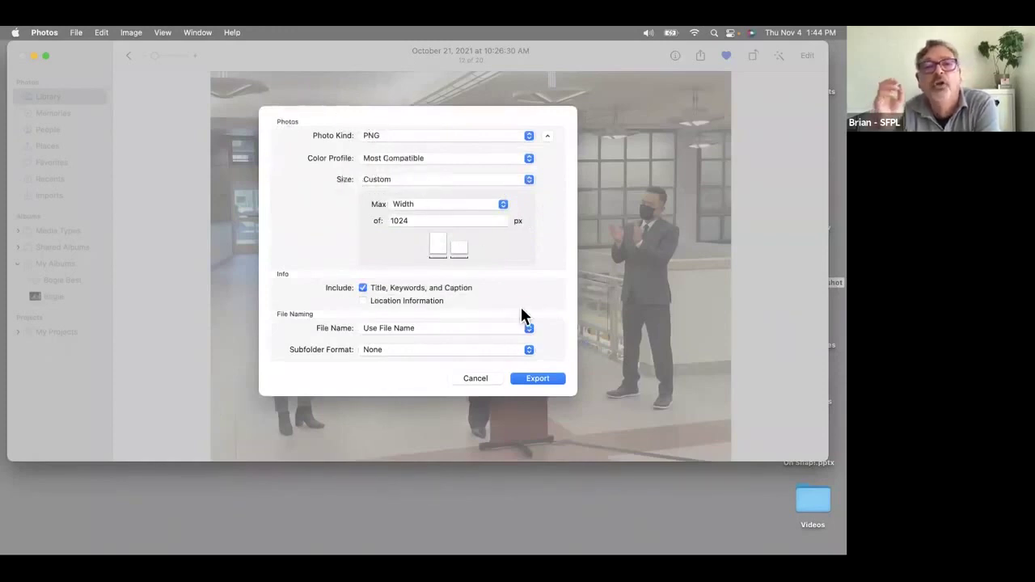
click(481, 207)
click(481, 207)
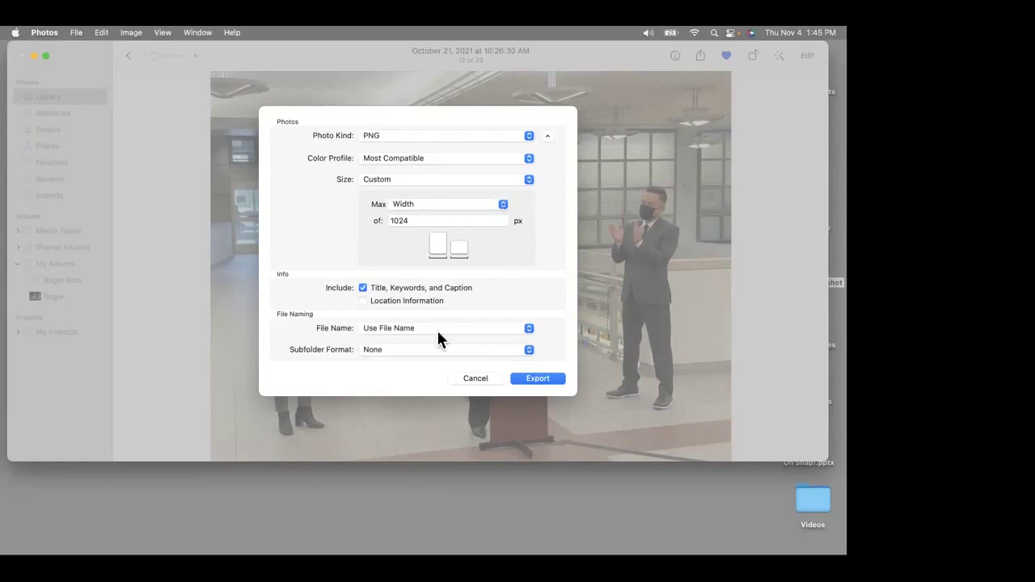
click(473, 377)
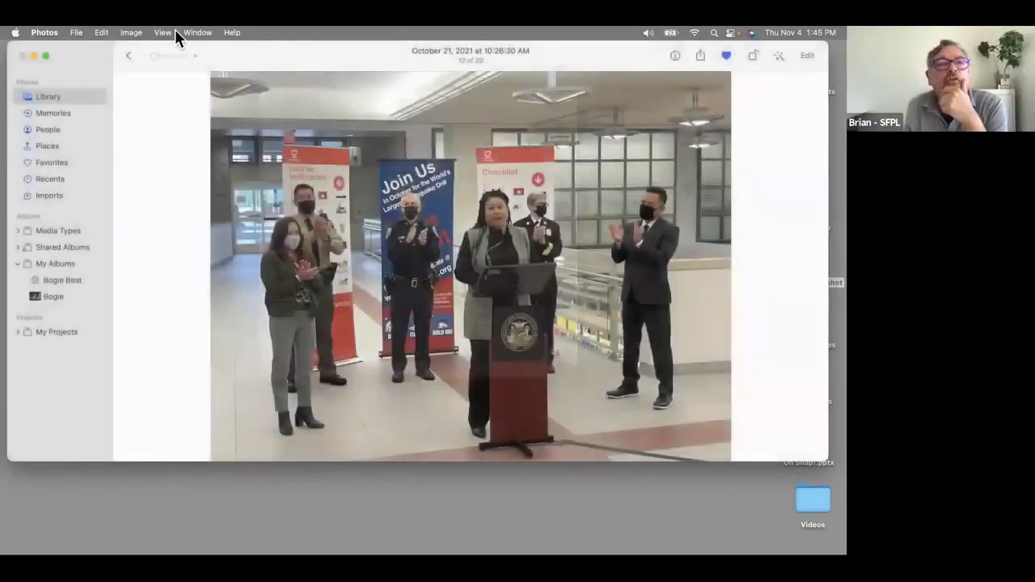
click(74, 32)
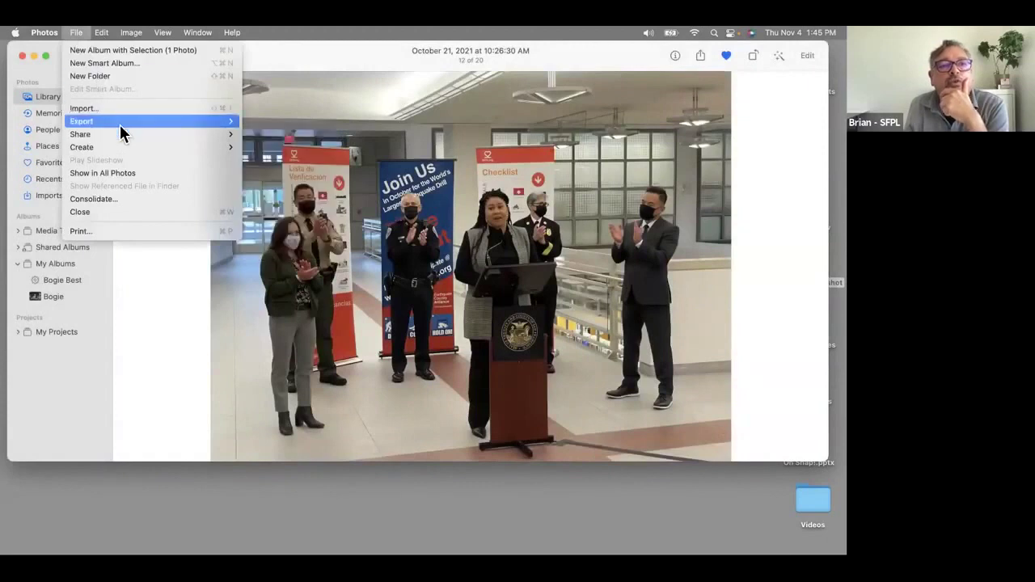
mouse_move(154, 126)
click(273, 120)
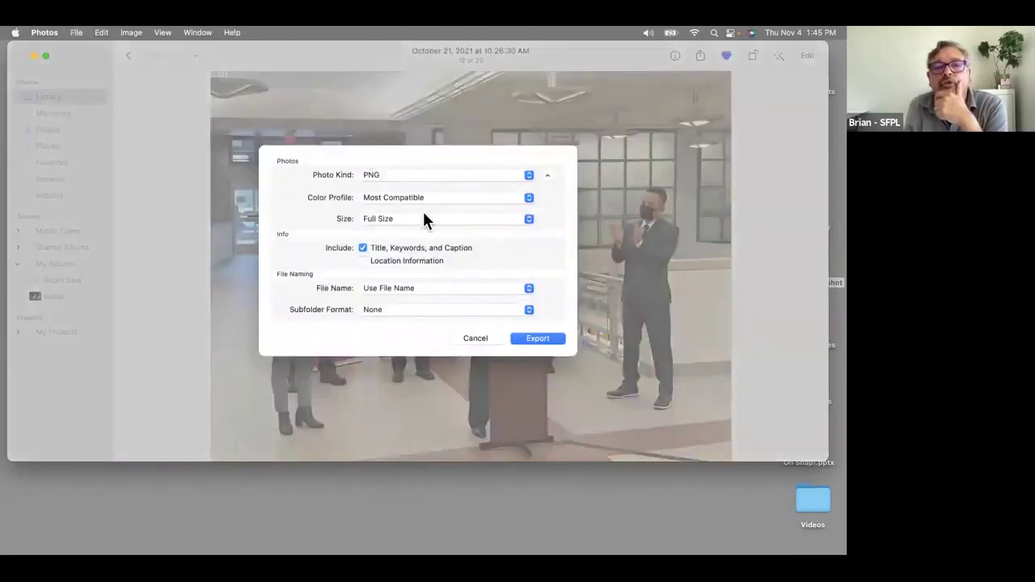
click(537, 342)
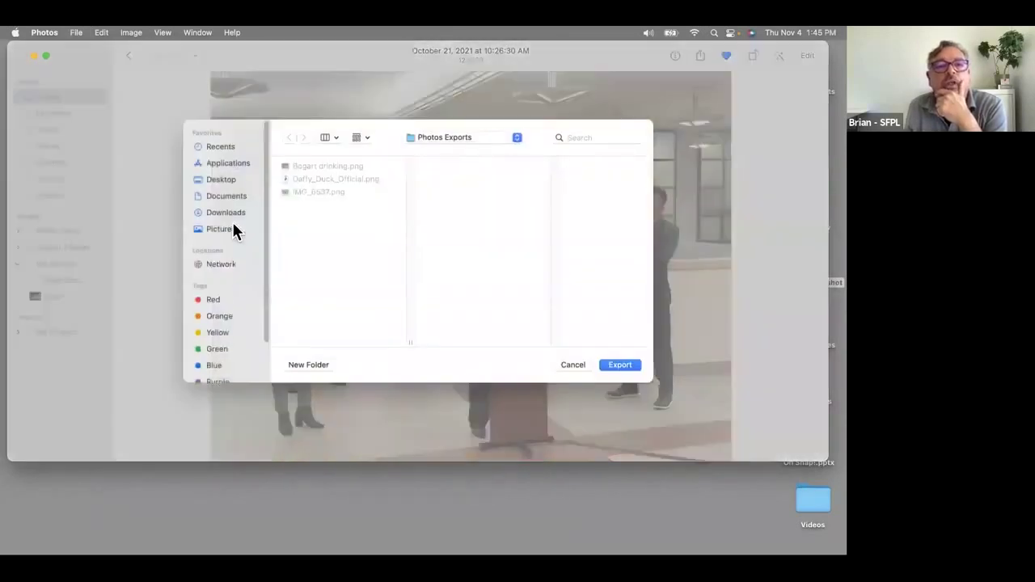
scroll(232, 225, down, 2)
scroll(232, 222, up, 2)
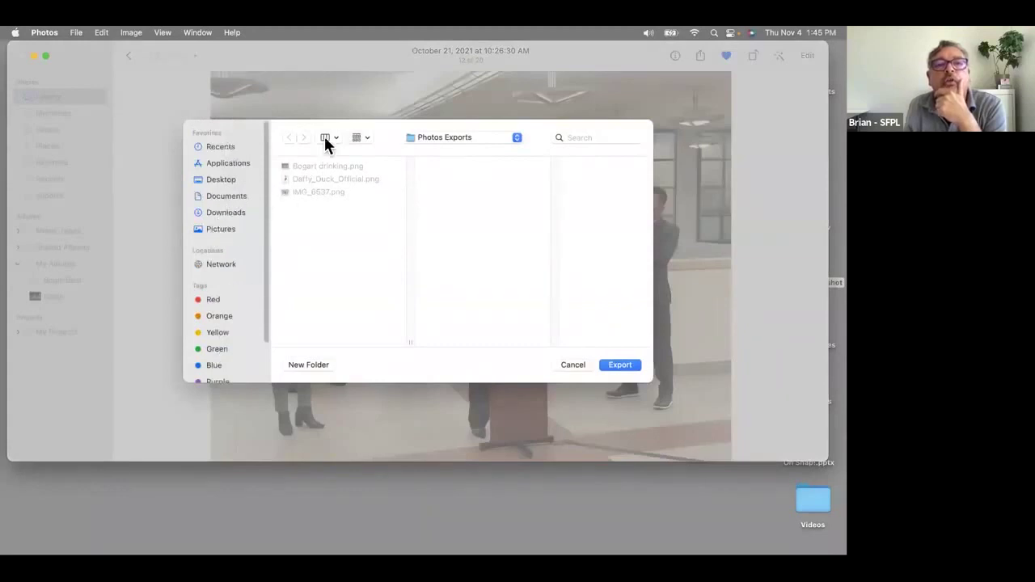
click(444, 135)
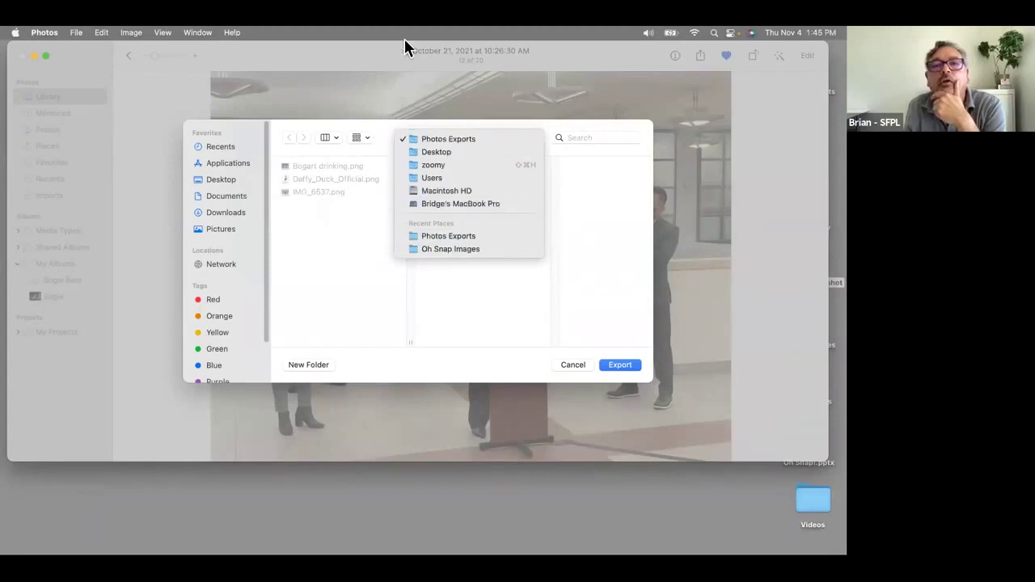
click(318, 36)
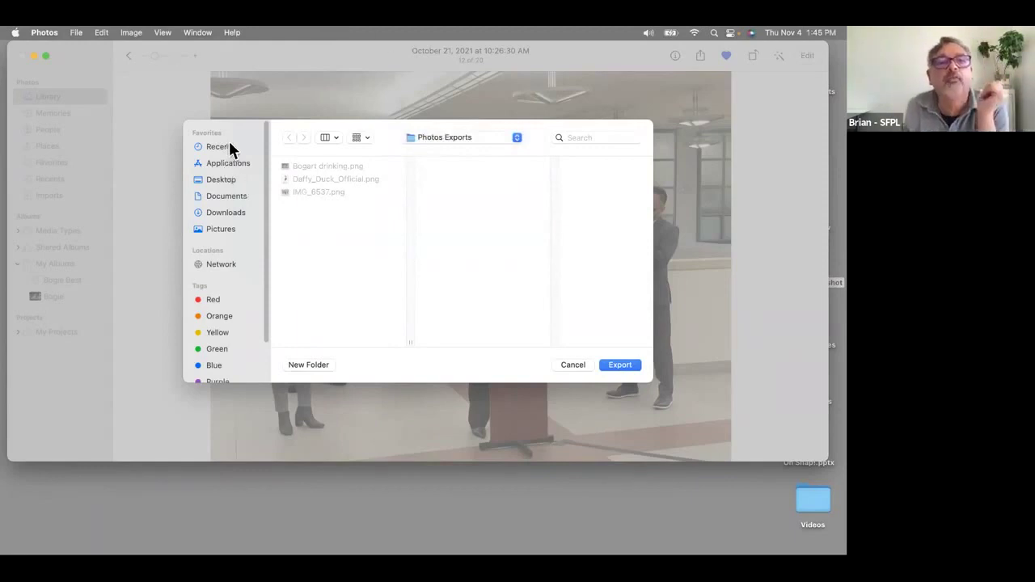
click(630, 365)
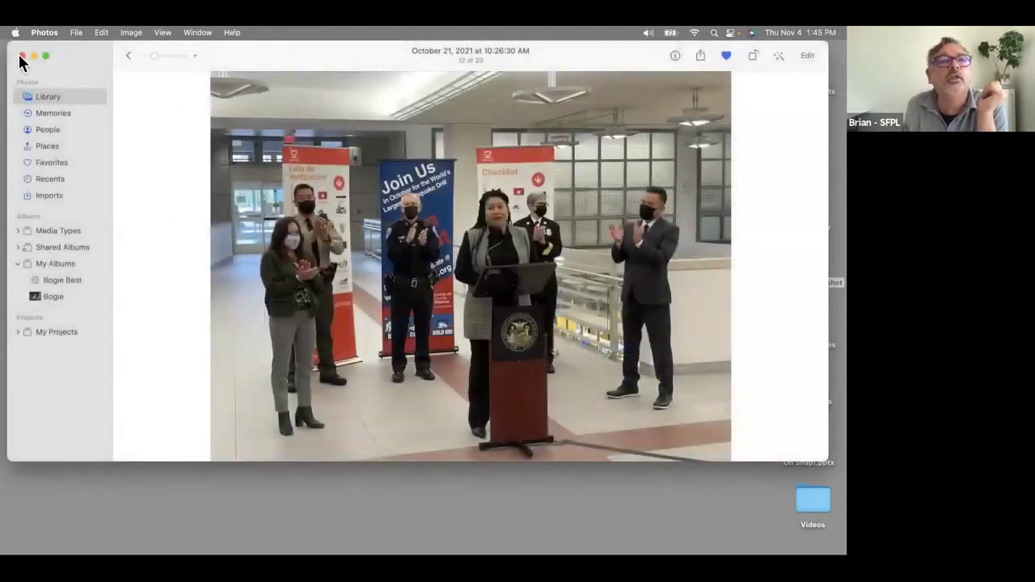
click(34, 55)
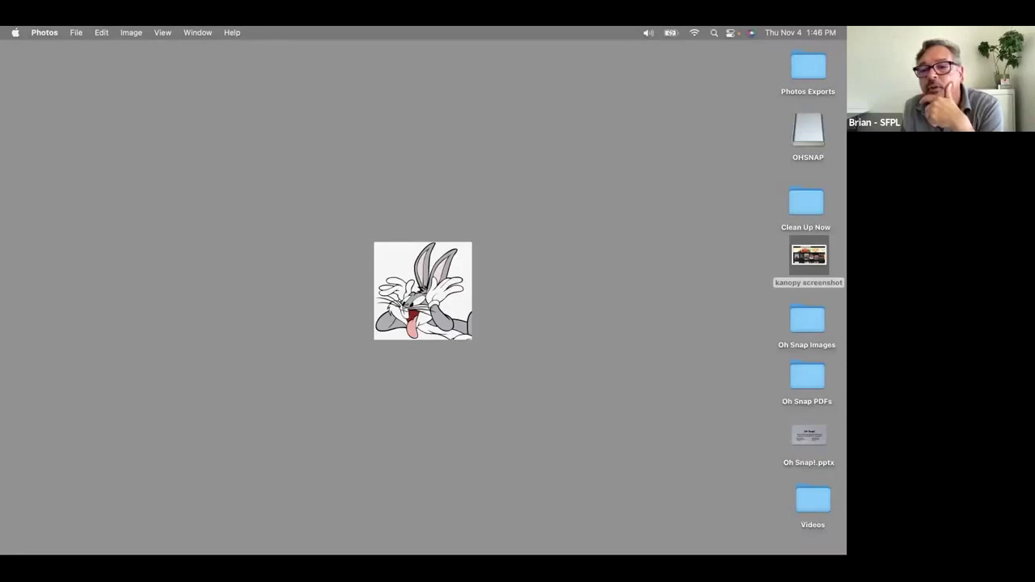
click(775, 530)
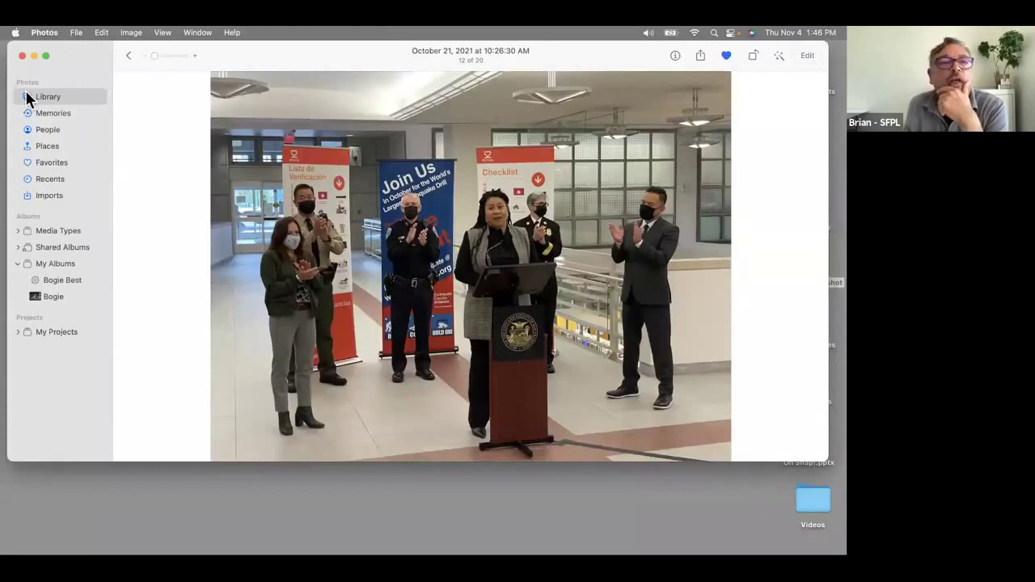
Export the press-event photo as a full-size PNG onto the OHSNAP drive.
click(78, 32)
mouse_move(121, 122)
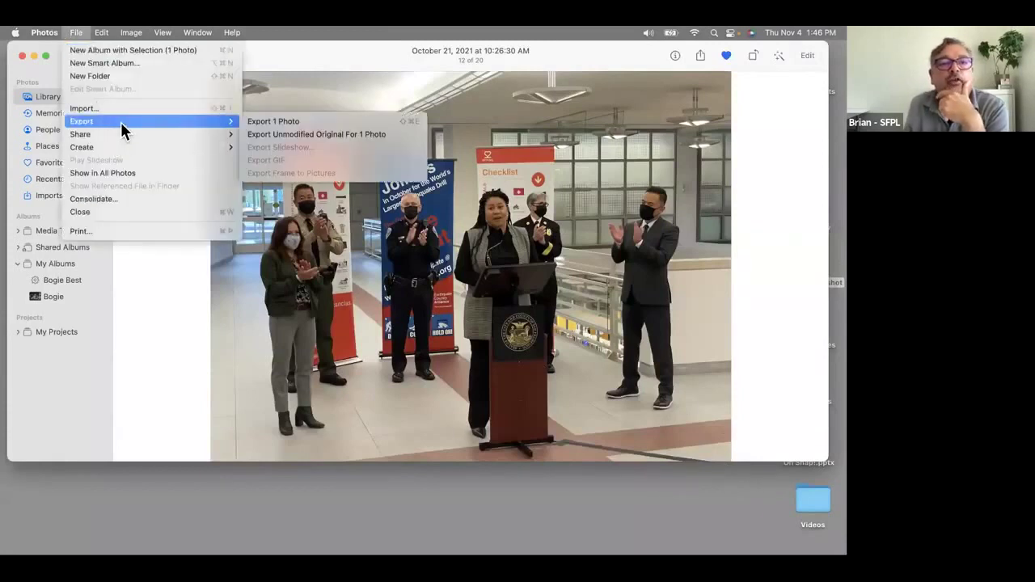
click(287, 123)
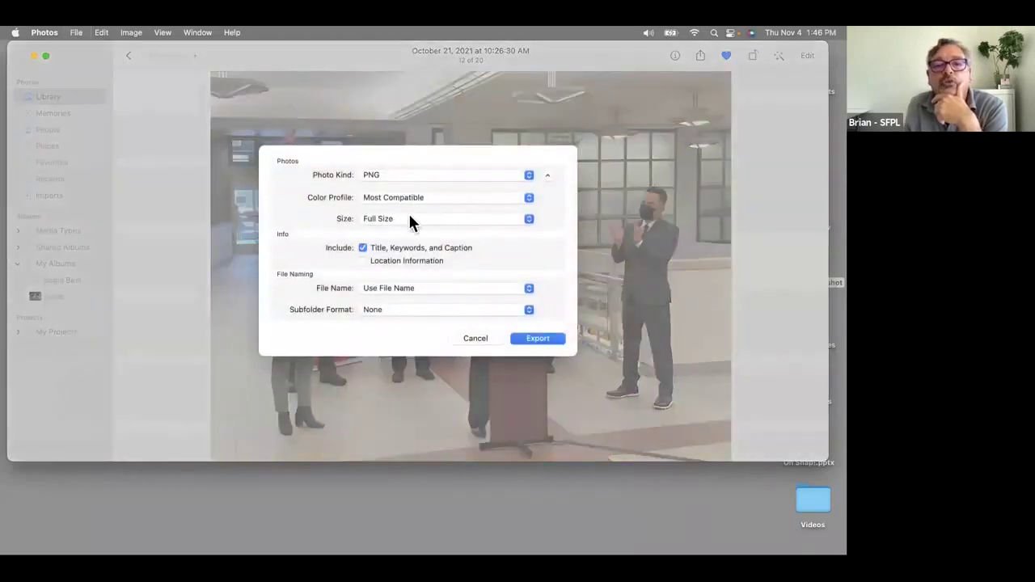
click(522, 338)
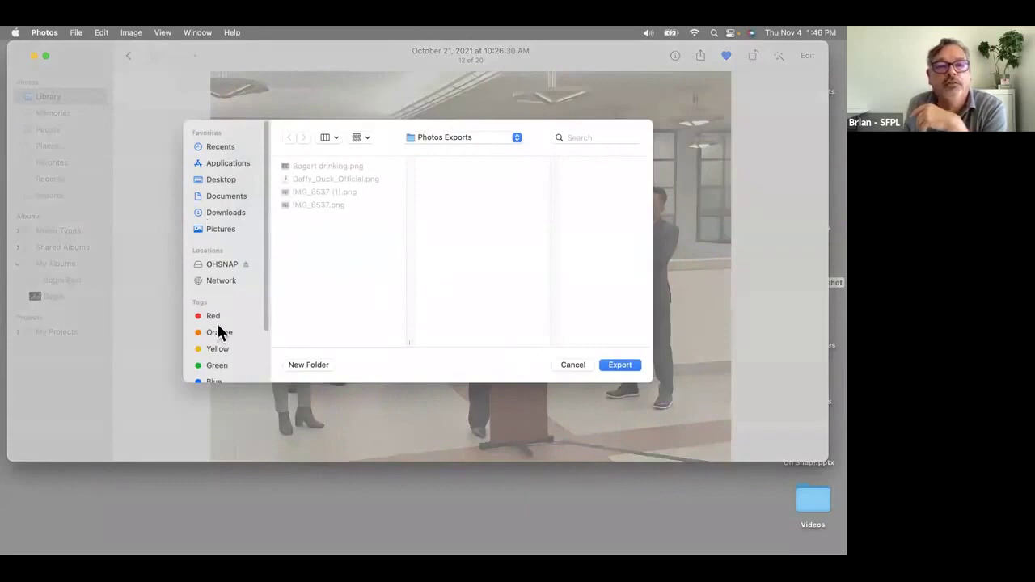
click(209, 267)
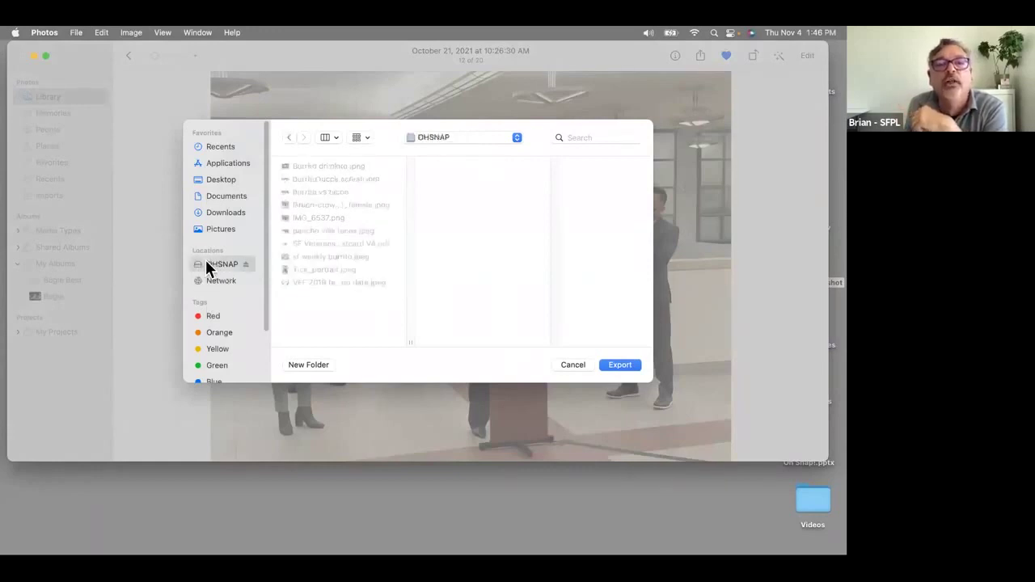
click(621, 366)
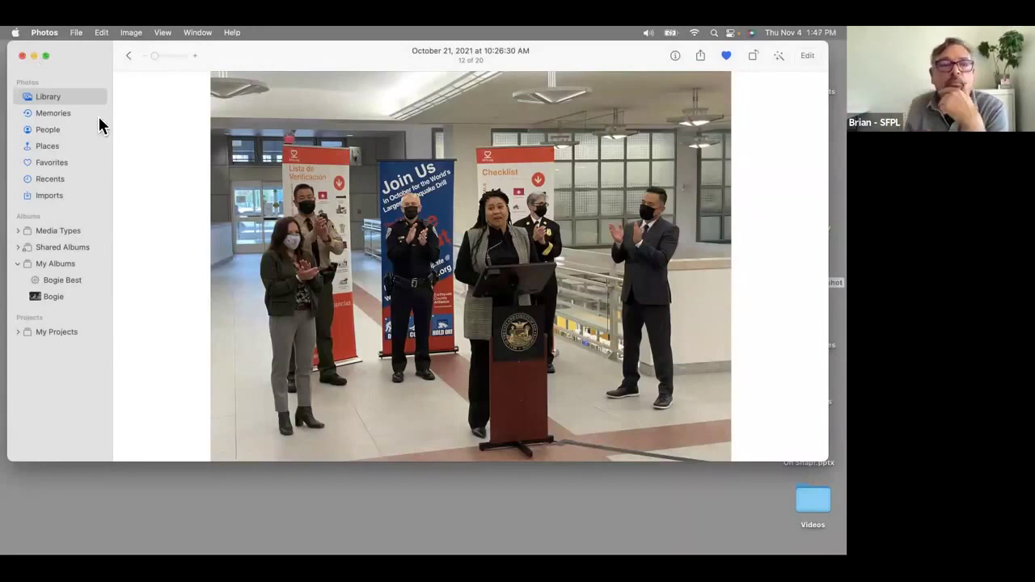
Export another PNG of the press-event photo into Desktop > Photos Exports.
click(76, 32)
mouse_move(110, 121)
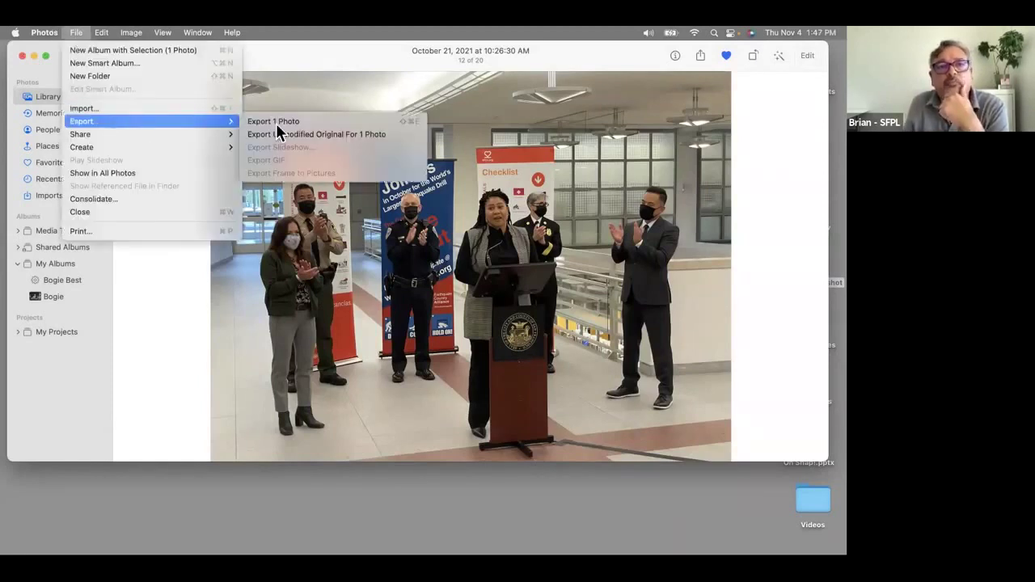
click(280, 122)
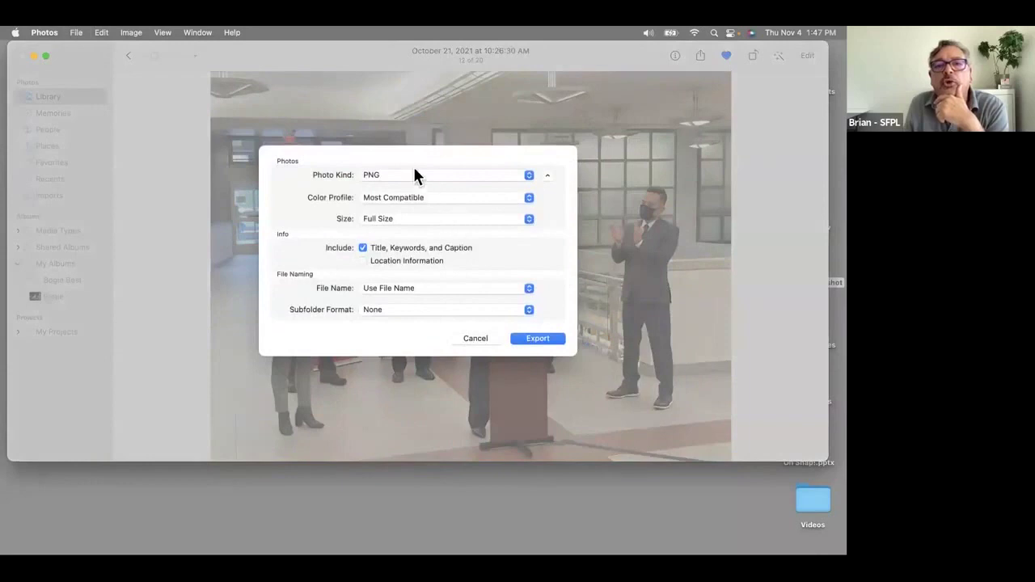
click(538, 338)
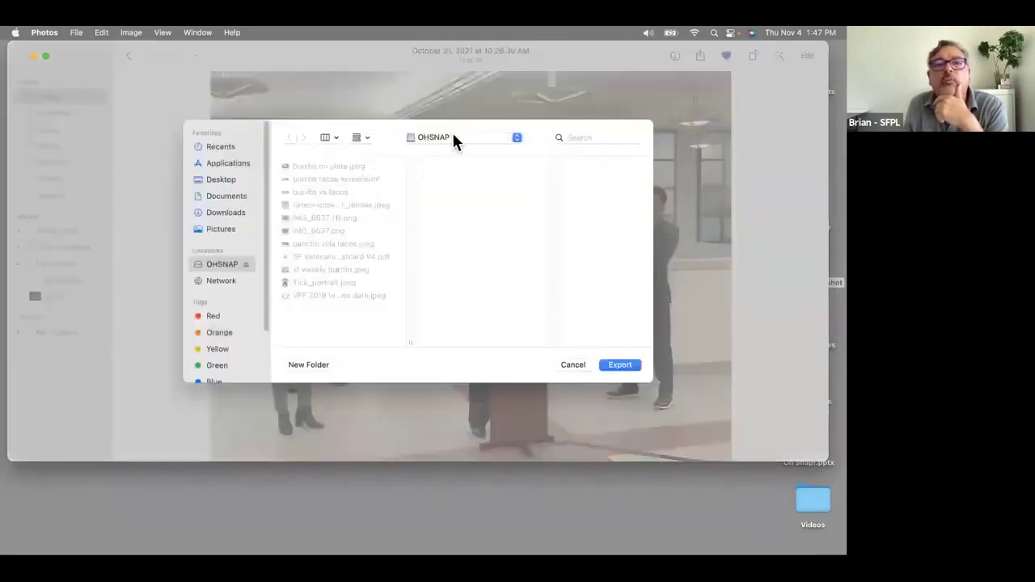
click(453, 139)
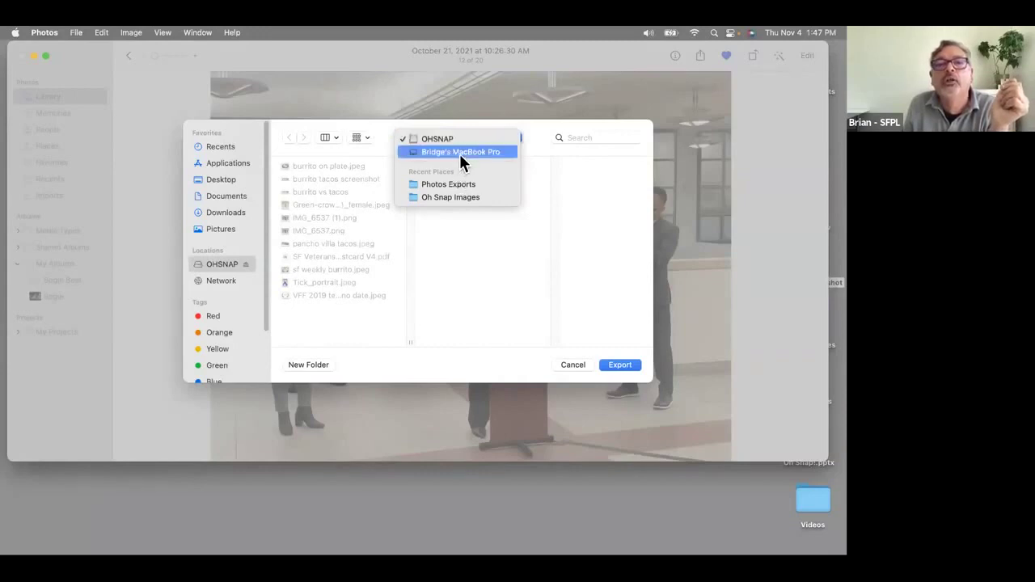
click(459, 154)
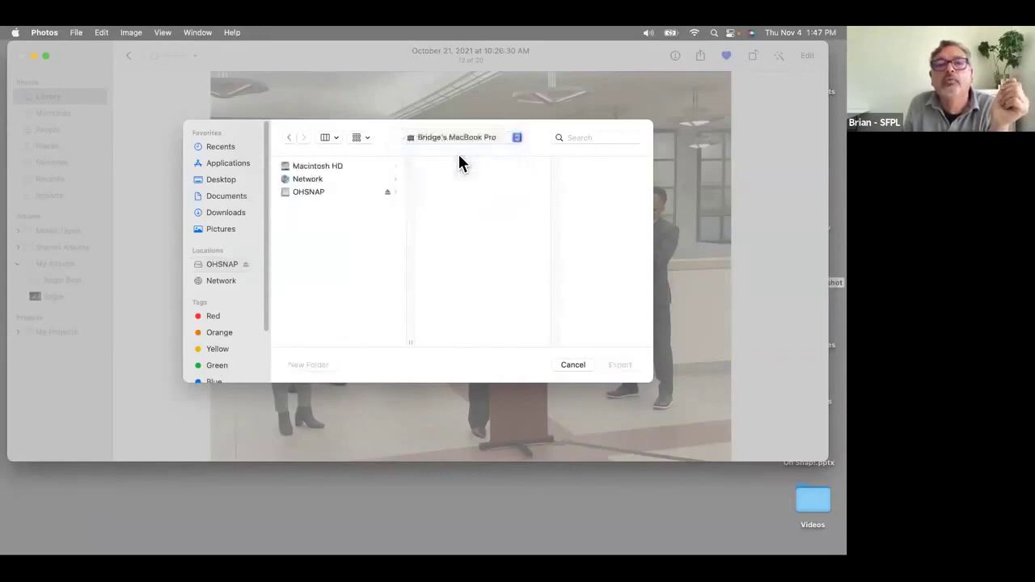
click(232, 181)
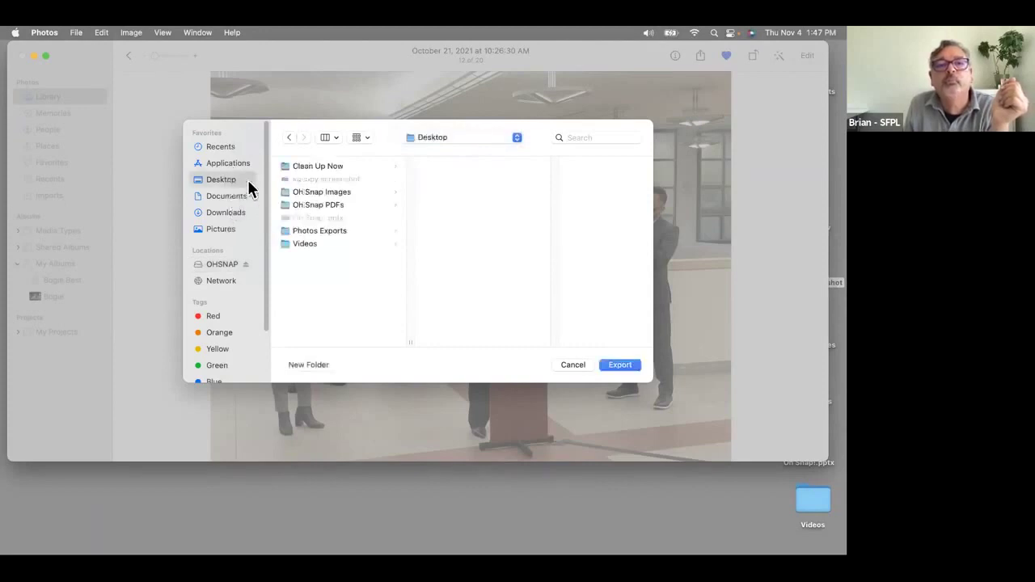
click(324, 231)
click(631, 365)
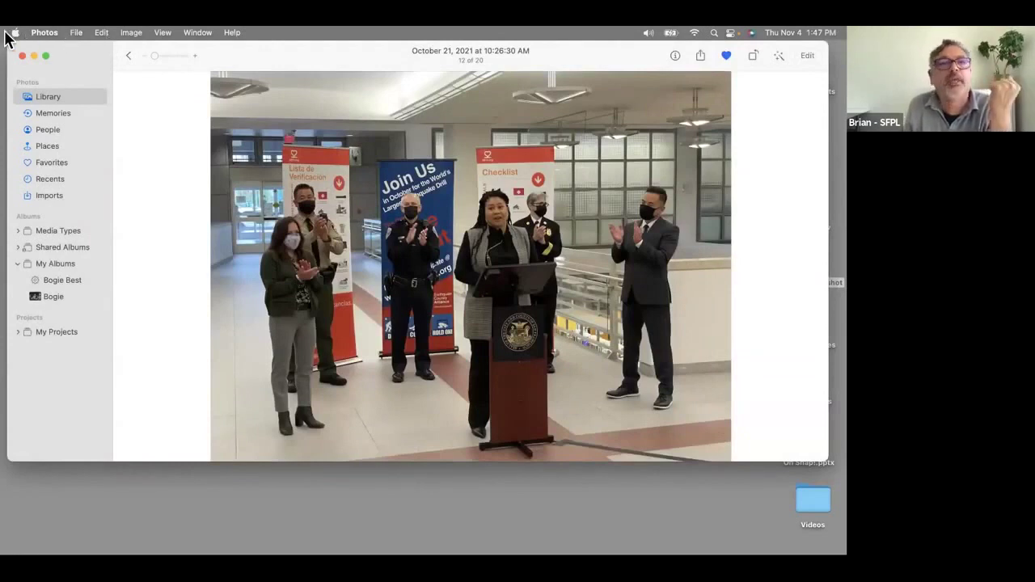
Apply Auto Enhance to the press-conference photo, toggling it on and off several times.
click(37, 30)
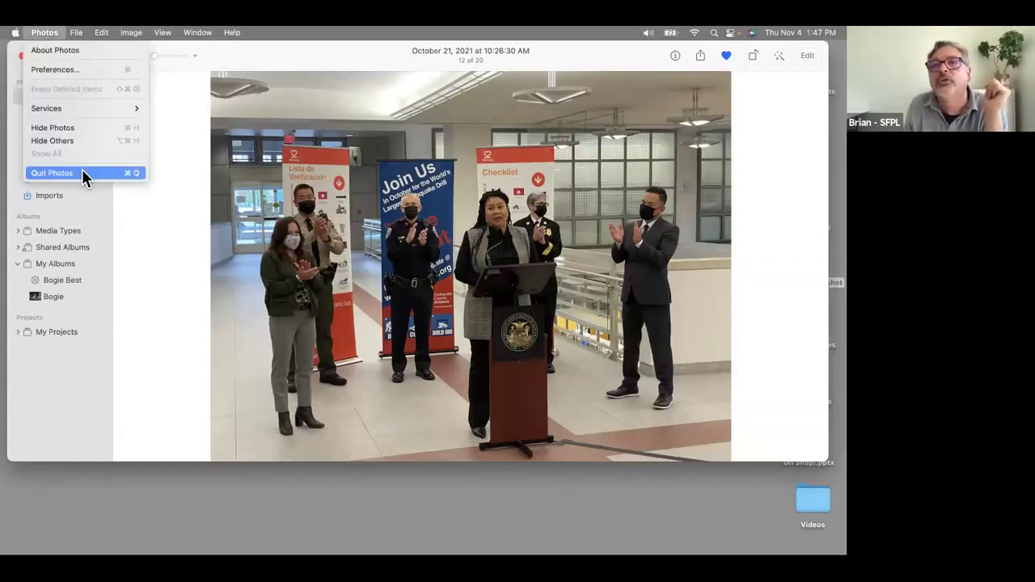
click(798, 148)
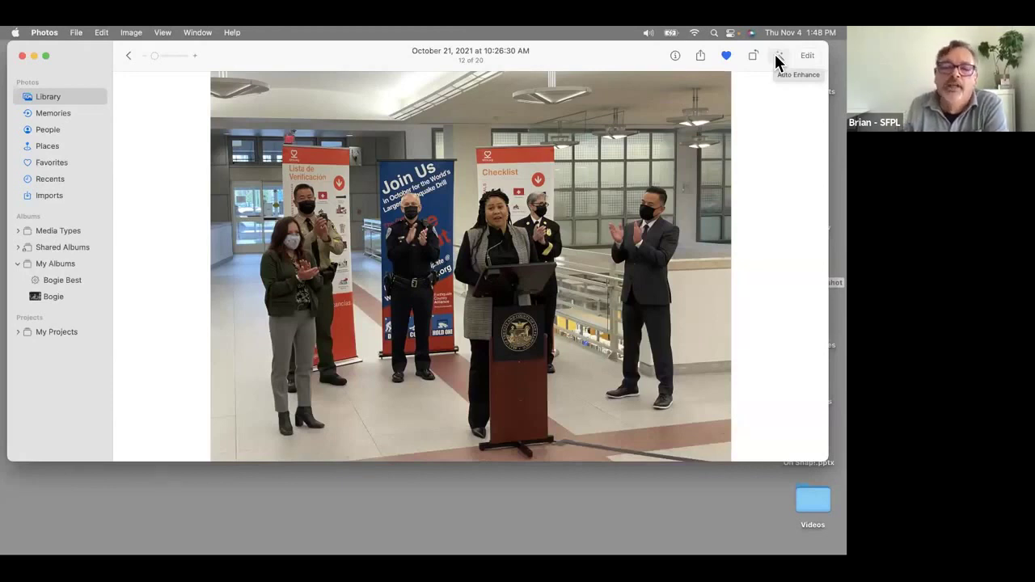
click(778, 58)
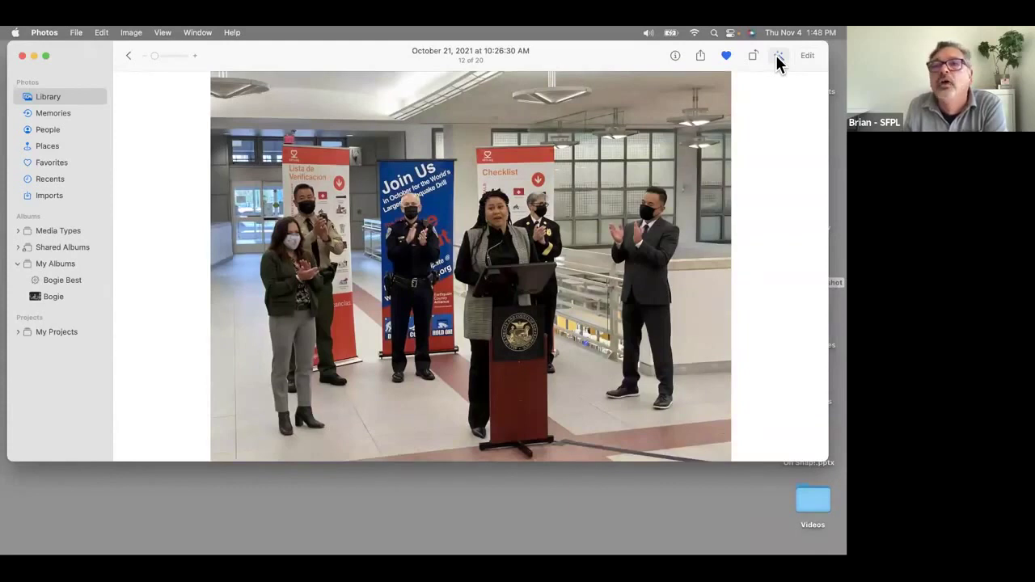
click(778, 58)
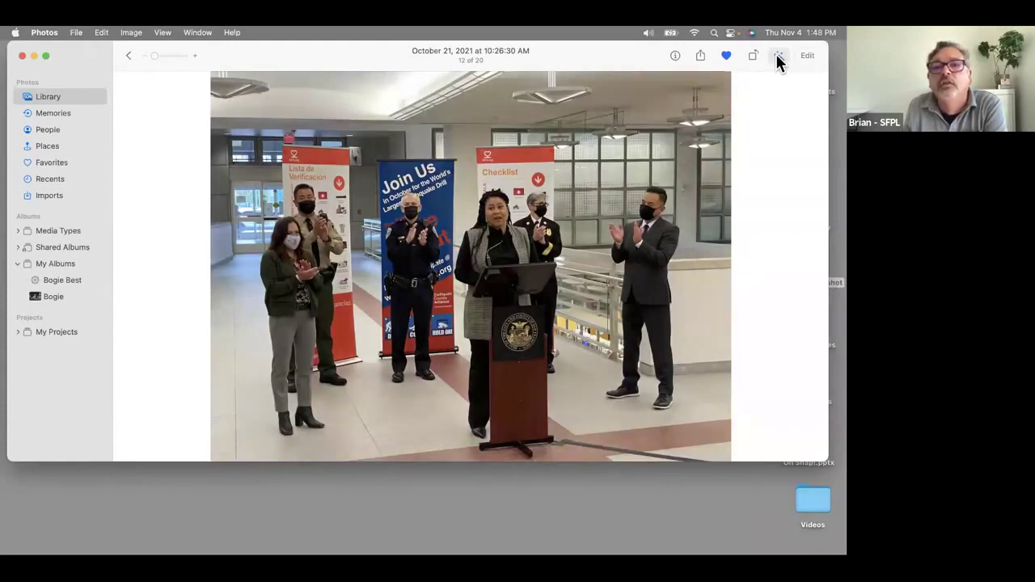
click(776, 57)
click(776, 56)
click(774, 54)
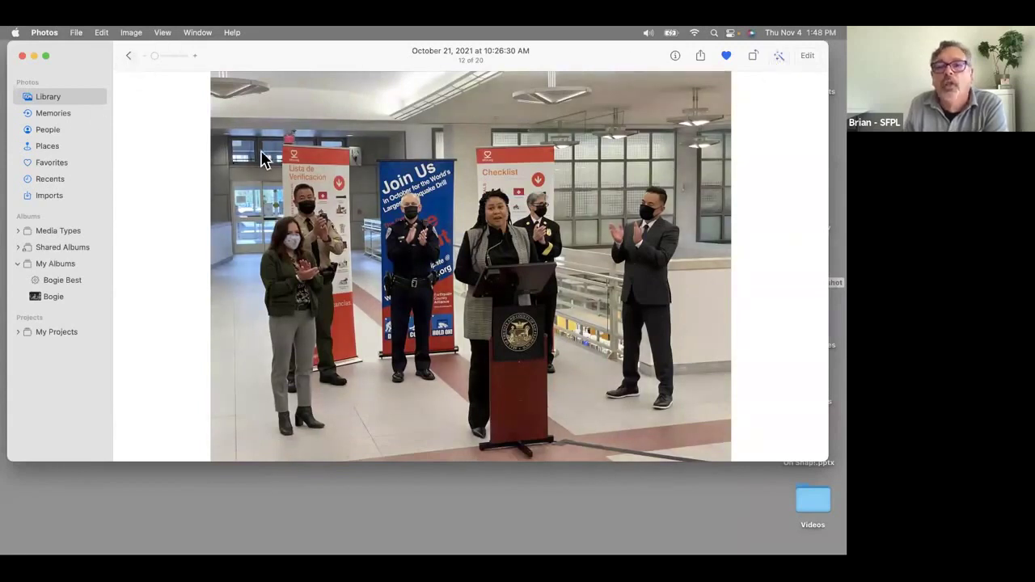
Reopen the press-conference photo, then undo and redo Auto Enhance from the Edit menu.
click(127, 56)
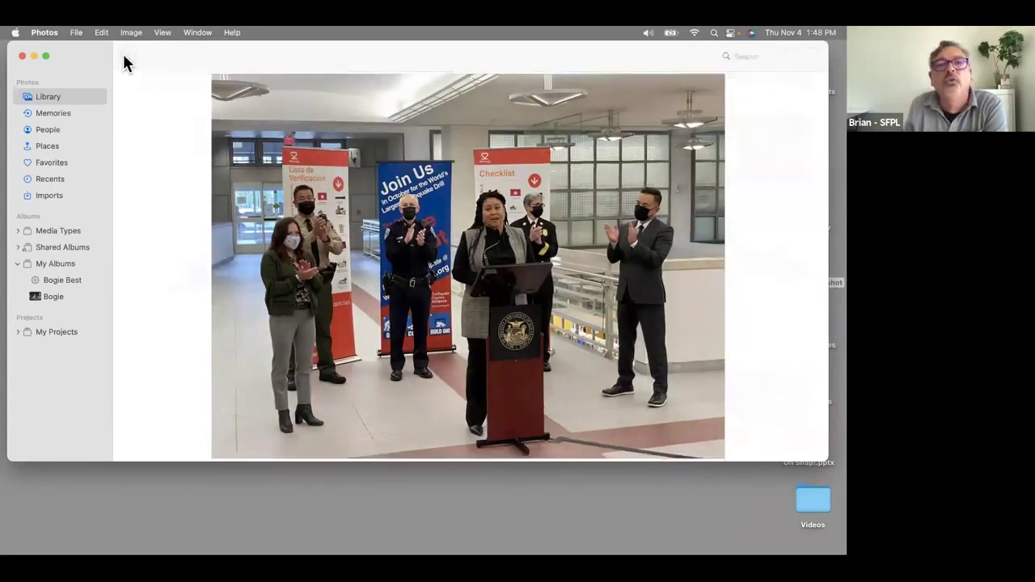
double_click(316, 270)
click(101, 32)
click(105, 52)
click(101, 32)
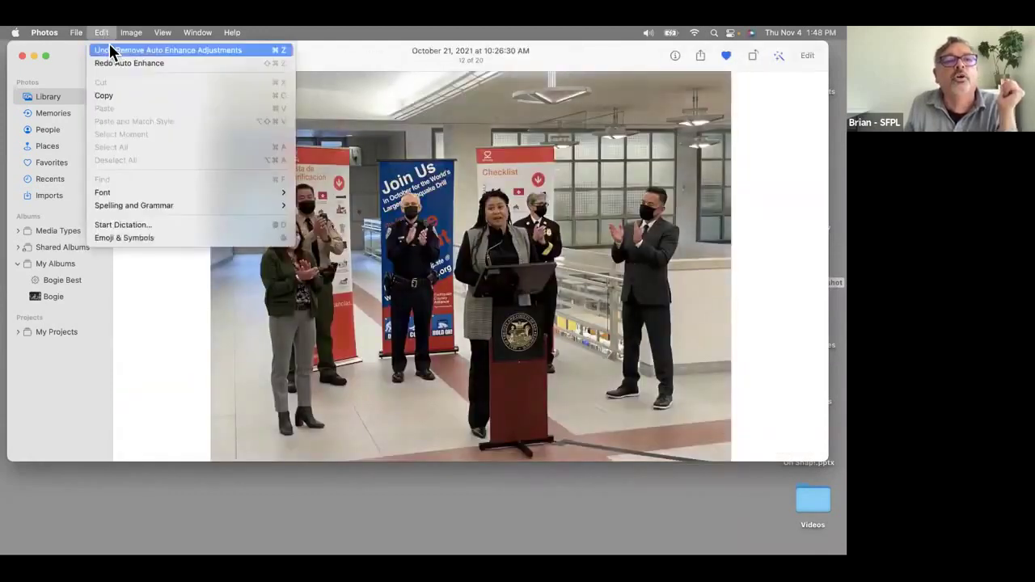
click(111, 50)
Revert the press-conference photo to its original in edit mode, then quit Photos.
click(809, 55)
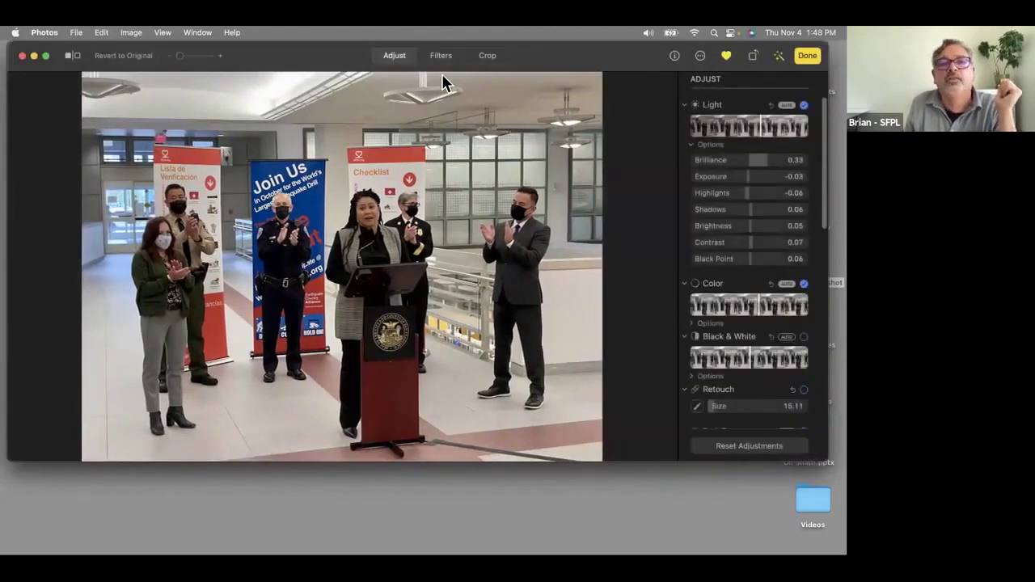
click(118, 58)
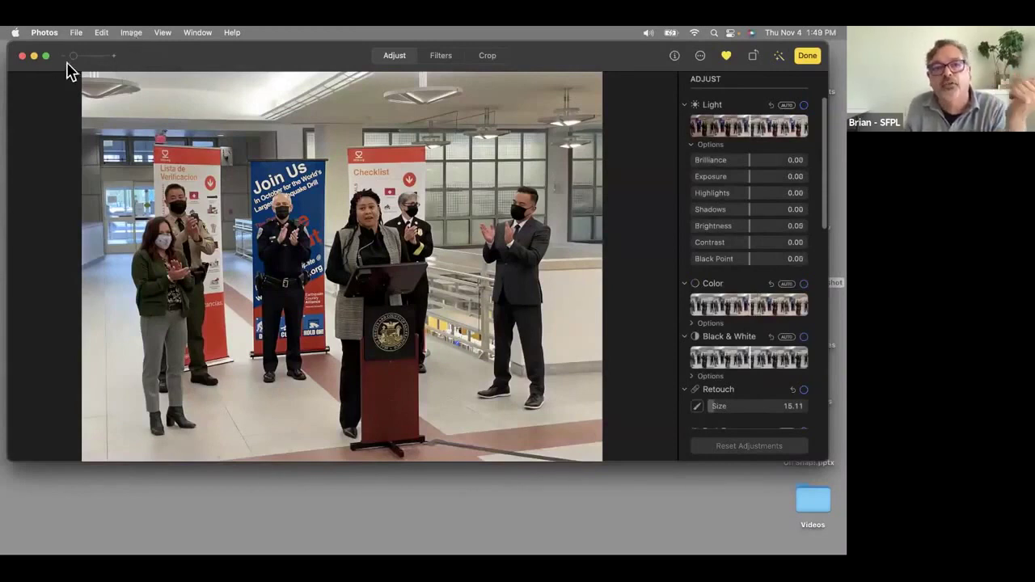
click(44, 32)
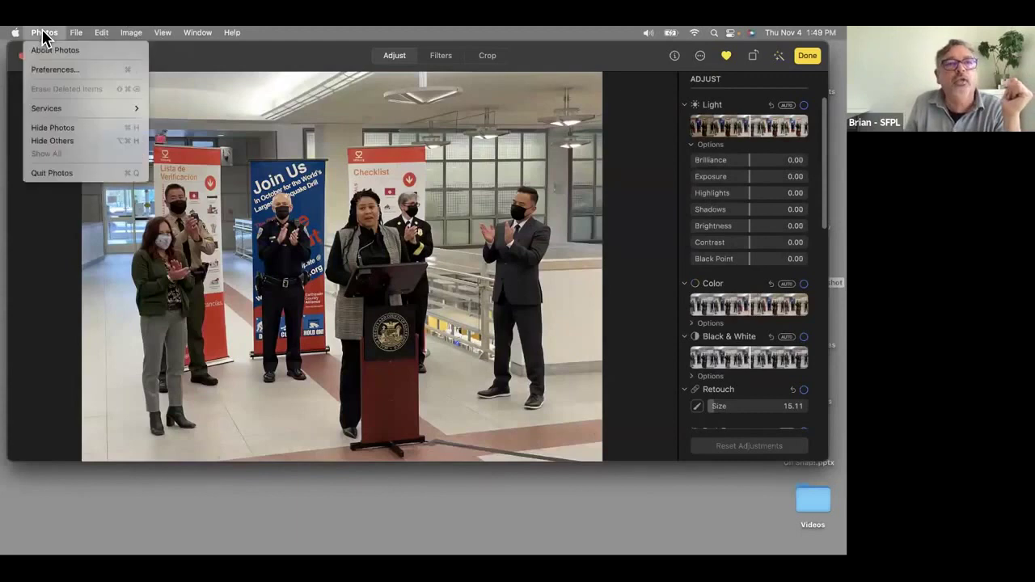
click(75, 174)
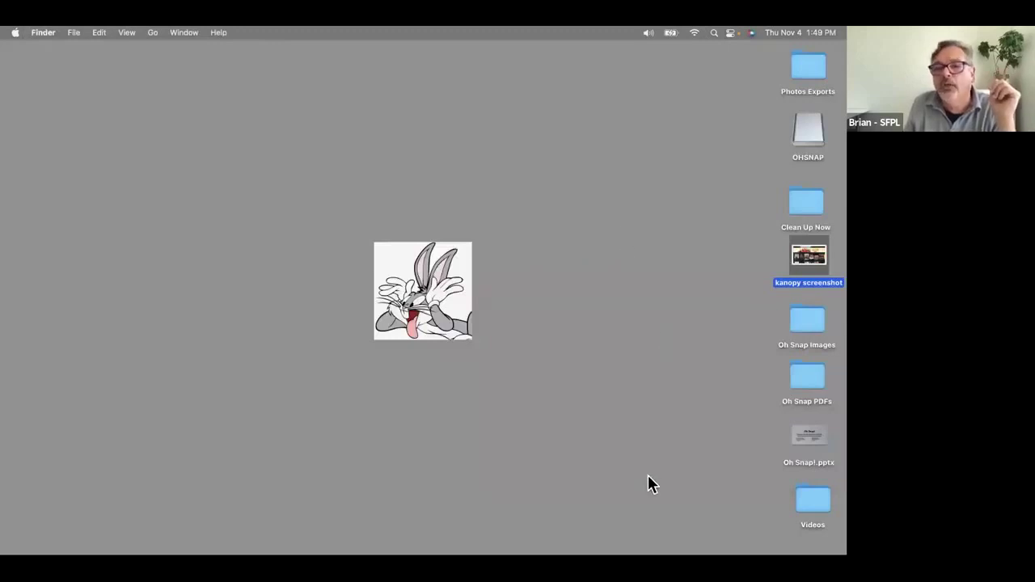
Open a new Finder window showing the Applications folder.
mouse_move(558, 551)
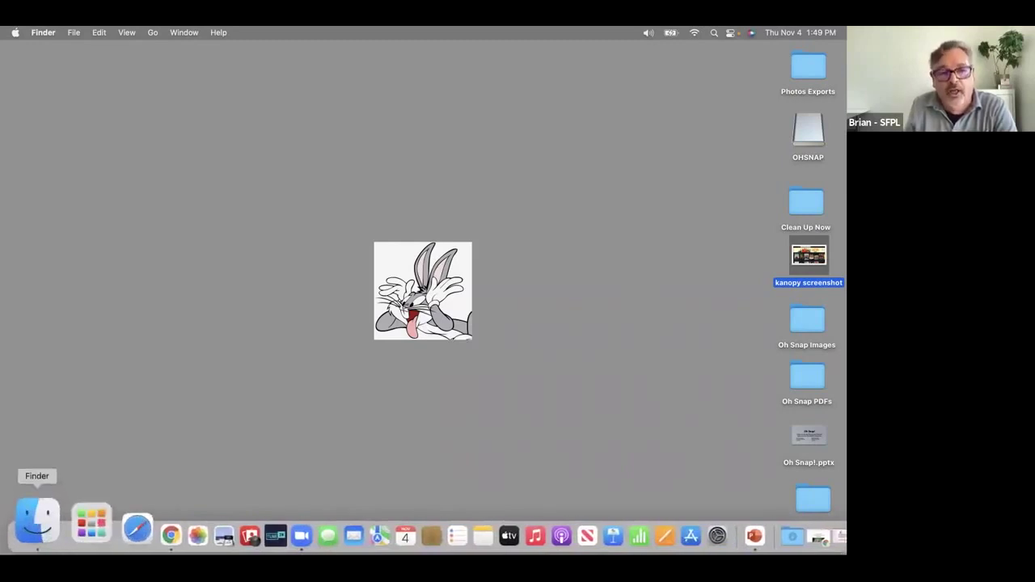
click(36, 522)
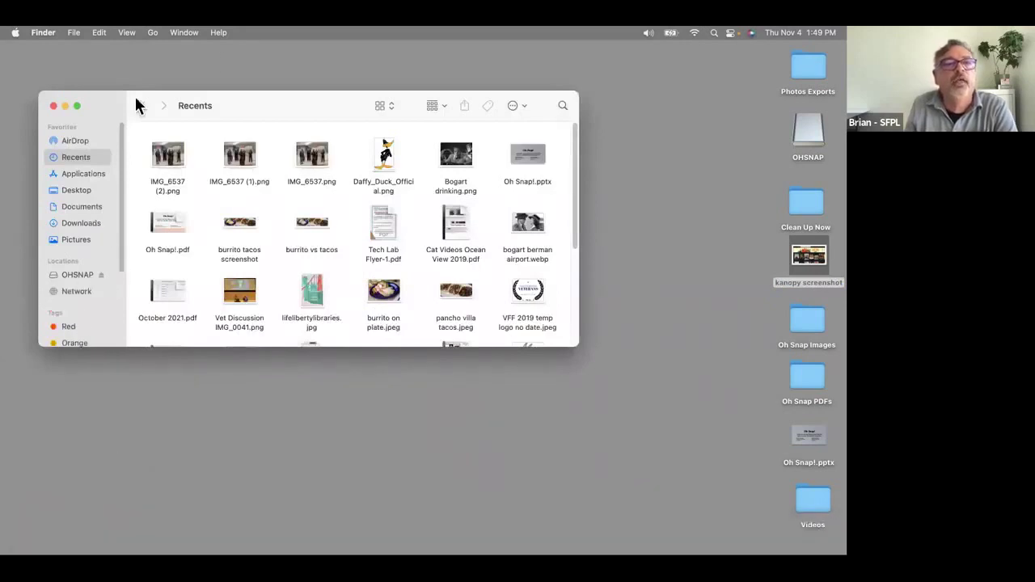
drag(269, 101, 370, 215)
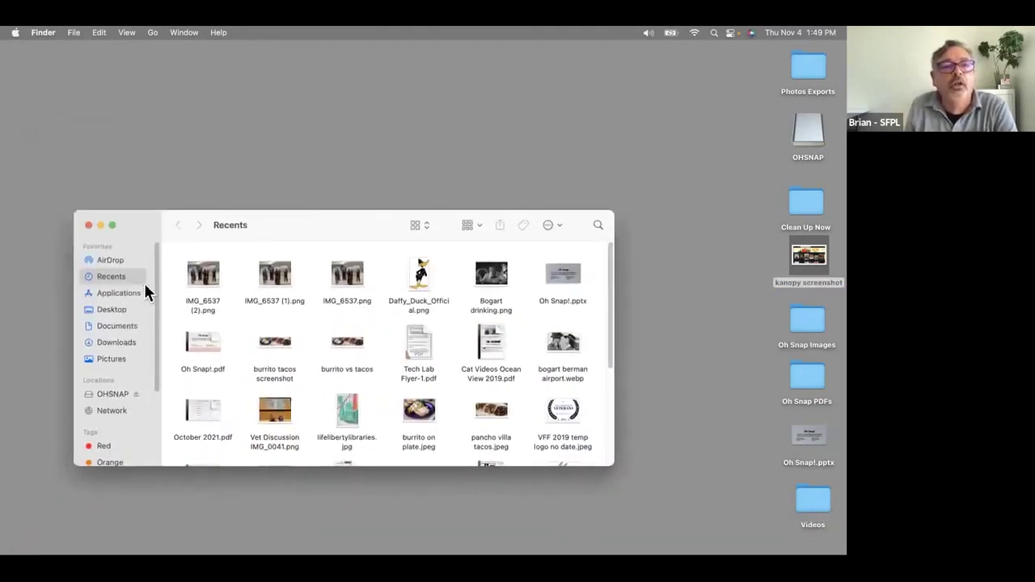
click(122, 288)
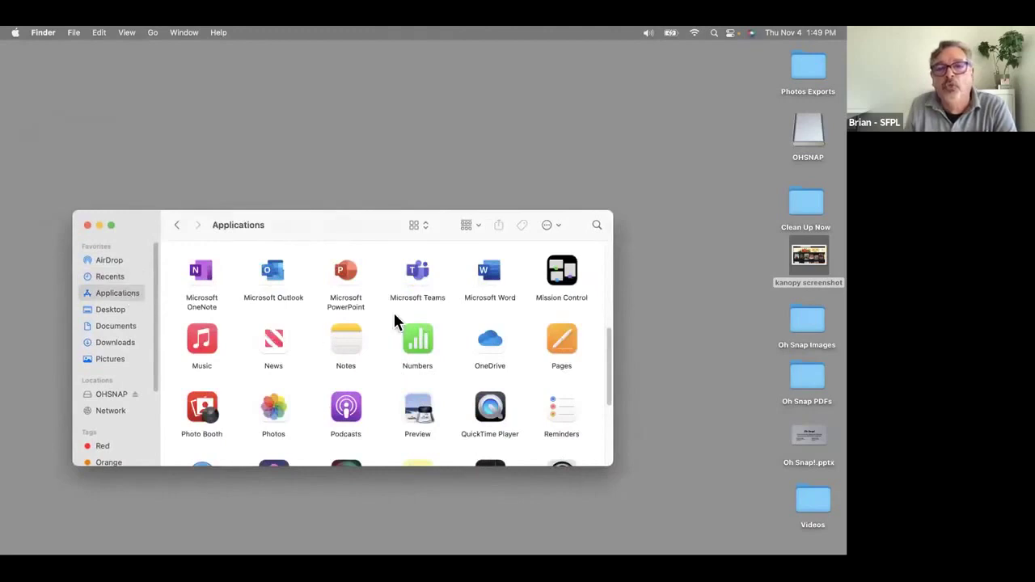
scroll(394, 308, up, 5)
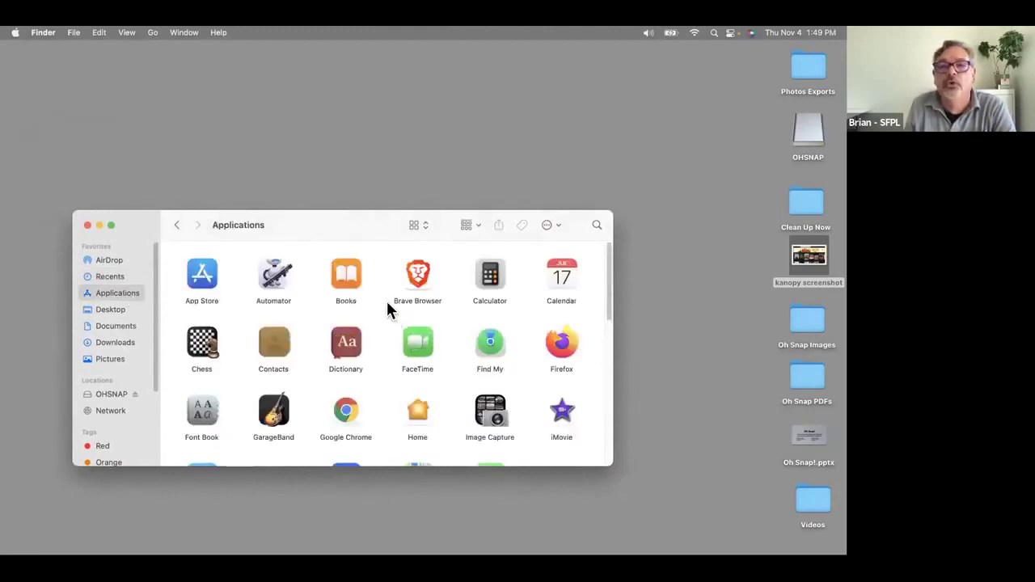
scroll(389, 306, down, 10)
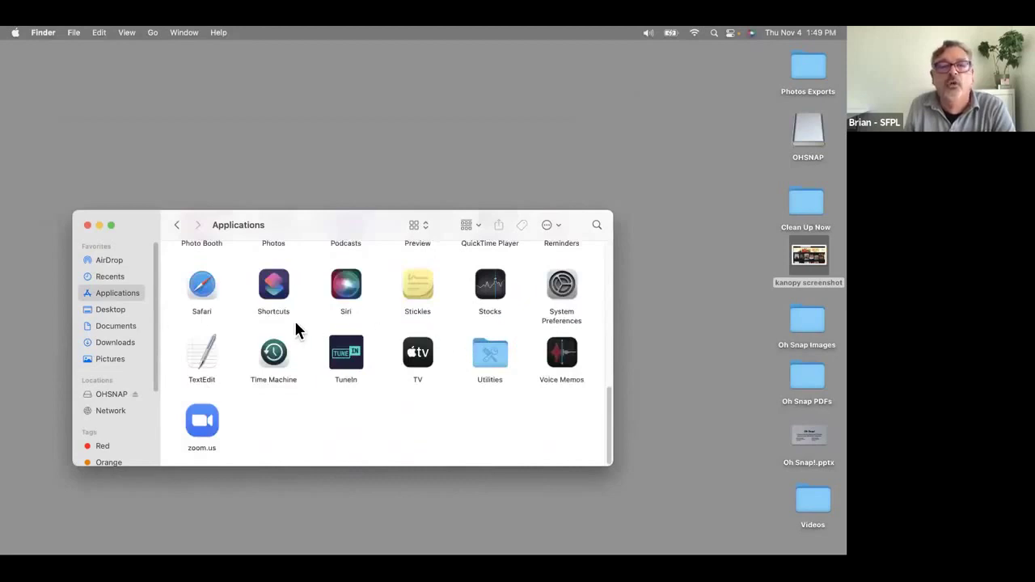
scroll(295, 329, up, 2)
Drag the Preview app from Applications into the Dock.
click(414, 272)
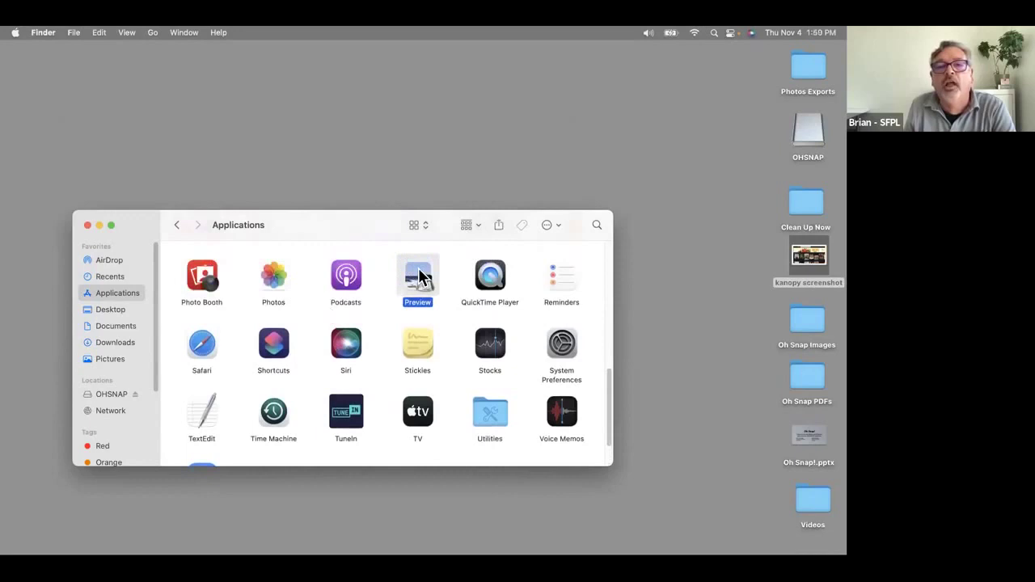
drag(420, 277, 238, 530)
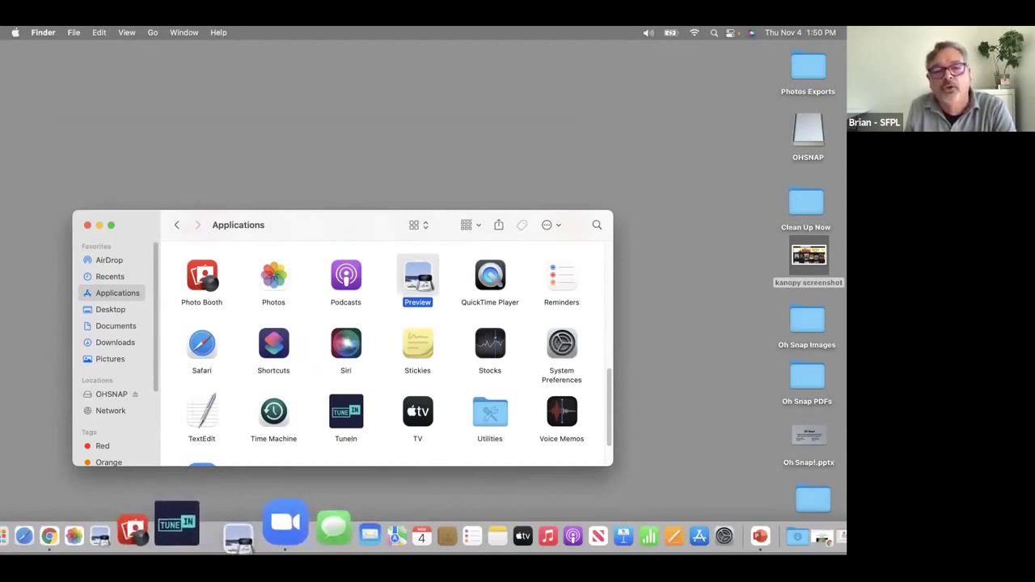
drag(239, 530, 384, 267)
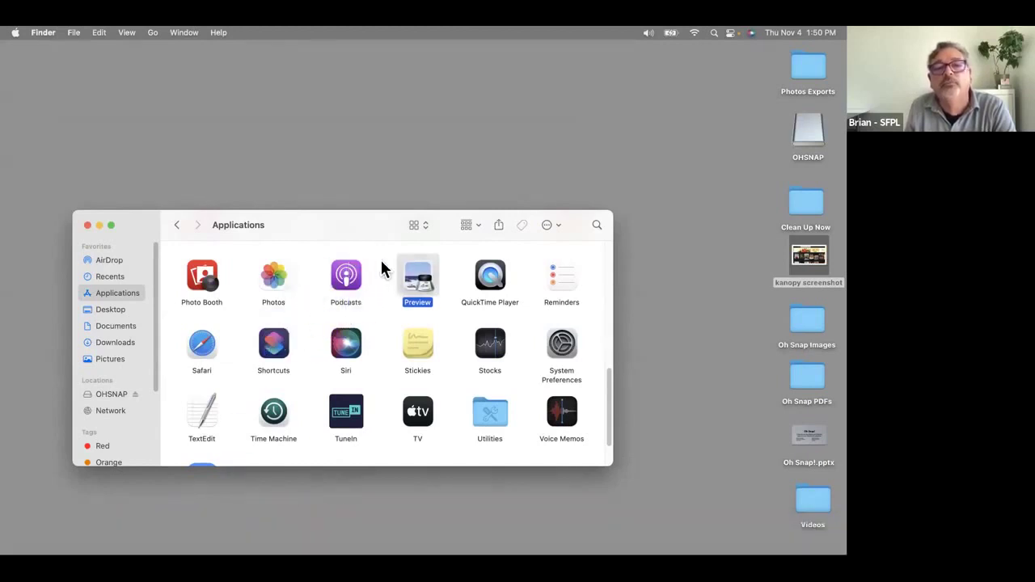
Close the Applications window and open Cat Videos Ocean View 2019.pdf from Oh Snap PDFs.
click(88, 226)
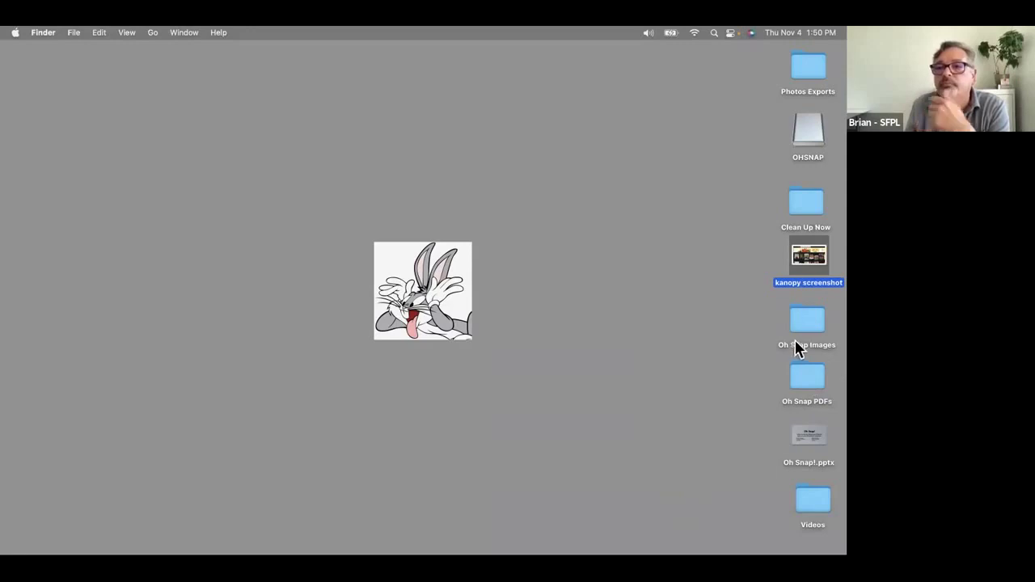
double_click(804, 371)
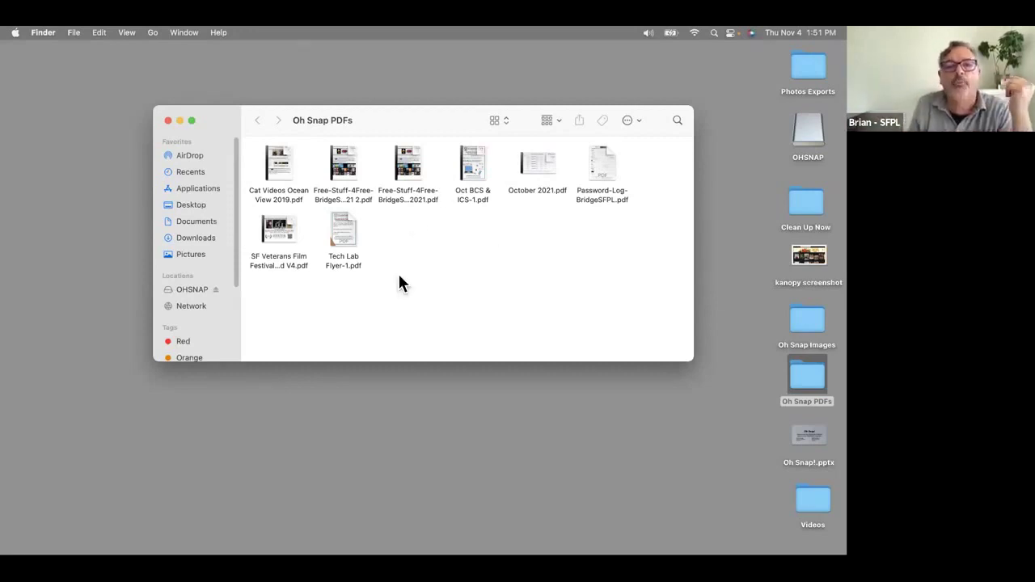
click(271, 162)
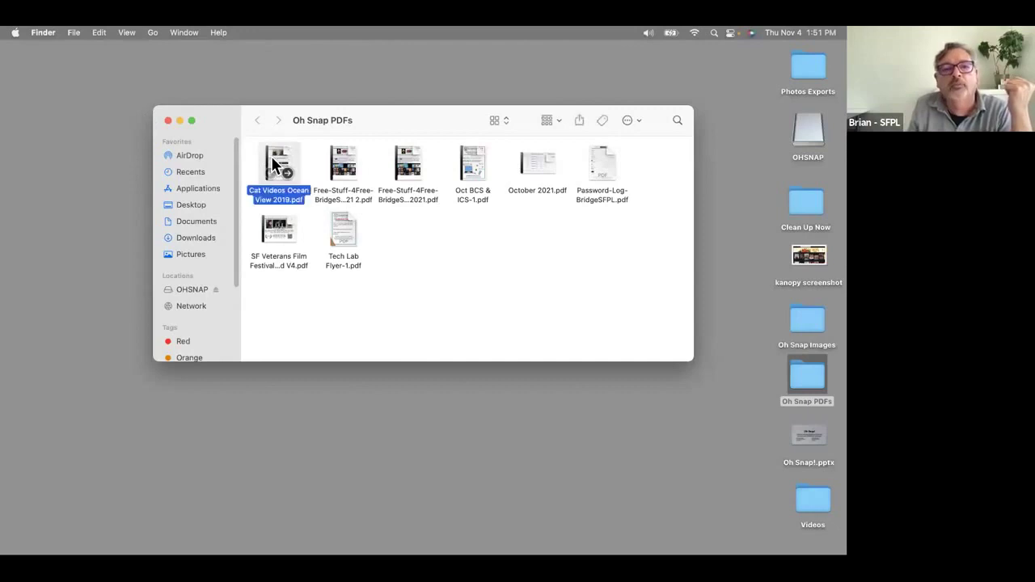
double_click(271, 156)
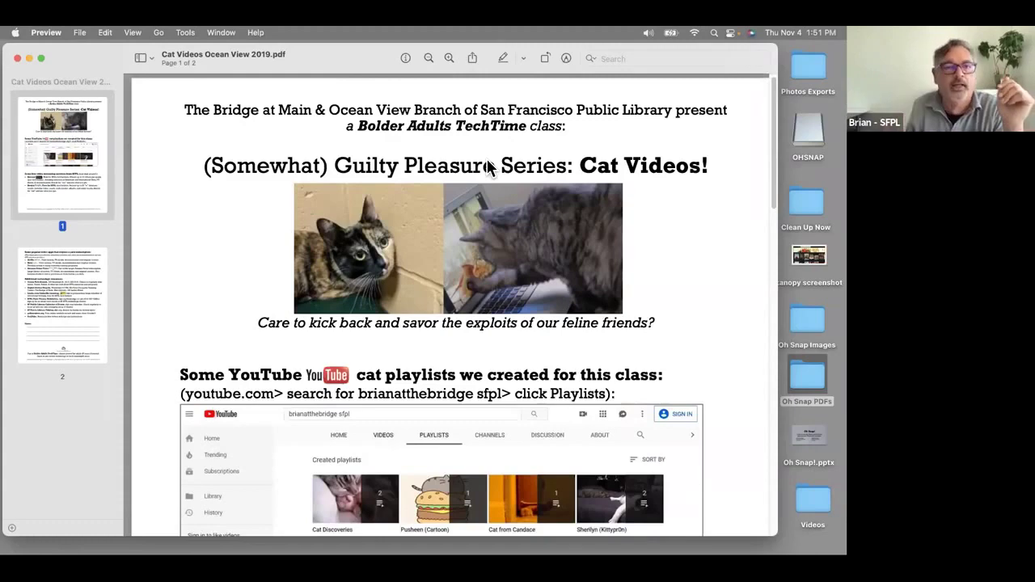
click(45, 275)
scroll(343, 280, down, 5)
scroll(338, 273, up, 5)
scroll(337, 268, up, 10)
scroll(324, 267, down, 12)
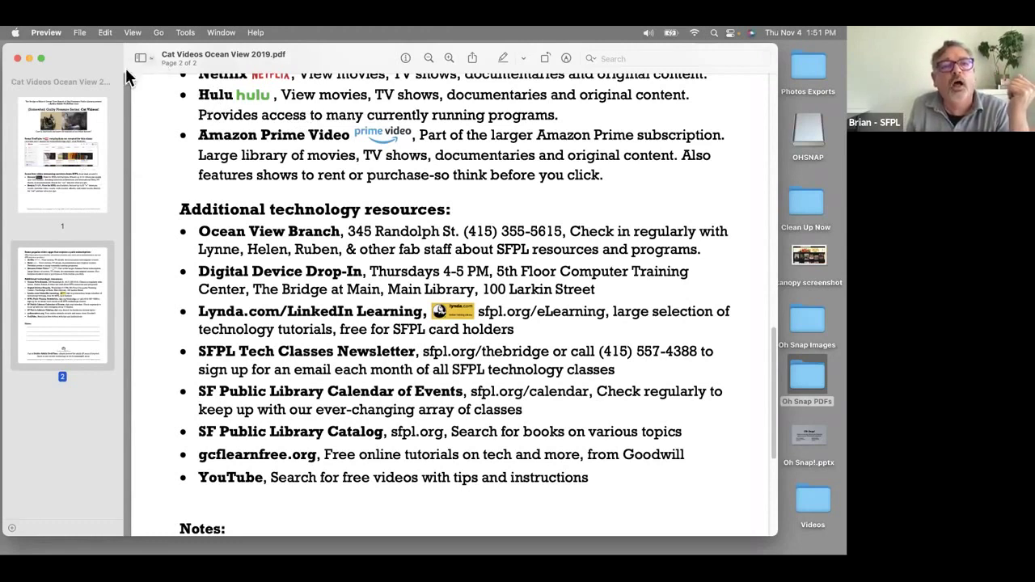
click(73, 170)
scroll(418, 198, down, 3)
scroll(417, 199, up, 3)
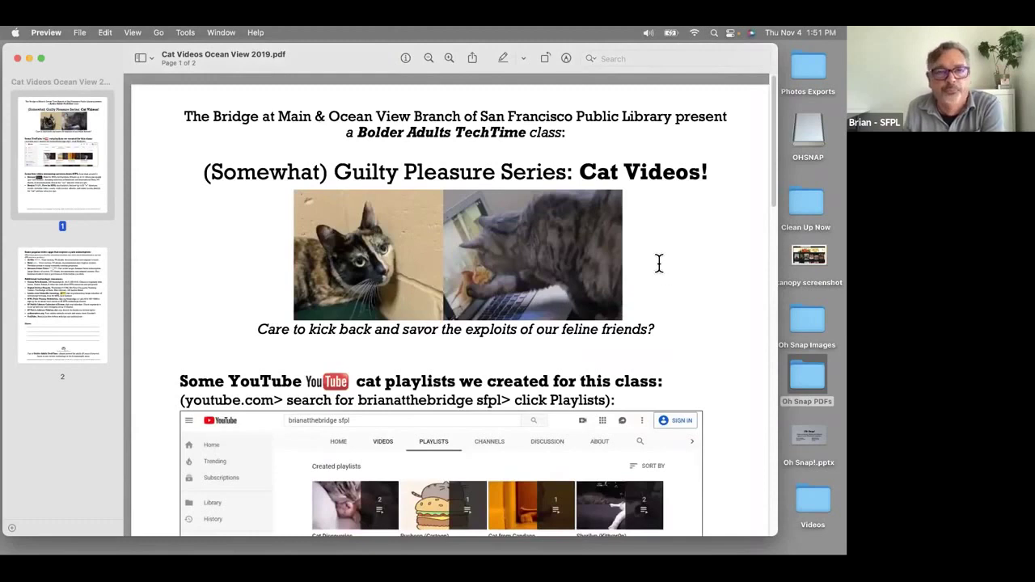
Add a speech bubble annotation and move it up between the two cats.
click(183, 33)
mouse_move(220, 175)
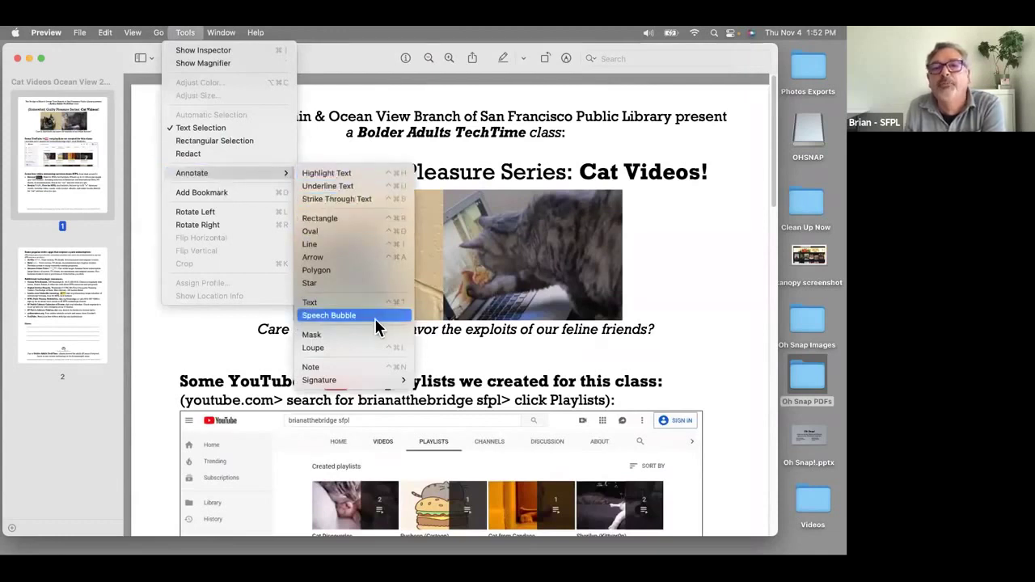
key(Escape)
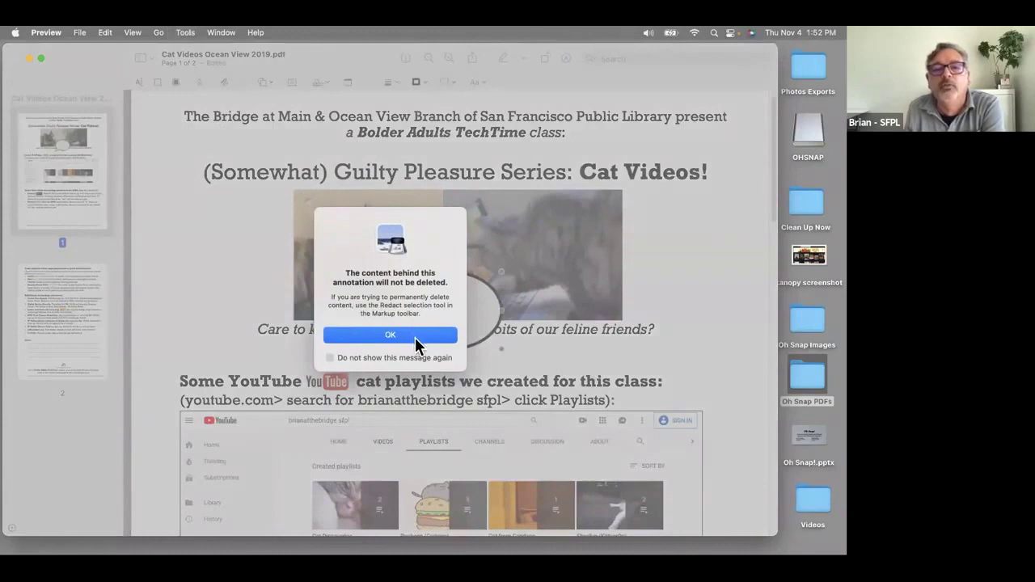
click(415, 340)
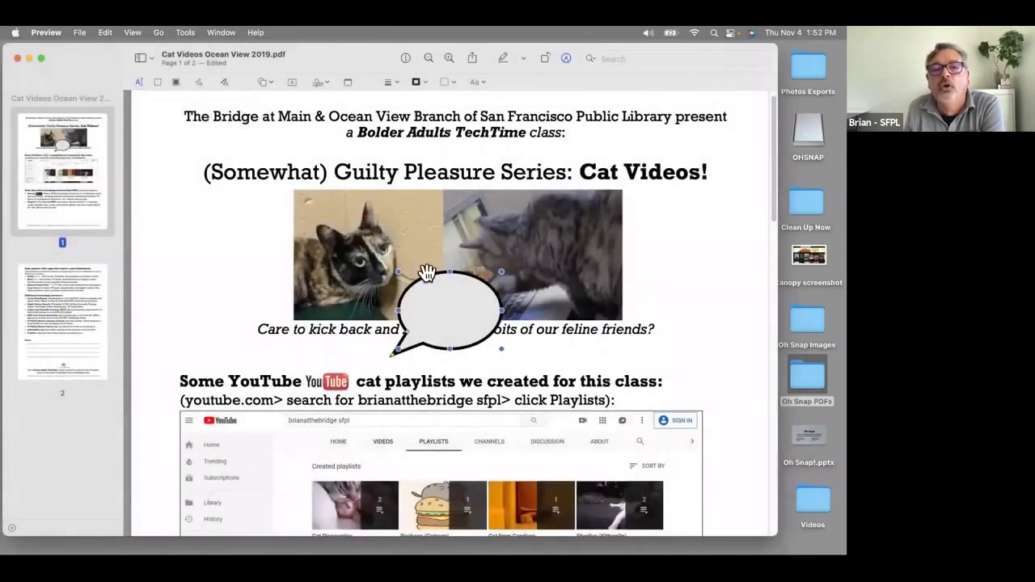
mouse_move(459, 279)
mouse_down()
mouse_move(685, 221)
mouse_move(690, 181)
mouse_move(703, 194)
mouse_move(490, 165)
mouse_move(465, 174)
mouse_move(477, 230)
mouse_move(441, 223)
mouse_move(627, 275)
mouse_move(663, 172)
mouse_move(474, 203)
mouse_move(458, 196)
mouse_move(470, 199)
mouse_up()
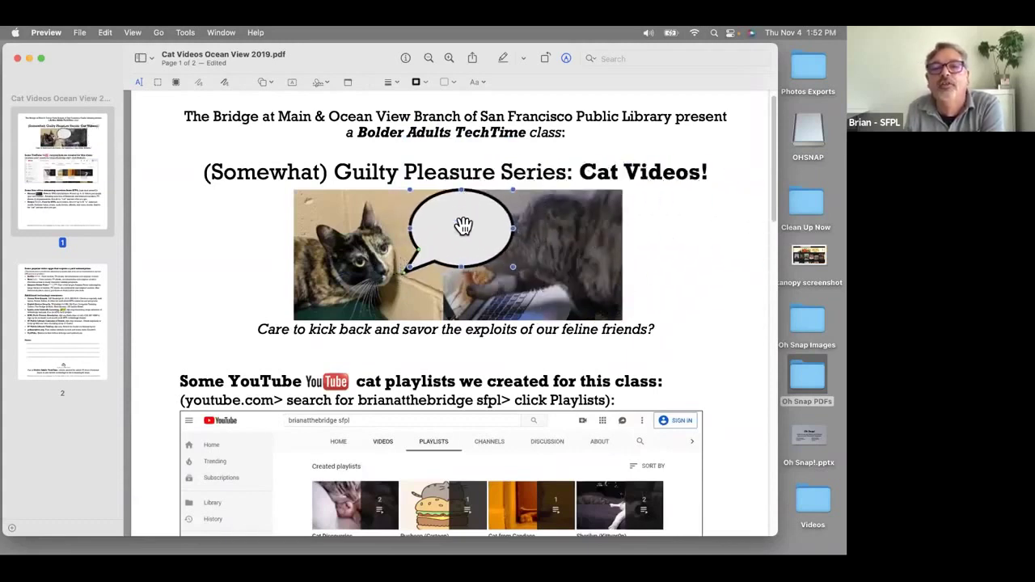
Type 'Howdy.' inside the speech bubble.
double_click(453, 227)
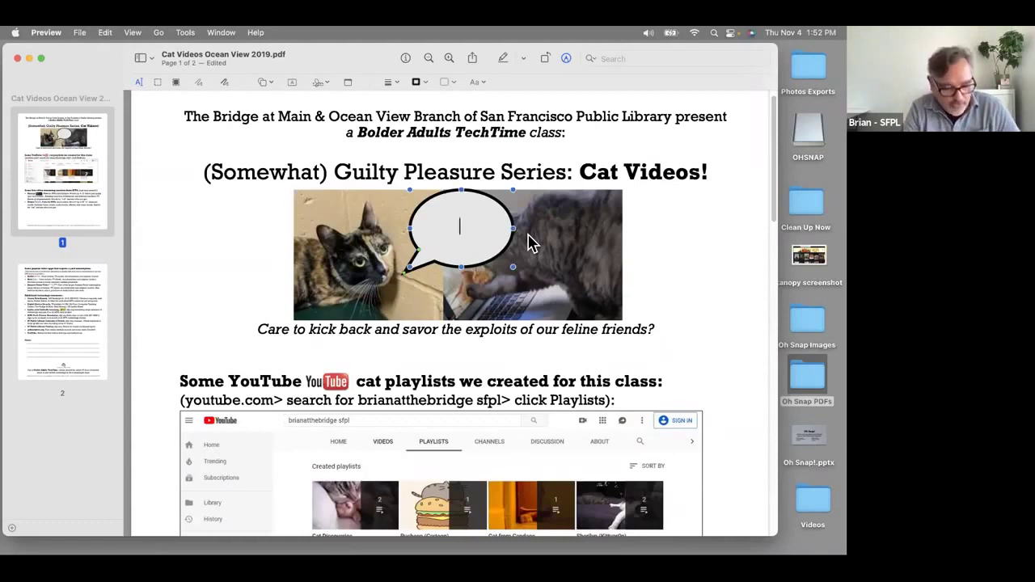
text(Howdy)
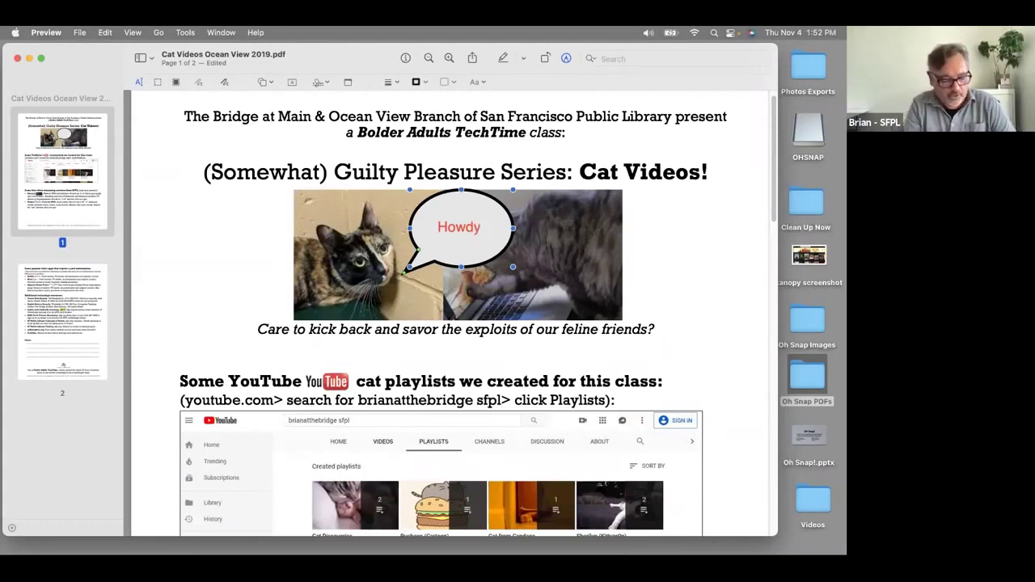
text(.)
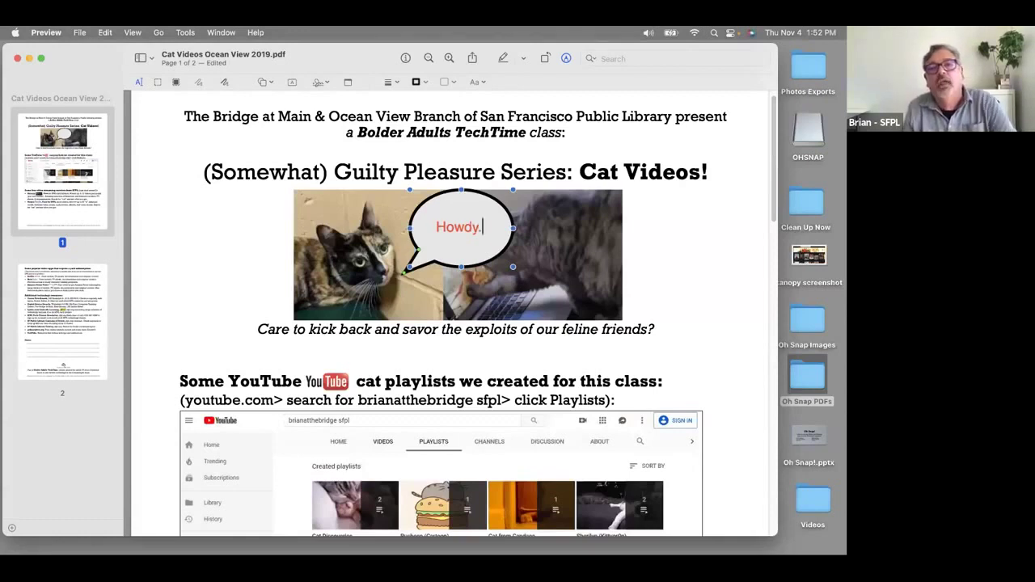
shift+click(474, 228)
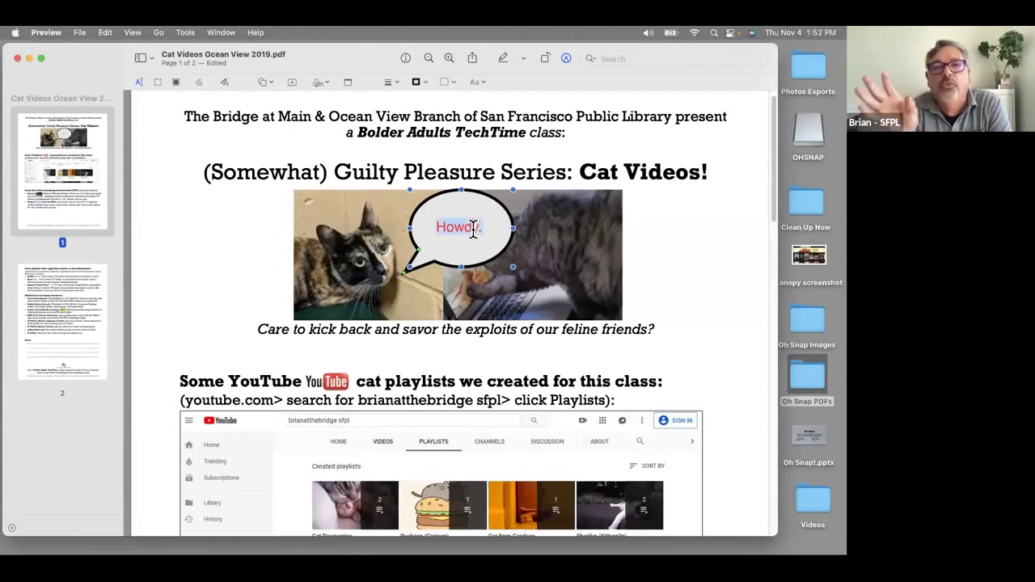
Make the bubble text black and shrink it to about 18 pt.
click(475, 82)
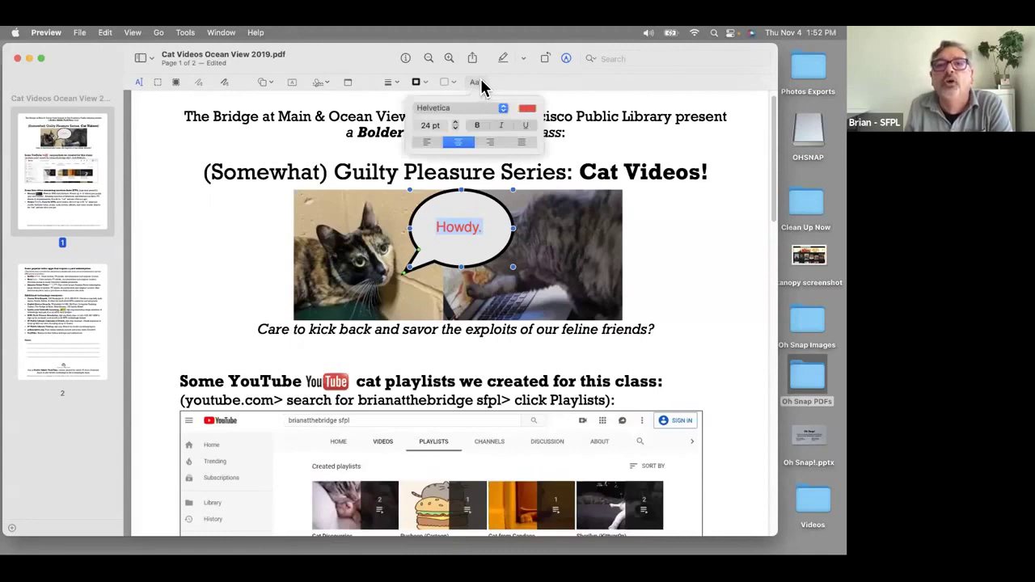
click(529, 109)
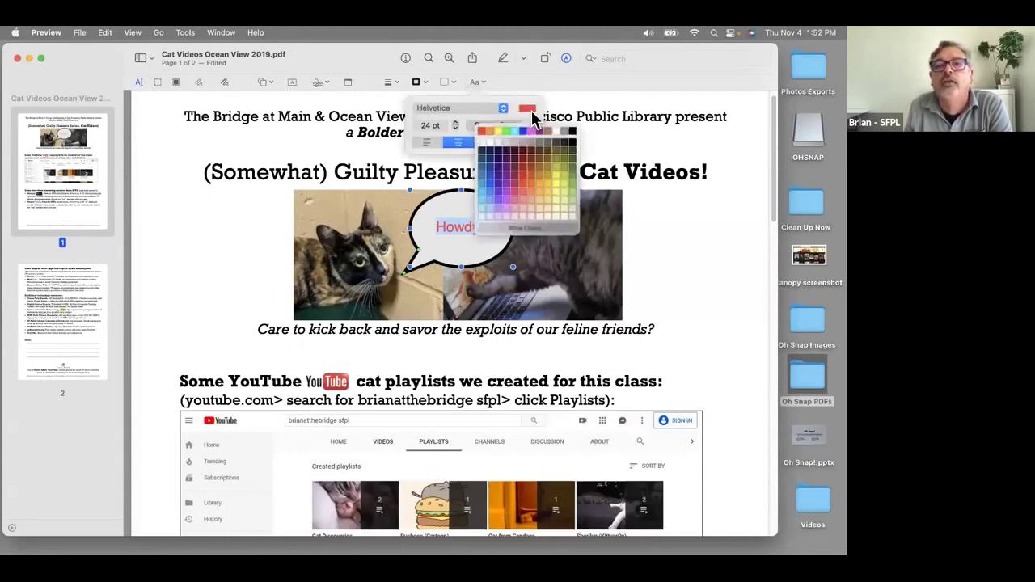
click(571, 131)
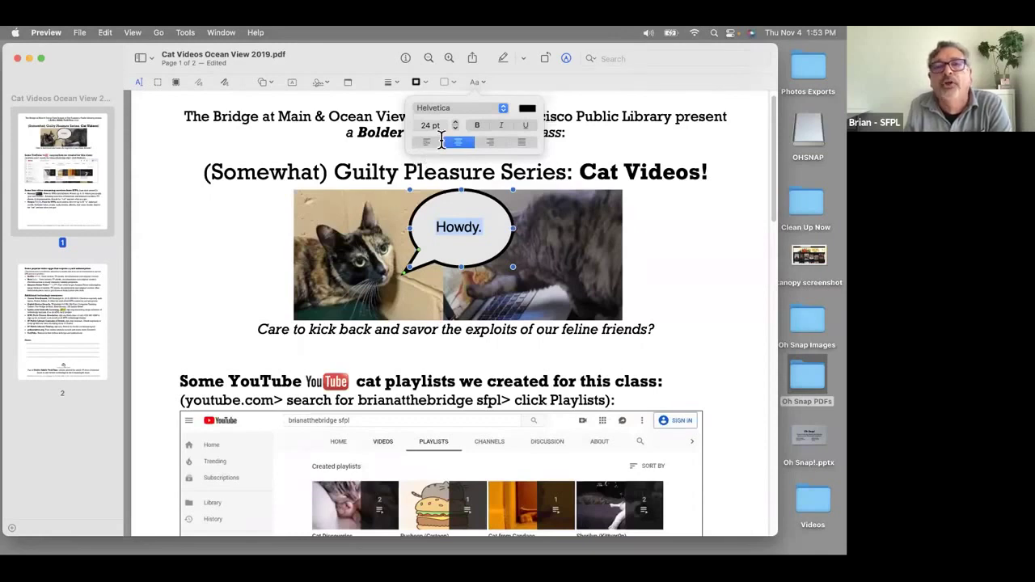
key(super+minus)
key(super+minus)
key(super+minus)
key(super+minus)
key(super+minus)
key(super+minus)
key(super+minus)
key(super+minus)
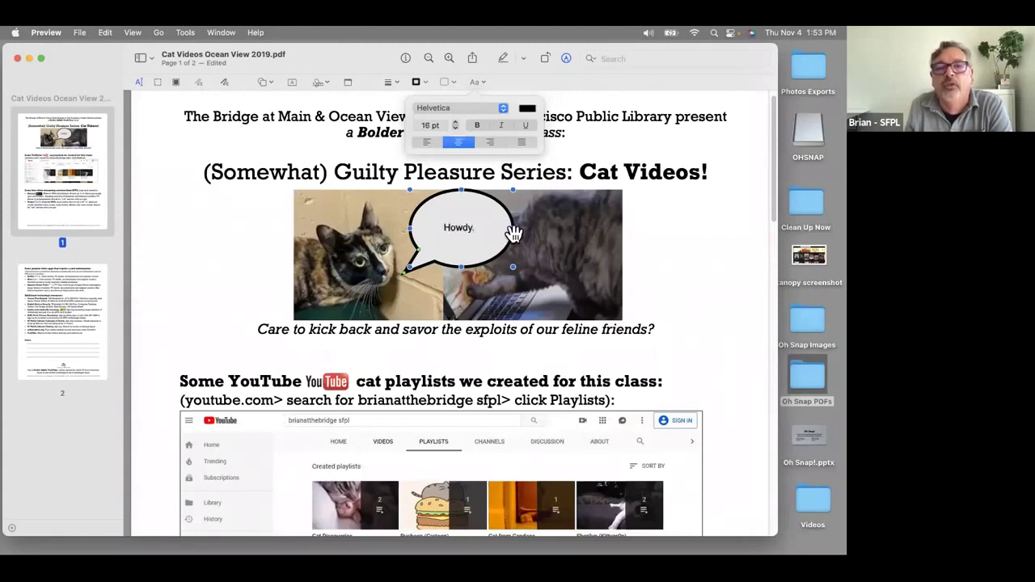
Enlarge the bubble, add 'This is an example of adding a speech balloon.', then narrow it to two lines.
drag(514, 228, 688, 259)
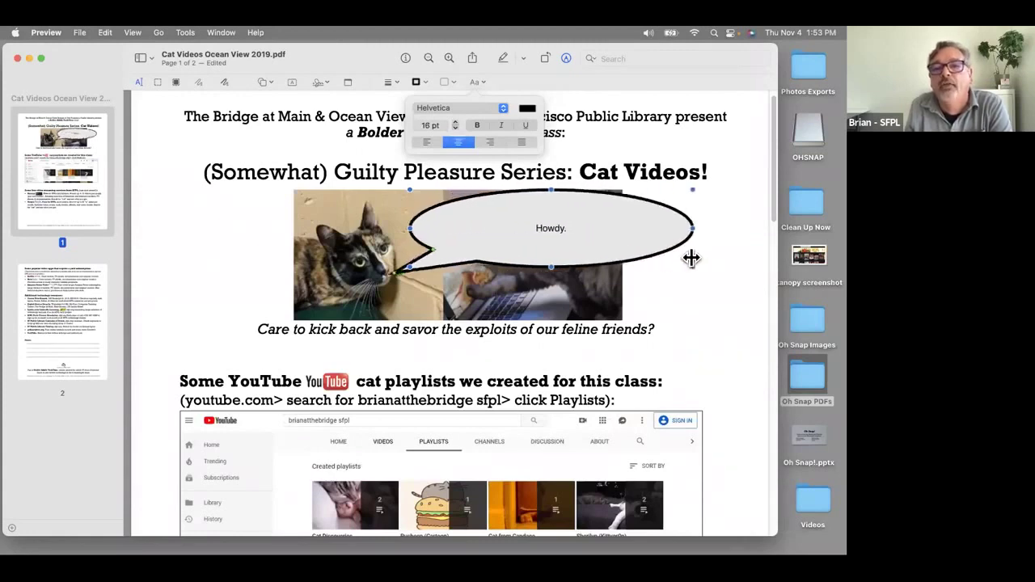
drag(552, 266, 553, 304)
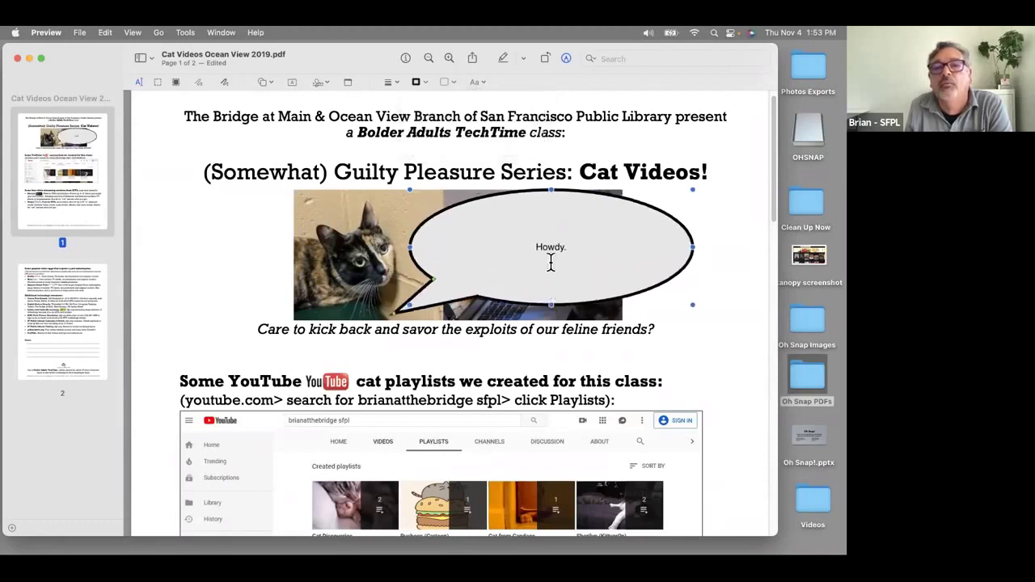
click(567, 247)
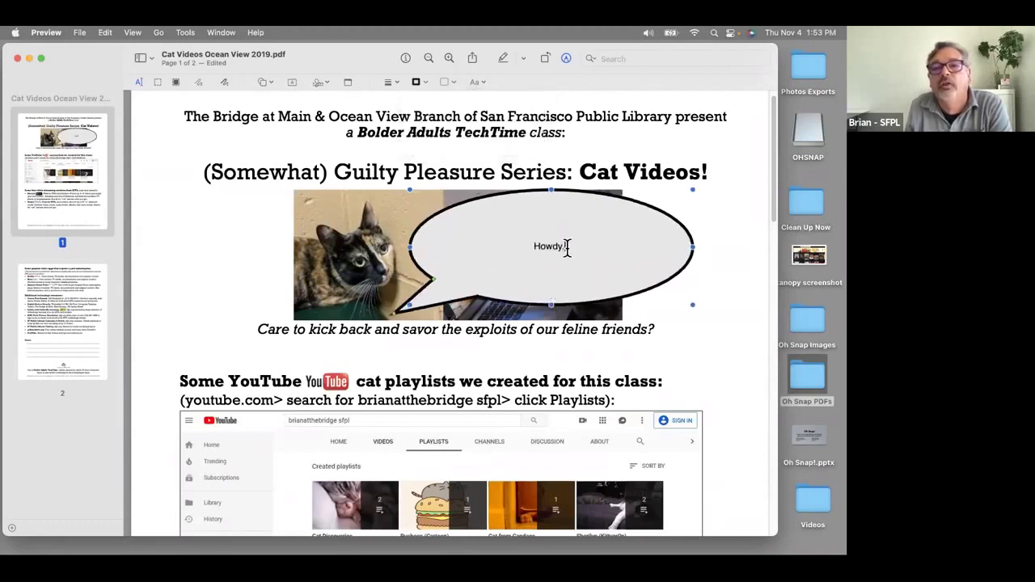
text(This is an ex)
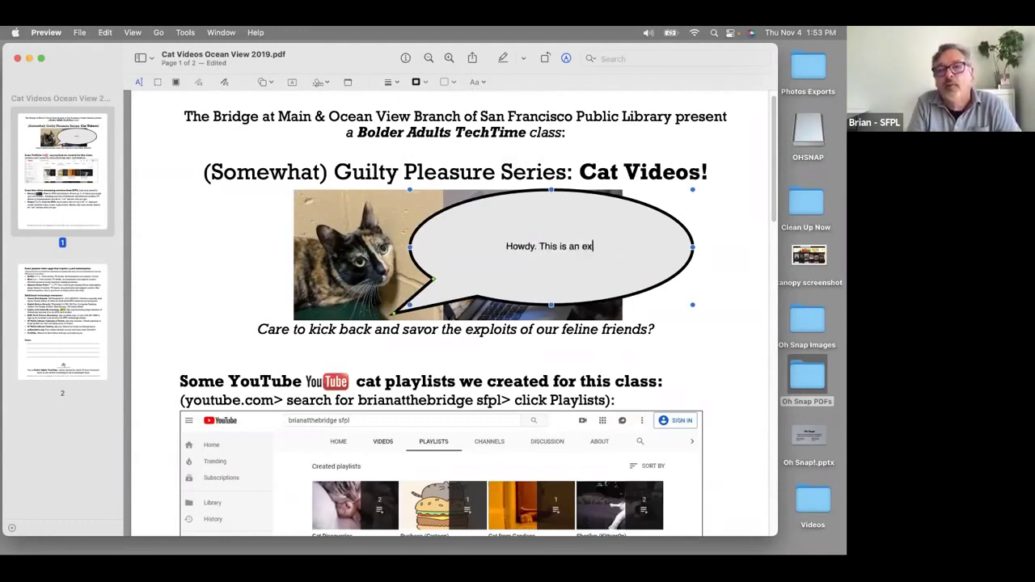
text(apel)
key(BackSpace)
key(BackSpace)
key(BackSpace)
text(mple of adding a speech ballon)
key(BackSpace)
text(on.)
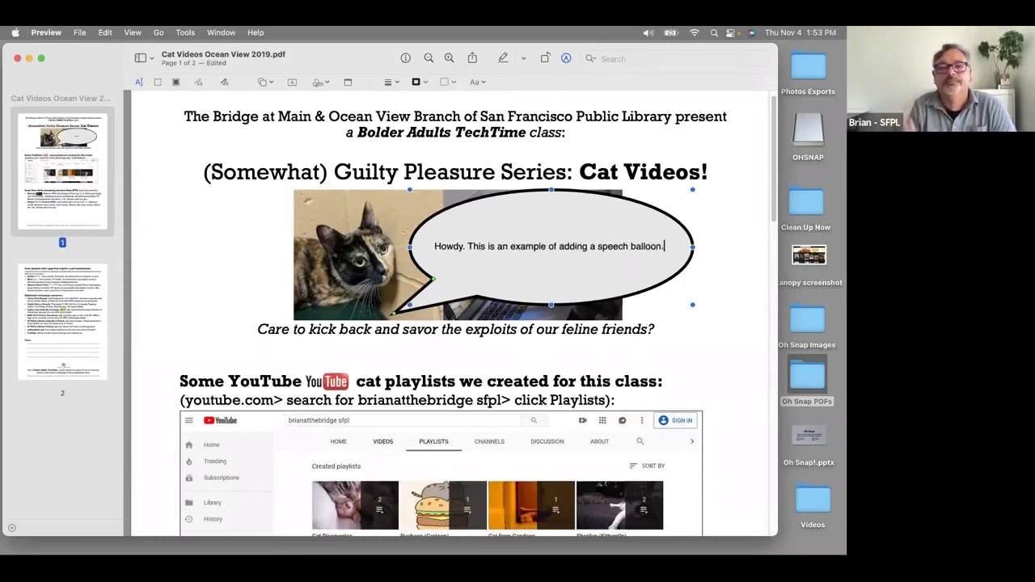
drag(550, 302, 548, 257)
drag(689, 221, 548, 232)
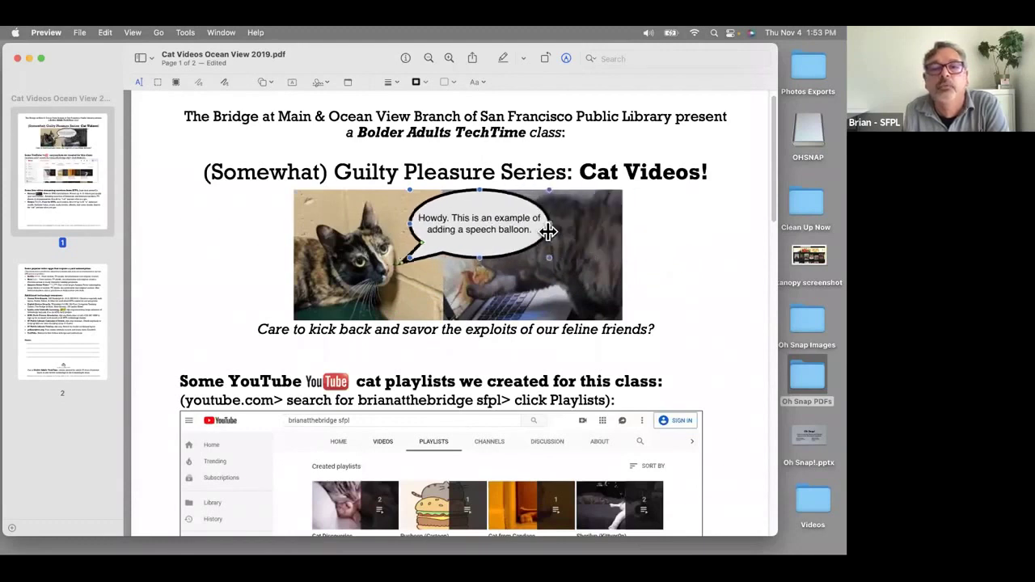
Hide the page thumbnail sidebar from the View menu.
scroll(536, 329, down, 10)
scroll(532, 326, up, 5)
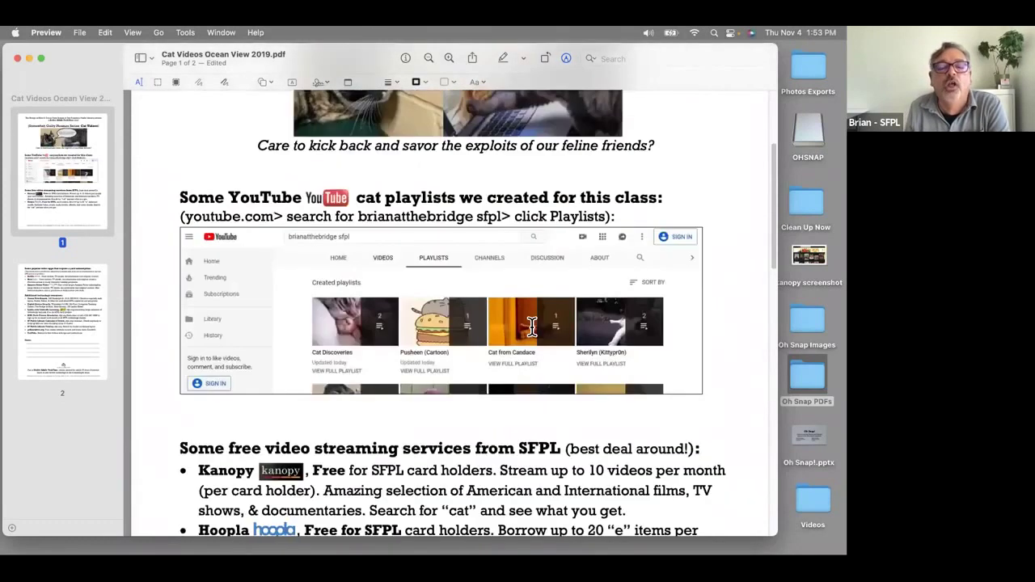
scroll(532, 326, up, 5)
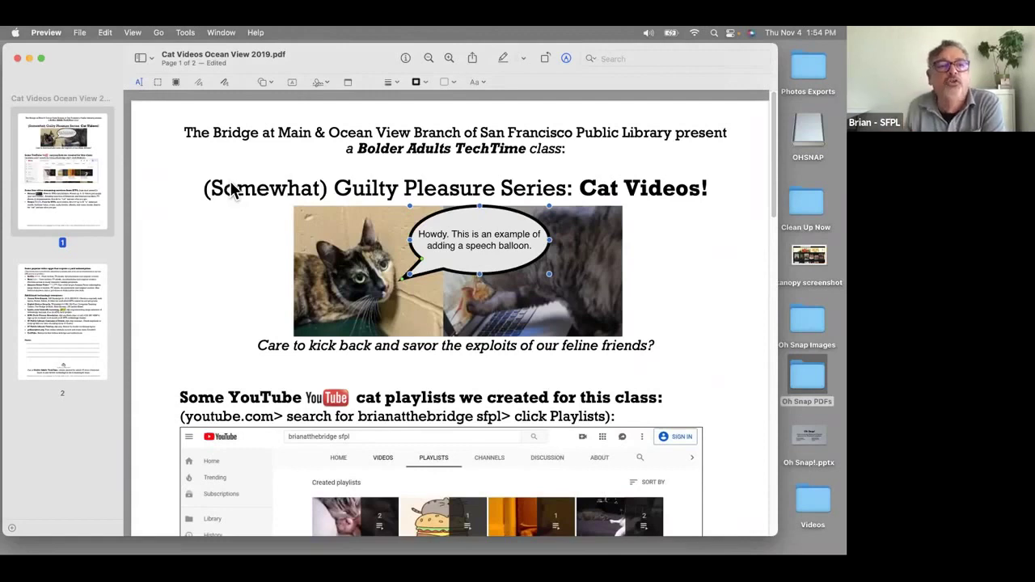
click(53, 102)
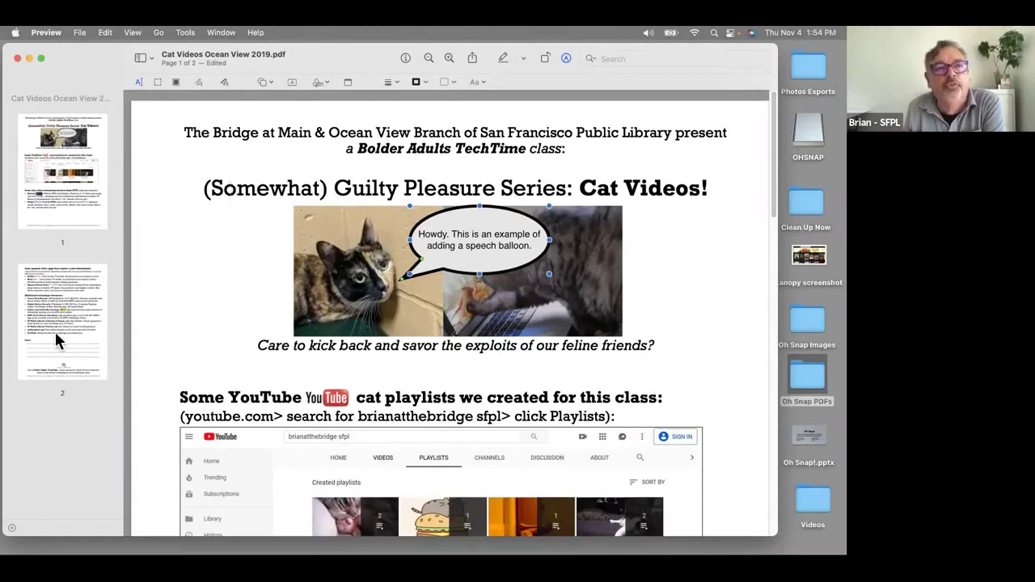
click(134, 36)
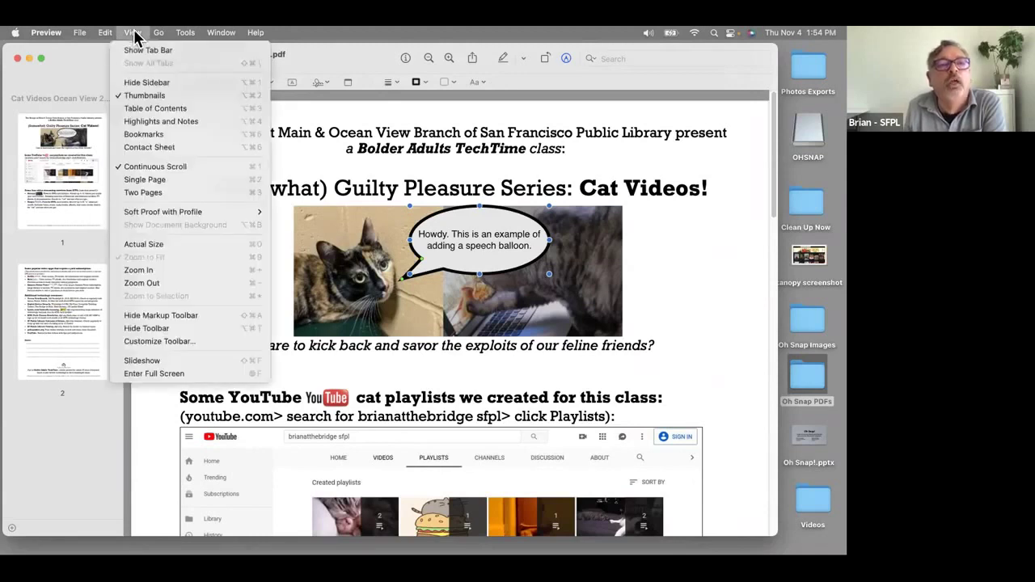
click(141, 96)
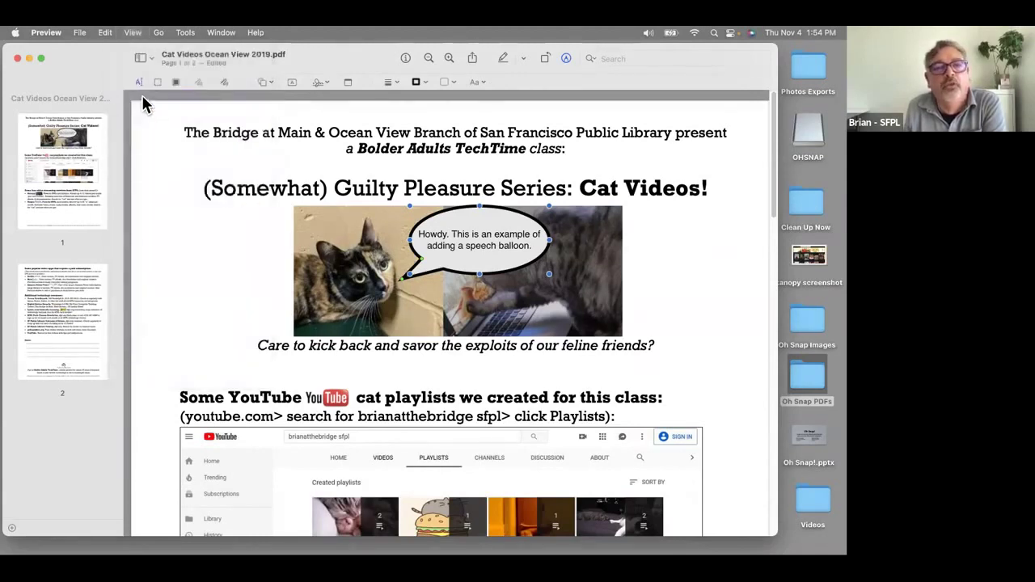
click(133, 33)
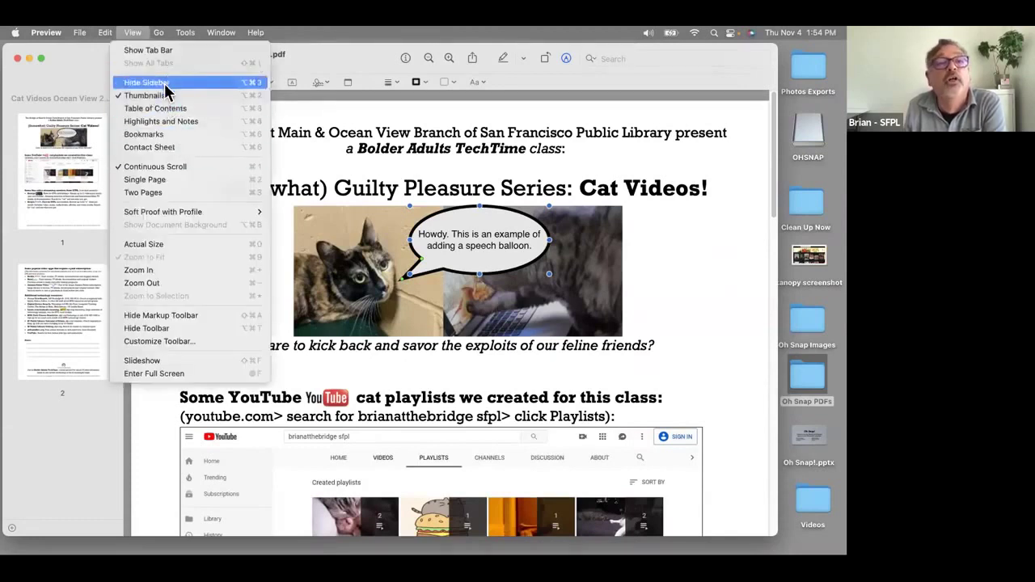
click(164, 84)
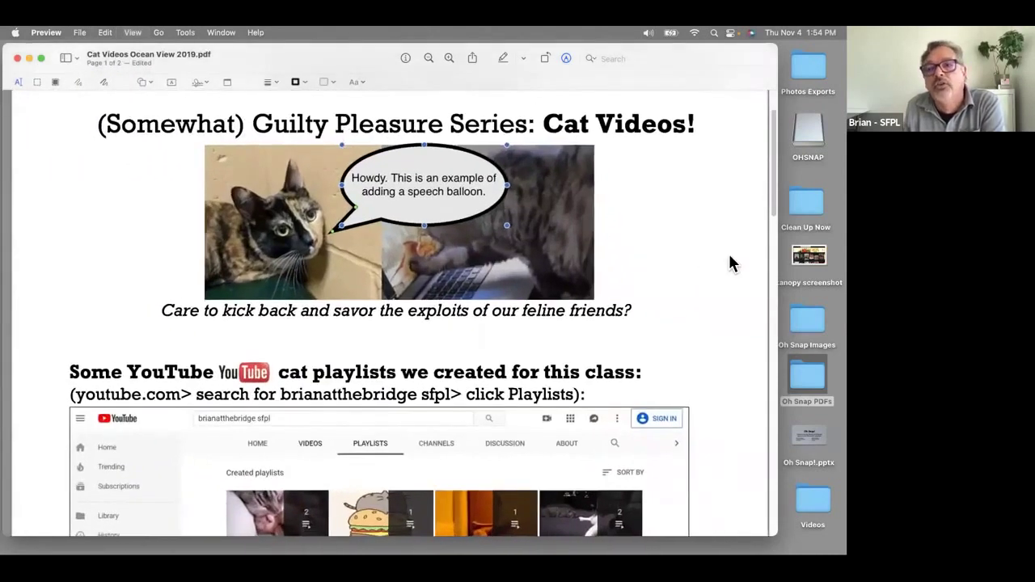
Widen the Preview window so the flyer page displays larger.
drag(778, 283, 829, 285)
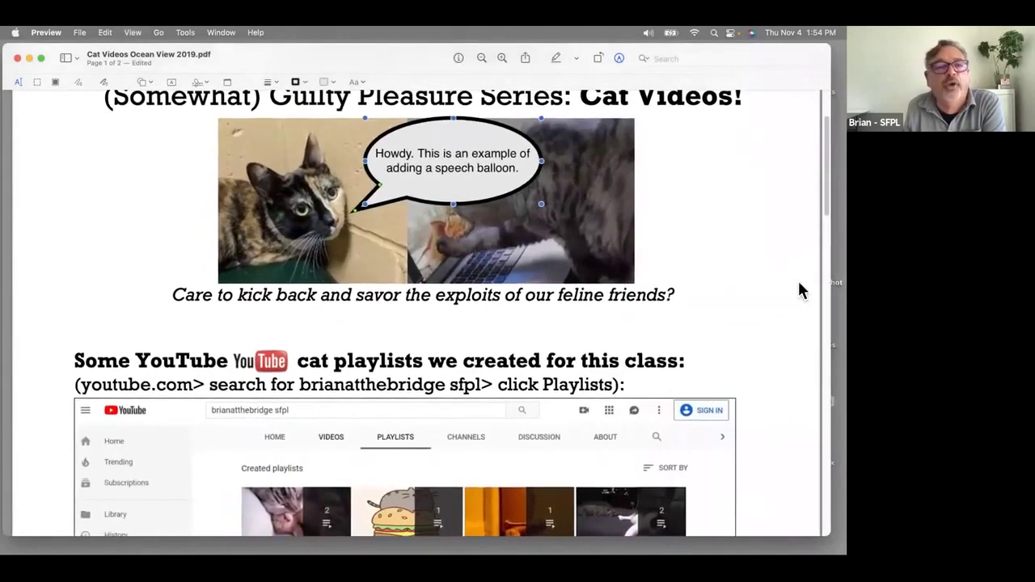
scroll(597, 240, down, 8)
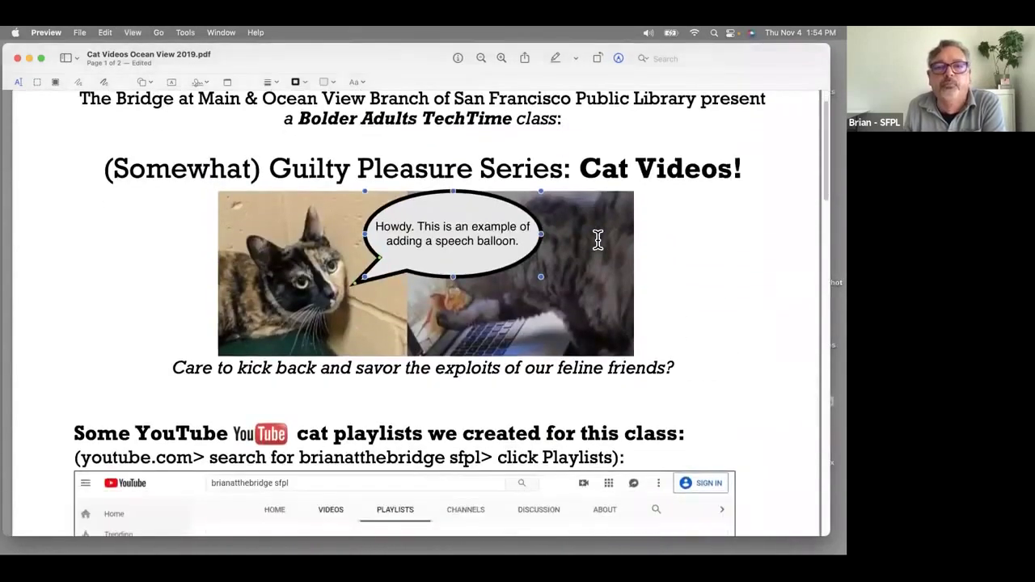
scroll(405, 207, down, 15)
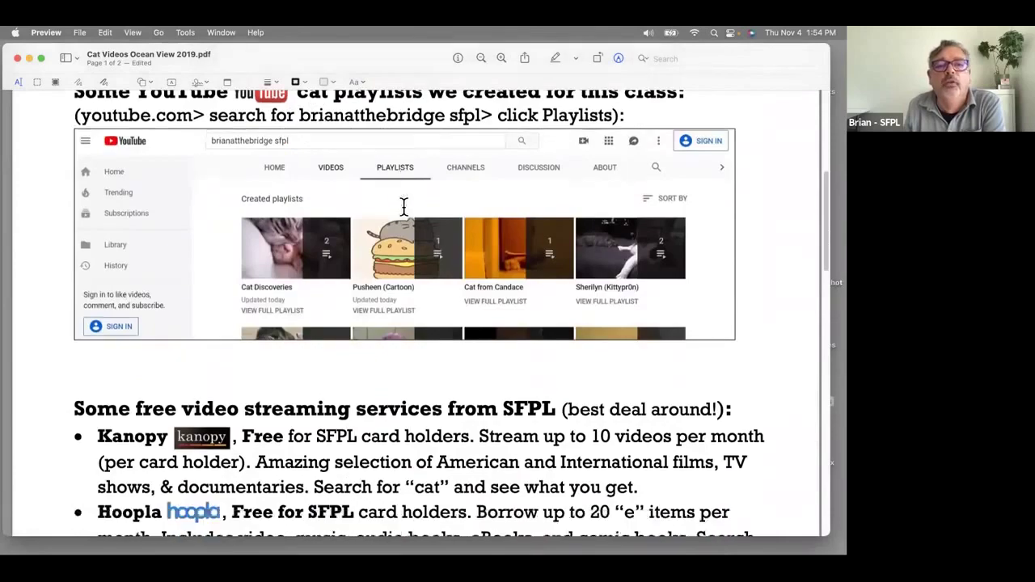
scroll(405, 207, down, 17)
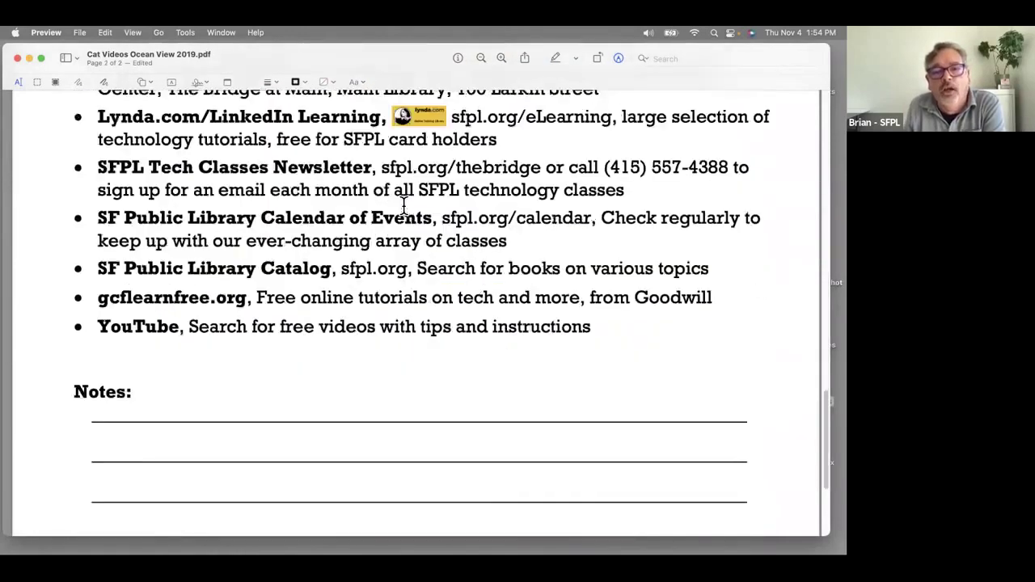
scroll(405, 204, up, 6)
scroll(405, 205, up, 20)
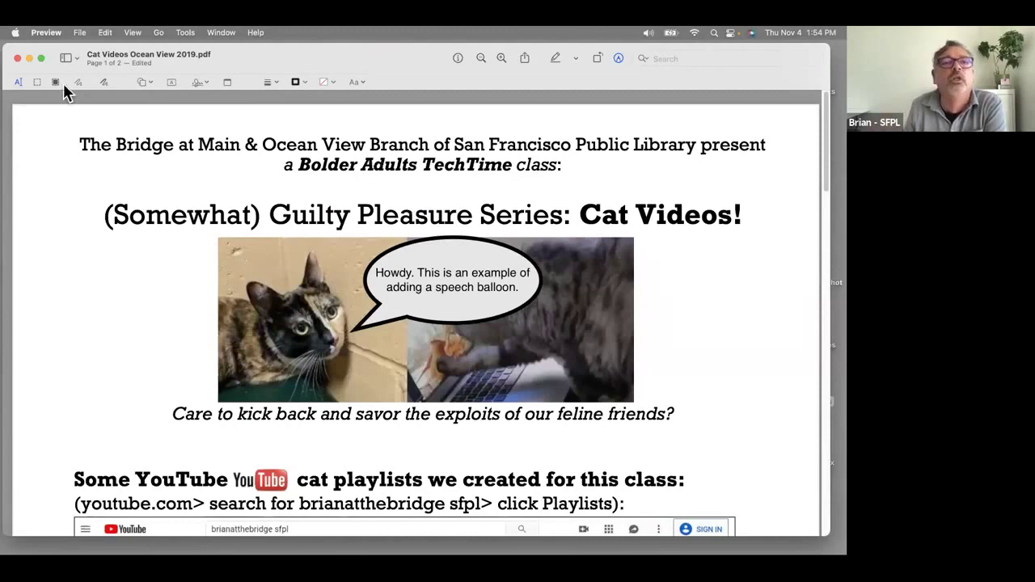
Duplicate the flyer and save the copy as 'Cat Videos Ocean View 2019 One Page'.
click(80, 33)
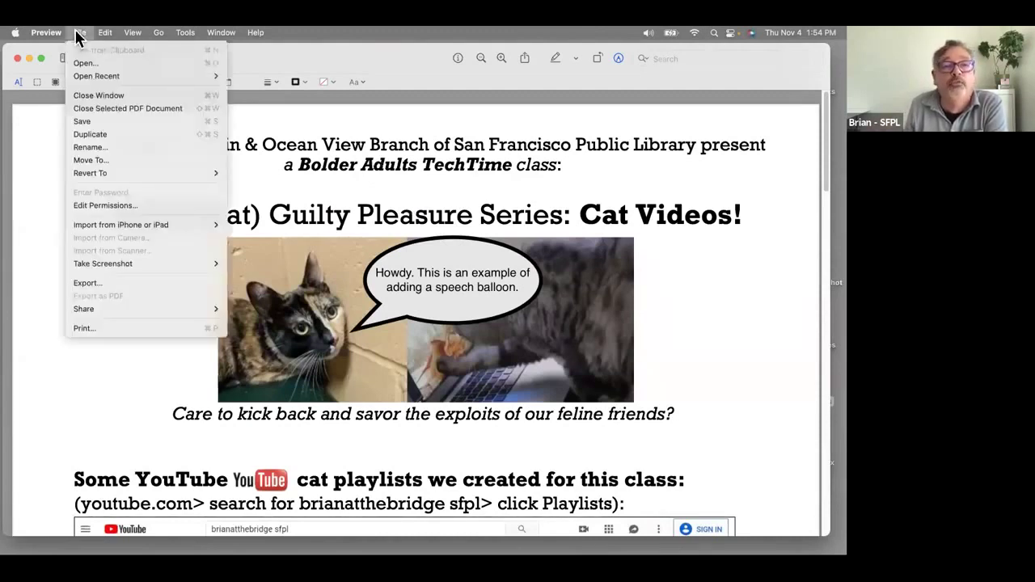
click(98, 135)
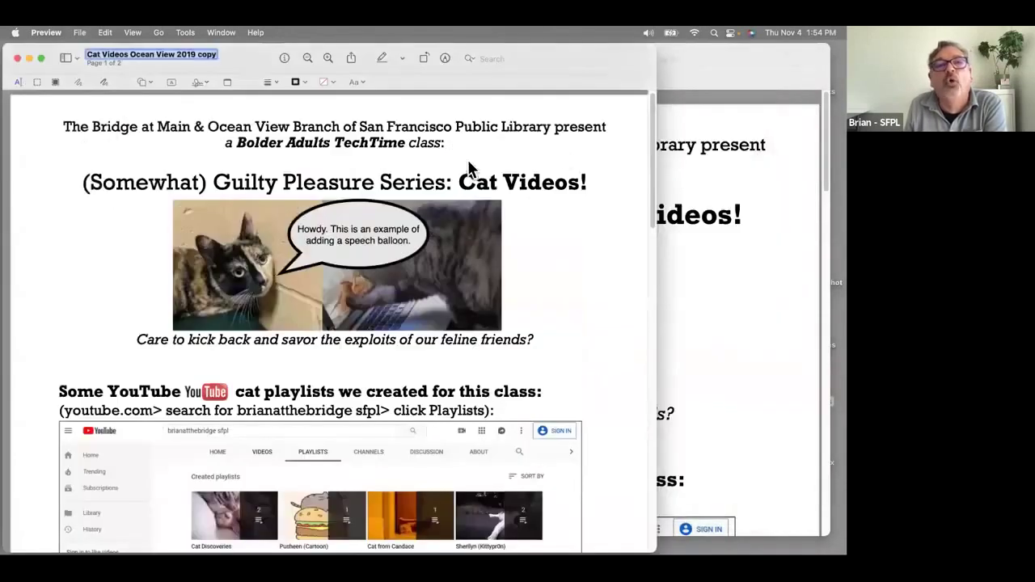
click(80, 32)
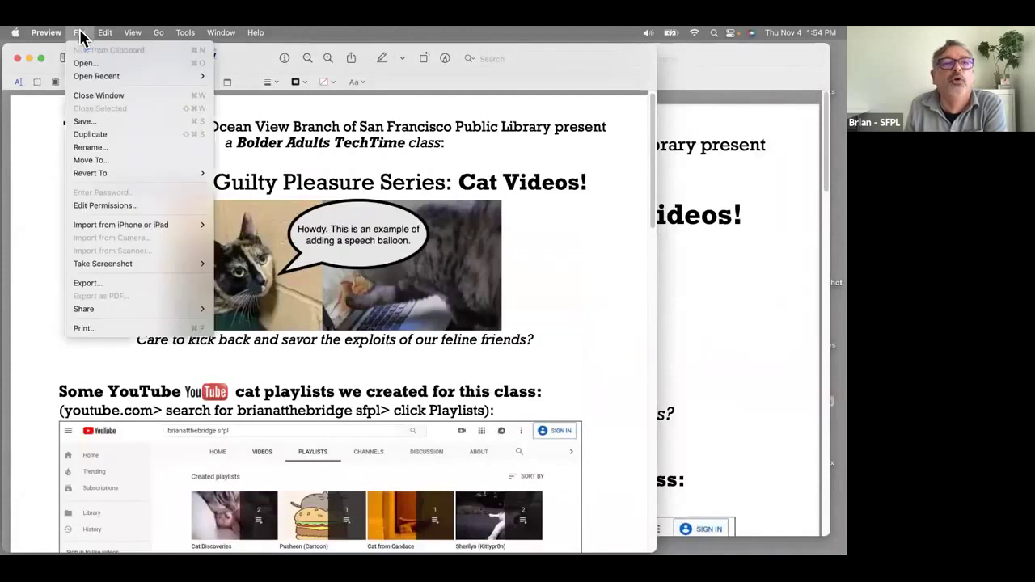
click(97, 121)
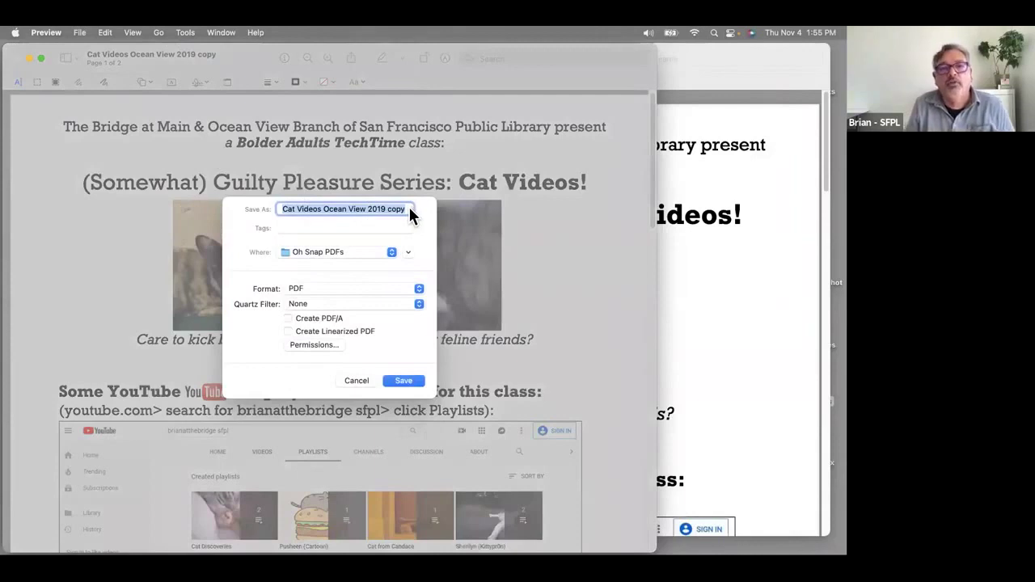
click(410, 209)
key(BackSpace)
key(BackSpace)
key(BackSpace)
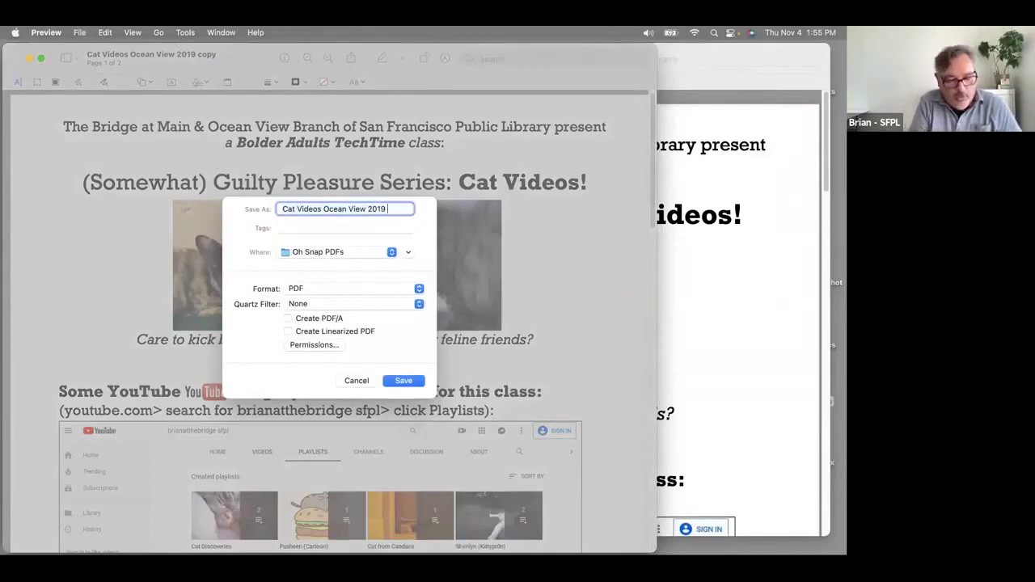
text(One Page)
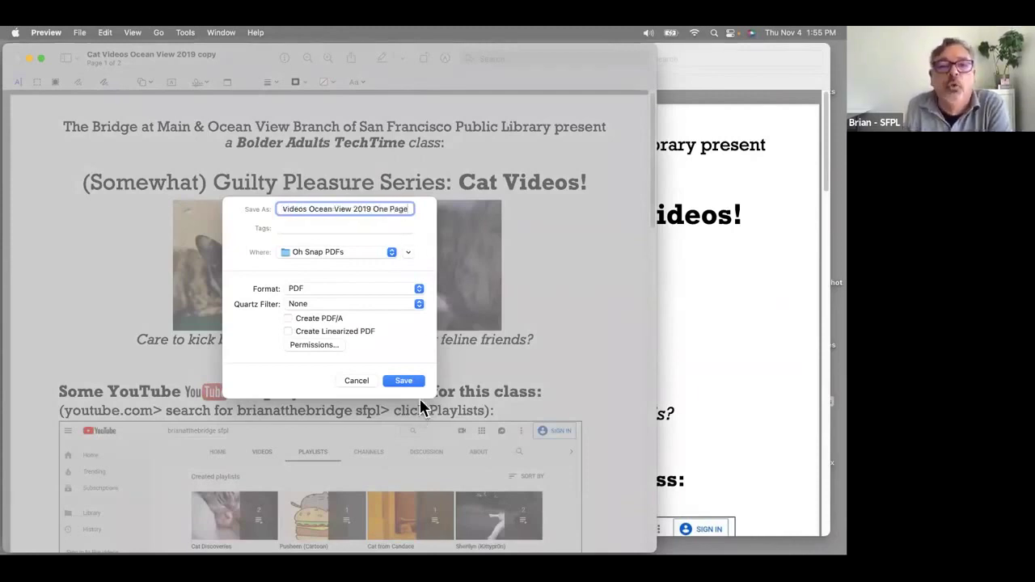
click(404, 381)
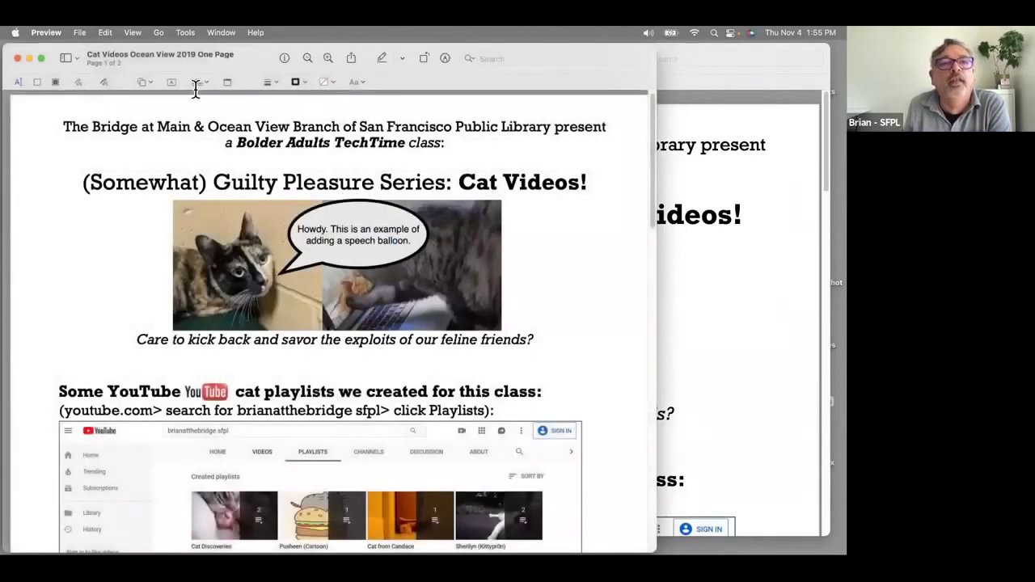
Delete page 2 from the thumbnails sidebar and save the One Page PDF.
click(132, 33)
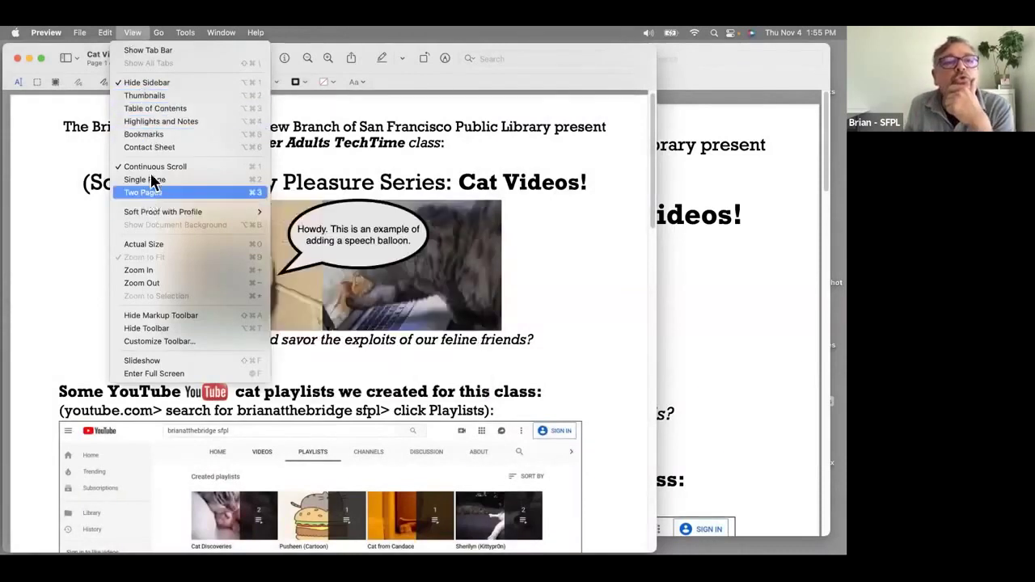
click(154, 96)
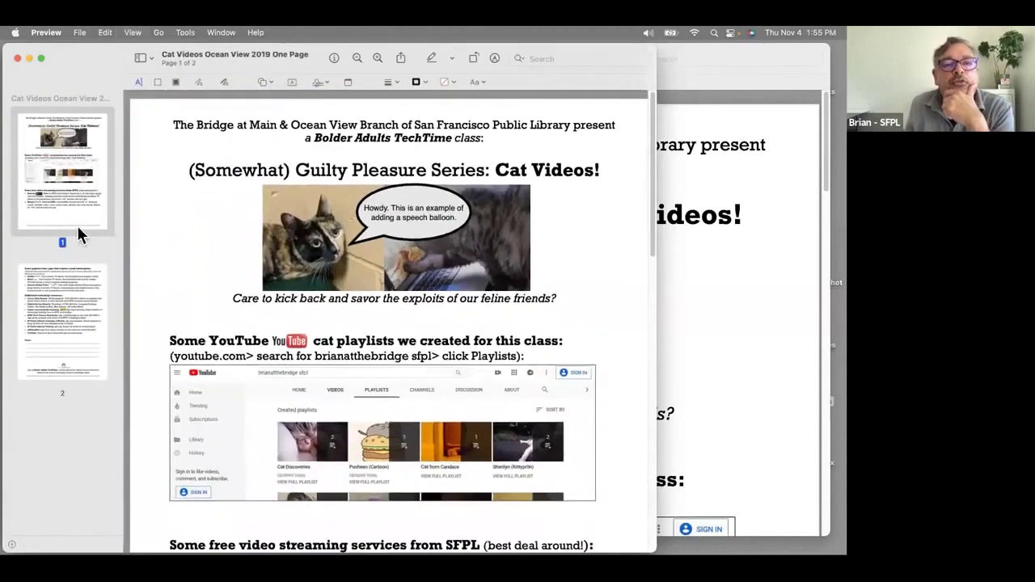
click(66, 299)
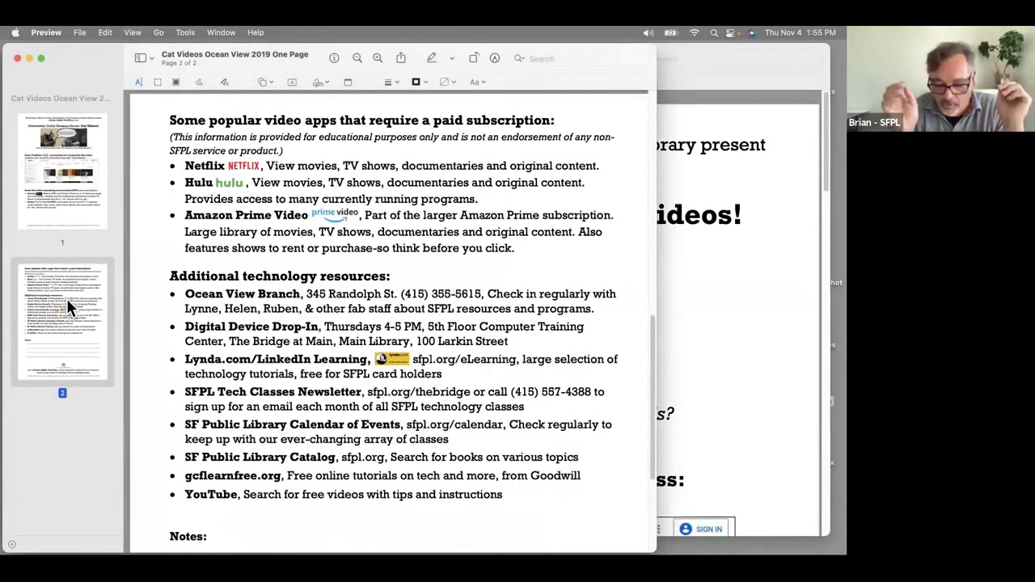
key(BackSpace)
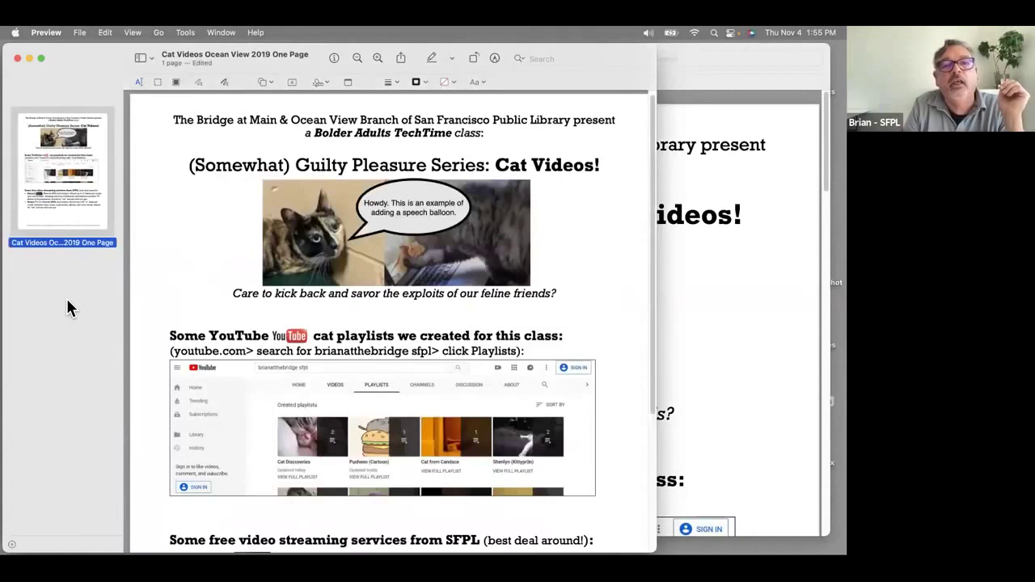
click(79, 33)
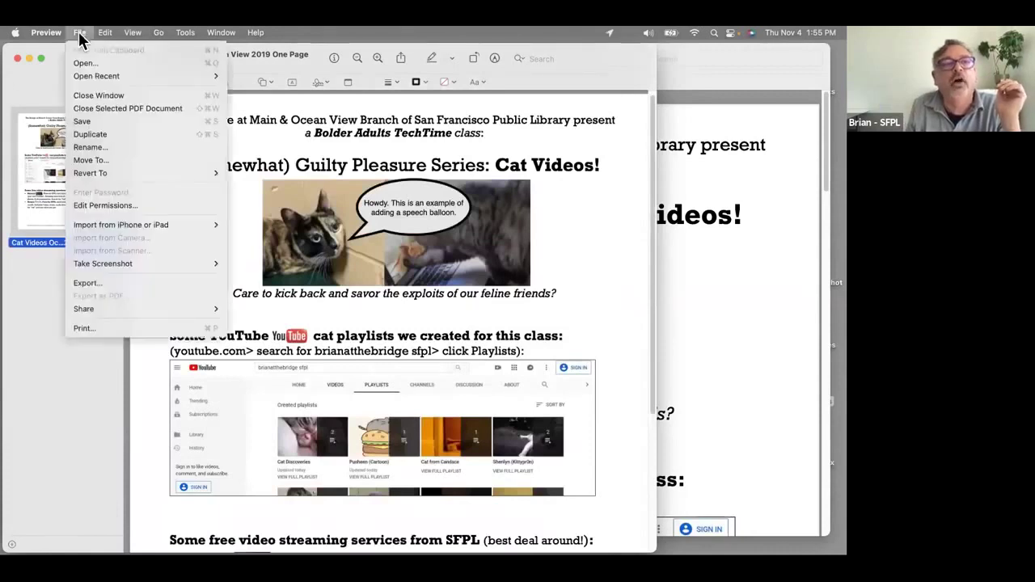
click(99, 116)
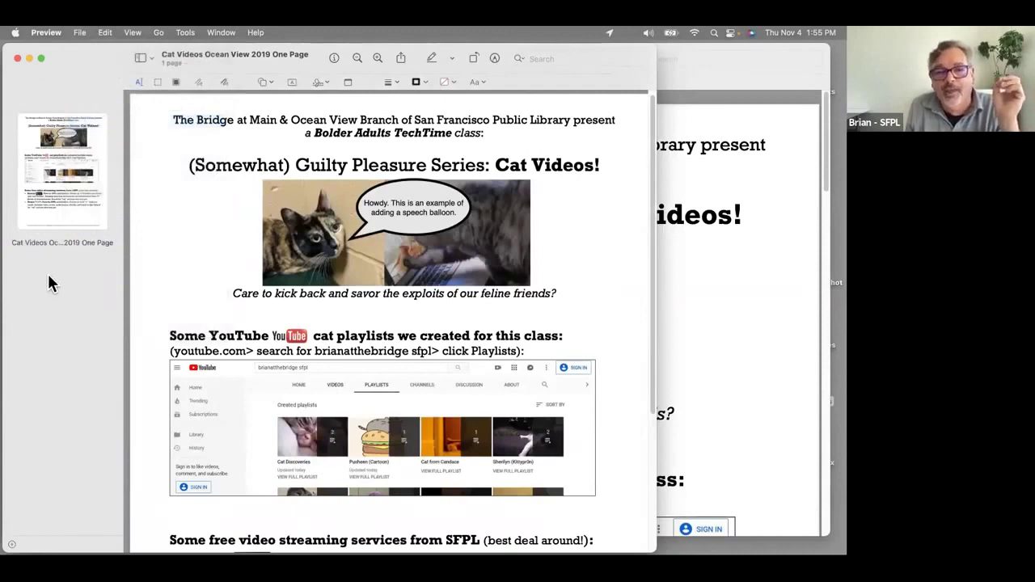
Drag page 2 from the original flyer's thumbnails into the One Page copy, then close the original.
click(719, 307)
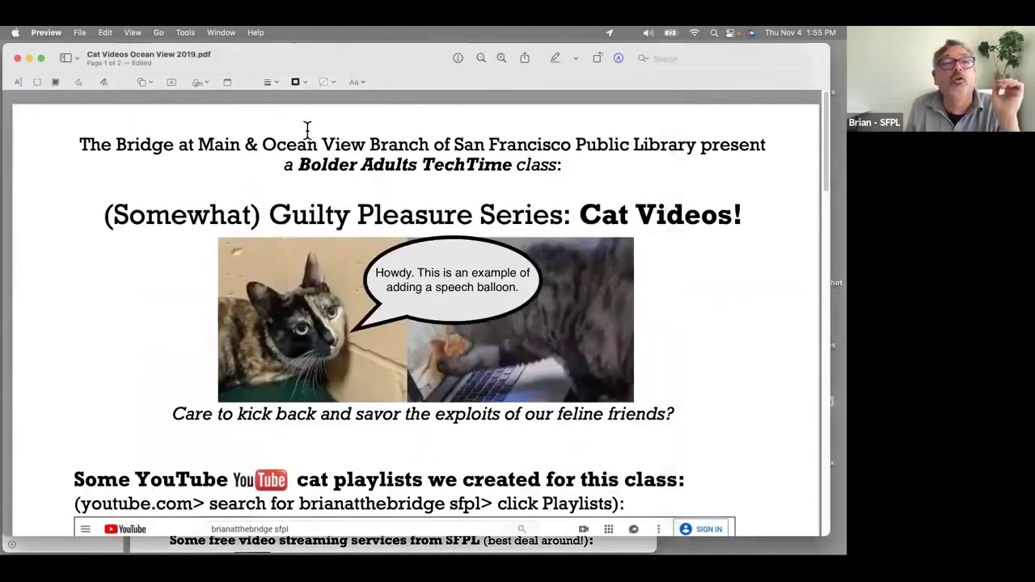
drag(371, 67, 402, 68)
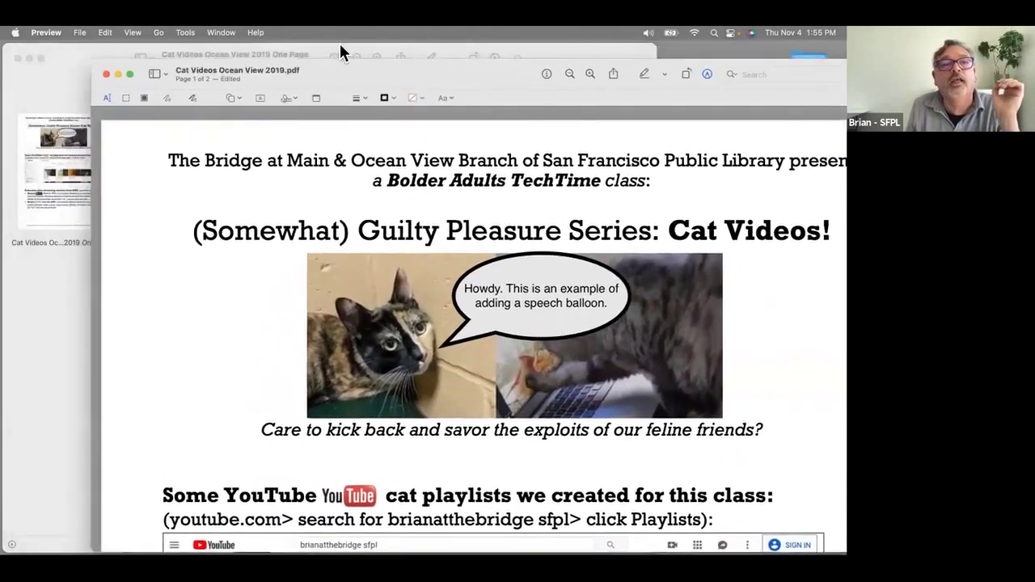
click(132, 32)
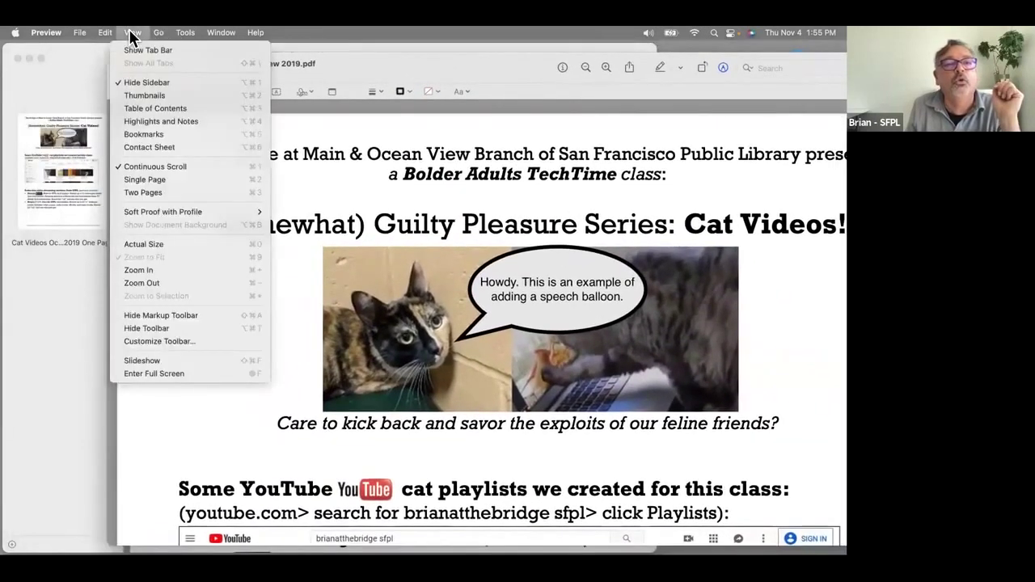
click(158, 96)
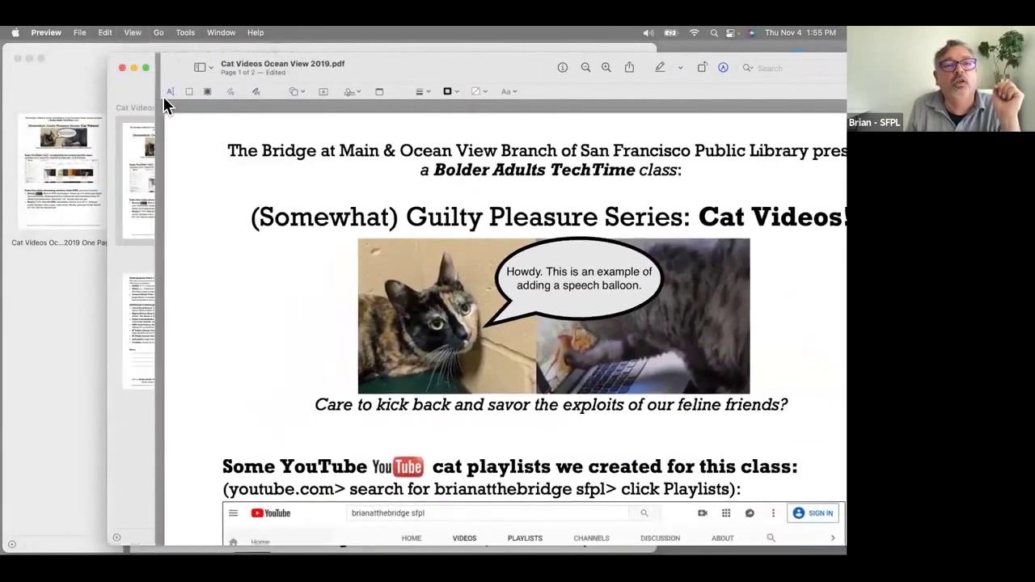
click(178, 324)
drag(177, 321, 63, 317)
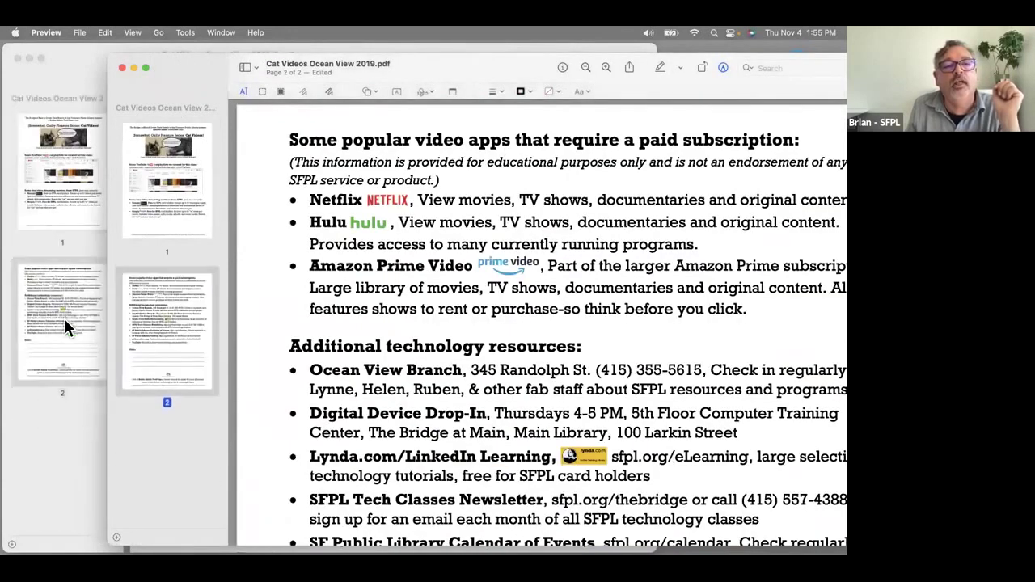
click(122, 68)
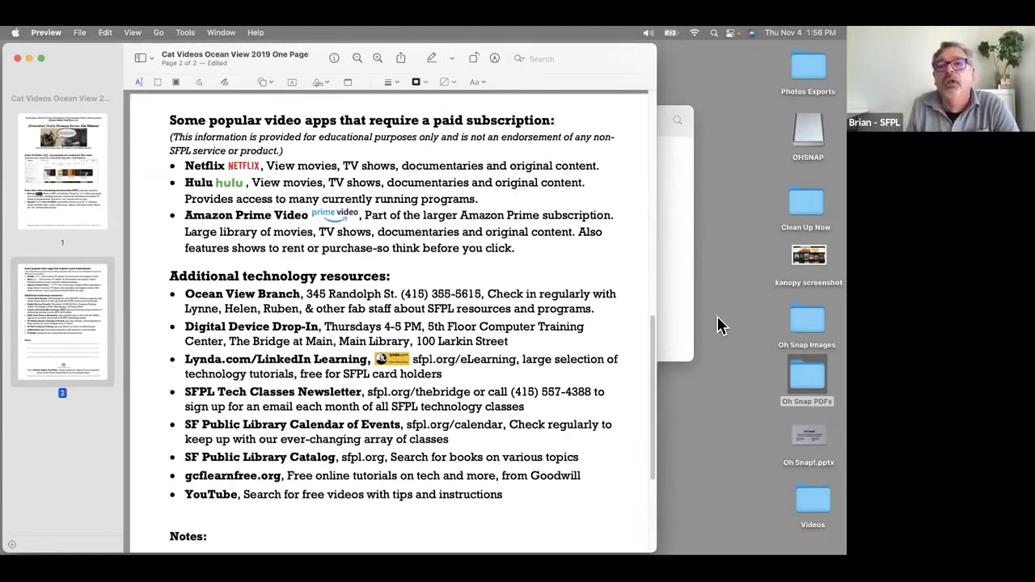
Close the One Page flyer in Preview and open Free-Stuff-4Free-BridgeSFPL-2021 2.pdf.
click(17, 59)
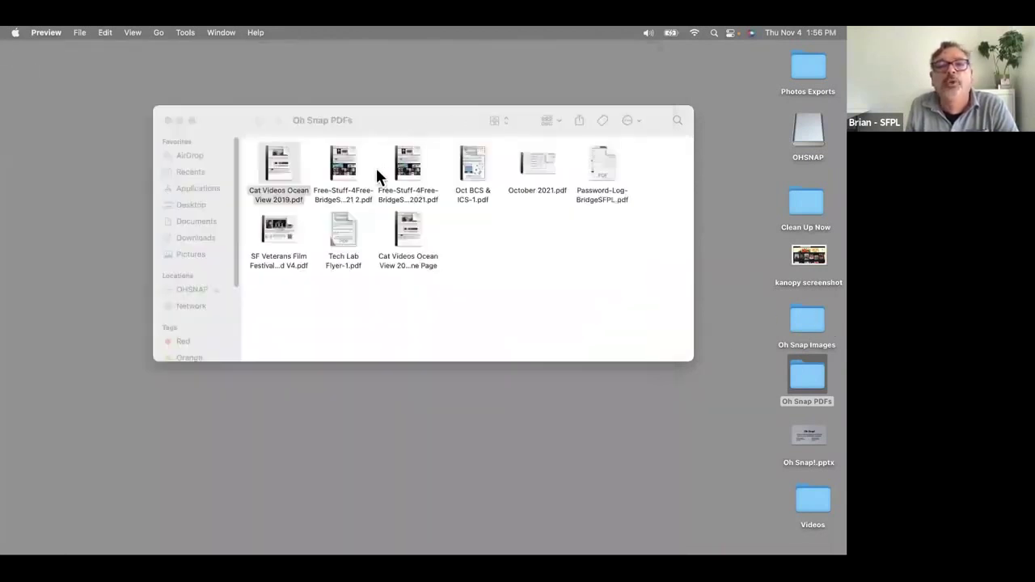
double_click(351, 166)
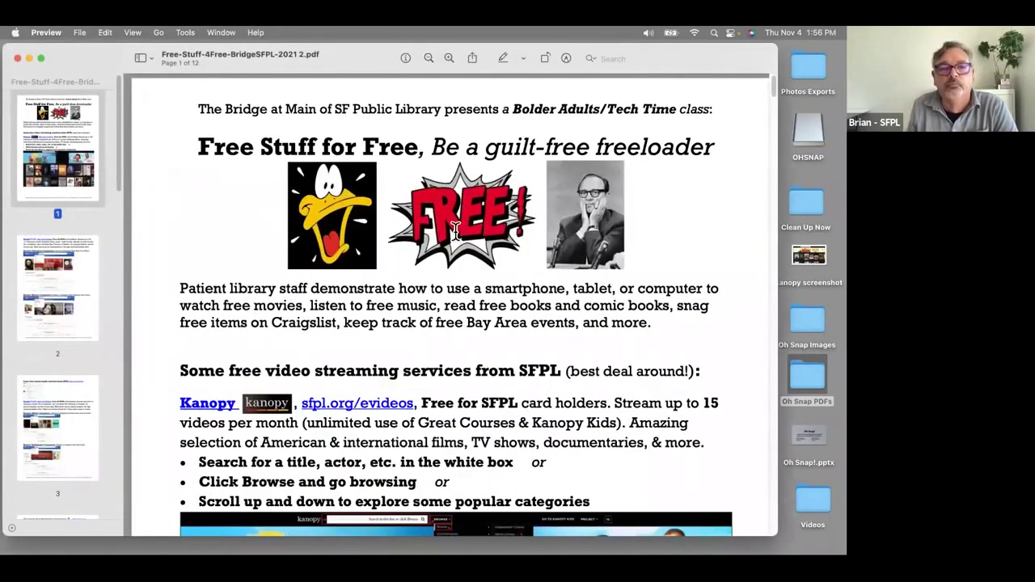
Hide the page thumbnail sidebar so the Free Stuff PDF fills the window.
click(133, 33)
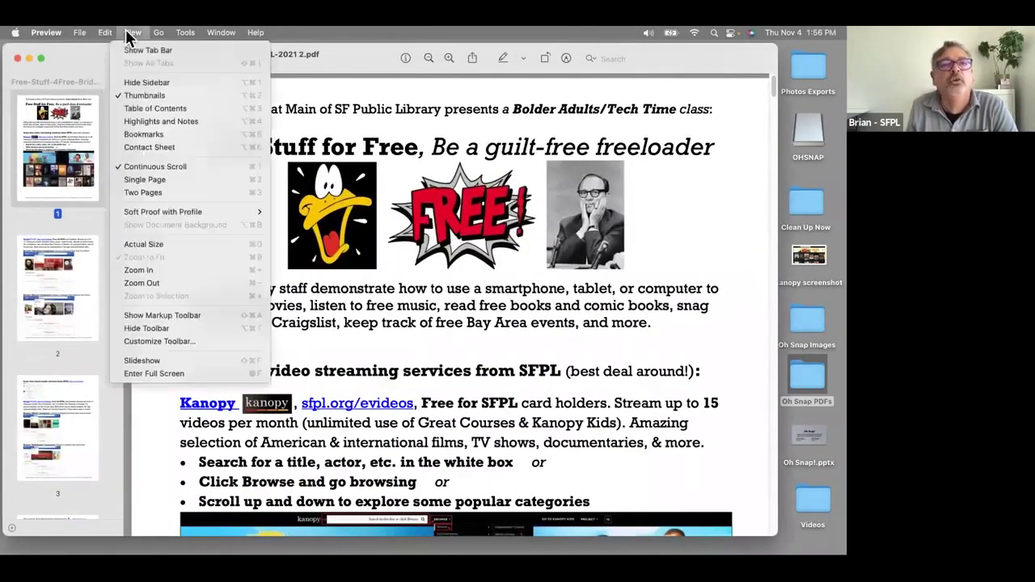
click(153, 84)
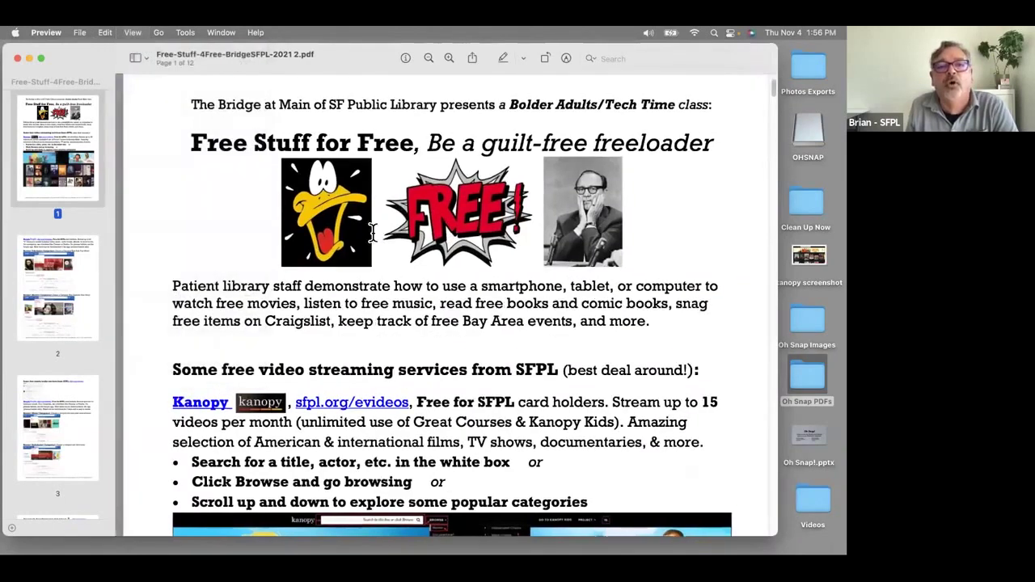
scroll(418, 252, down, 10)
Scroll to the hoopla Browse > Movies > Categories screenshot.
scroll(418, 251, down, 15)
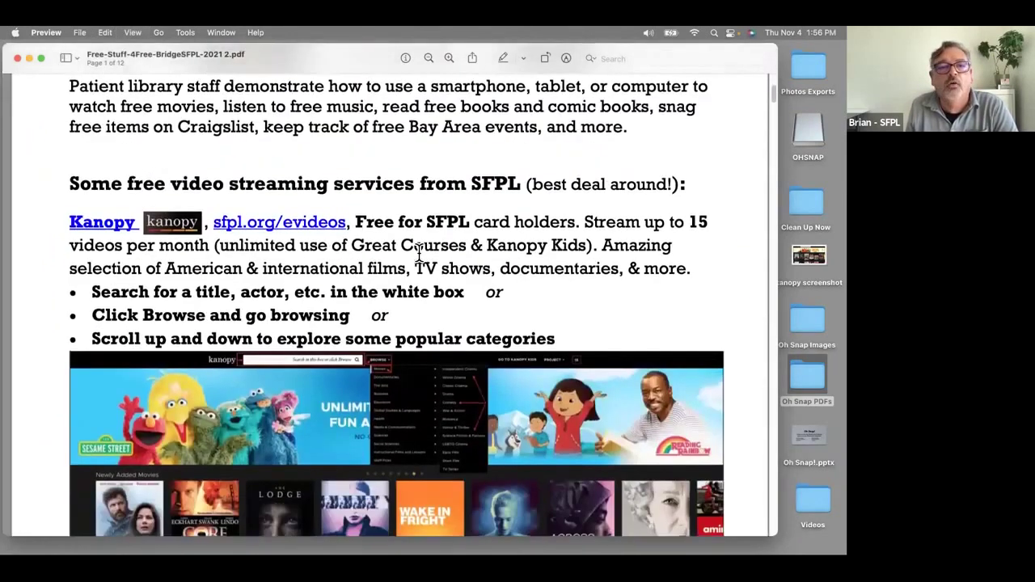
scroll(421, 261, down, 5)
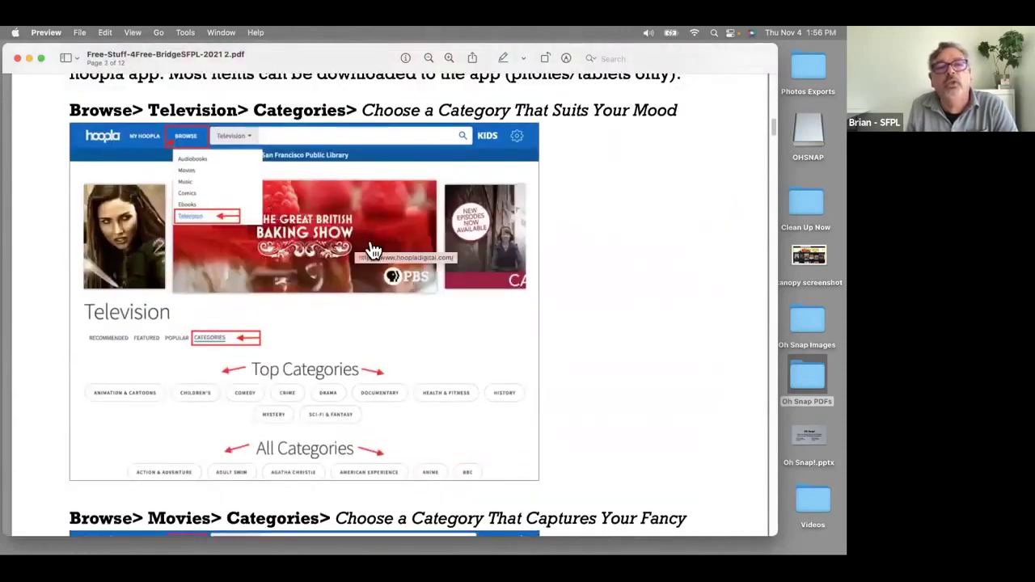
scroll(372, 248, up, 3)
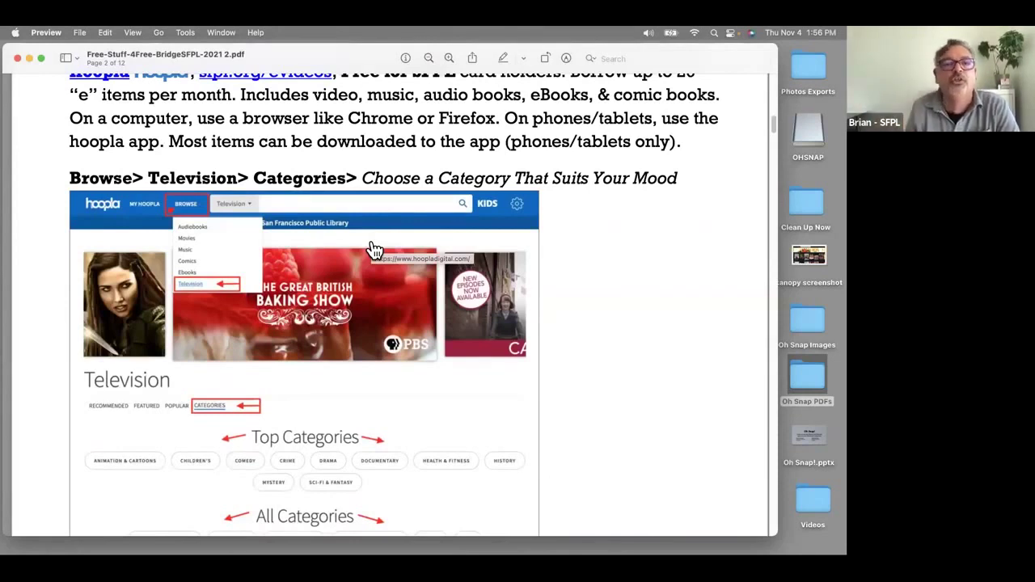
scroll(501, 262, down, 10)
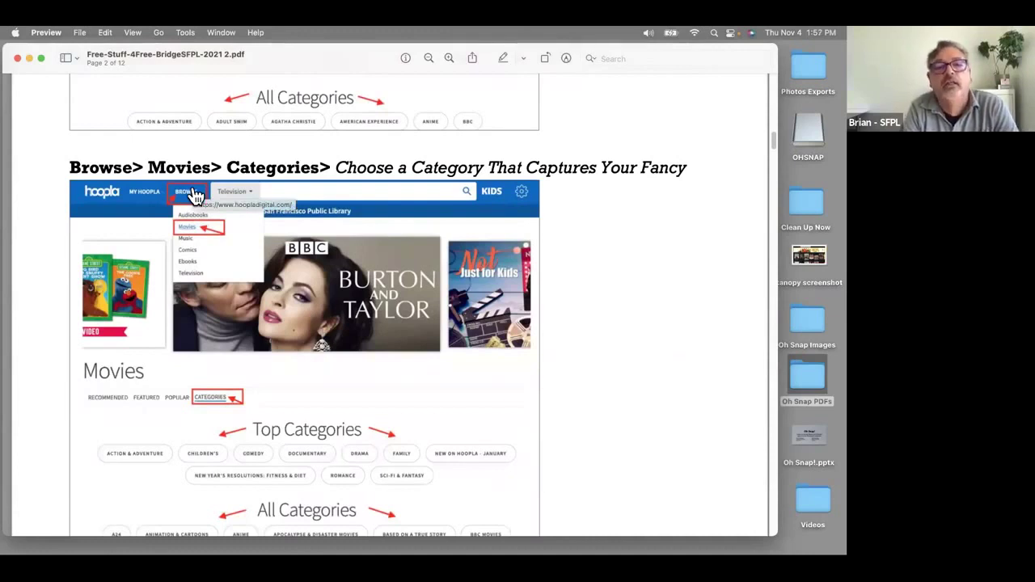
scroll(380, 261, down, 5)
scroll(378, 264, down, 10)
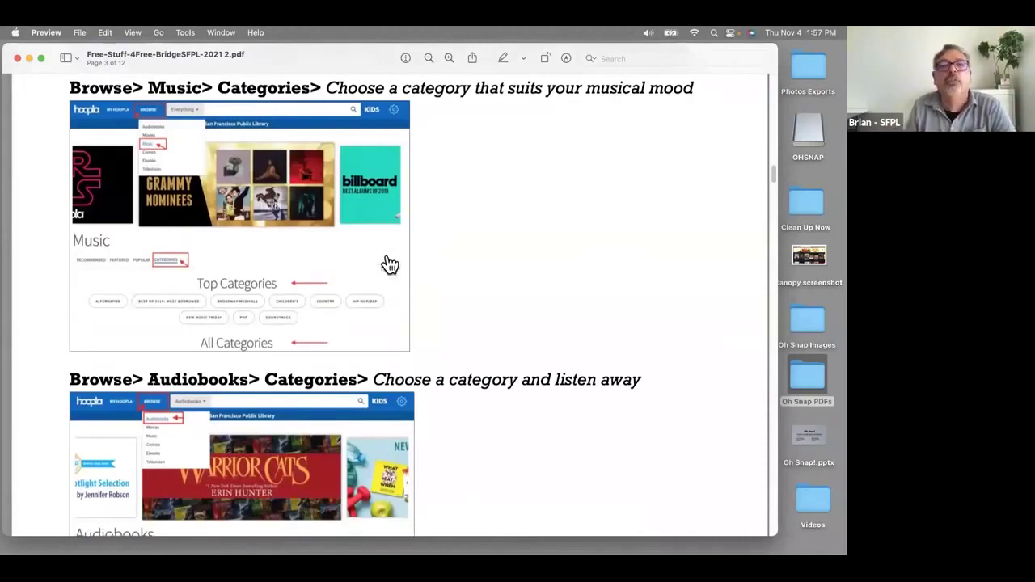
scroll(380, 260, down, 7)
scroll(380, 255, up, 20)
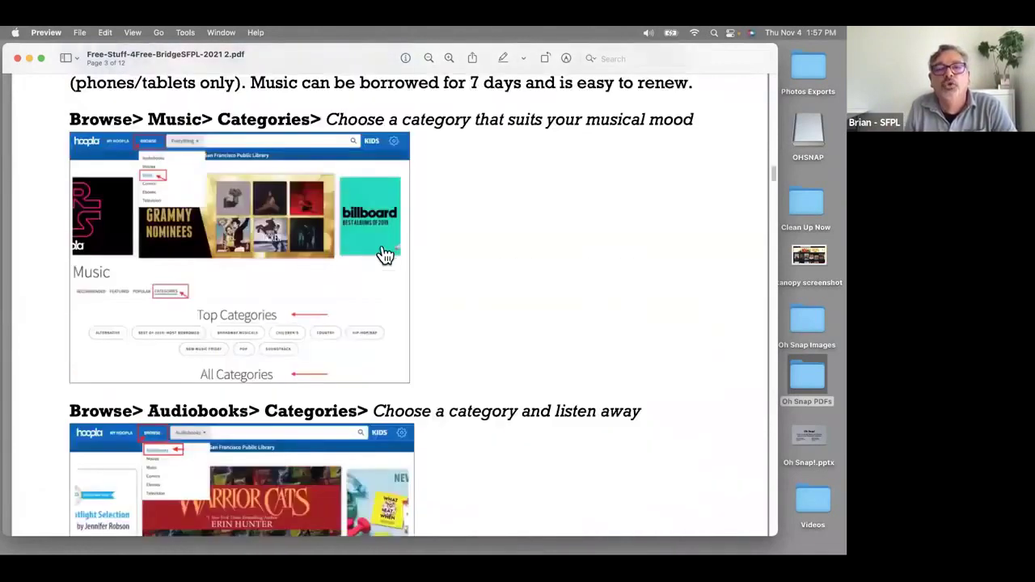
scroll(359, 253, up, 5)
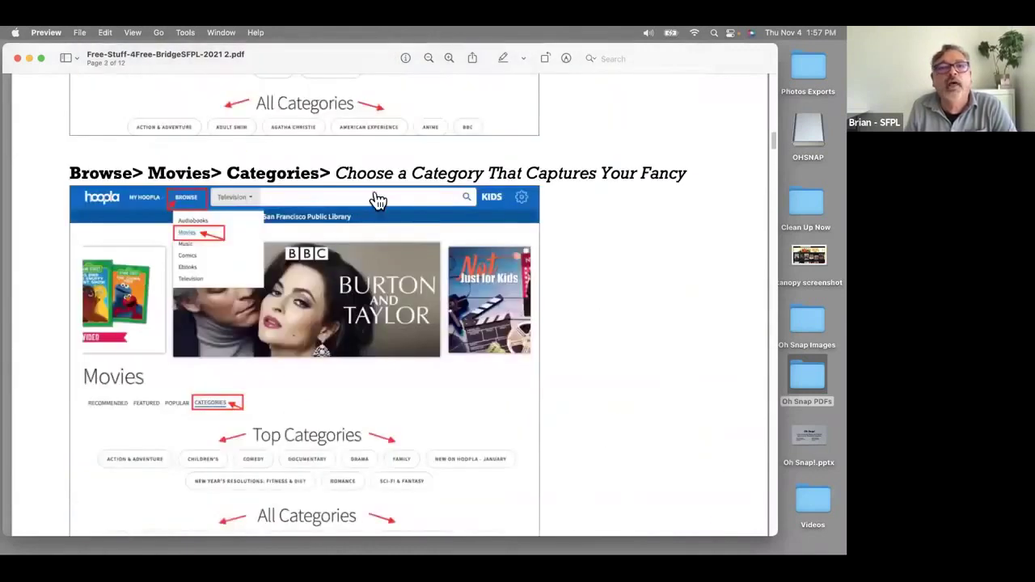
Add a rectangle annotation and move it over the BURTON AND TAYLOR title.
click(185, 33)
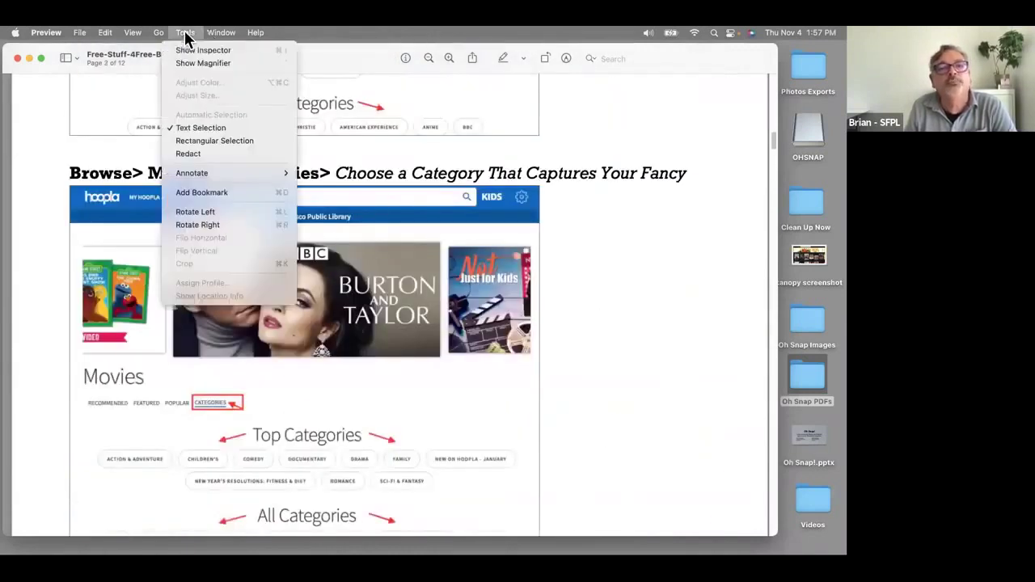
mouse_move(221, 175)
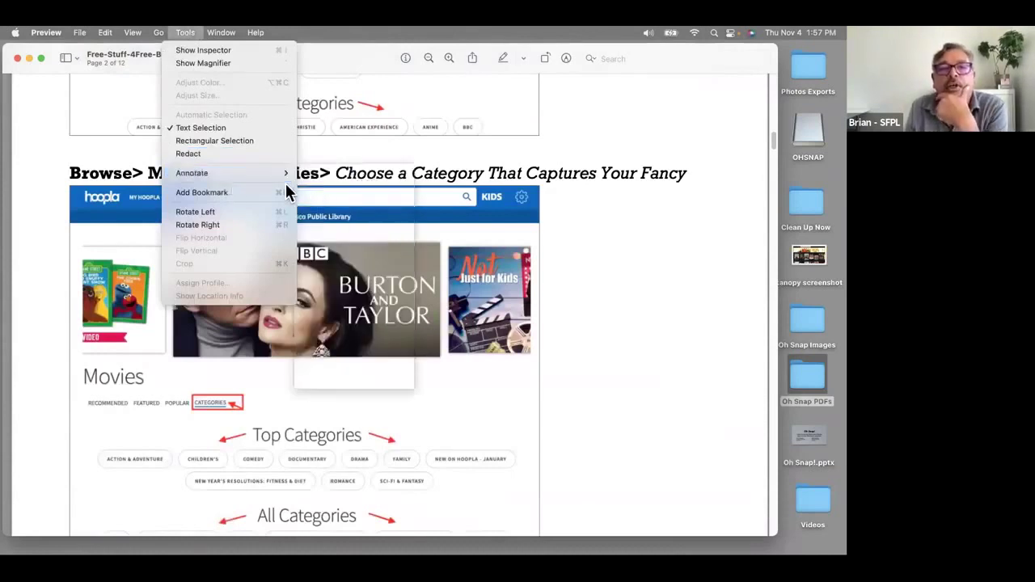
mouse_move(279, 174)
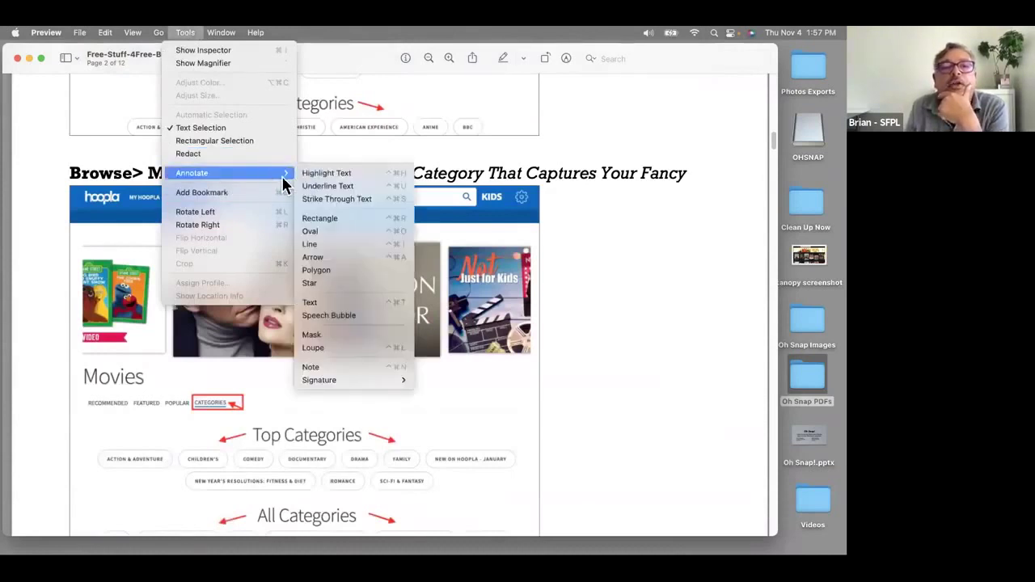
click(330, 217)
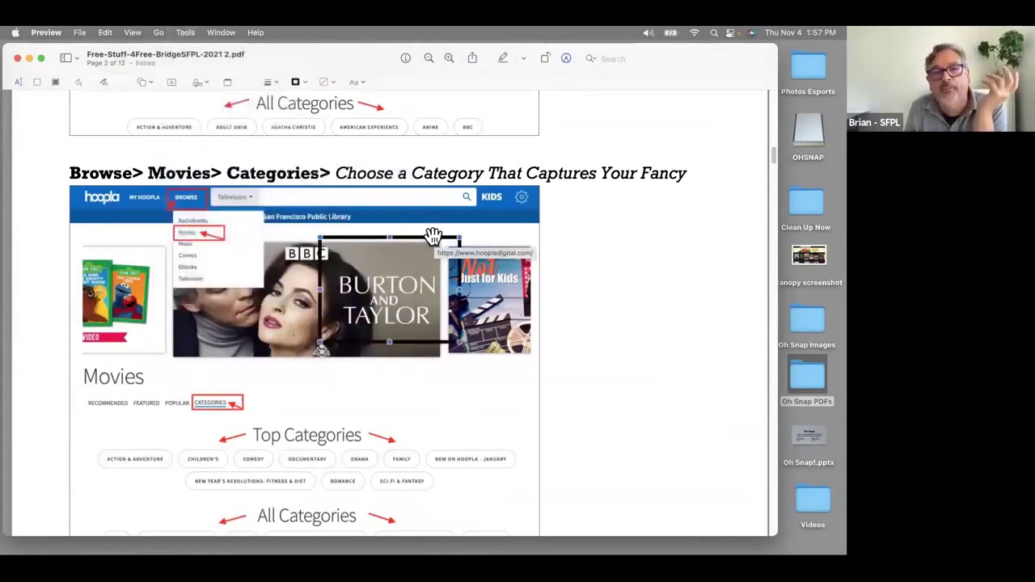
mouse_move(433, 240)
mouse_down()
mouse_move(408, 249)
mouse_move(420, 252)
mouse_move(378, 252)
mouse_move(437, 257)
mouse_up()
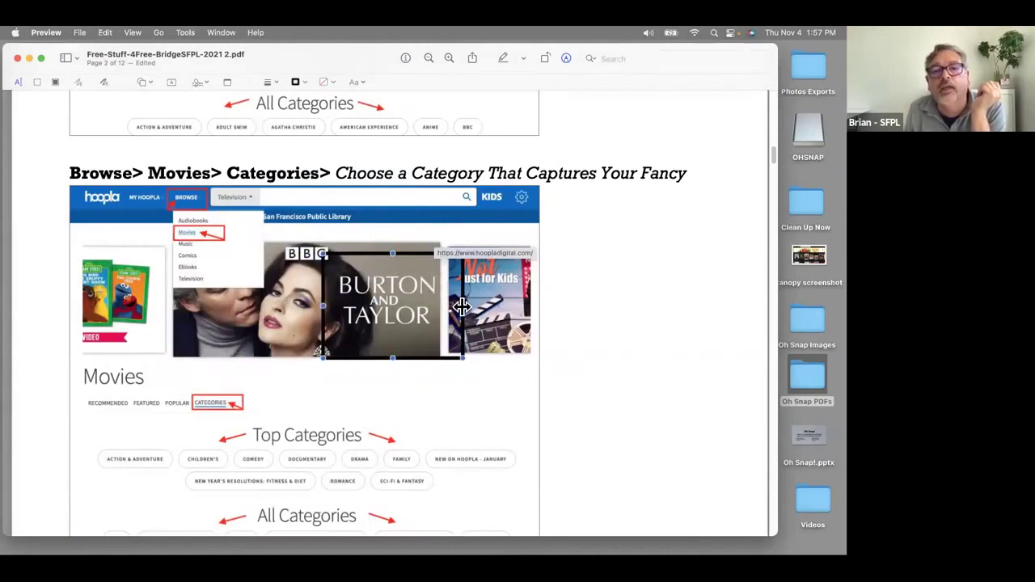
Adjust the rectangle's edges until it fits snugly around the title.
drag(462, 306, 444, 308)
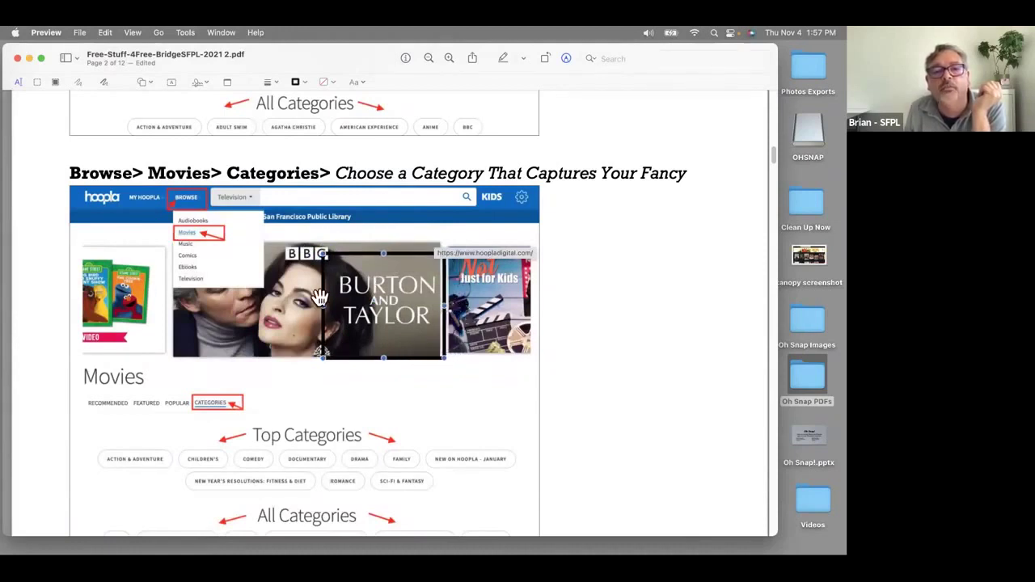
drag(315, 308, 319, 309)
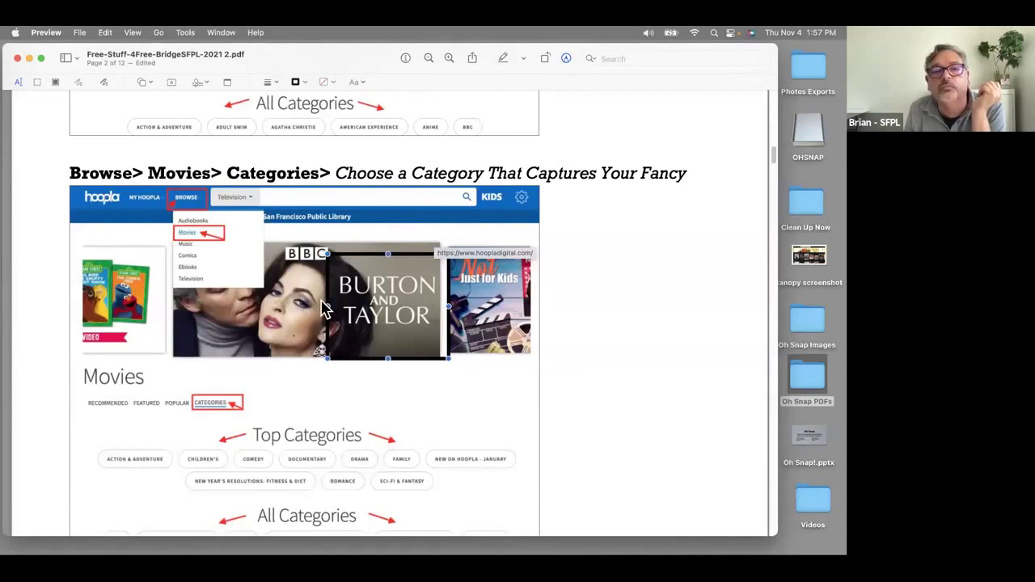
drag(386, 357, 386, 354)
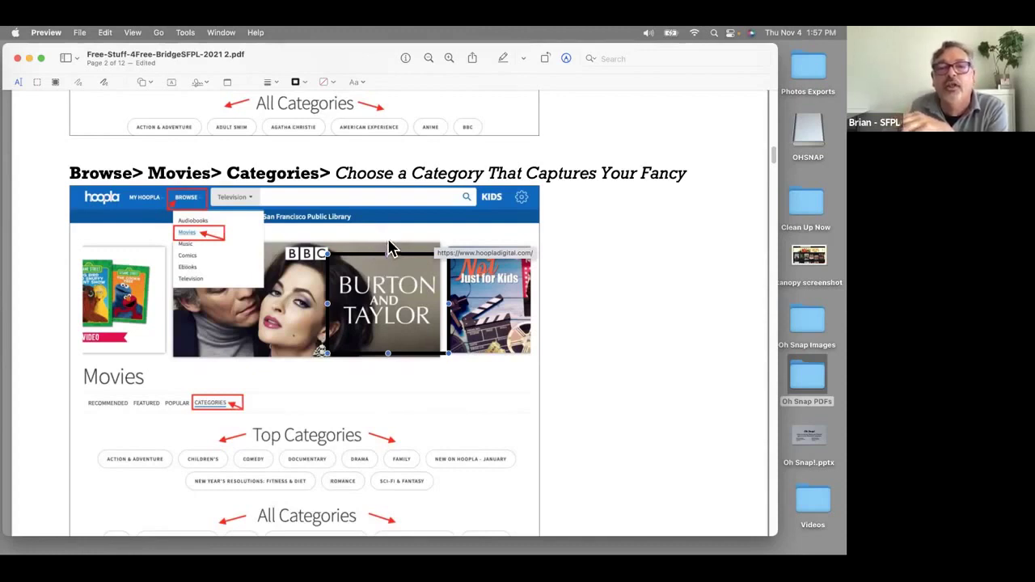
drag(388, 253, 387, 264)
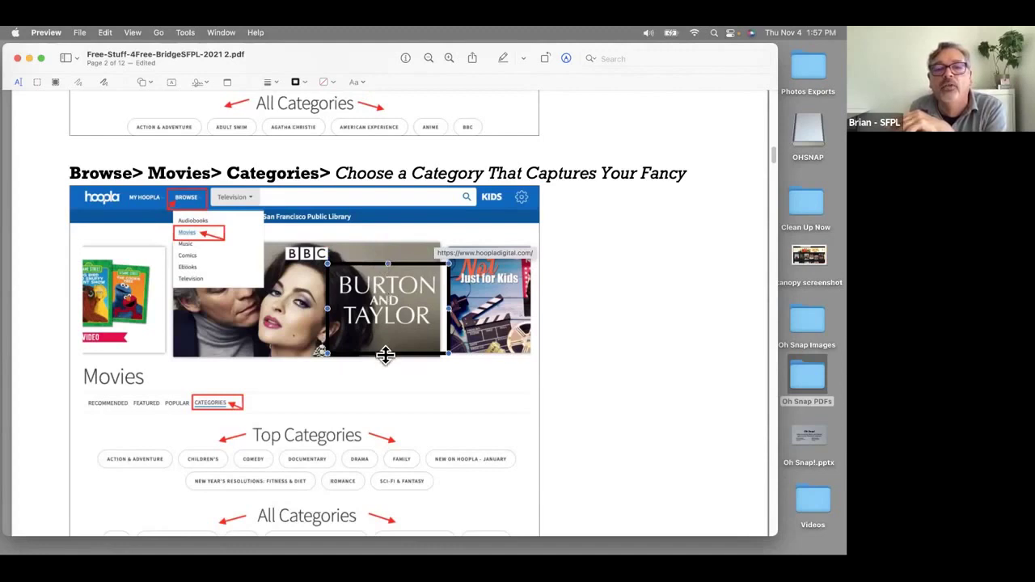
drag(386, 351, 386, 339)
drag(449, 301, 439, 301)
drag(327, 301, 330, 301)
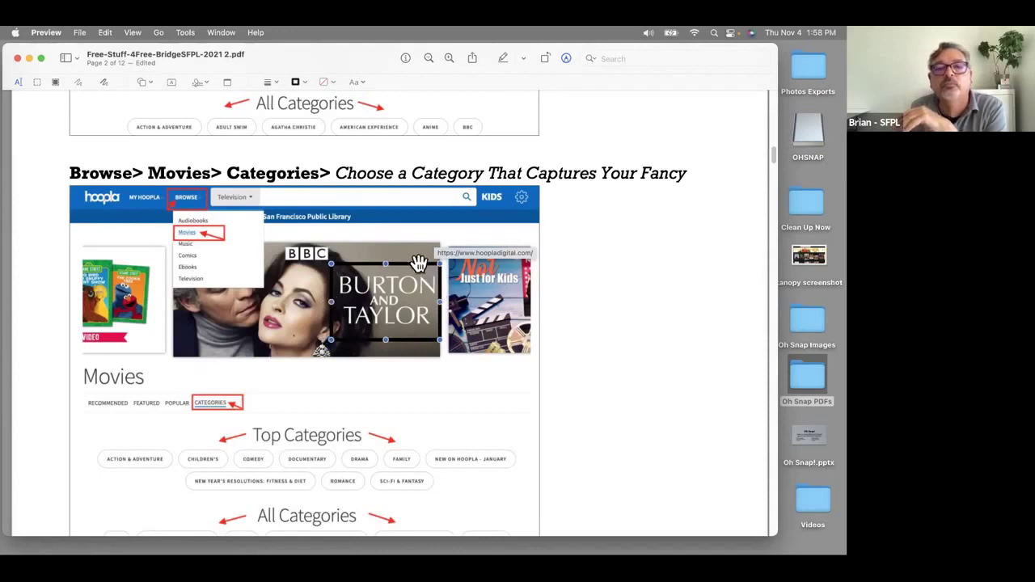
click(333, 83)
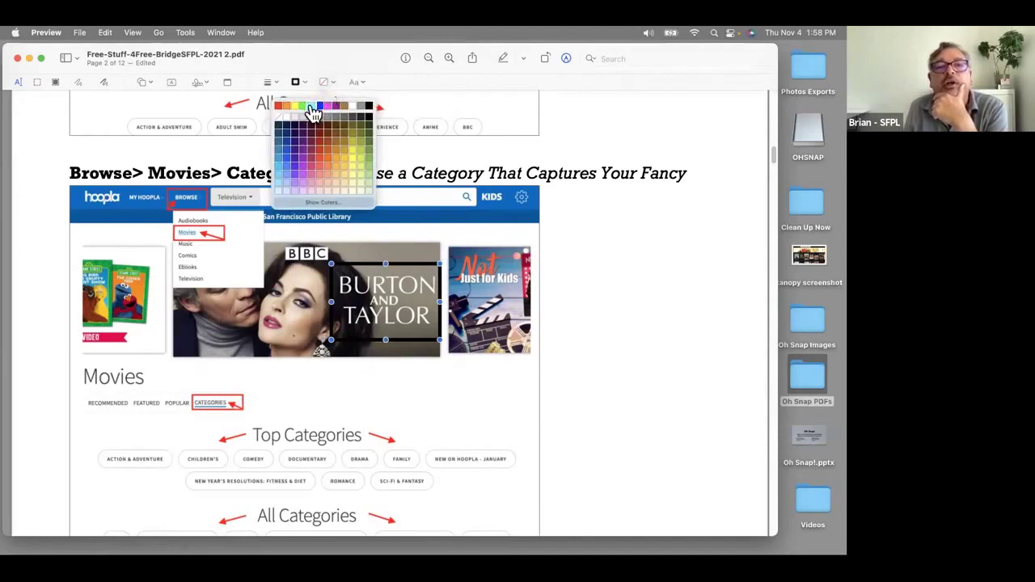
click(369, 155)
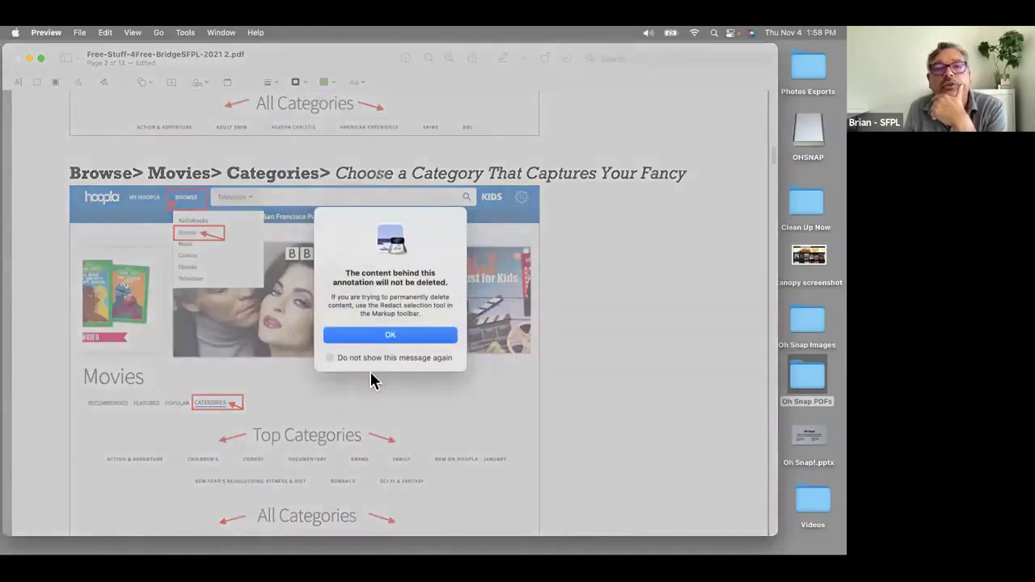
click(383, 339)
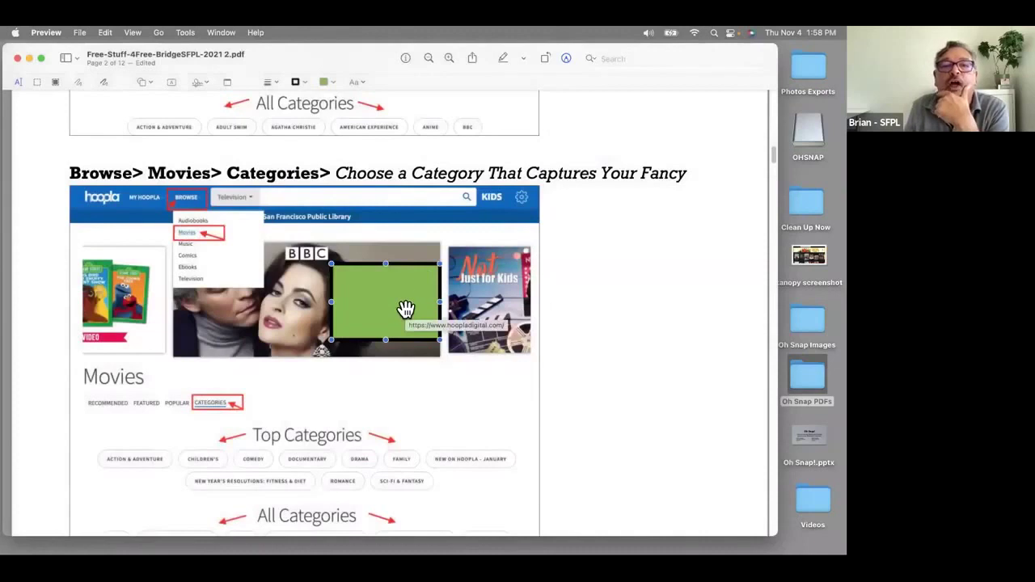
click(105, 33)
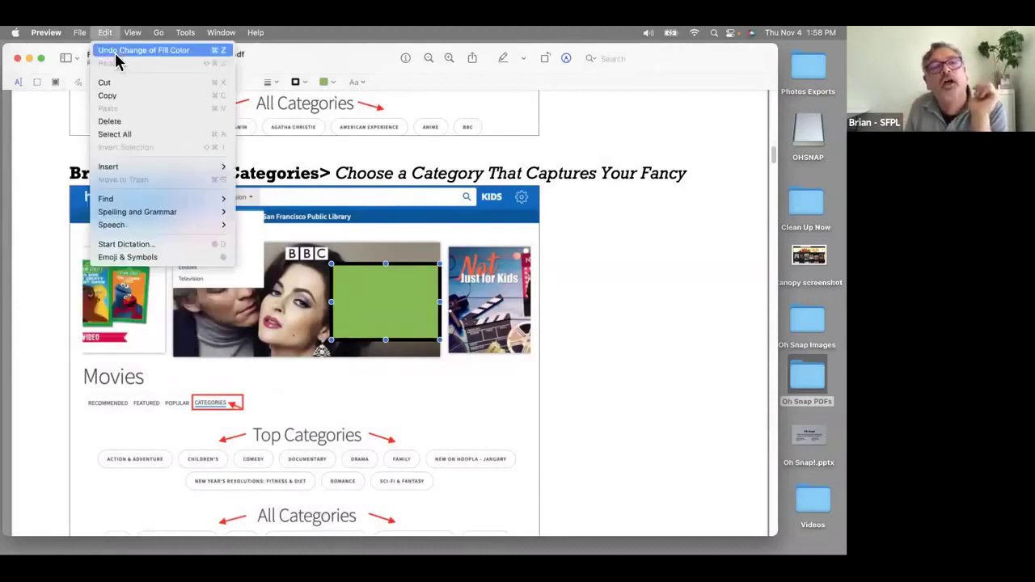
click(116, 52)
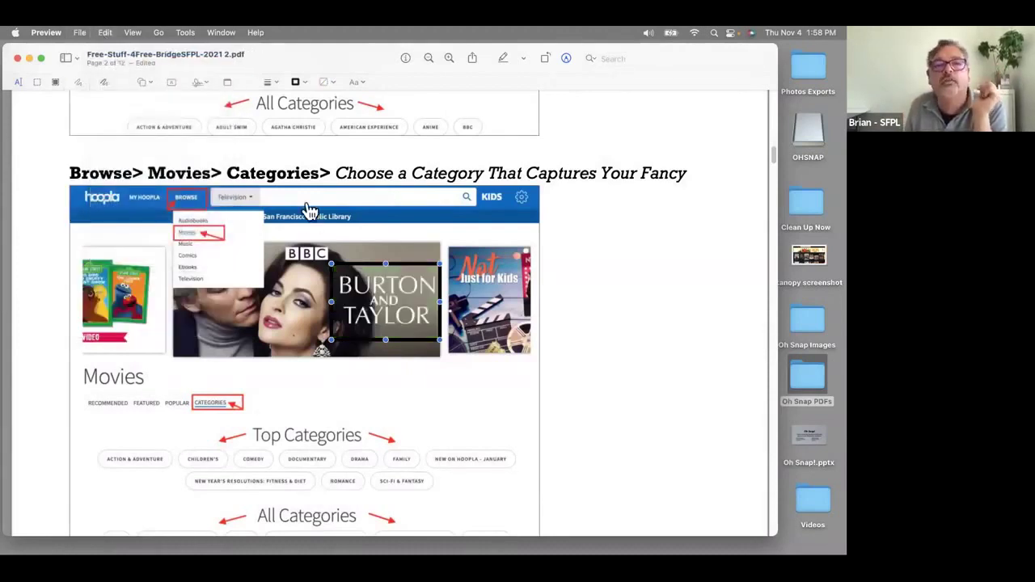
Change the Burton and Taylor rectangle's outline from black to cyan and deselect it.
click(304, 84)
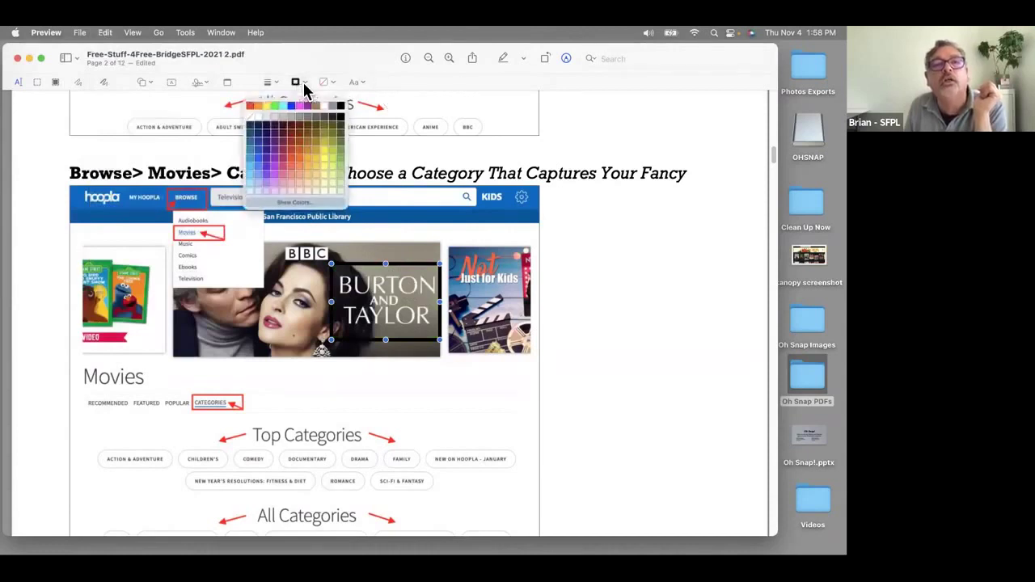
click(285, 108)
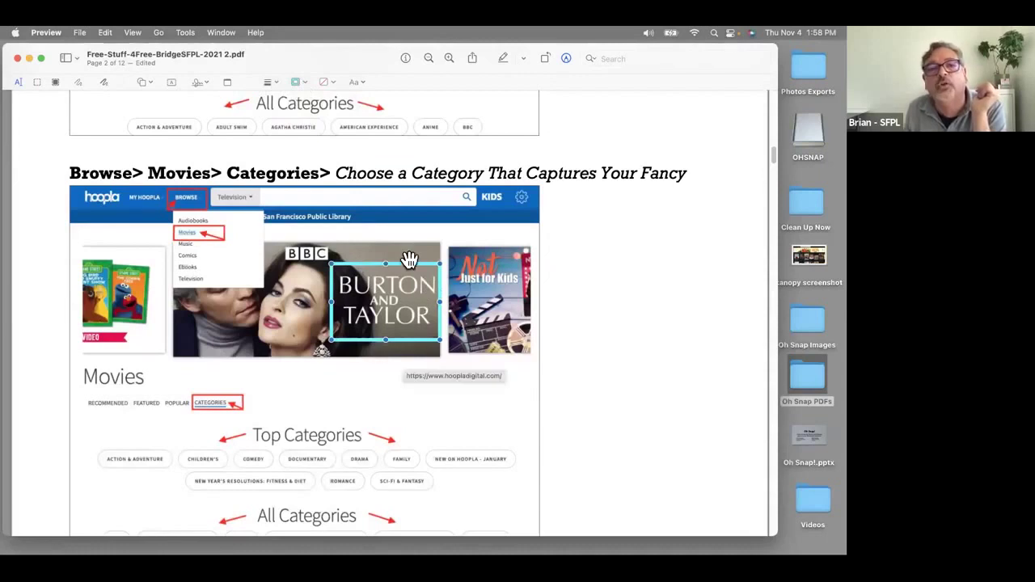
click(612, 132)
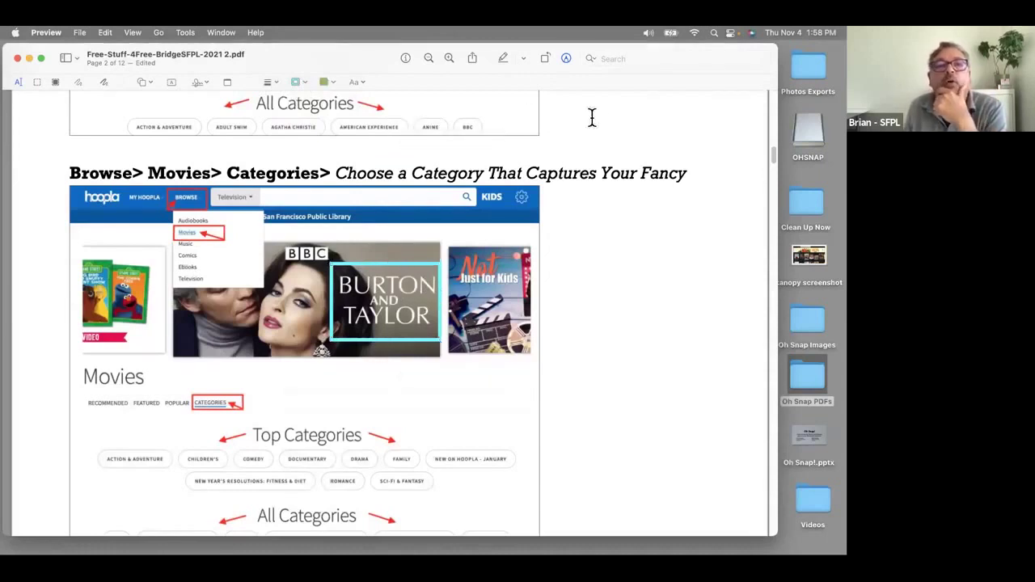
click(180, 33)
mouse_move(227, 178)
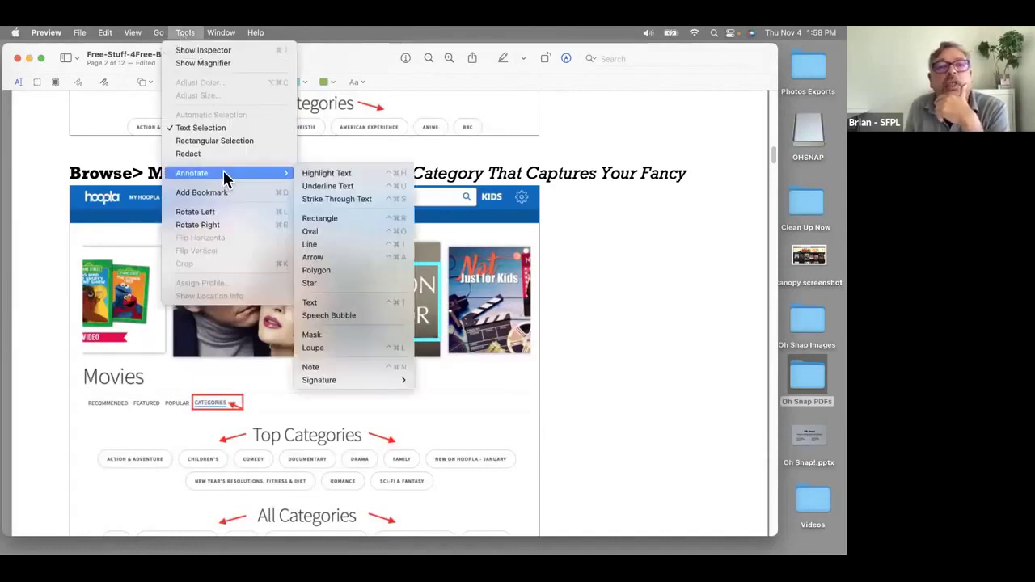
Draw a cyan arrow pointing at the CATEGORIES label under the Movies heading.
click(343, 257)
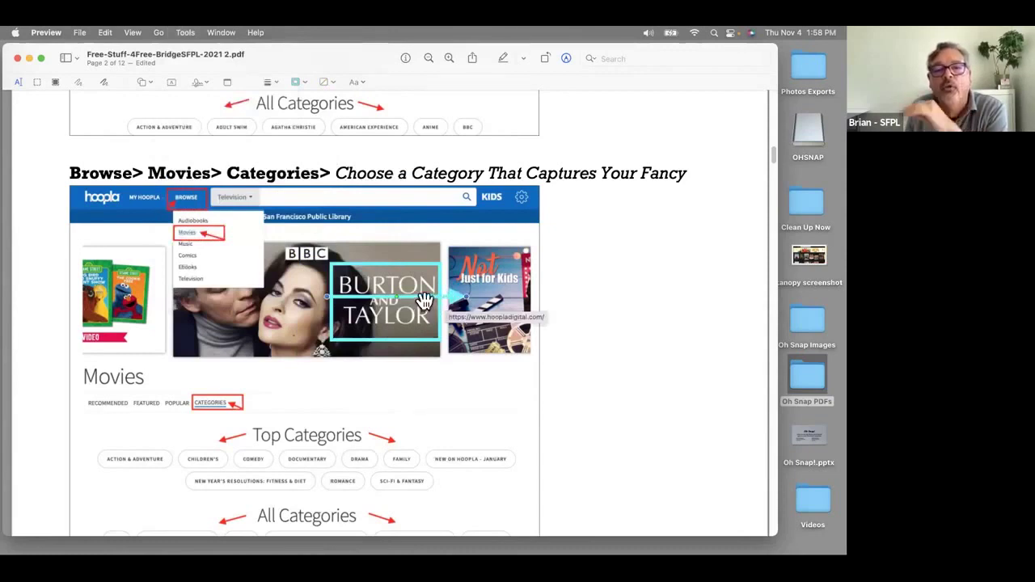
mouse_move(424, 302)
mouse_down()
mouse_move(393, 381)
mouse_move(380, 386)
mouse_move(411, 377)
mouse_move(347, 378)
mouse_move(325, 338)
mouse_up()
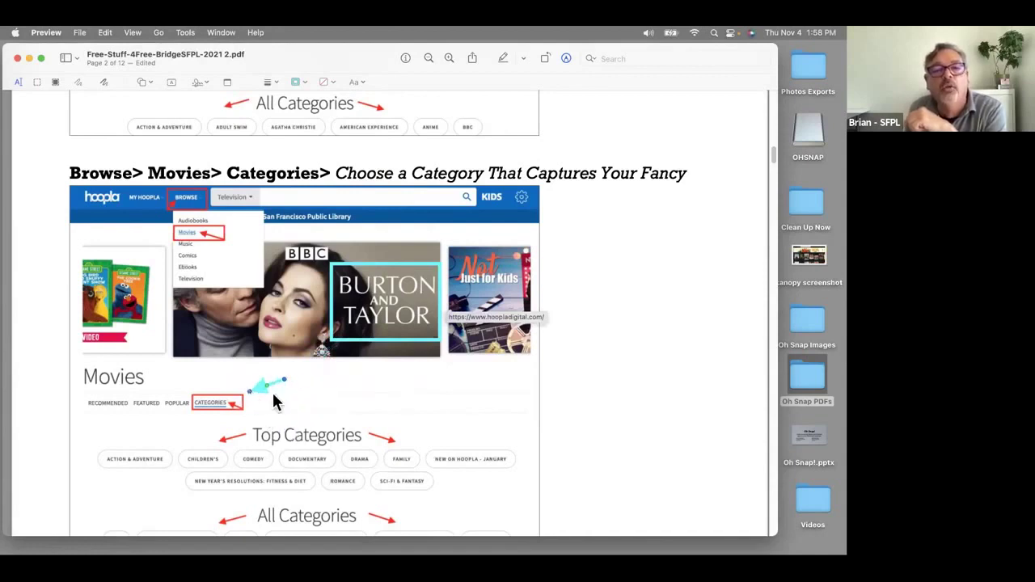
scroll(423, 356, down, 2)
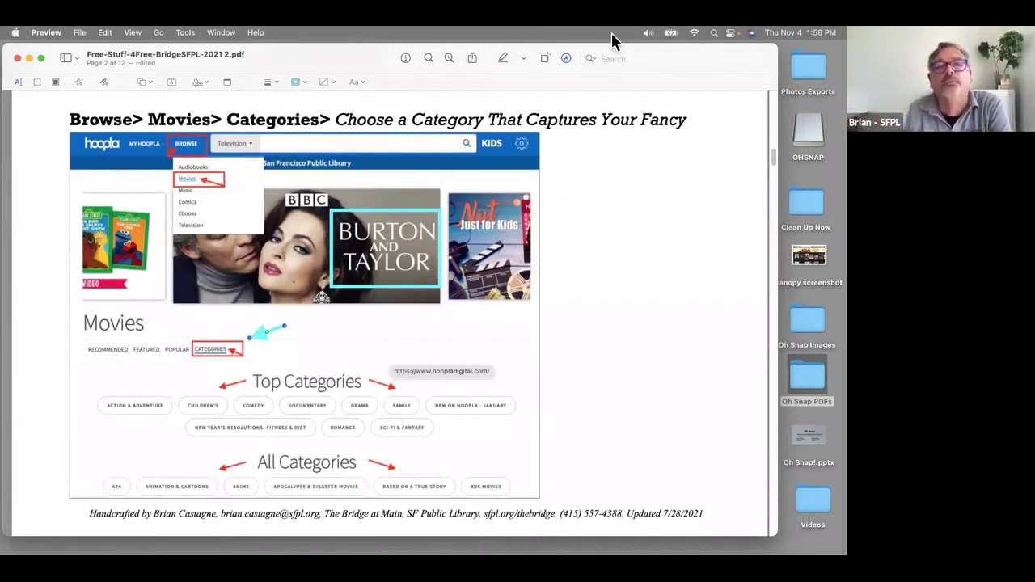
click(46, 33)
key(Escape)
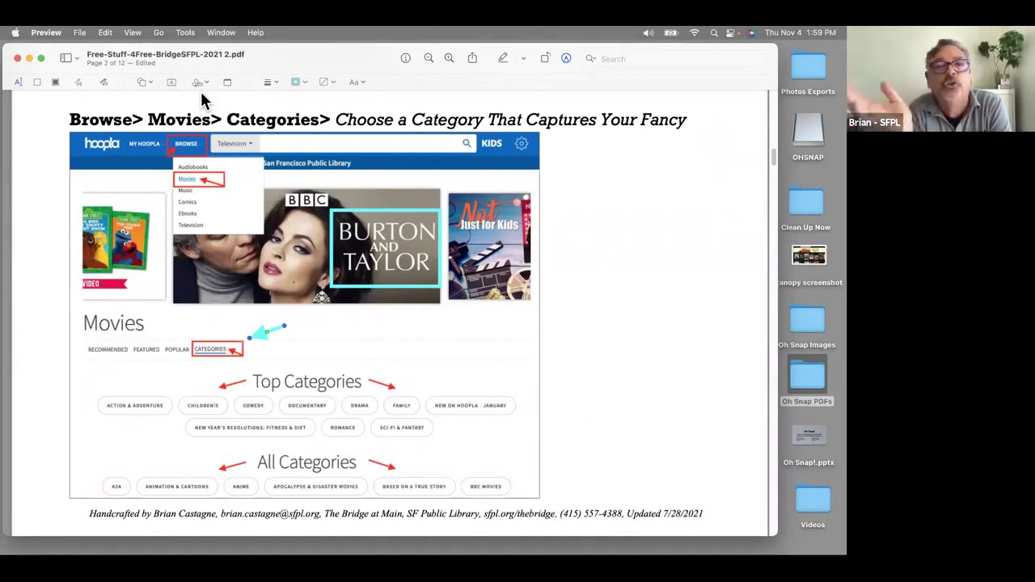
click(45, 32)
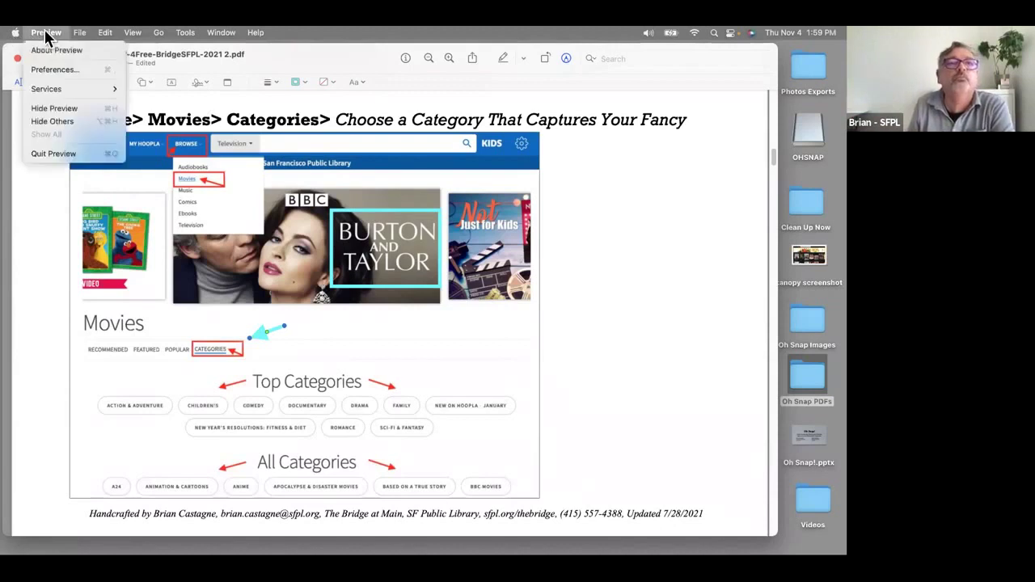
Quit Preview, close the Oh Snap PDFs folder window, and launch Photo Booth from the Dock.
click(77, 154)
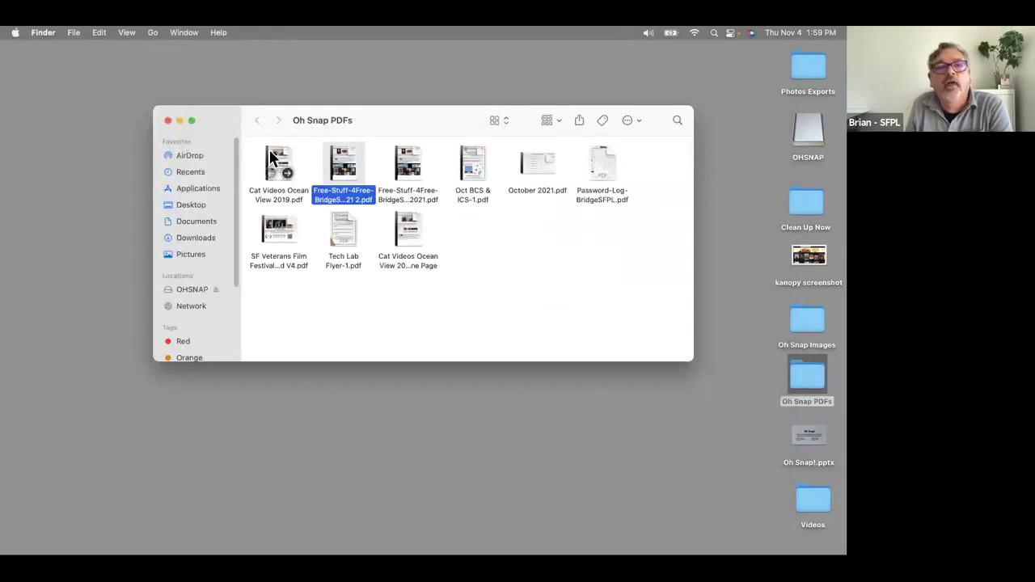
click(167, 121)
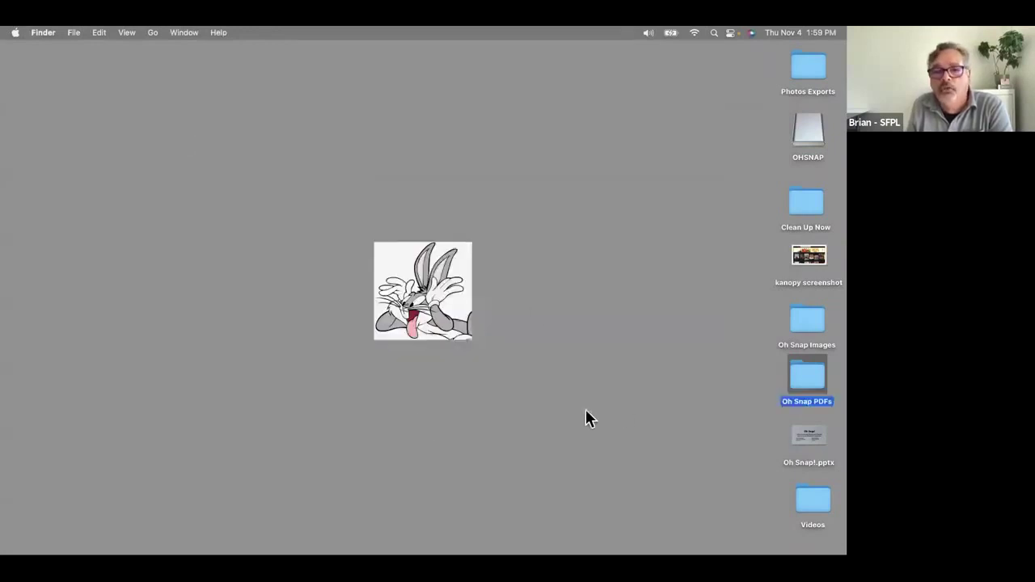
mouse_move(396, 550)
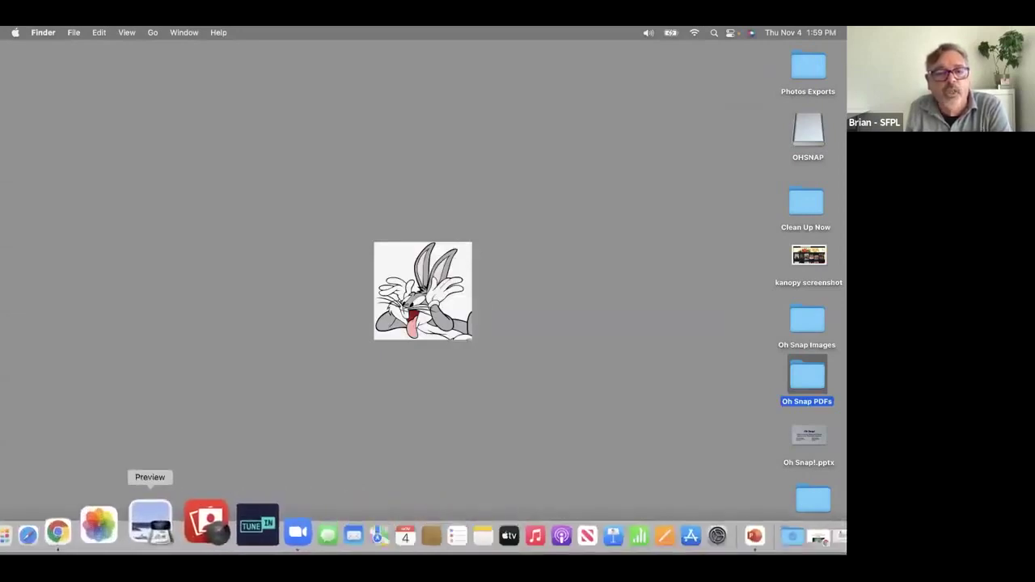
click(184, 524)
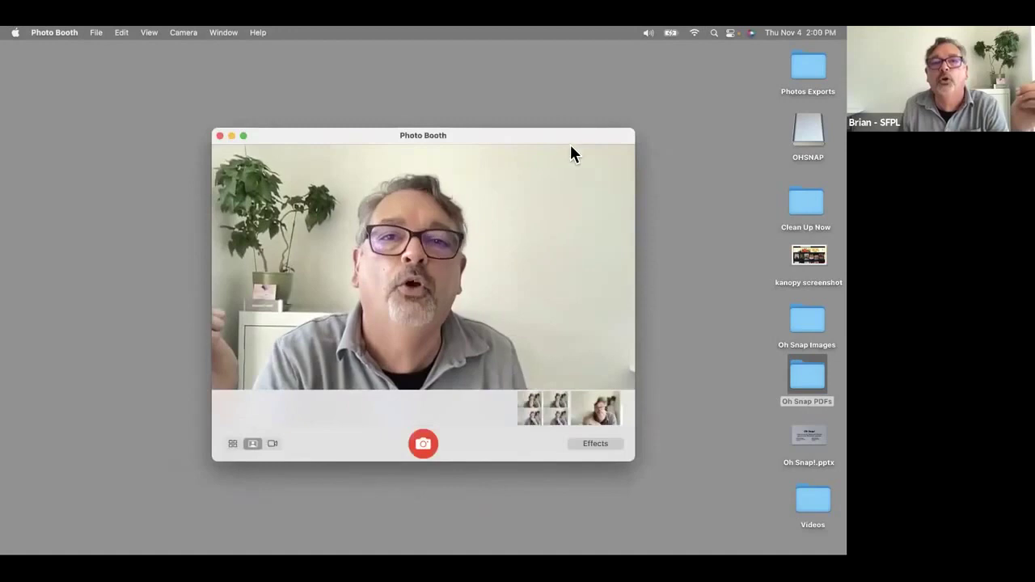
Move the Photo Booth window up, then view the four-shot photo and the single saved shot.
drag(516, 138, 477, 67)
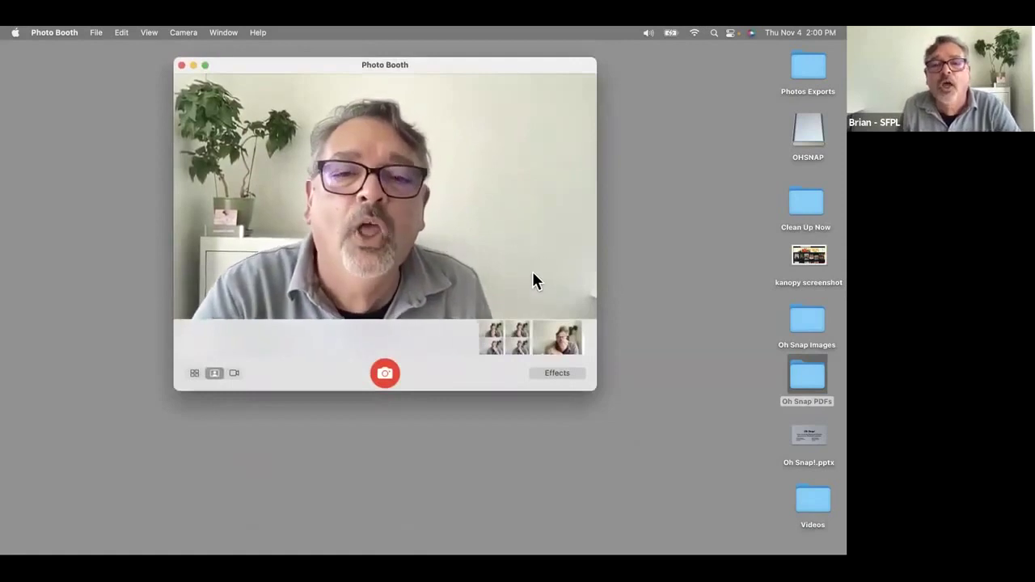
click(498, 344)
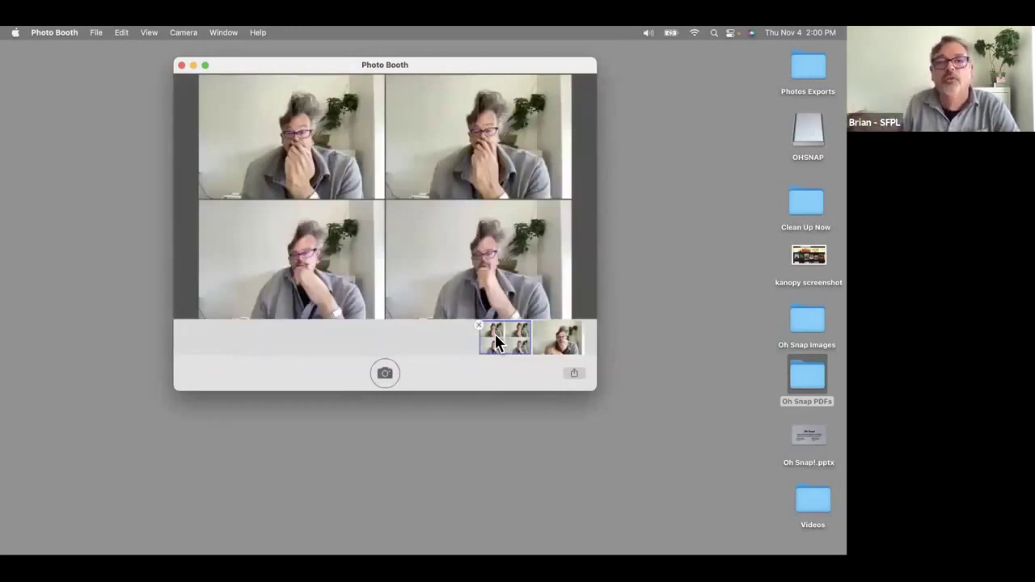
click(571, 340)
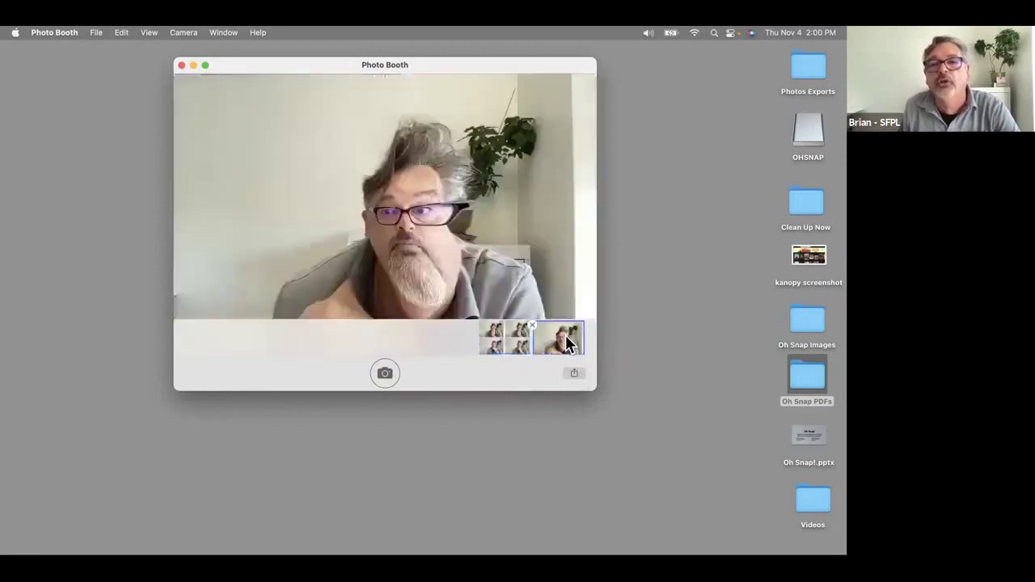
click(125, 32)
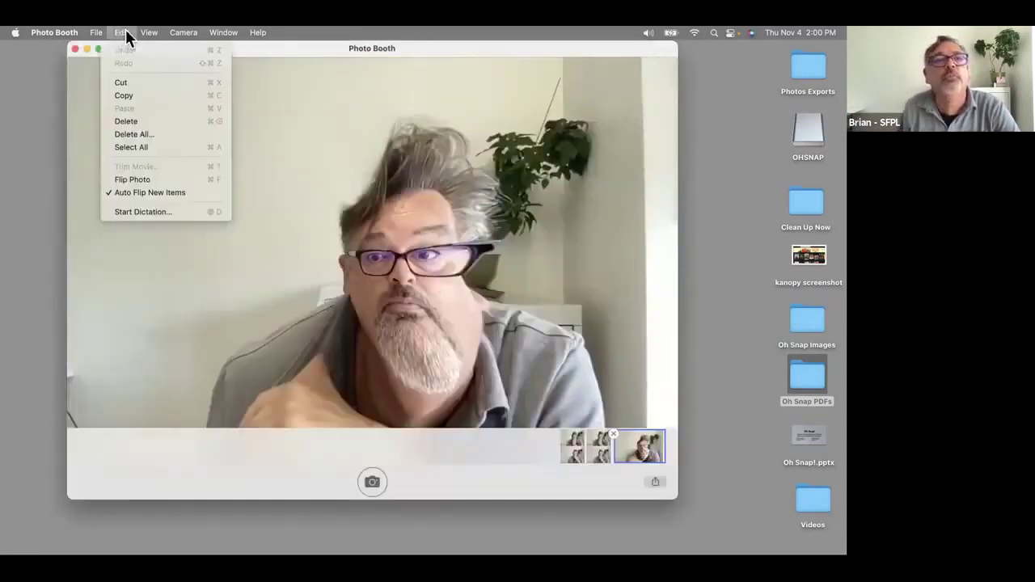
Open the effects grid, page to the third page, and apply the Mirror effect.
mouse_move(151, 32)
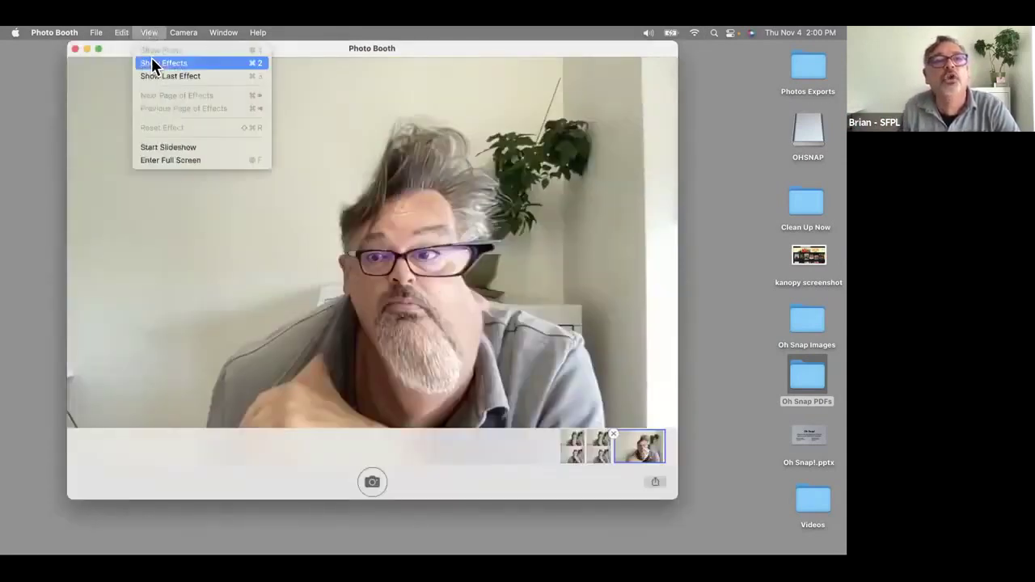
click(151, 61)
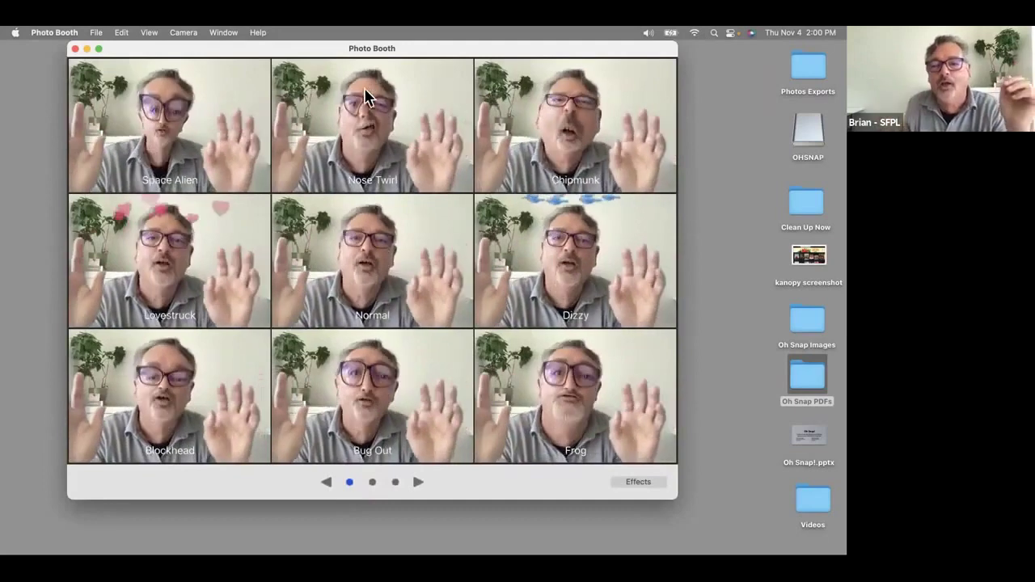
drag(561, 35, 603, 37)
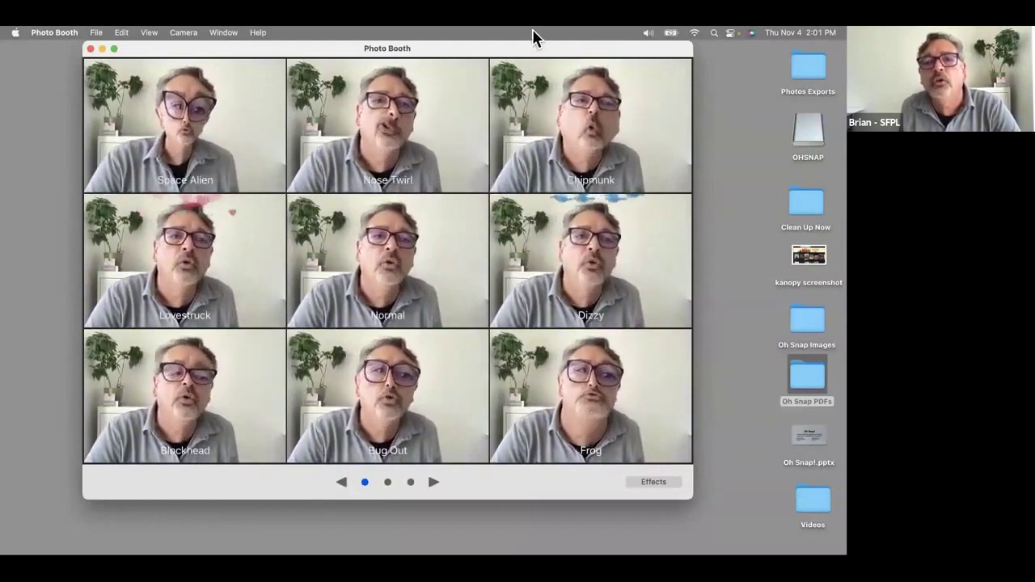
key(ctrl+Up)
click(509, 139)
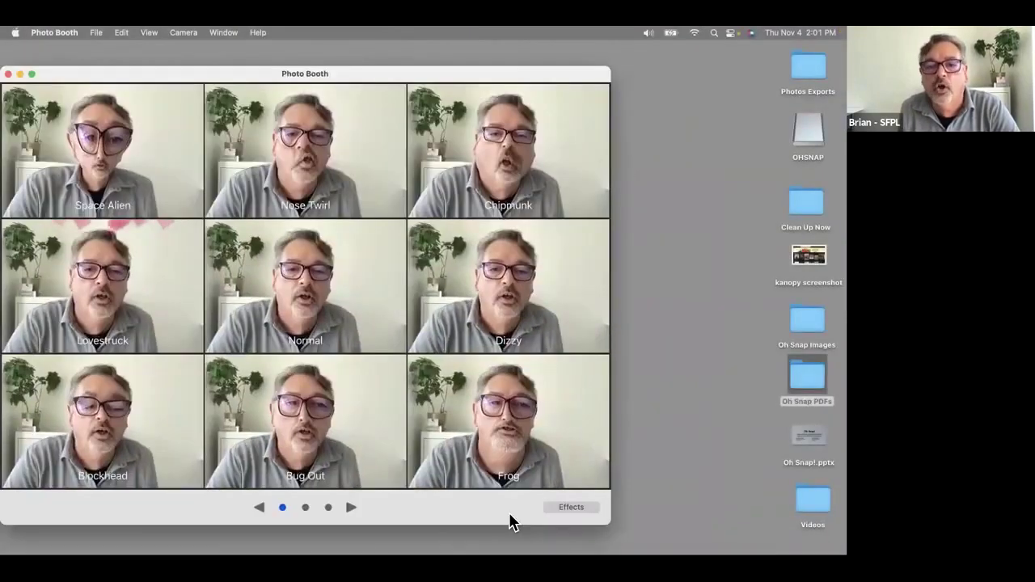
click(563, 505)
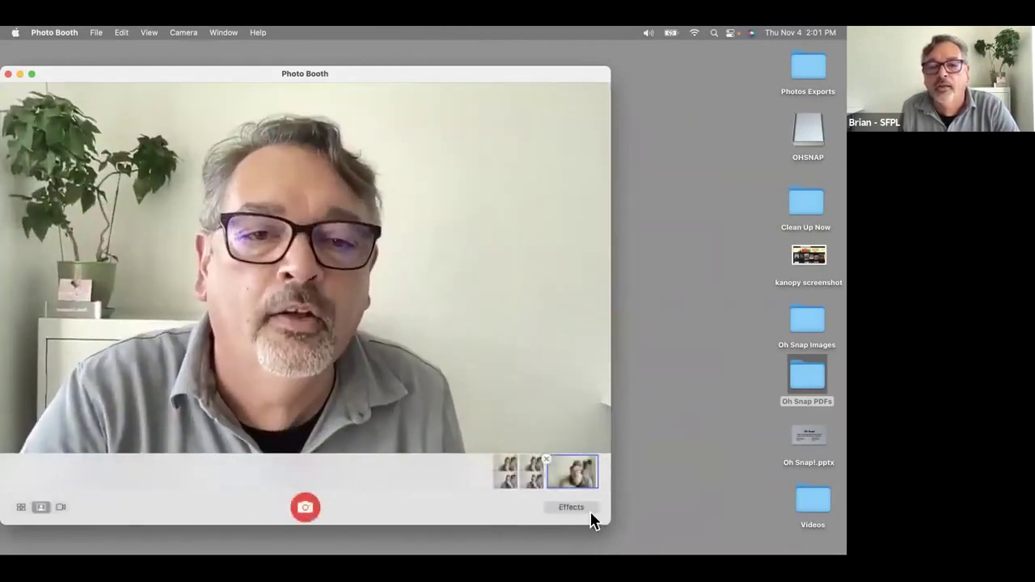
click(589, 507)
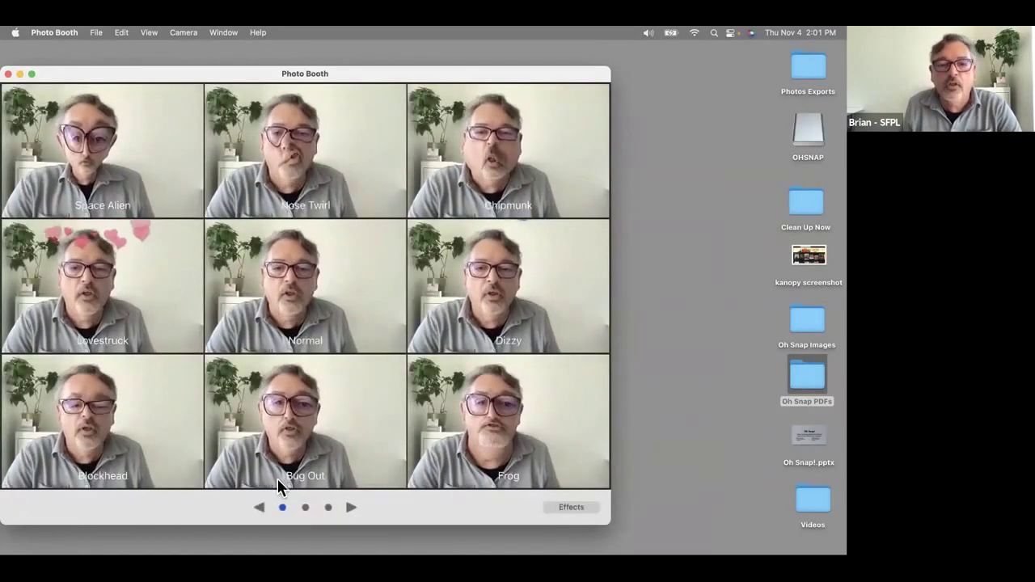
click(351, 510)
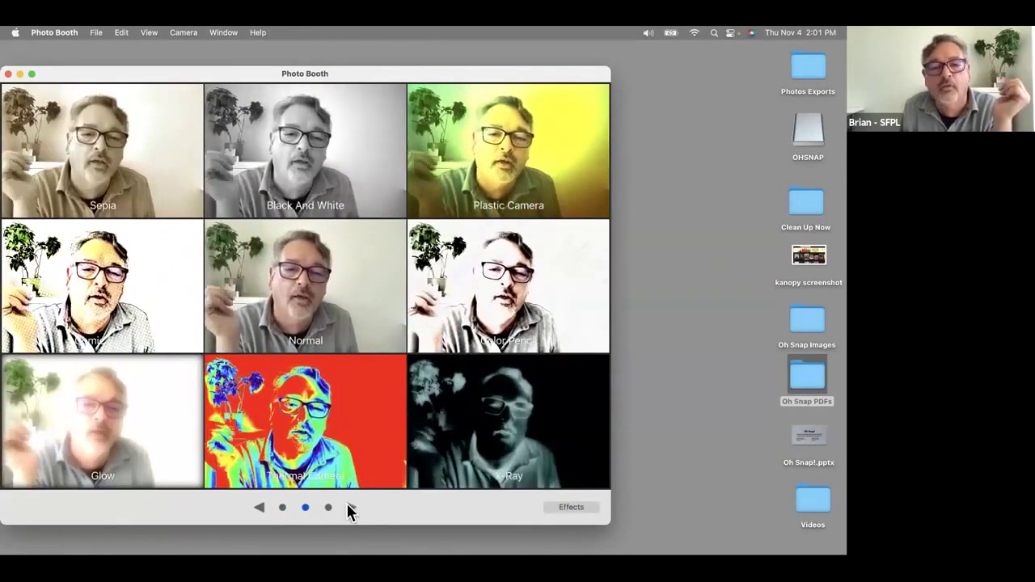
click(351, 510)
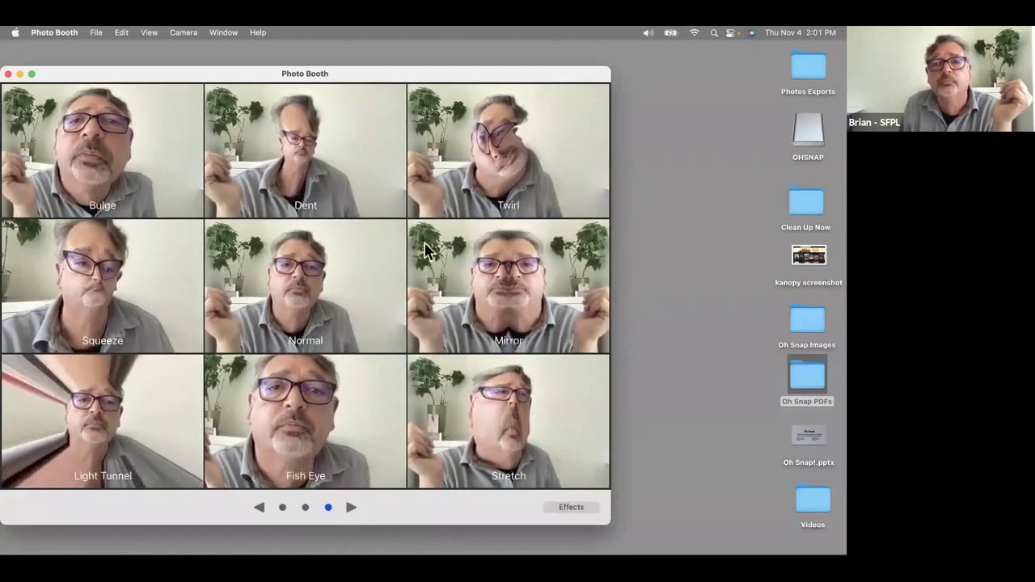
click(480, 246)
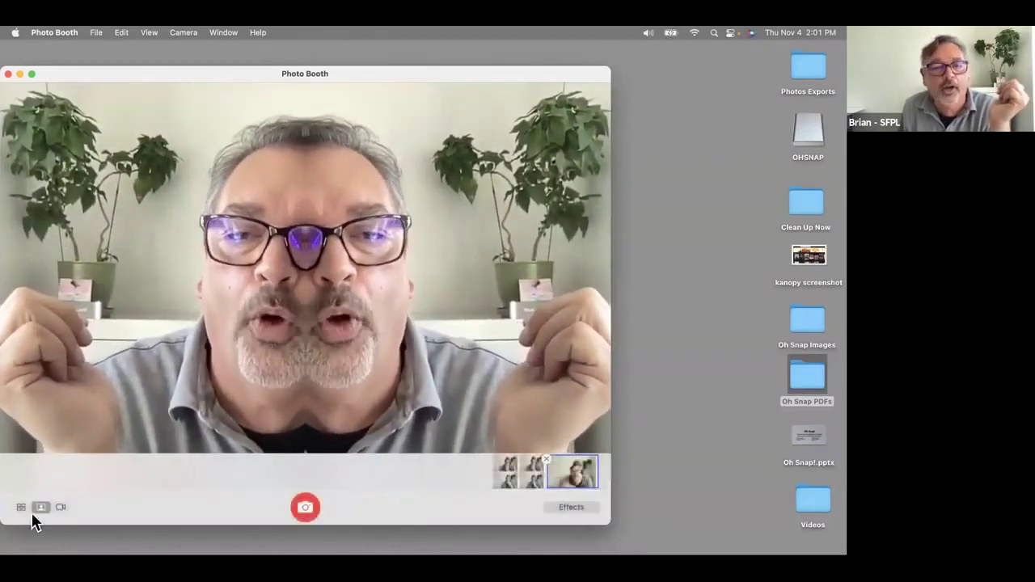
Return to the live Mirror view and snap a new mirrored photo.
click(570, 478)
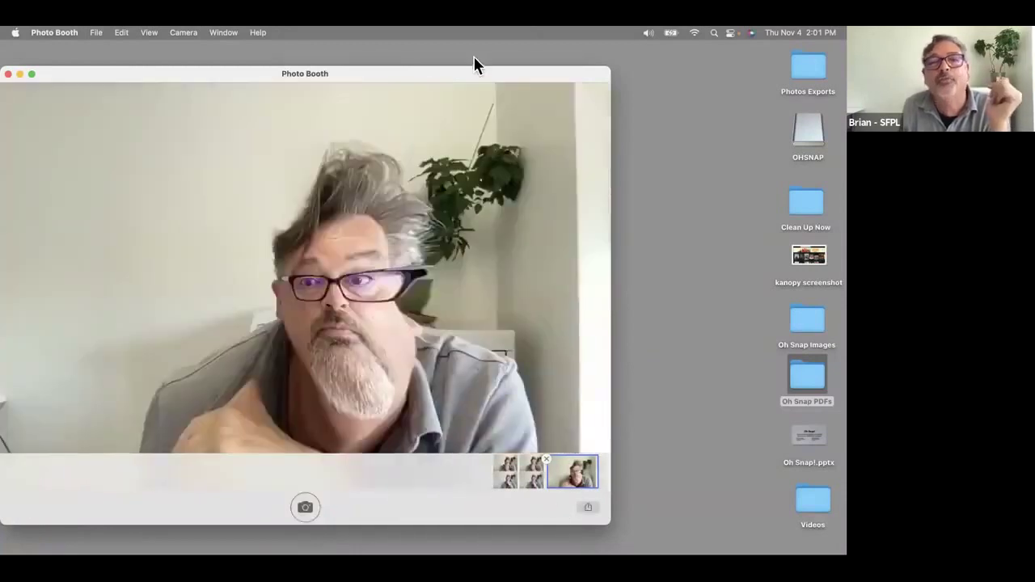
mouse_move(470, 71)
mouse_down()
mouse_move(550, 30)
mouse_move(451, 67)
mouse_move(461, 73)
mouse_up()
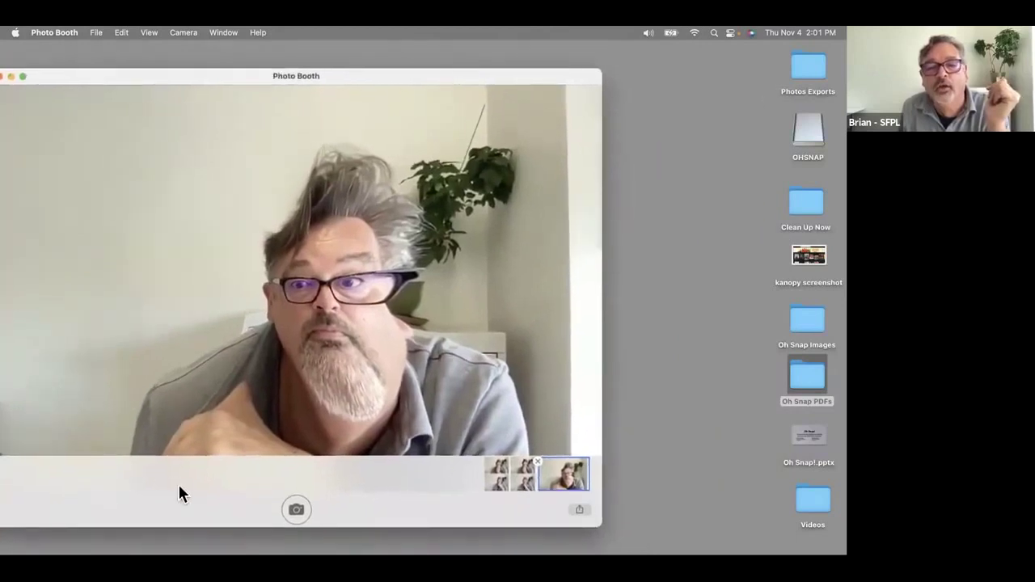
click(297, 509)
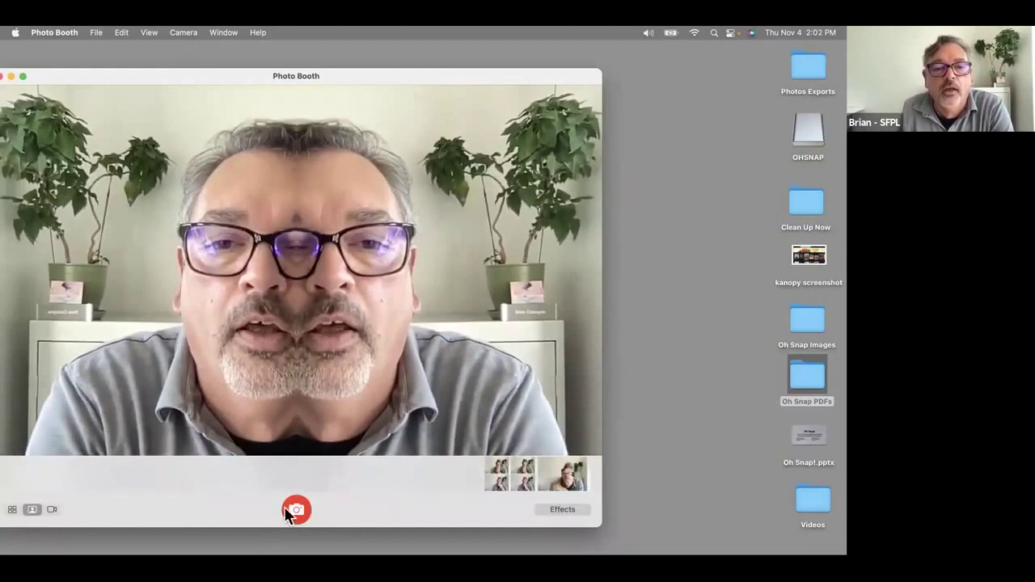
click(287, 508)
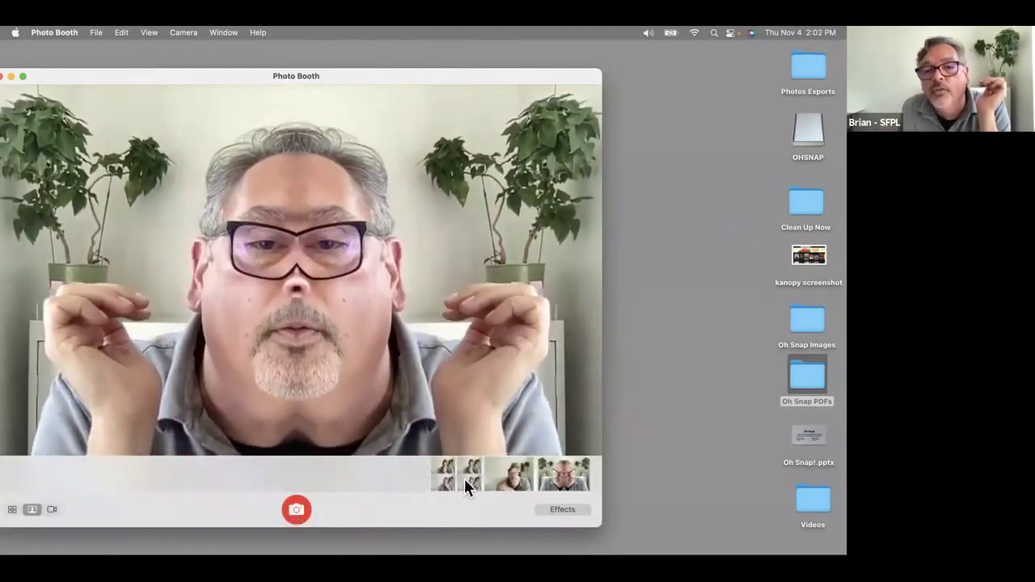
Display the earlier four-shot photo of the man with hand at chin.
click(446, 477)
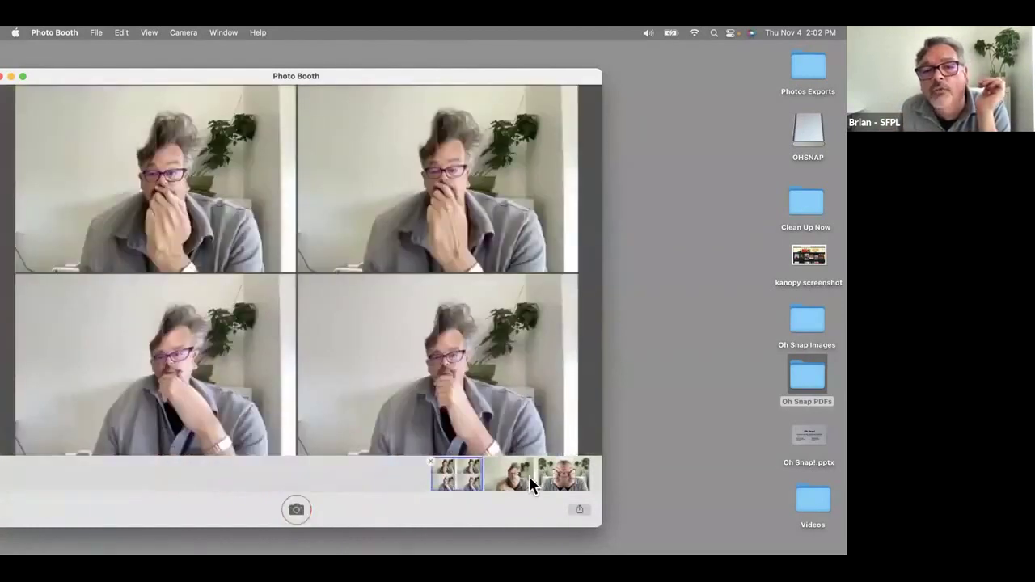
click(299, 506)
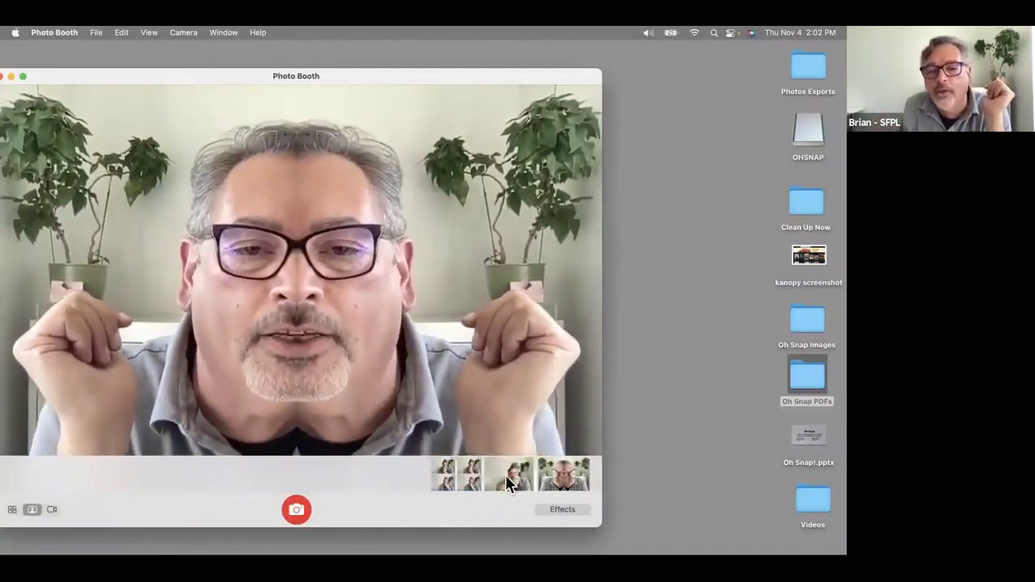
click(445, 477)
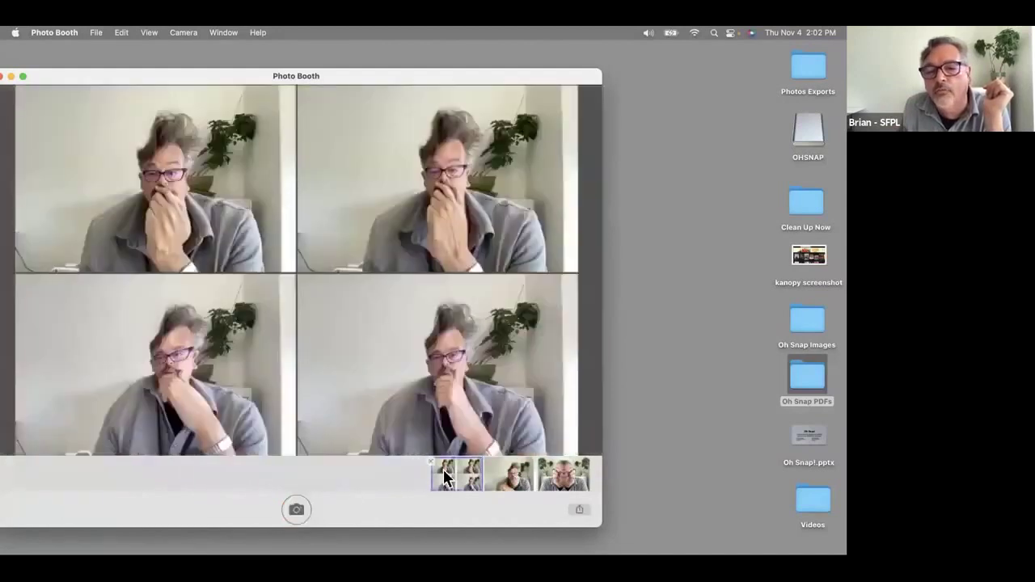
drag(369, 79, 390, 56)
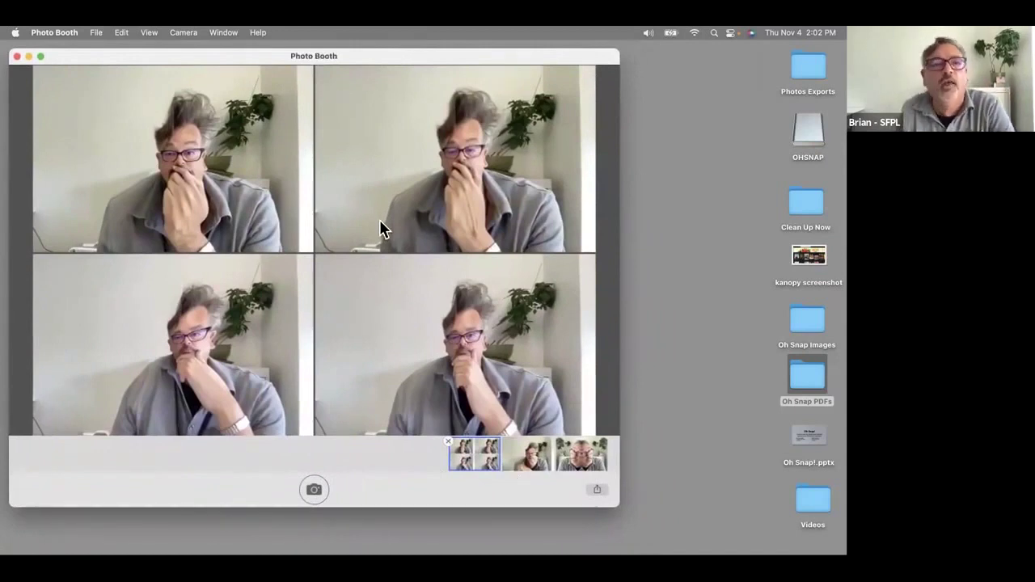
Close Photo Booth and open a Finder window showing Recents.
click(16, 55)
mouse_move(48, 550)
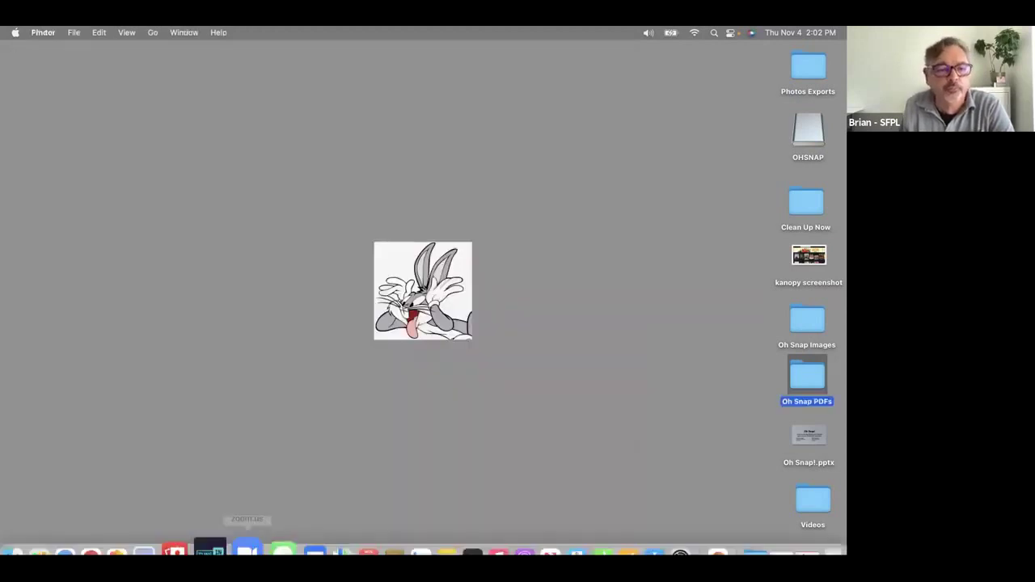
click(20, 524)
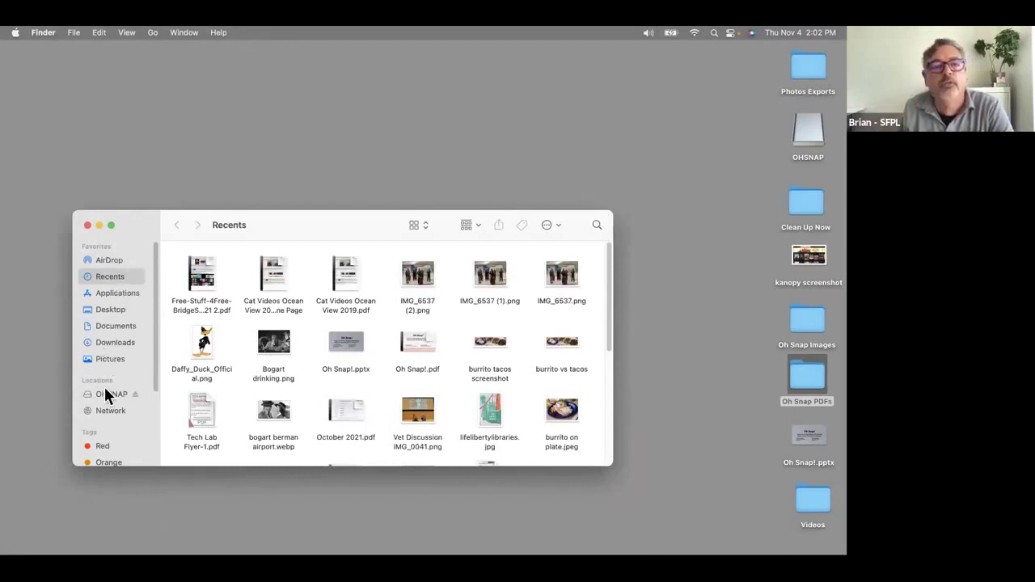
Add Pictures to the Finder sidebar in Finder Settings, then close the settings.
click(15, 33)
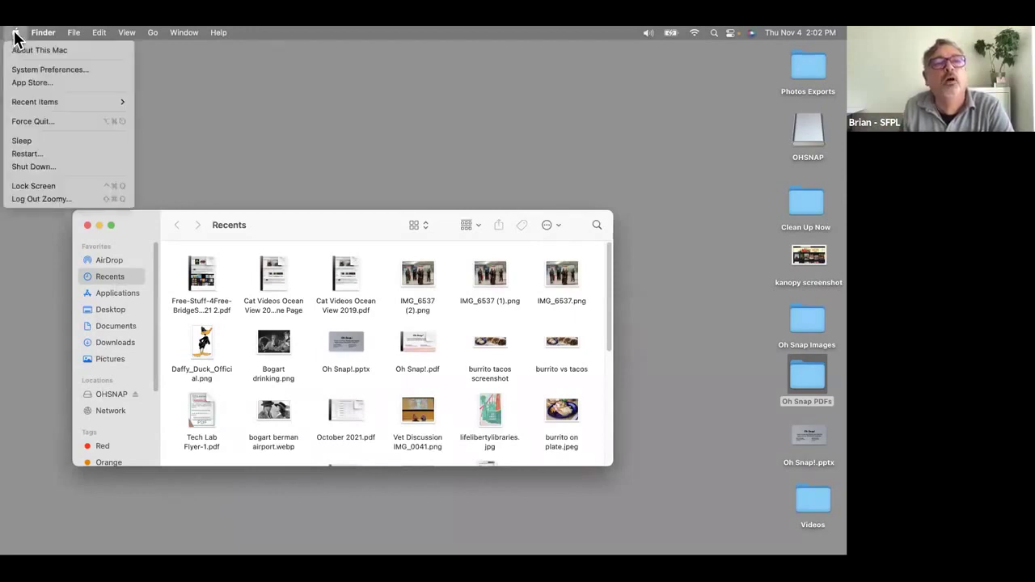
mouse_move(35, 37)
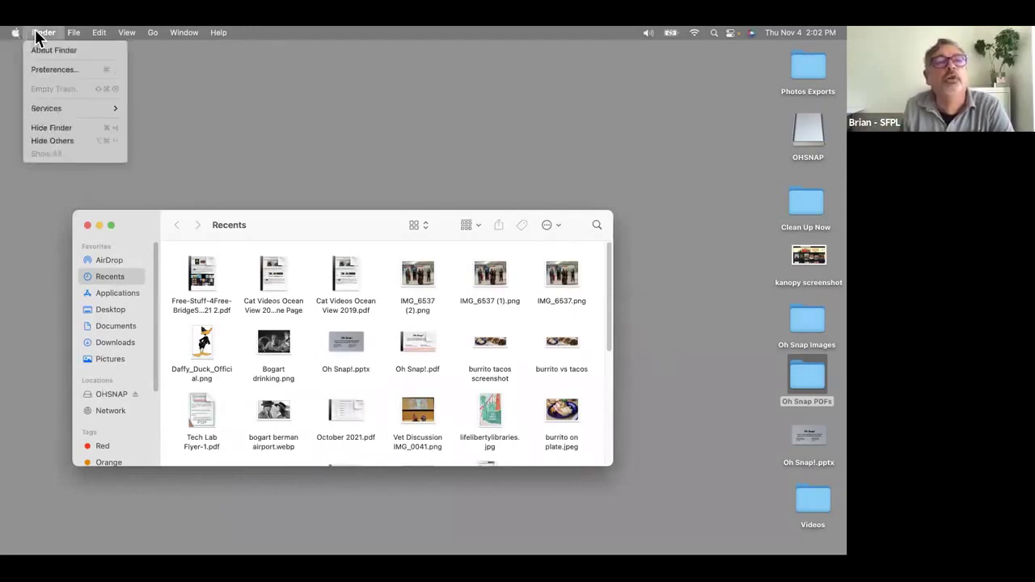
click(56, 72)
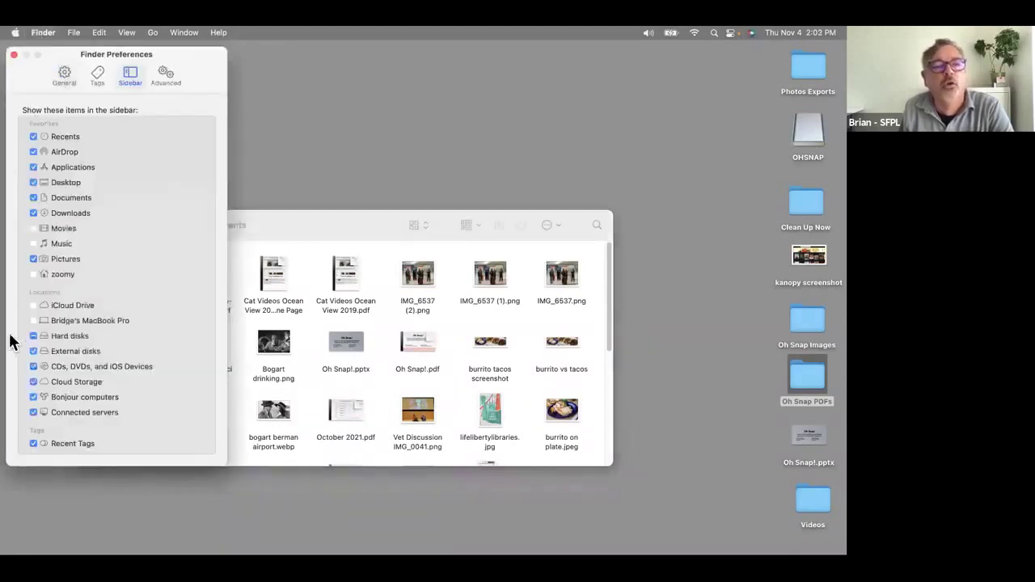
click(34, 258)
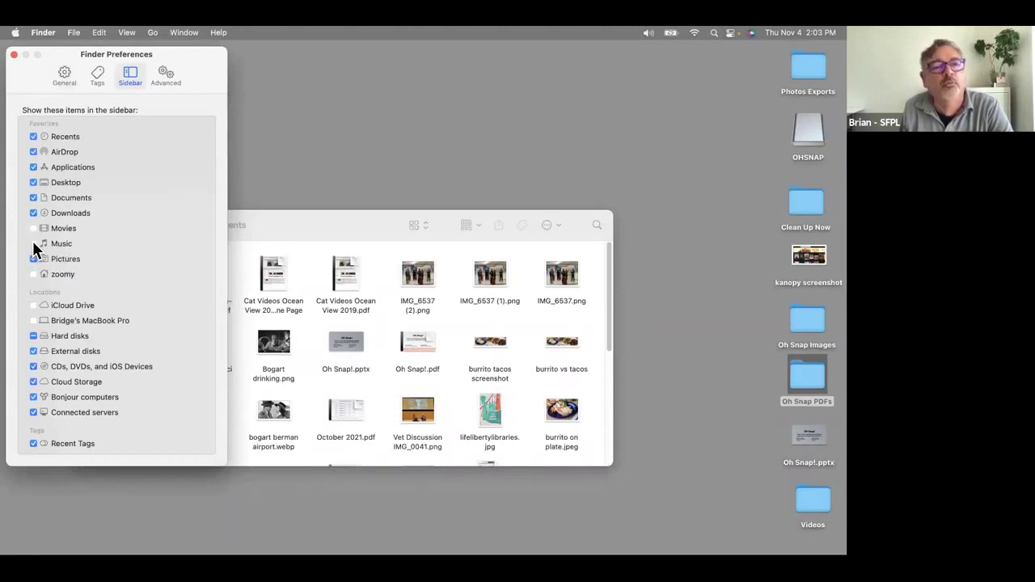
click(14, 55)
scroll(96, 356, down, 2)
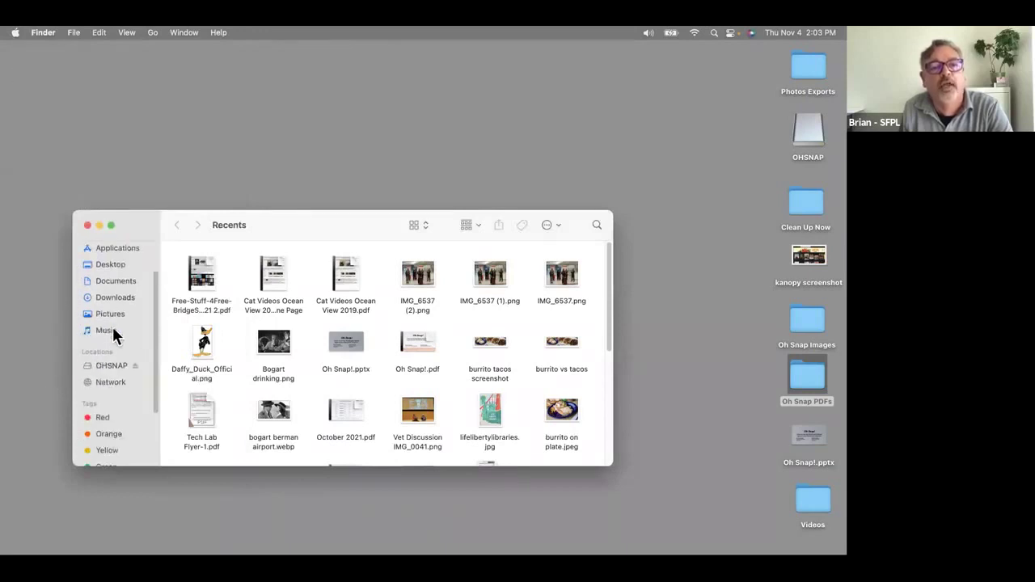
Open the Photo Booth Library from the Pictures folder.
scroll(112, 344, up, 2)
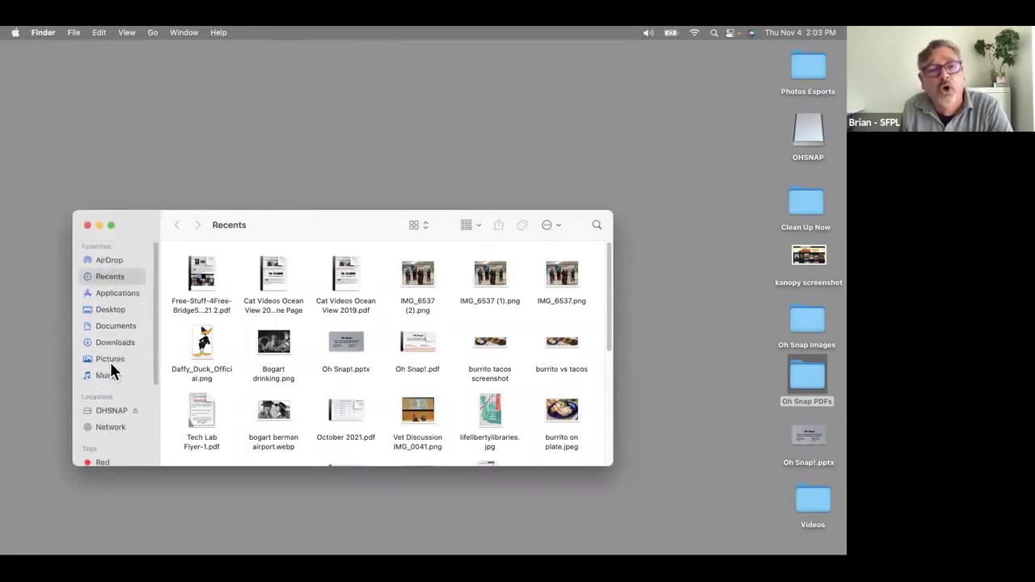
drag(348, 237, 298, 88)
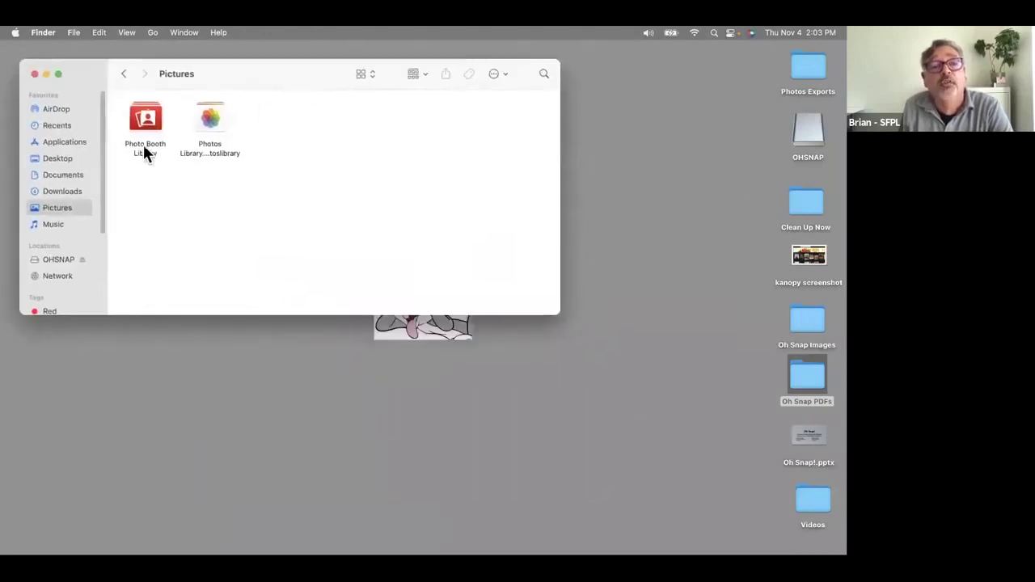
double_click(152, 110)
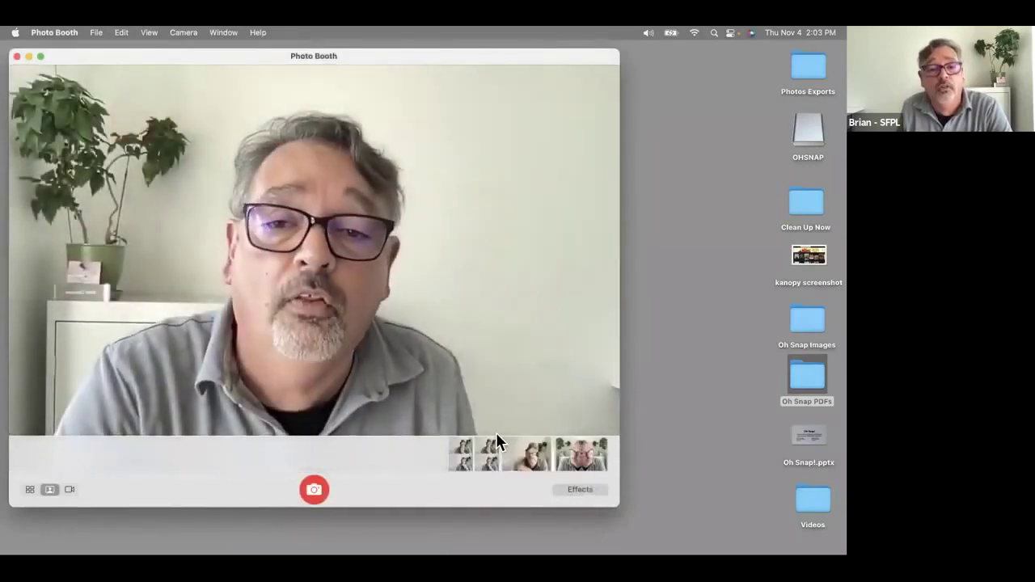
Show the latest Photo Booth photo full size, then quit Photo Booth.
click(149, 34)
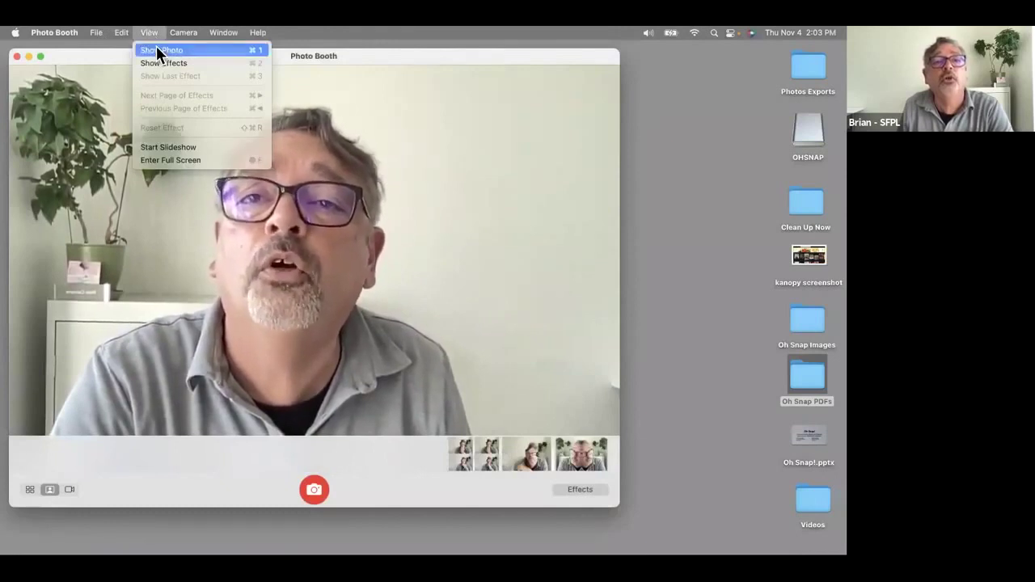
click(156, 47)
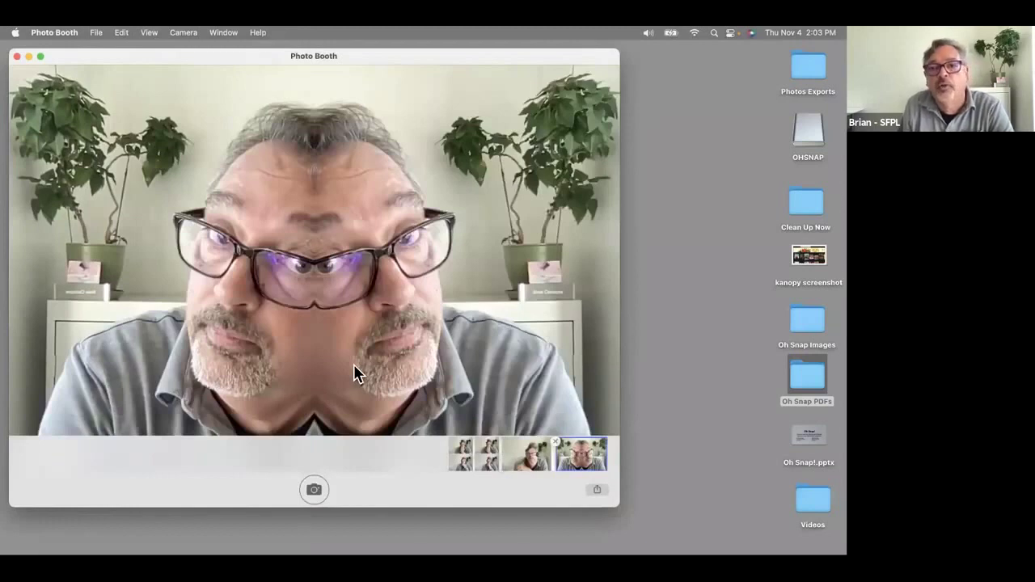
click(59, 34)
click(71, 115)
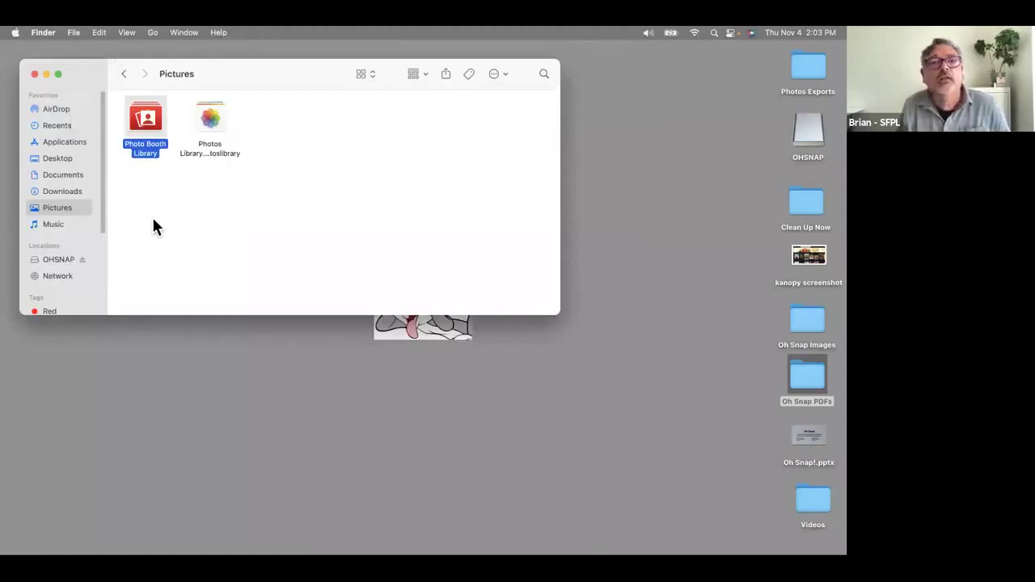
click(34, 75)
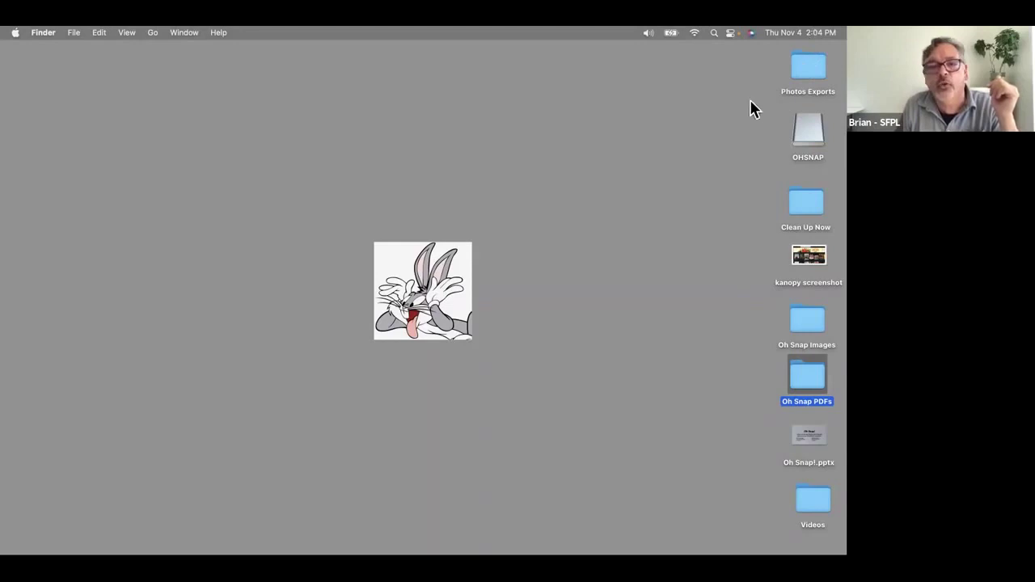
click(34, 534)
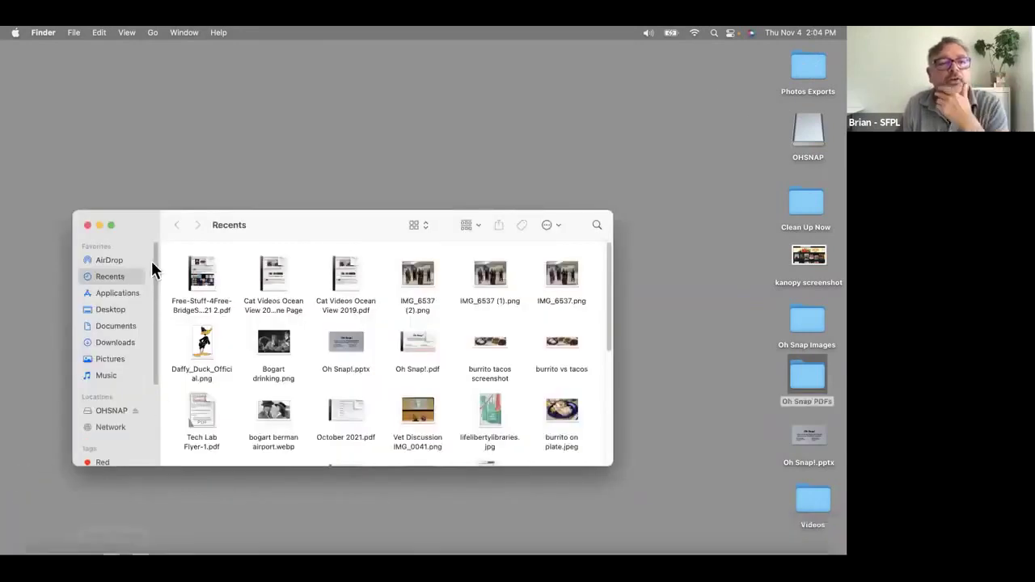
click(109, 359)
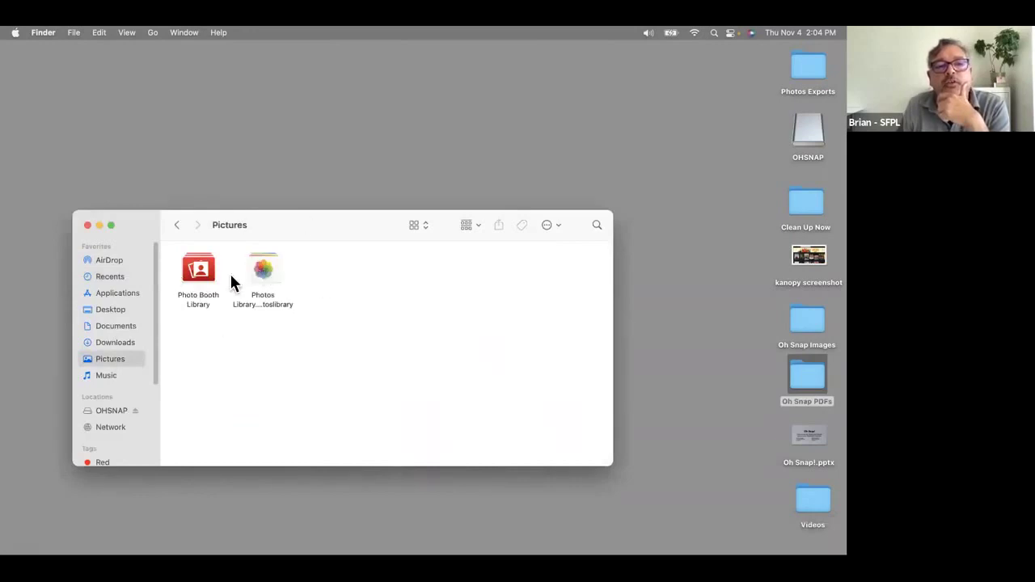
click(257, 273)
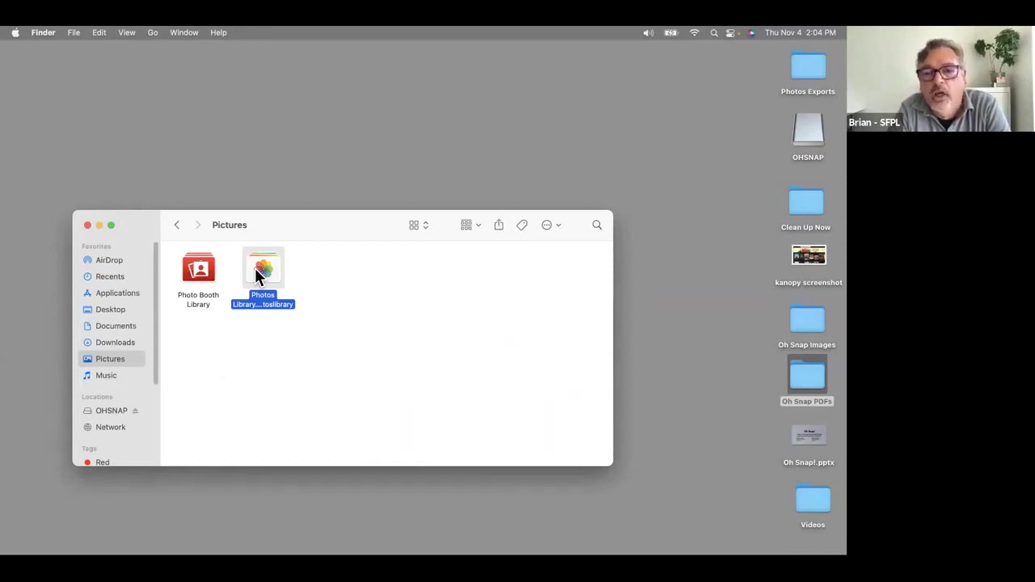
drag(289, 219, 240, 126)
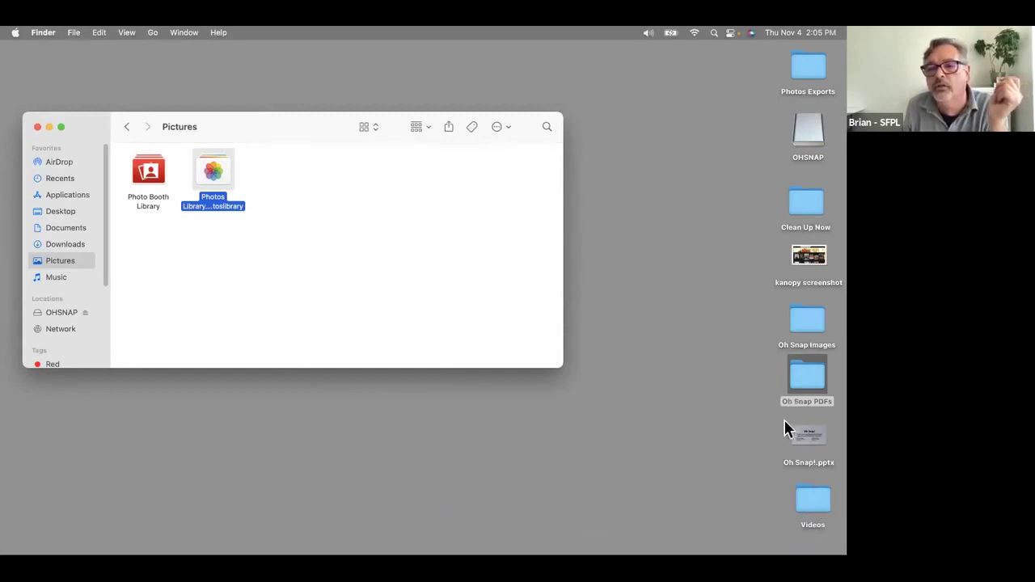
Launch Photos, search its Help for 'add library', then clear that search.
click(134, 514)
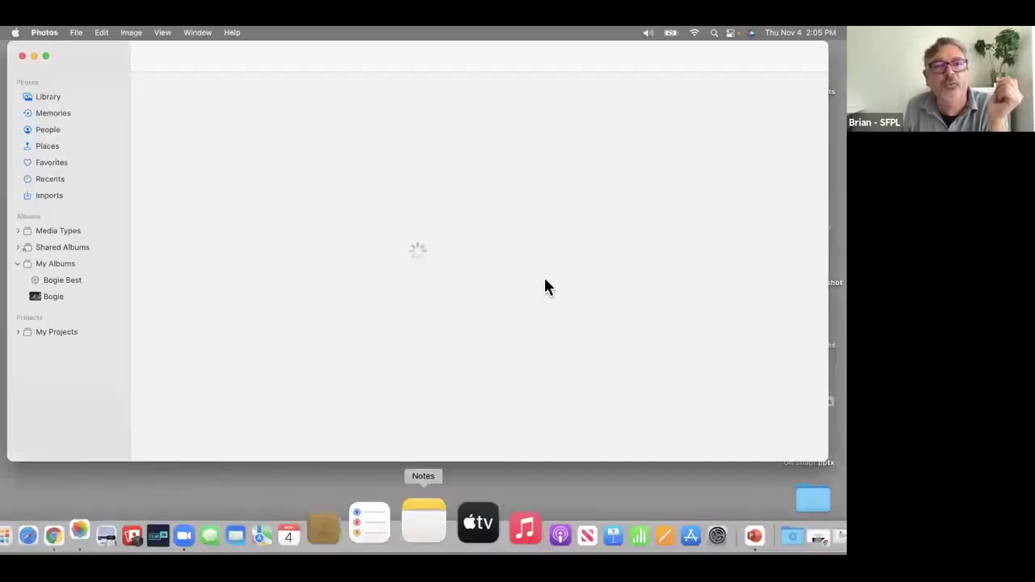
click(232, 33)
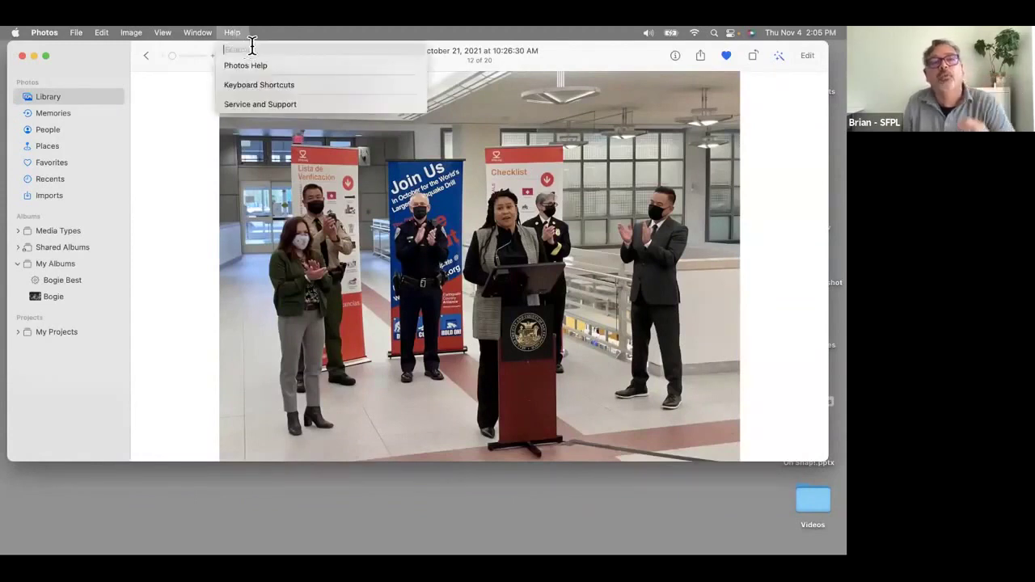
text(add)
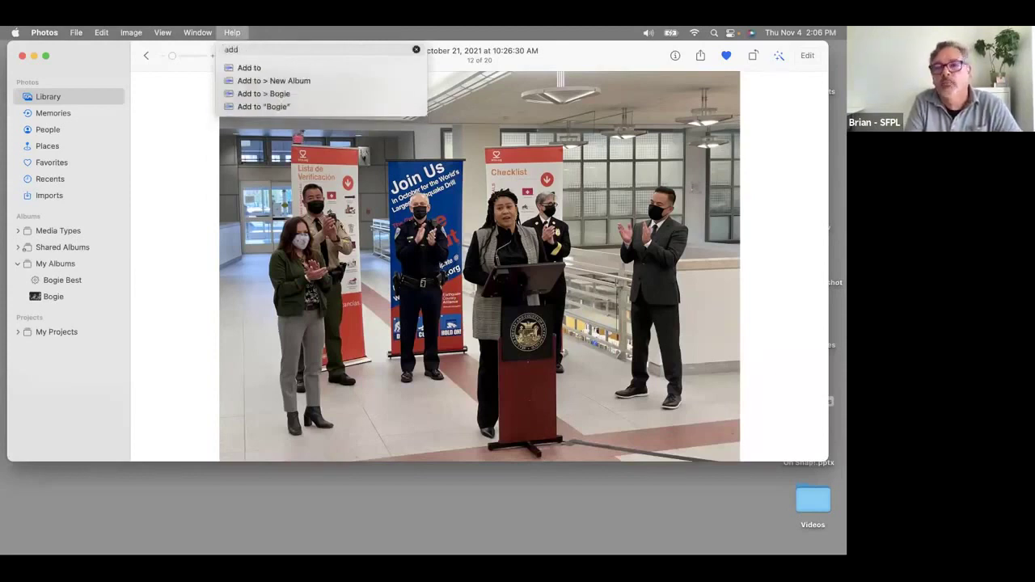
text( library)
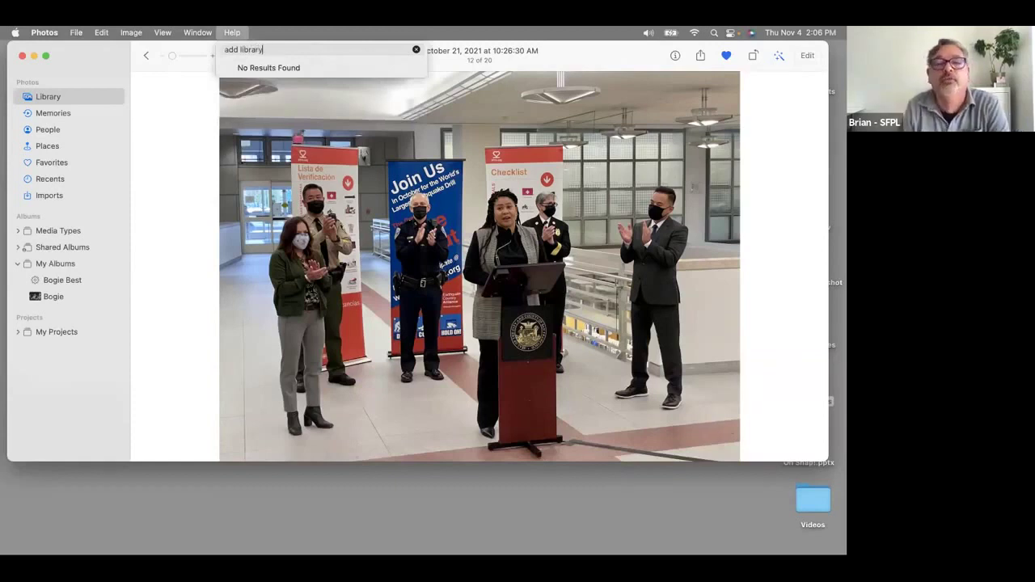
key(super+a)
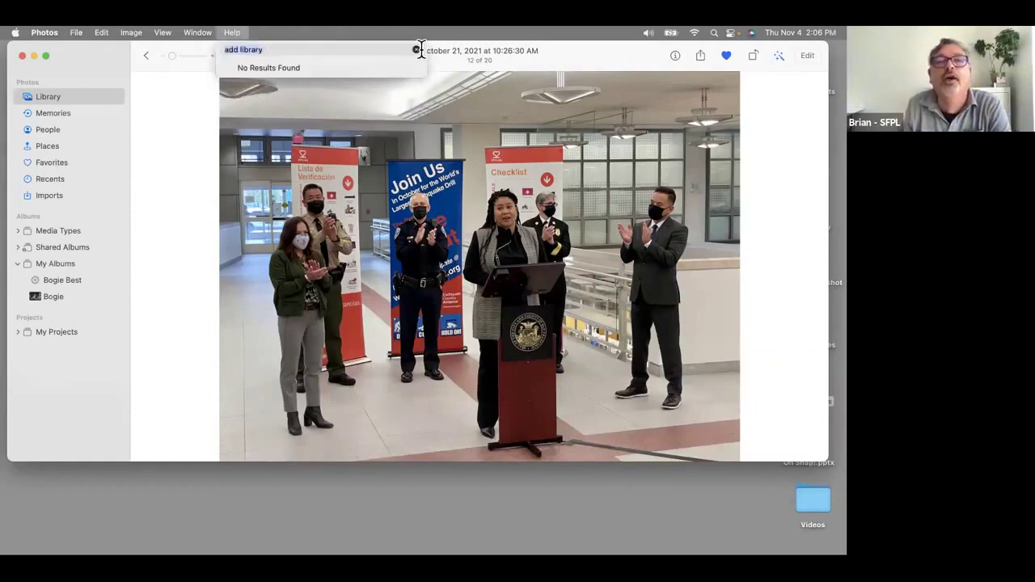
click(417, 49)
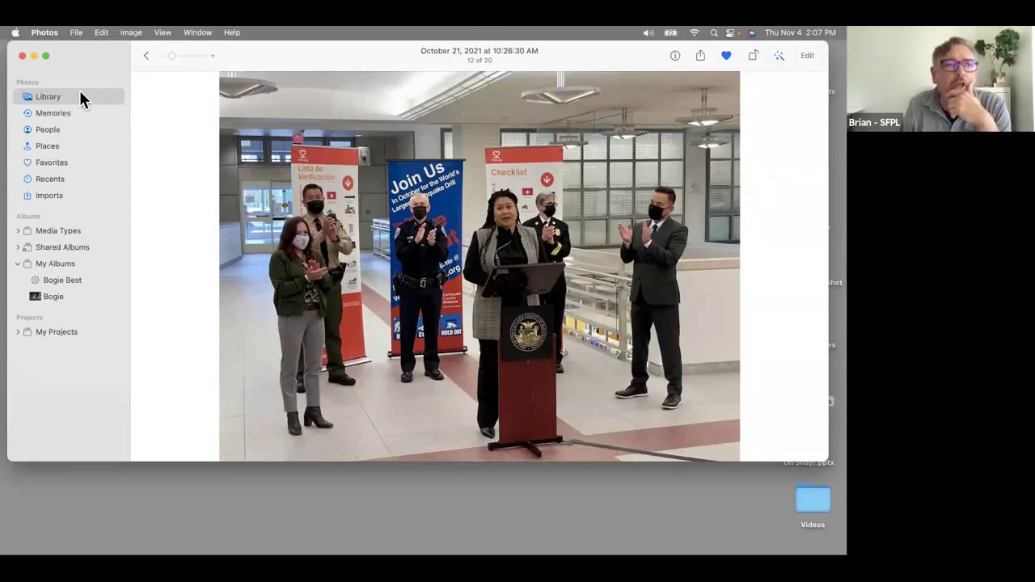
Create a new album named Family from the selected podium photo.
click(58, 132)
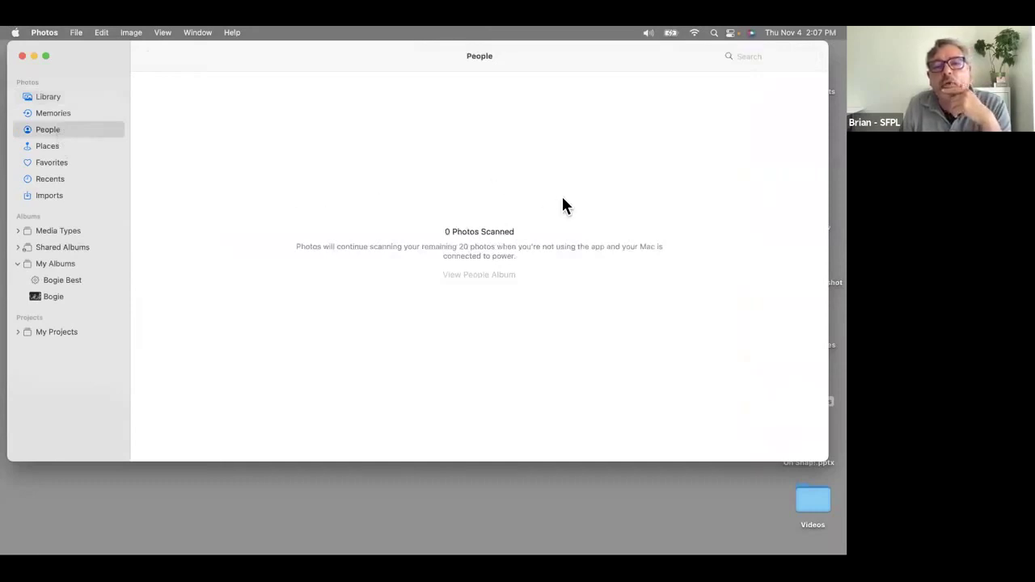
click(79, 94)
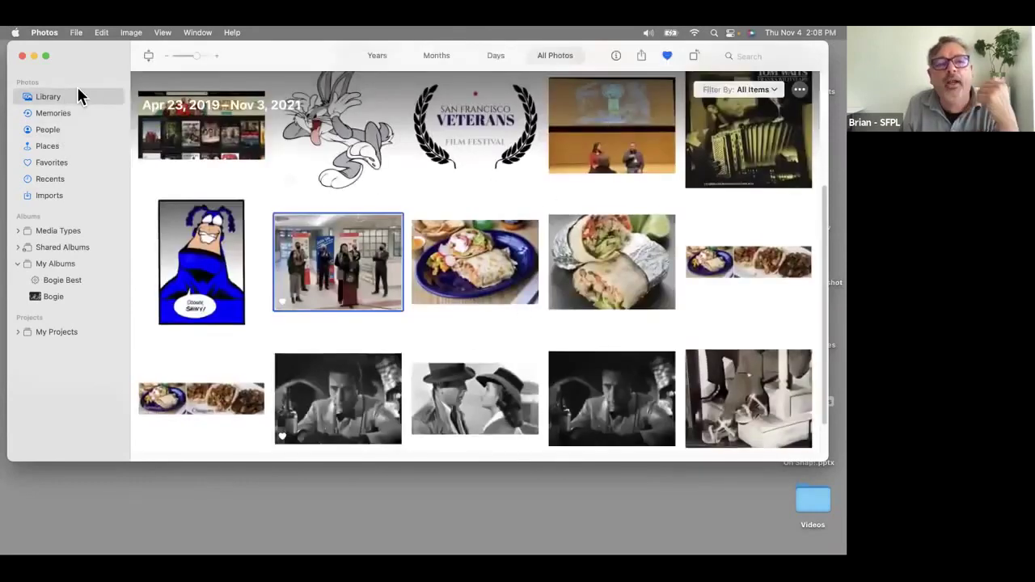
click(17, 247)
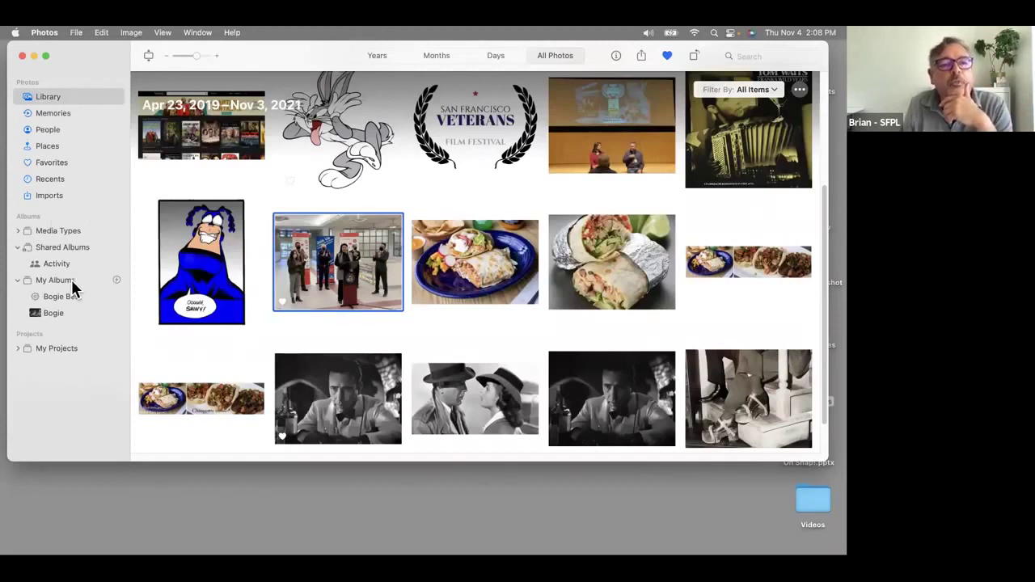
click(117, 281)
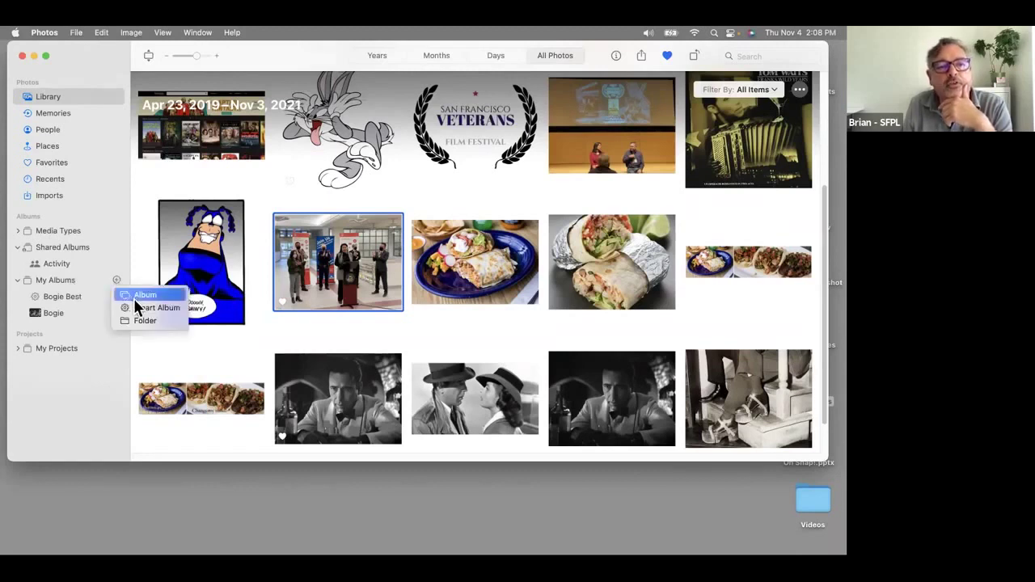
click(137, 295)
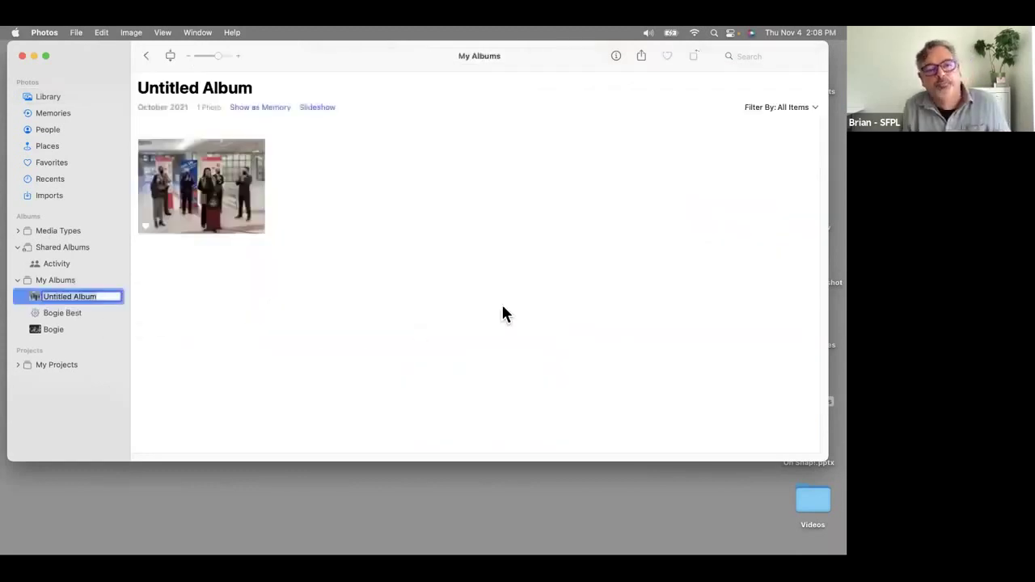
text(Family)
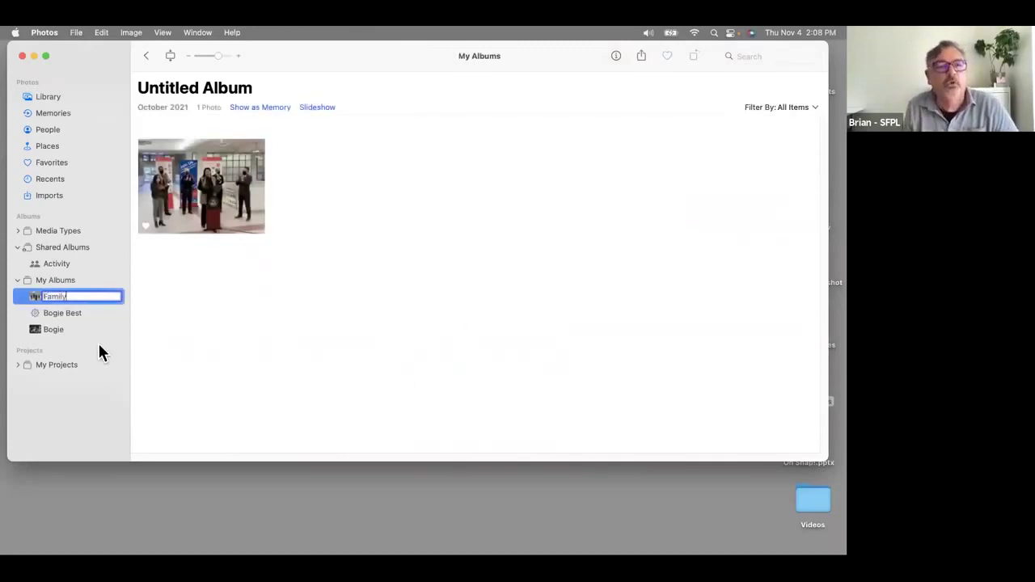
key(Return)
Create a second, empty album named Friends under My Albums.
click(116, 281)
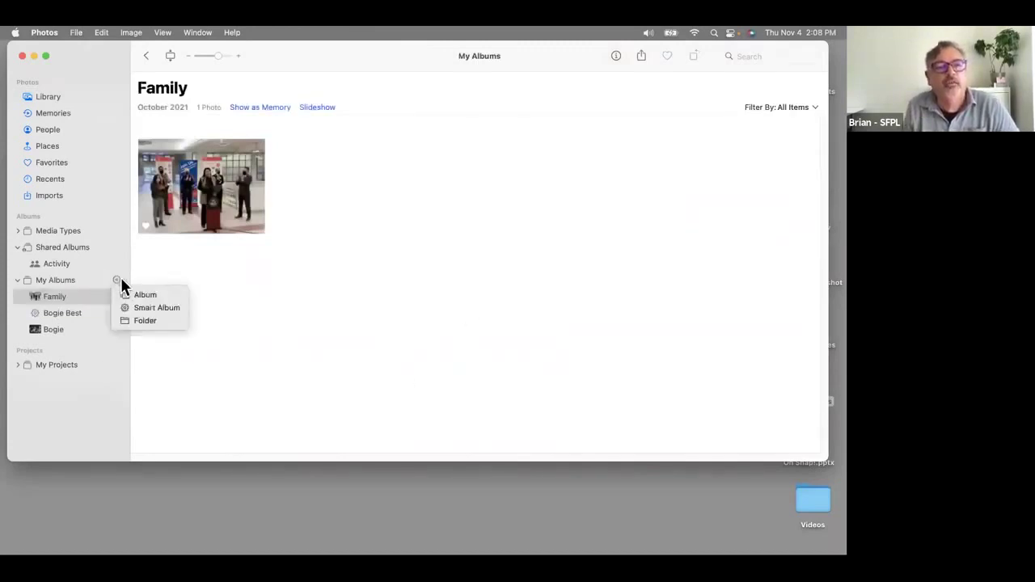
click(117, 283)
click(117, 285)
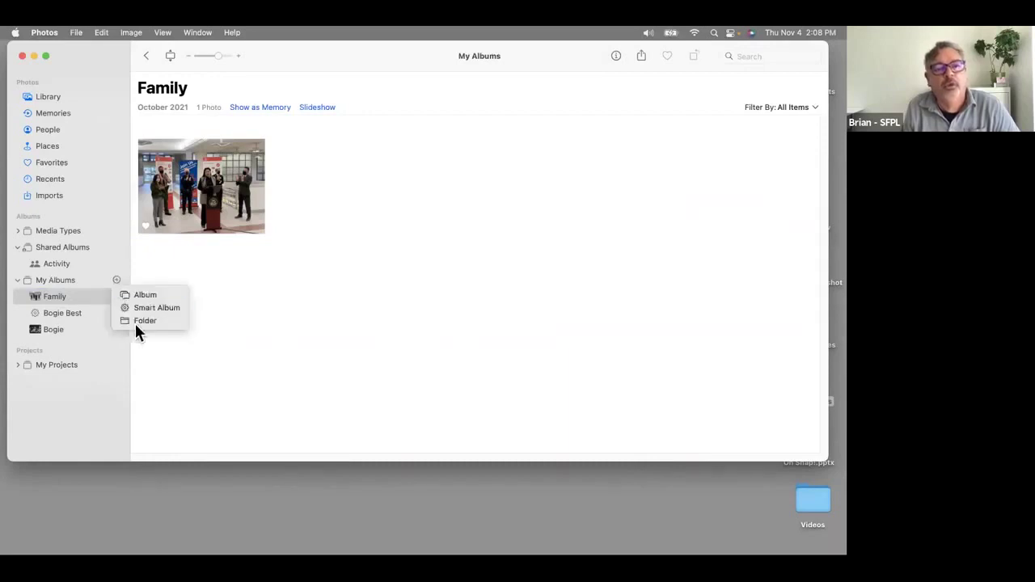
click(145, 295)
text(Fir)
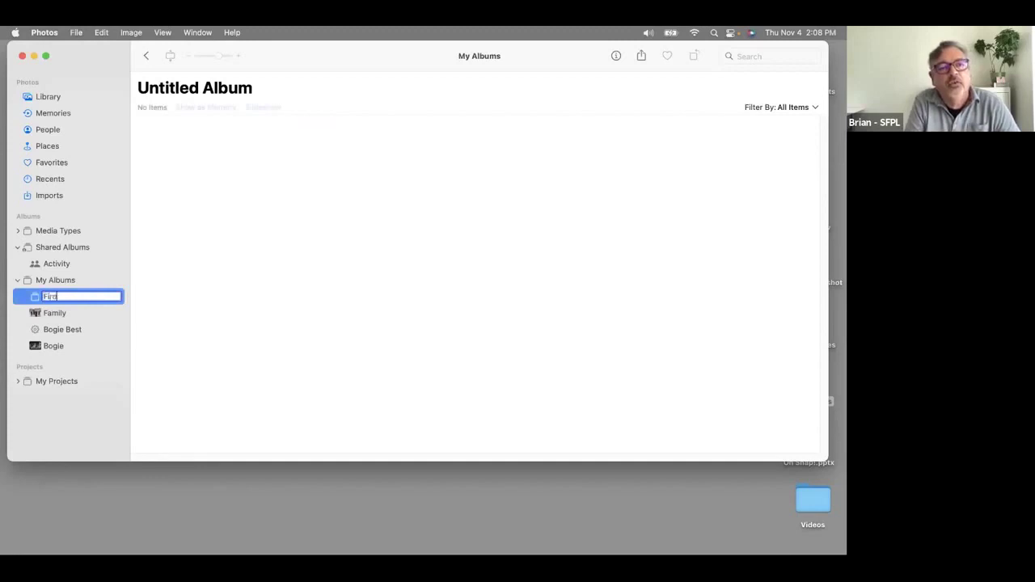
key(BackSpace)
text(iiends)
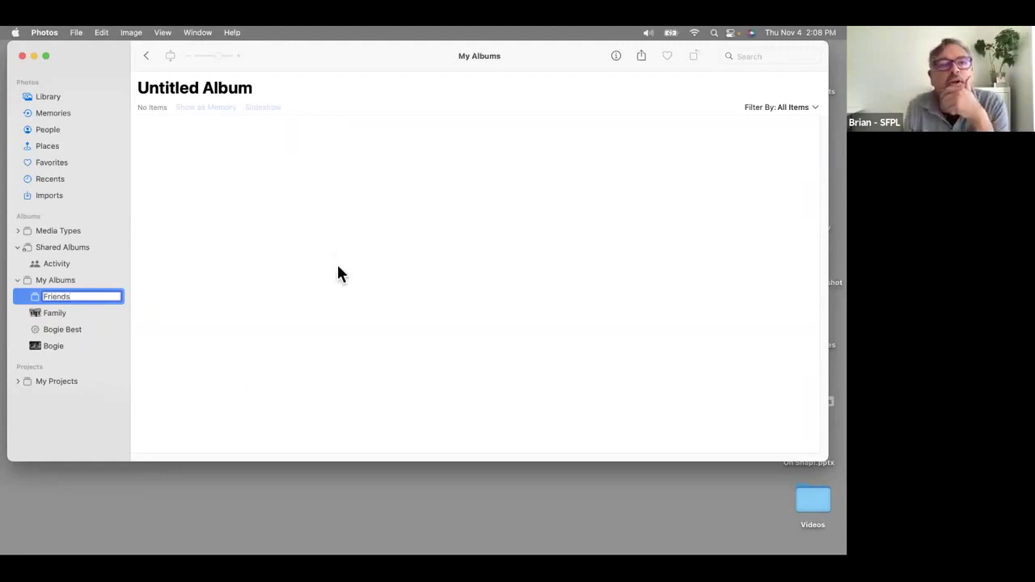
key(Return)
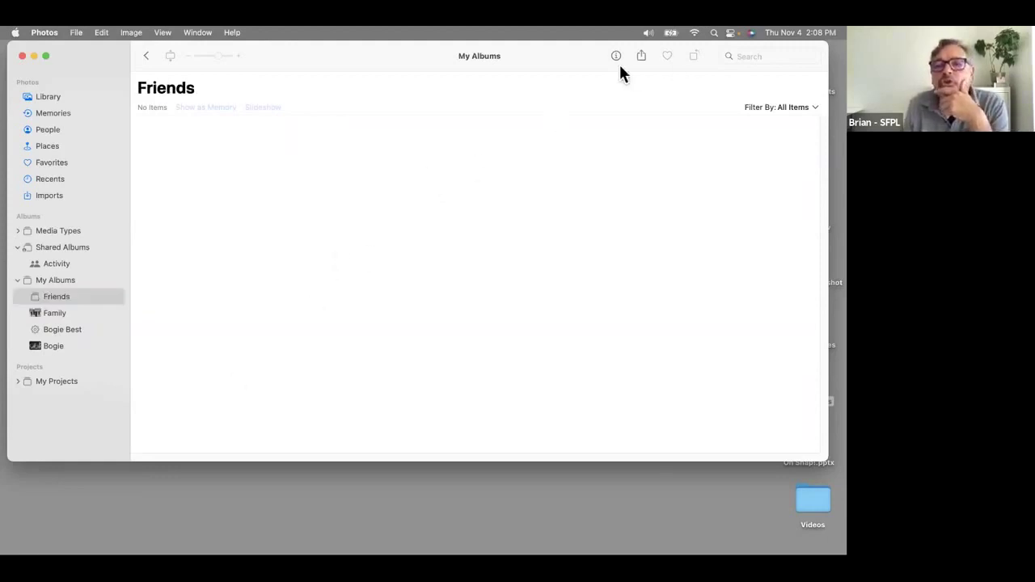
click(741, 56)
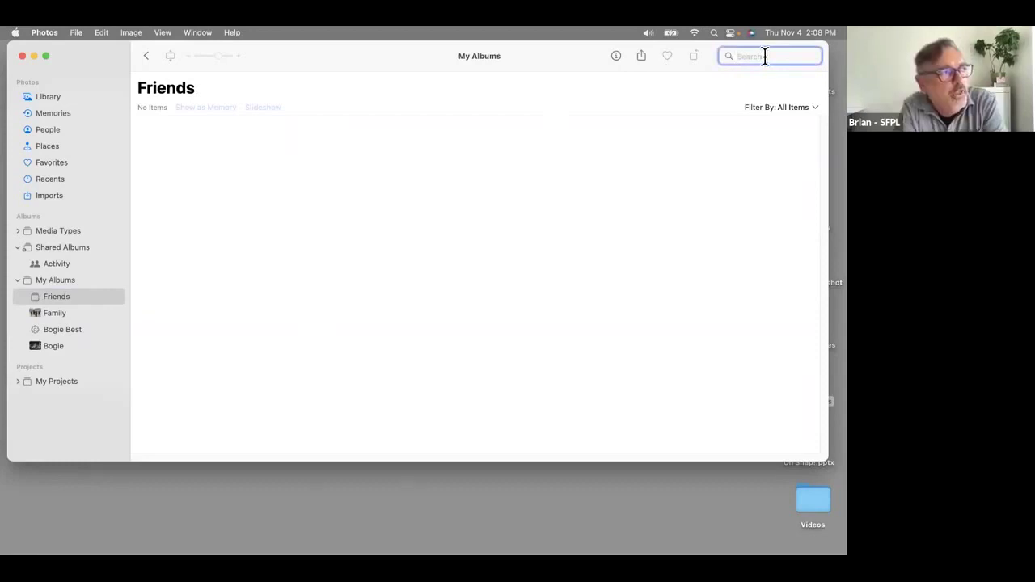
Search the library for 'san francisco' and then 'food', clearing each search.
text(san francisco)
key(Return)
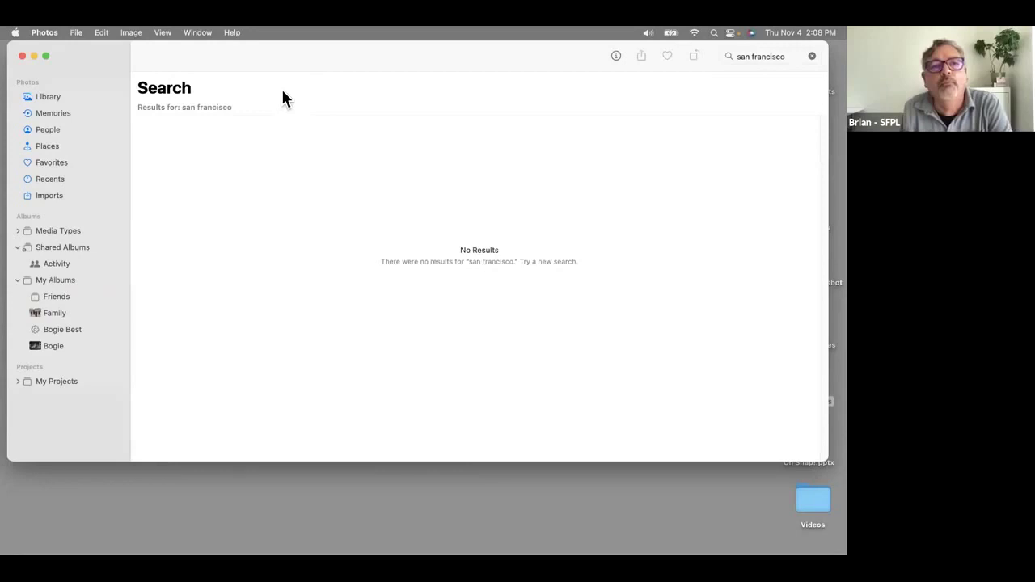
click(53, 97)
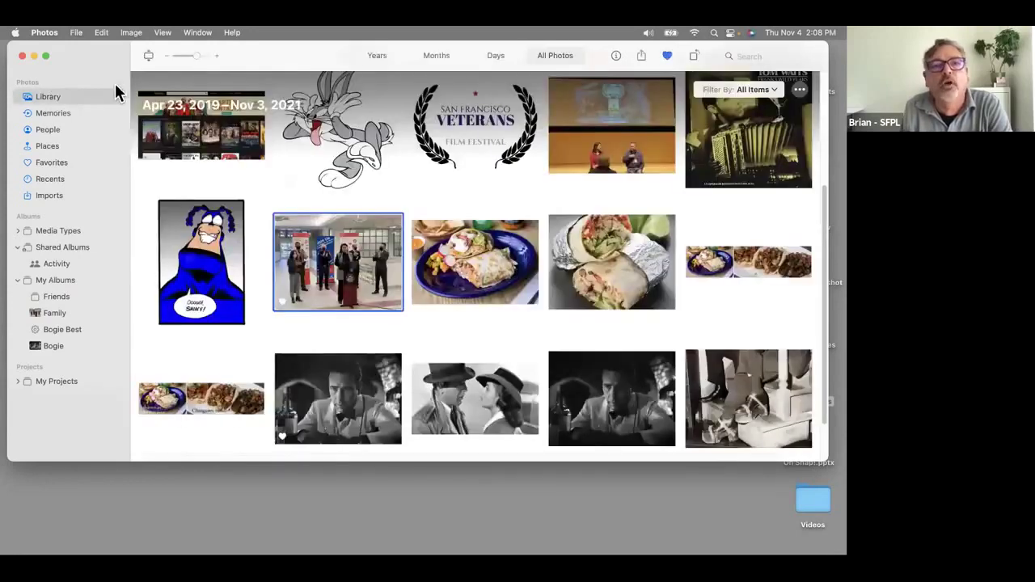
click(782, 53)
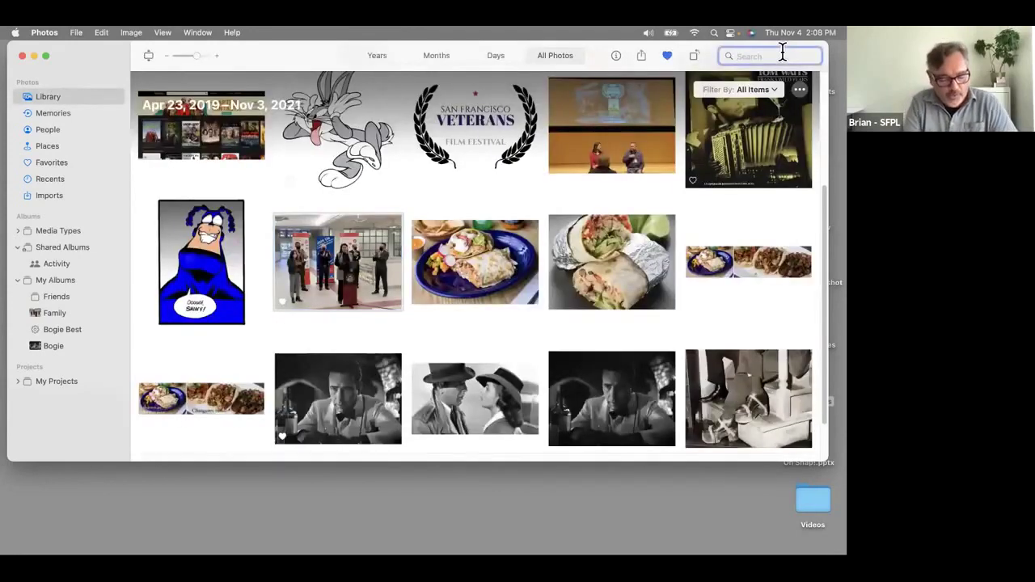
text(san fran)
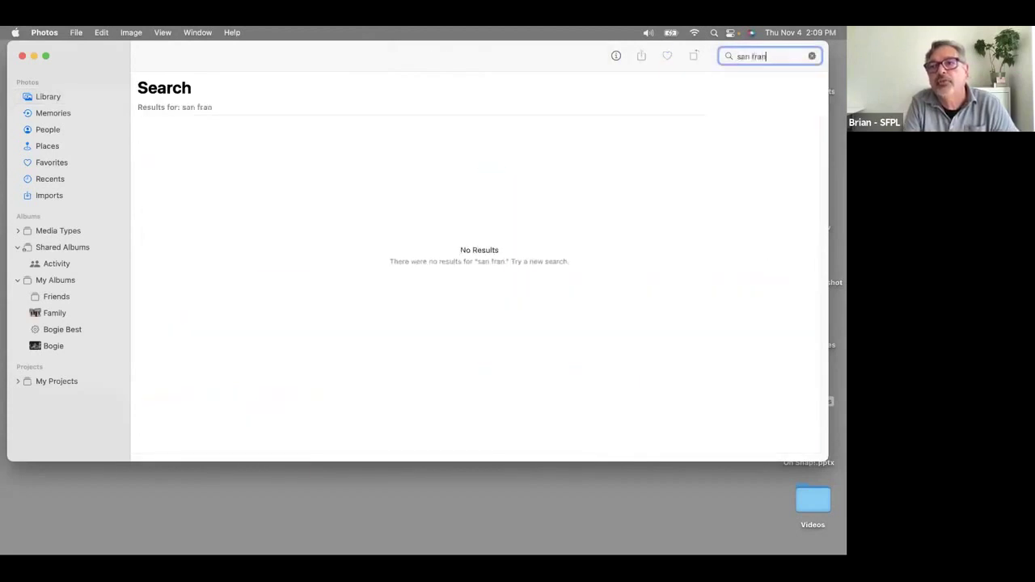
text(cisco)
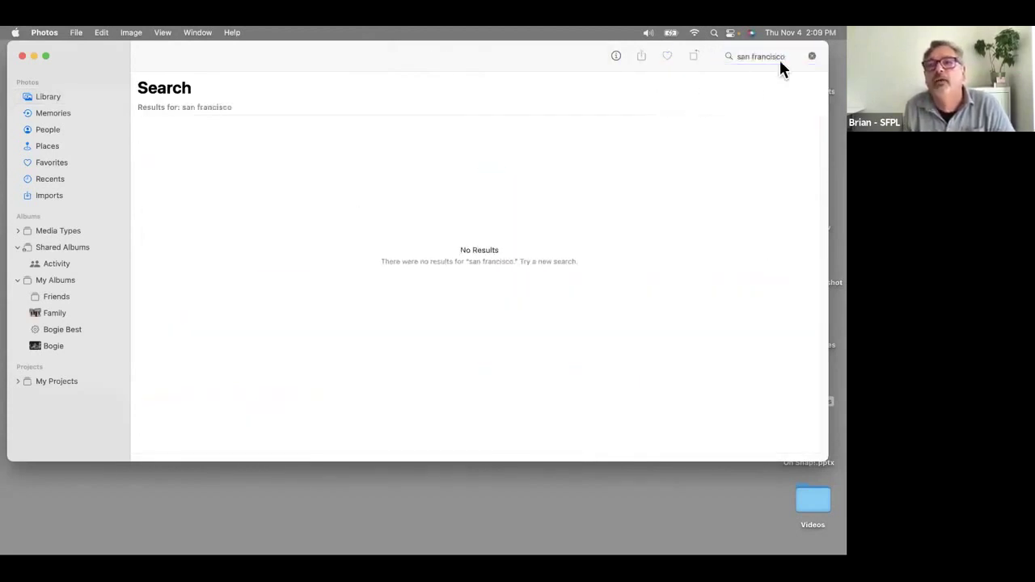
drag(785, 56, 697, 58)
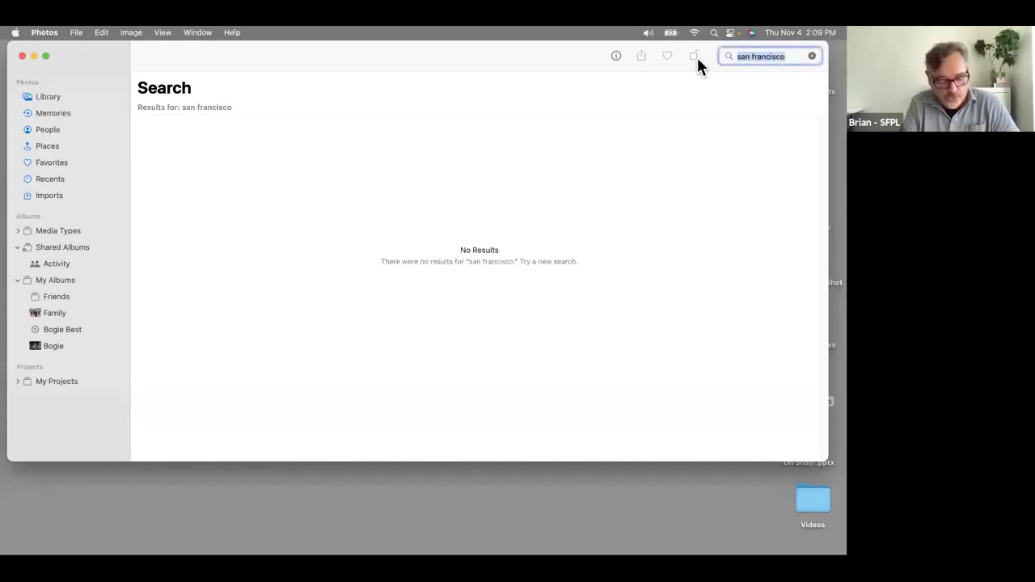
text(food)
key(BackSpace)
key(BackSpace)
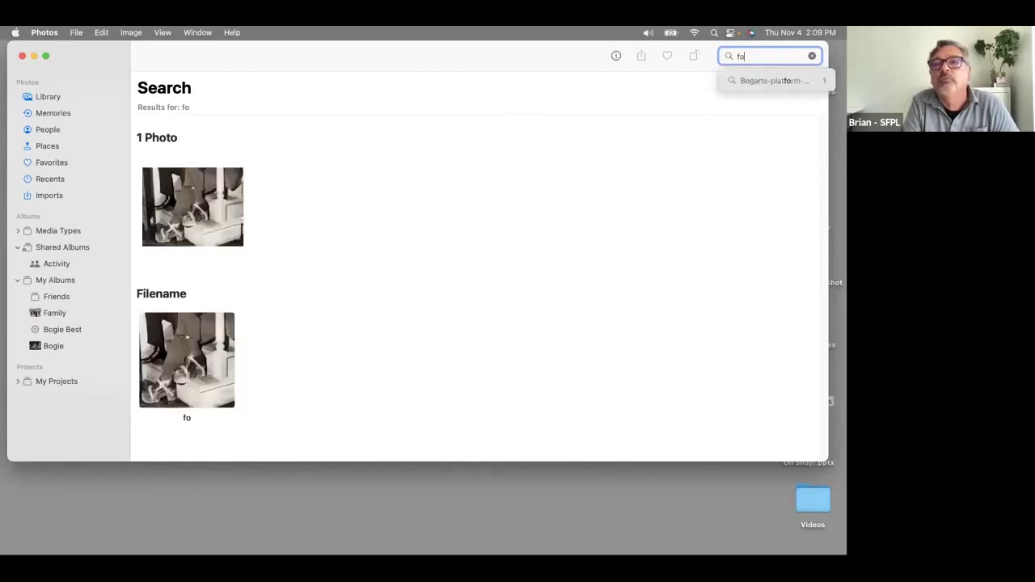
key(BackSpace)
key(BackSpace)
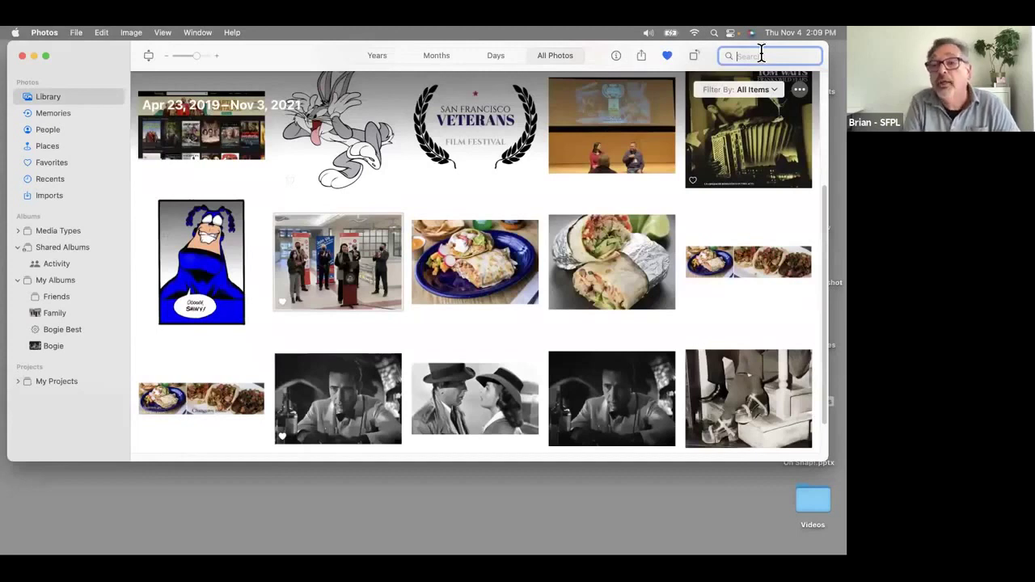
Find frankswildyears.jpg through the search suggestions, then return to the full library.
text(F)
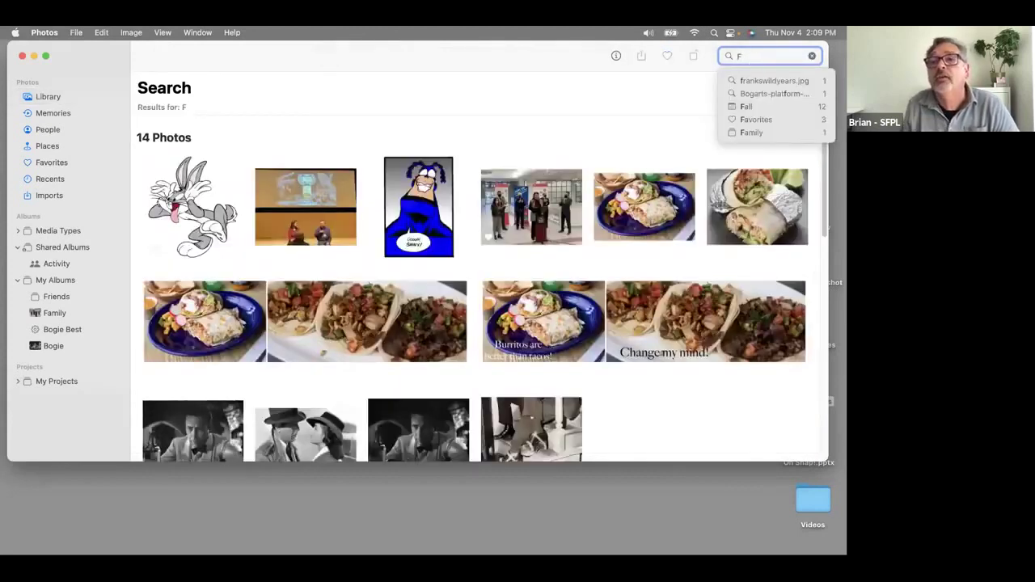
click(762, 81)
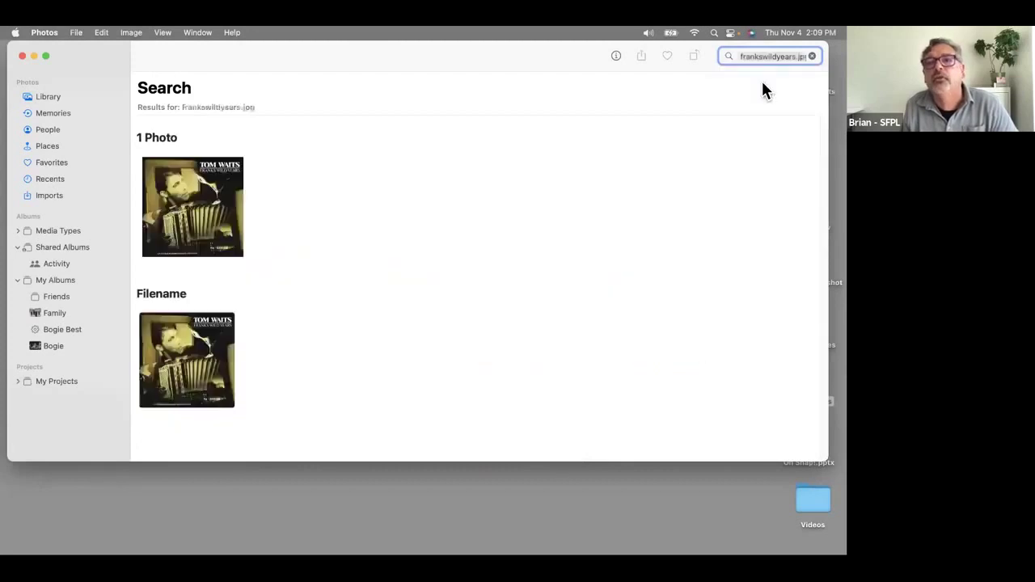
click(64, 97)
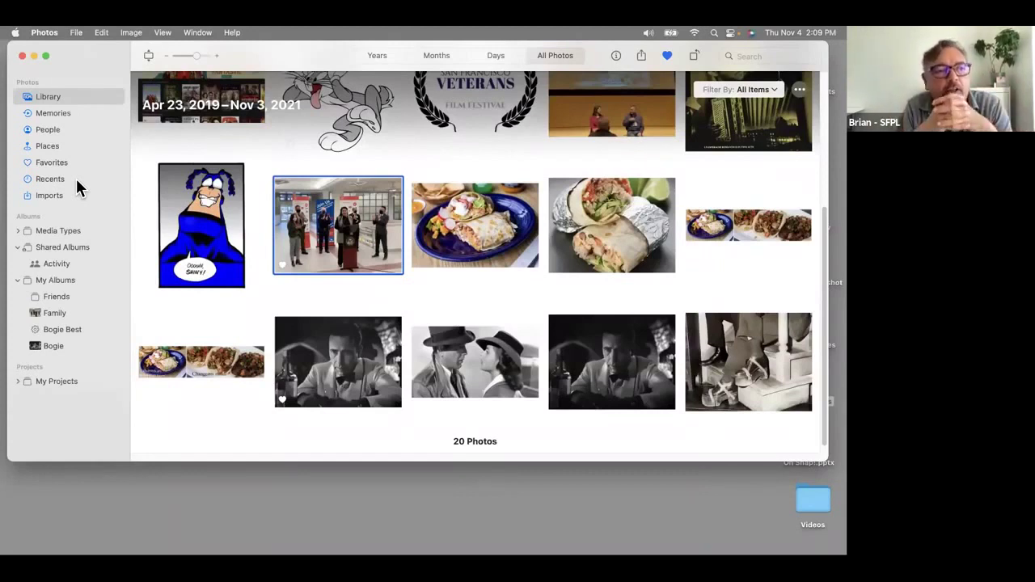
Expand Media Types in the sidebar to show the Screenshots album.
click(18, 232)
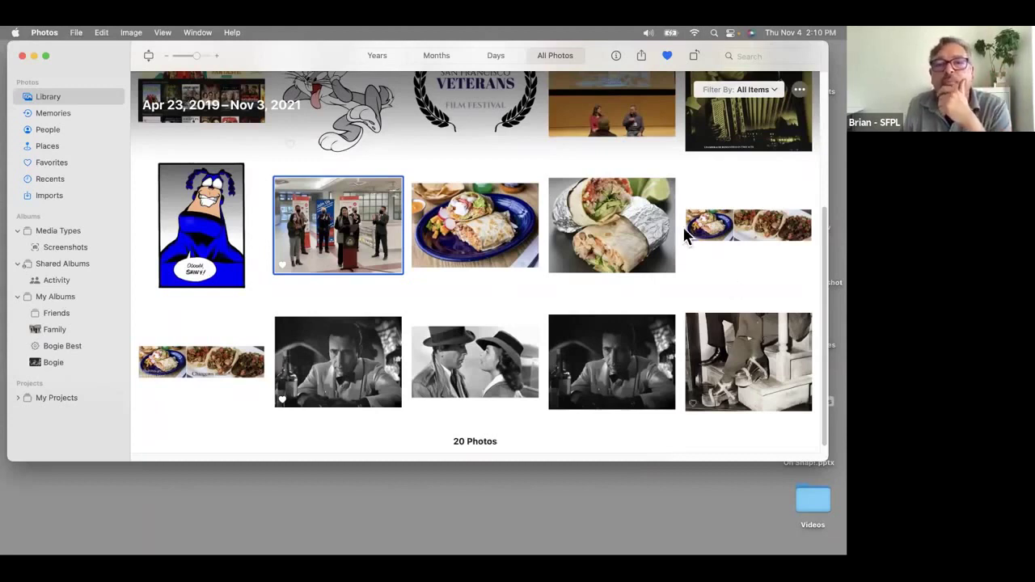
Duplicate the burrito-on-blue-plate photo and open the copy full size as 13 of 21.
click(483, 248)
right_click(484, 247)
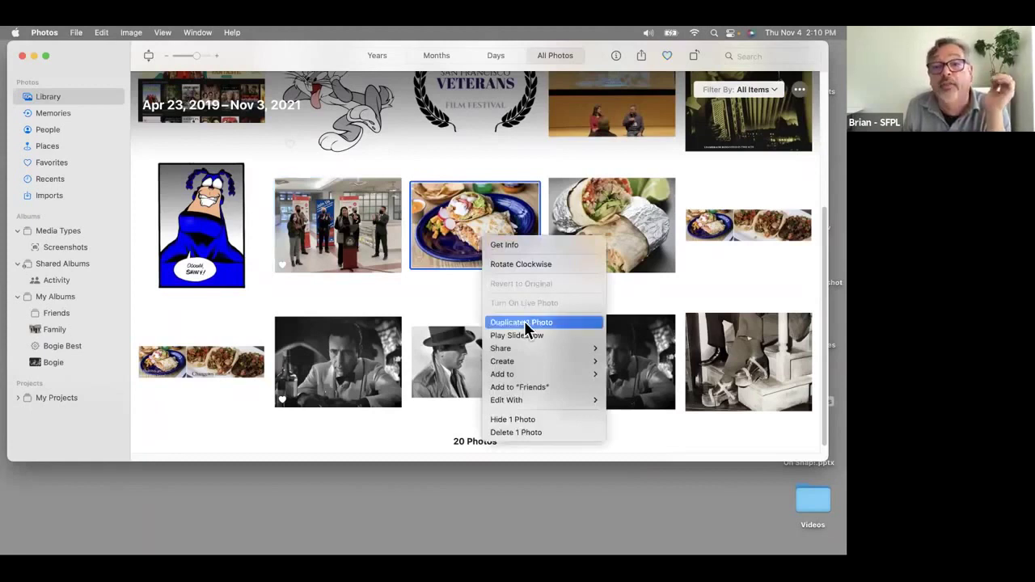
right_click(470, 208)
right_click(469, 208)
click(512, 294)
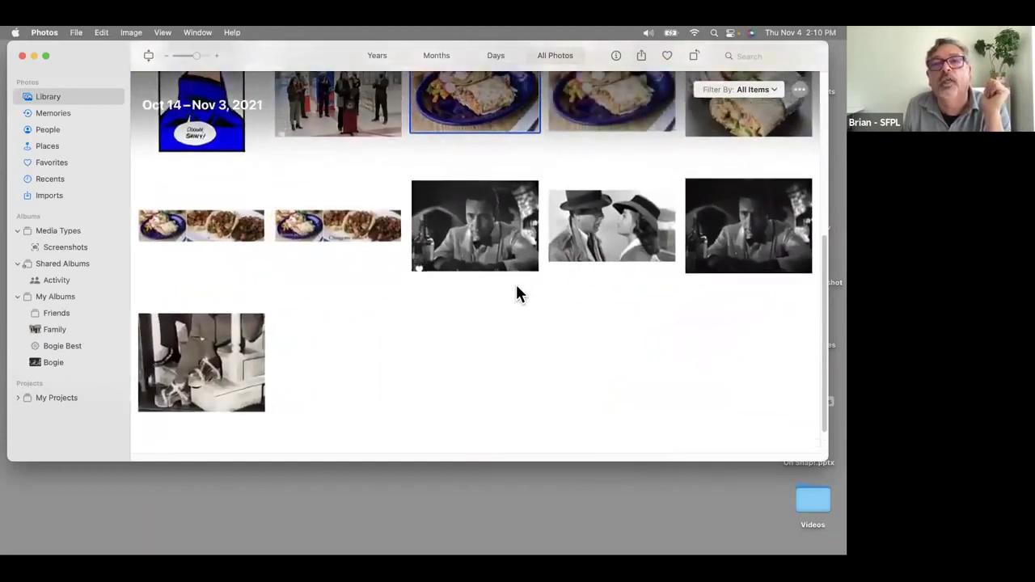
scroll(518, 293, up, 2)
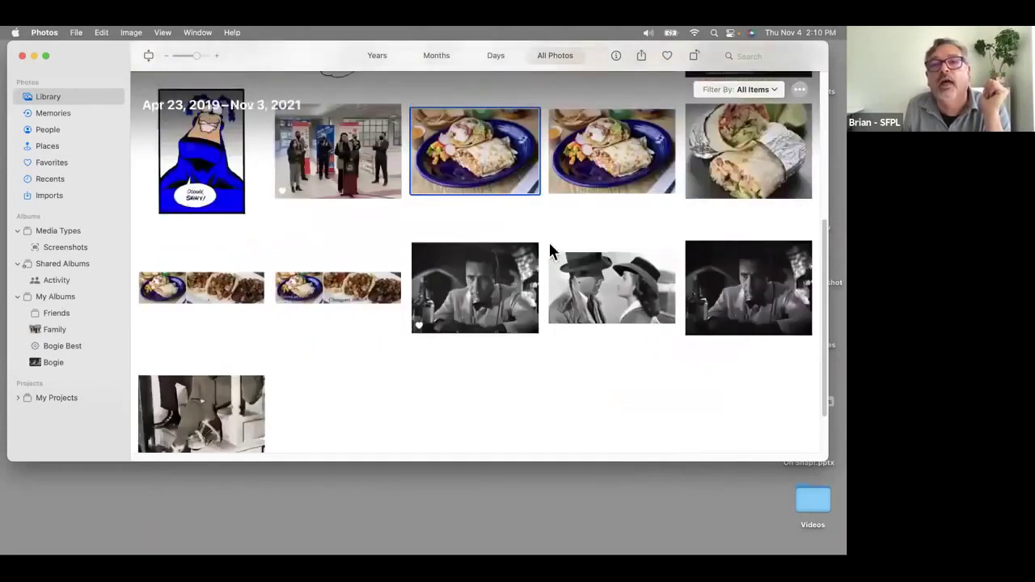
double_click(503, 162)
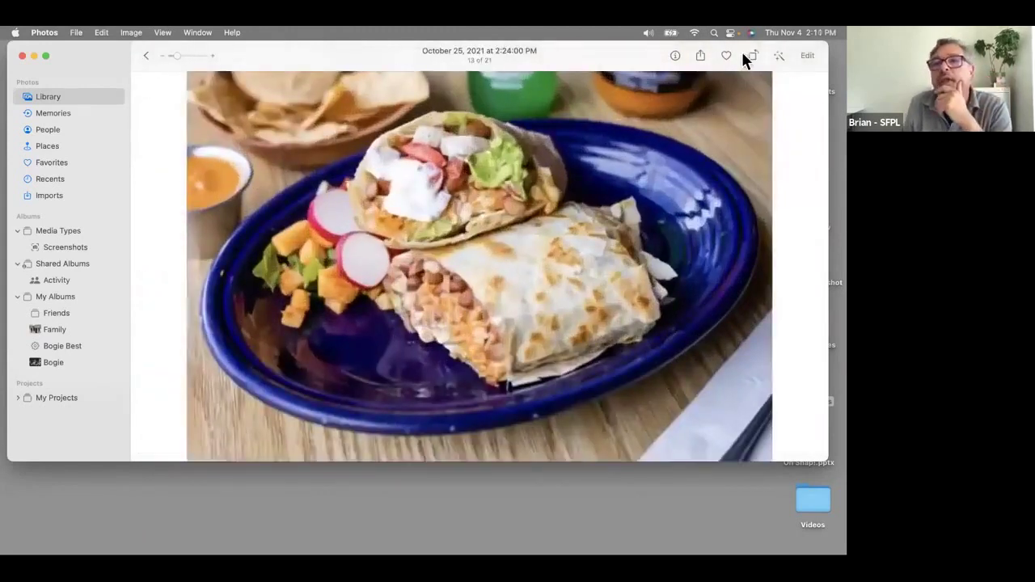
Edit the burrito photo: Brilliance 0.95, Brightness about 0.55, Black & White, then save.
click(802, 56)
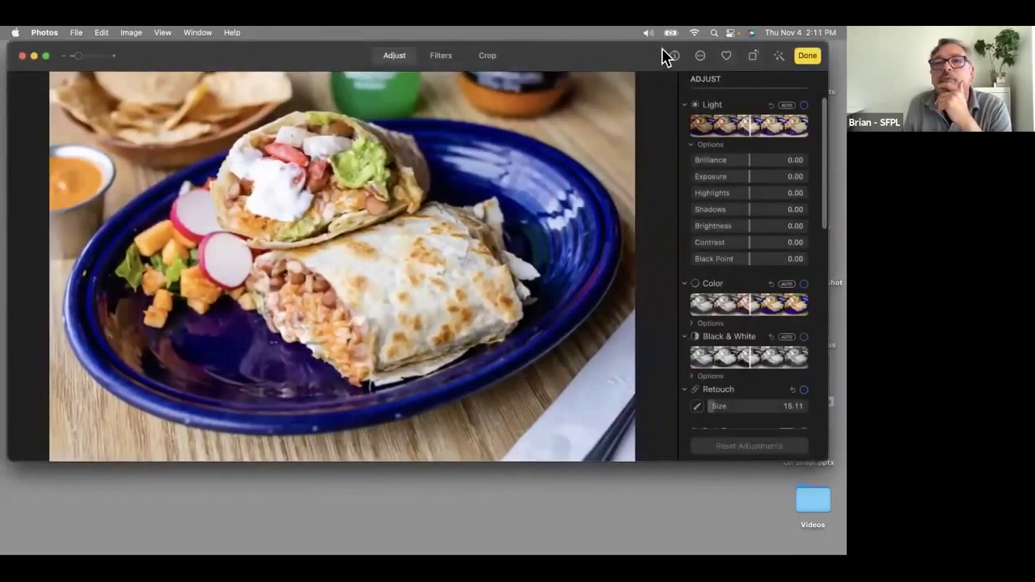
click(488, 55)
drag(601, 171, 449, 174)
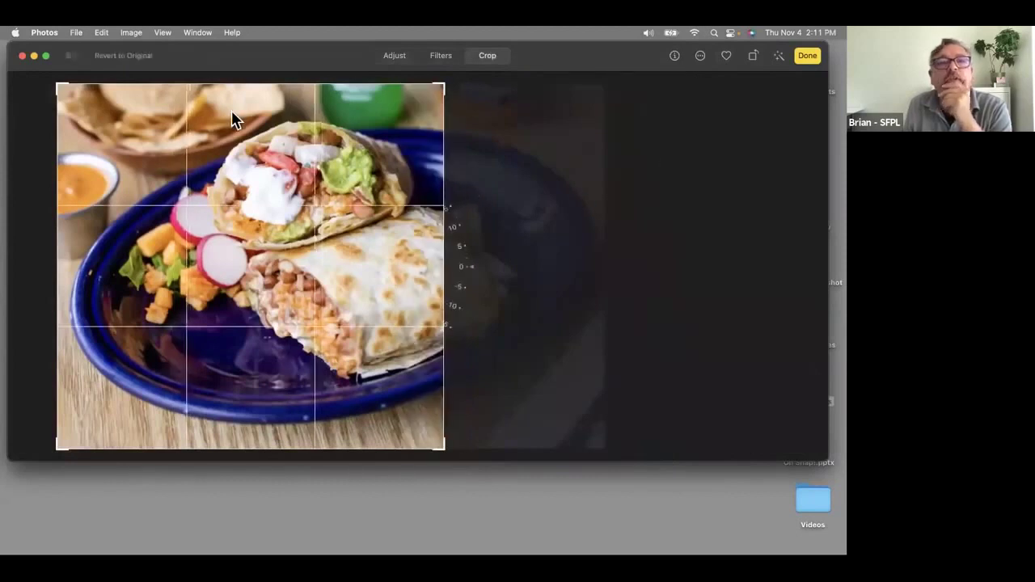
click(394, 55)
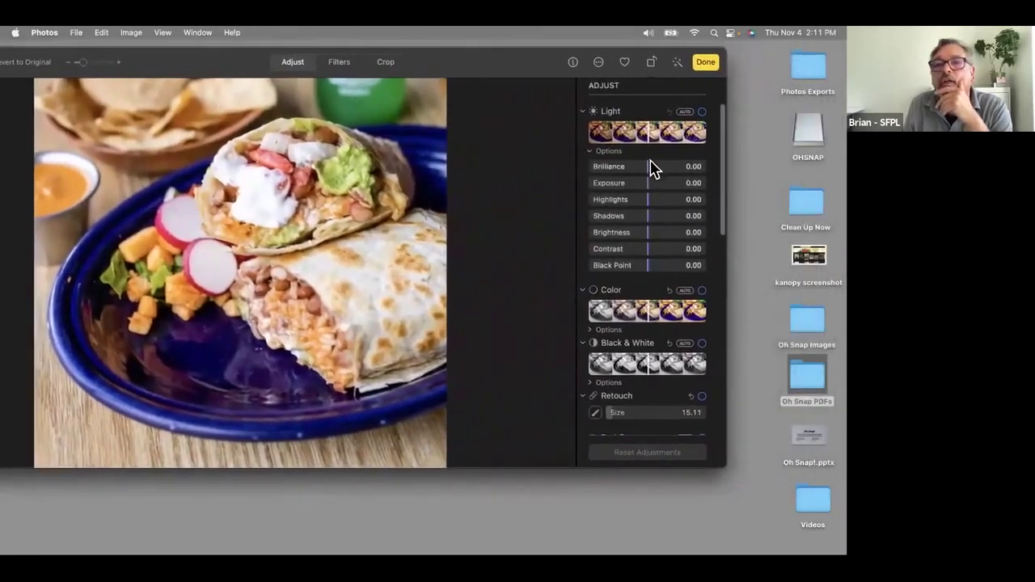
drag(661, 168, 702, 174)
drag(647, 232, 681, 237)
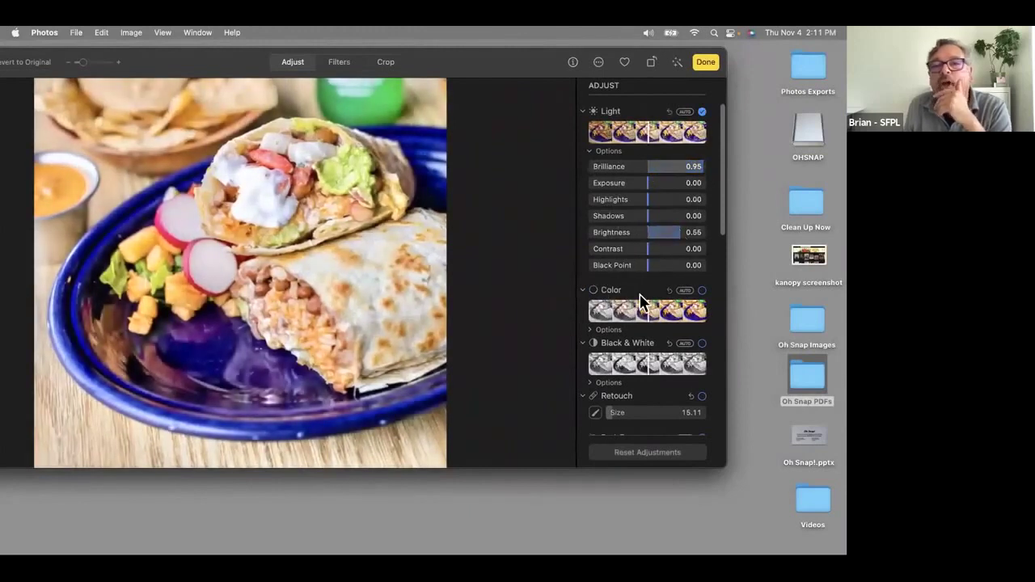
click(621, 368)
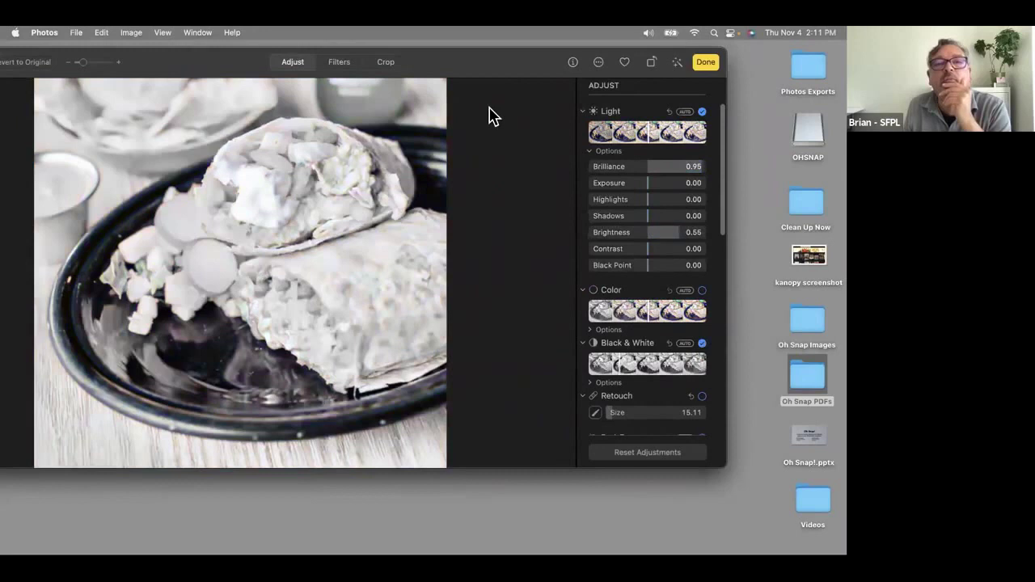
drag(467, 69, 526, 63)
click(759, 57)
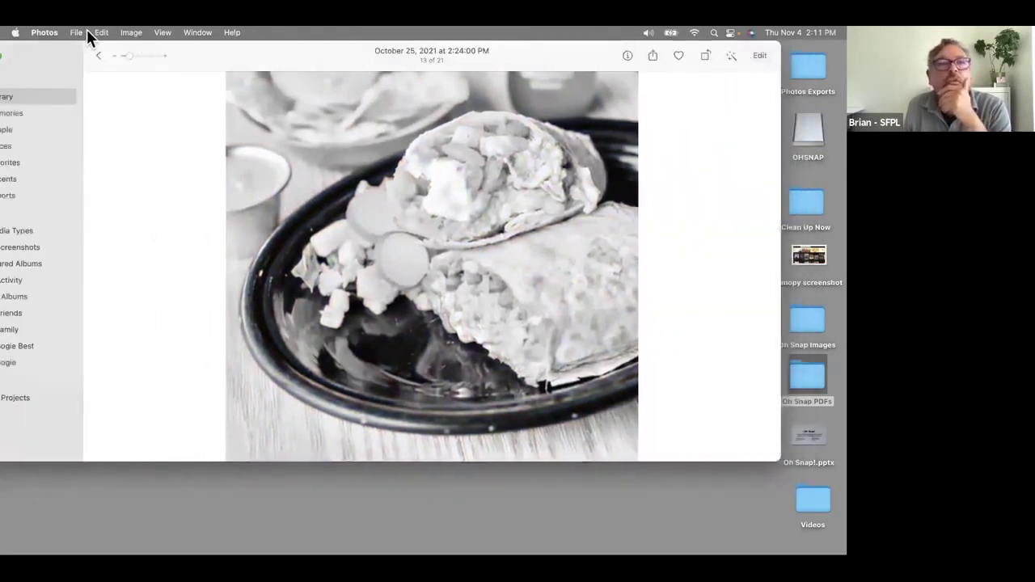
Reopen the black-and-white burrito photo and revert it to the original colour.
click(97, 56)
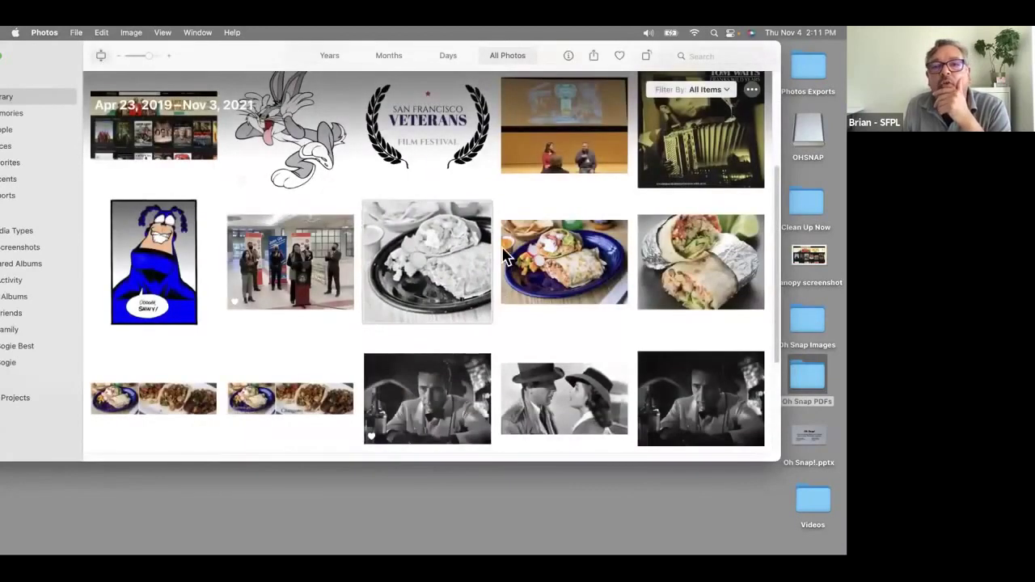
double_click(421, 257)
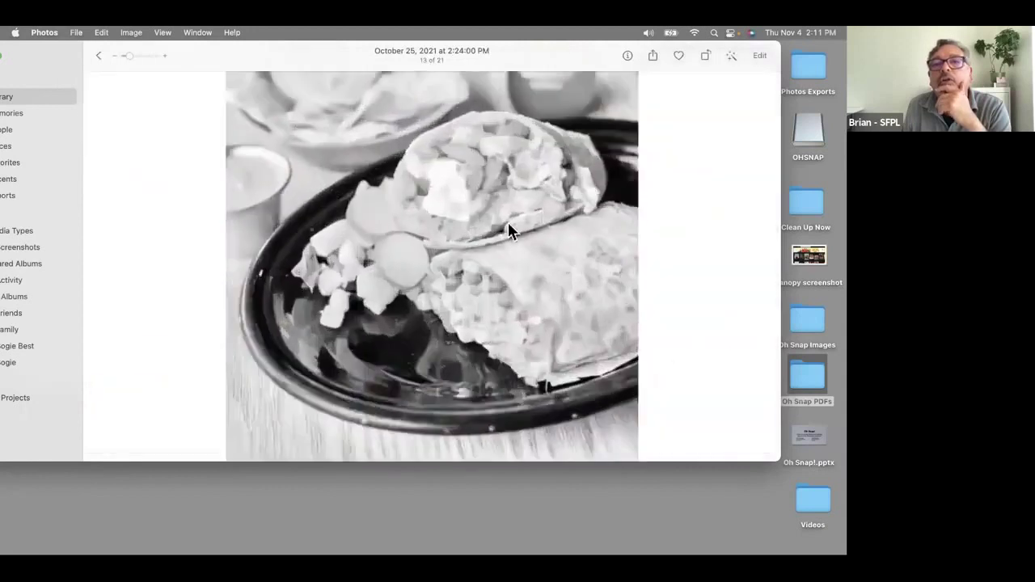
click(761, 55)
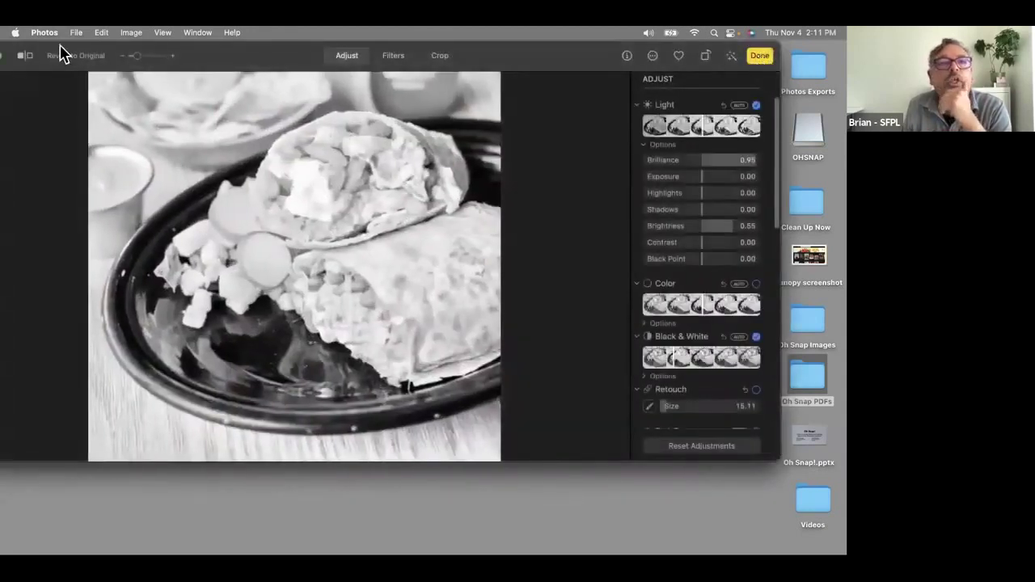
click(61, 58)
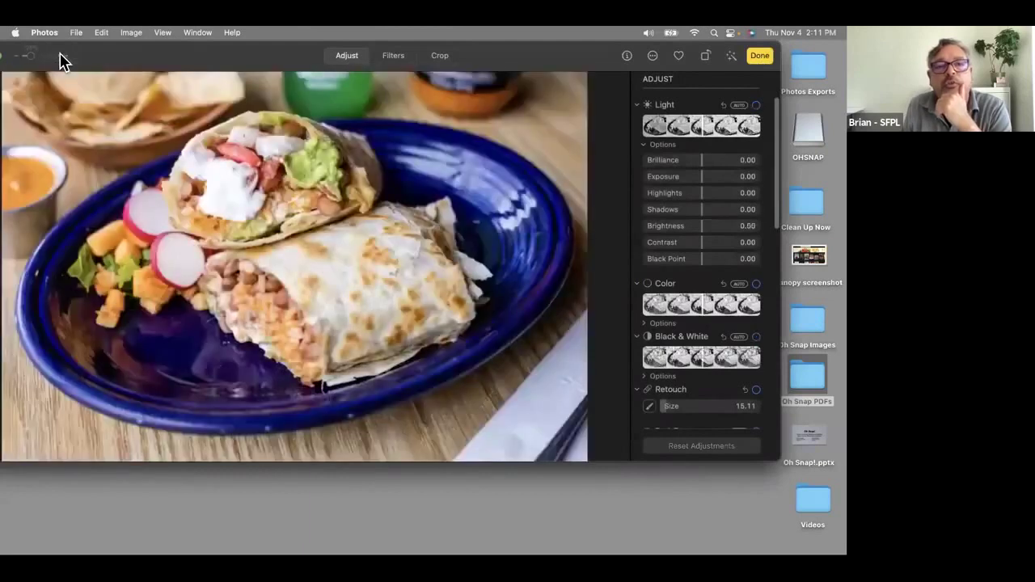
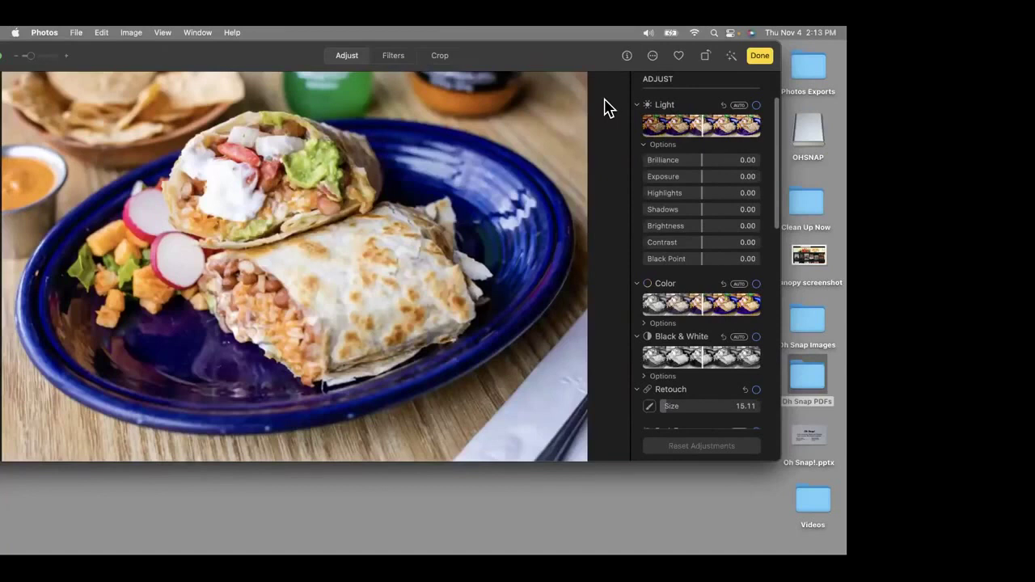
Glance at the Image menu, then finish editing the burrito photo with Done.
click(123, 33)
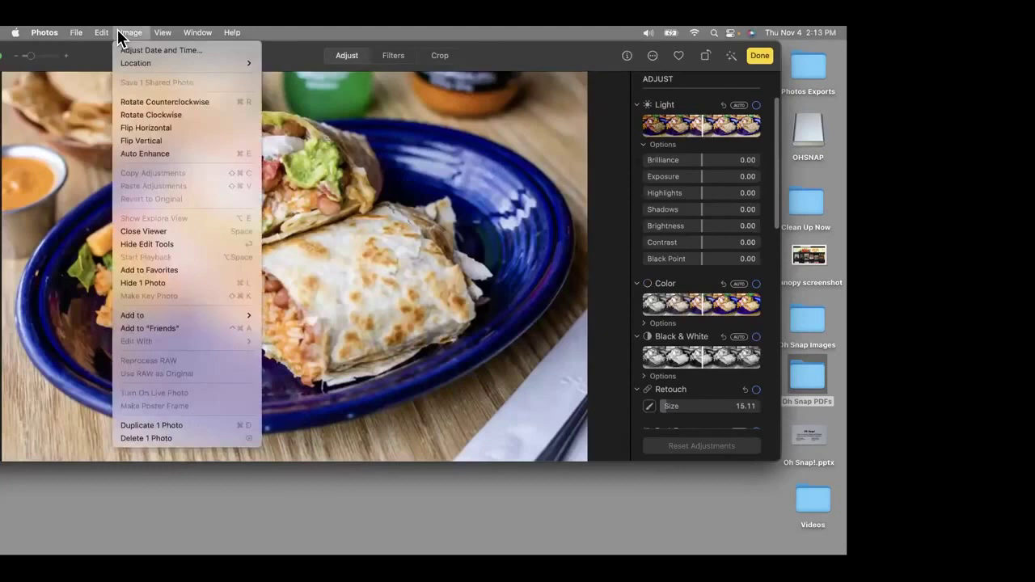
click(141, 34)
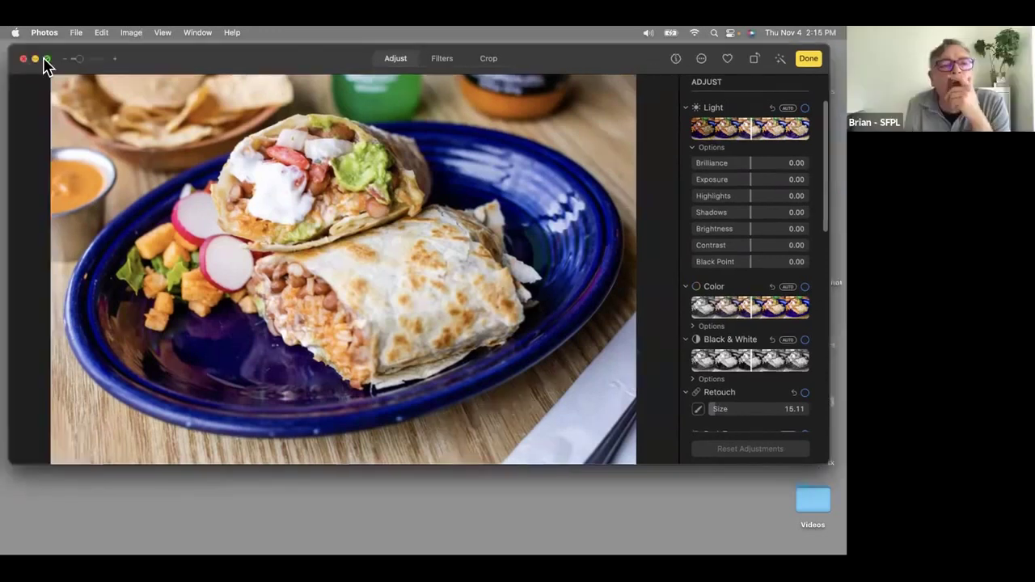
mouse_move(46, 60)
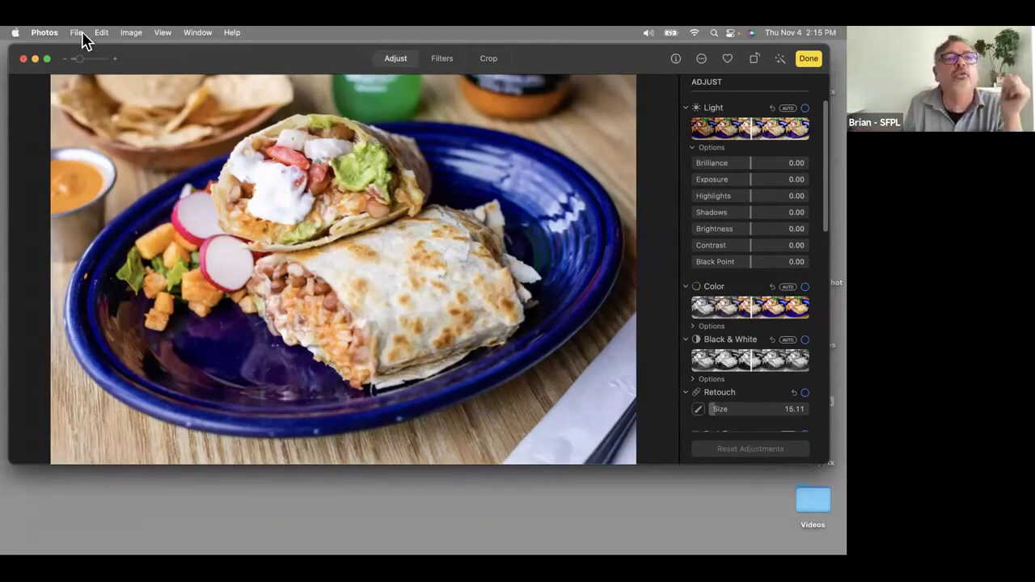
click(809, 59)
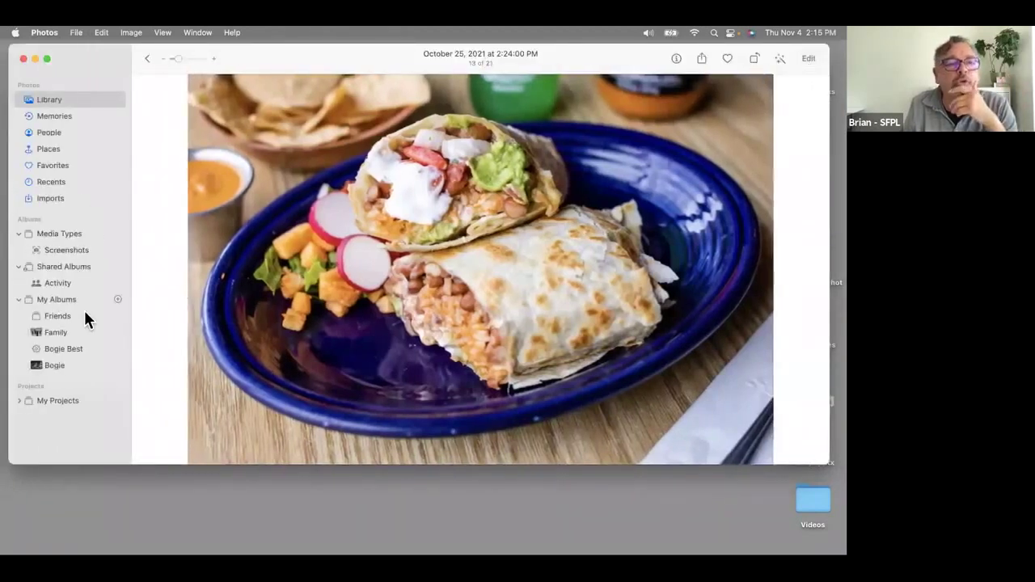
Browse the Friends, Family and Bogie Best albums, ending in the three-photo Bogie album.
click(68, 317)
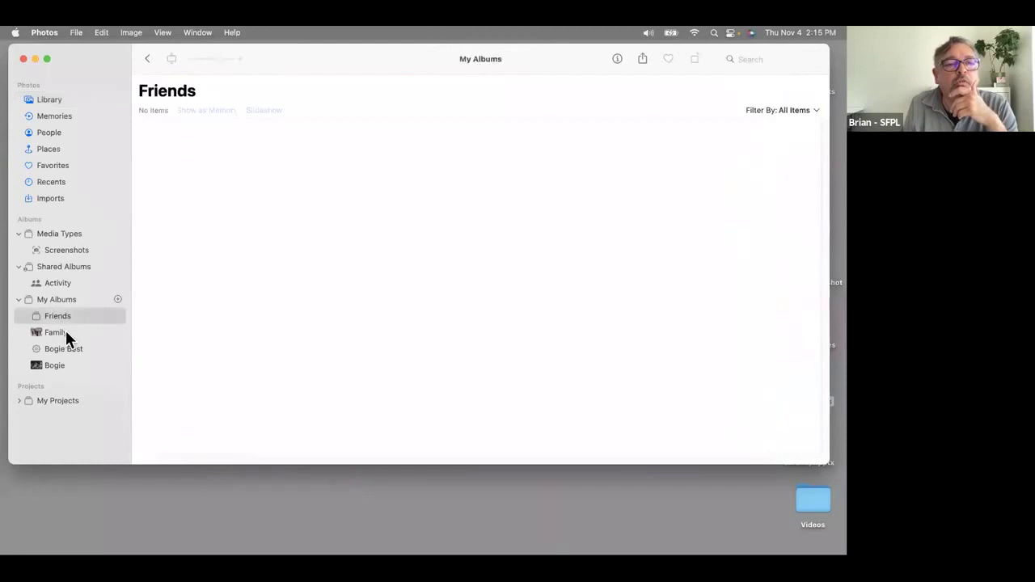
click(66, 331)
click(63, 349)
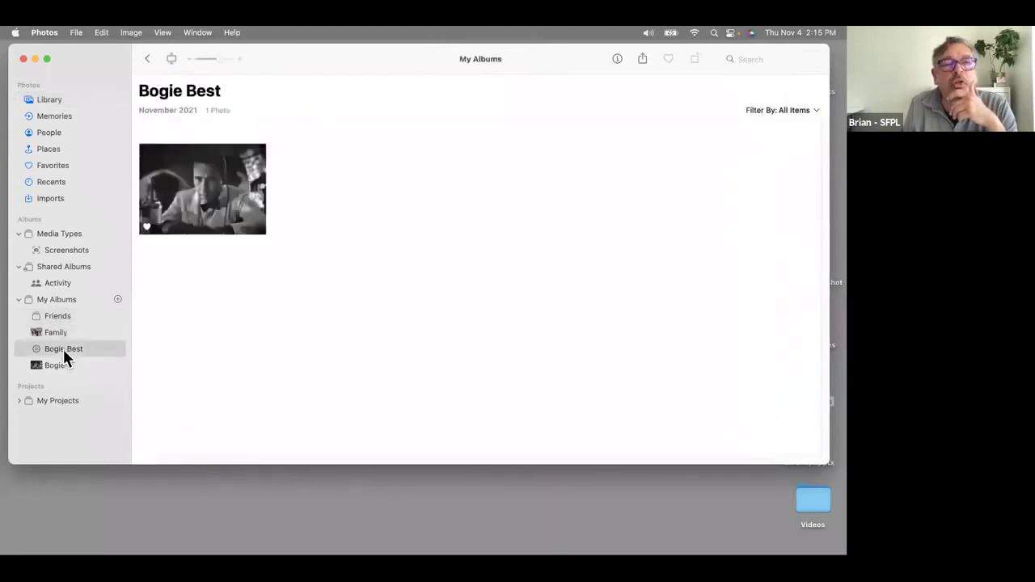
click(60, 365)
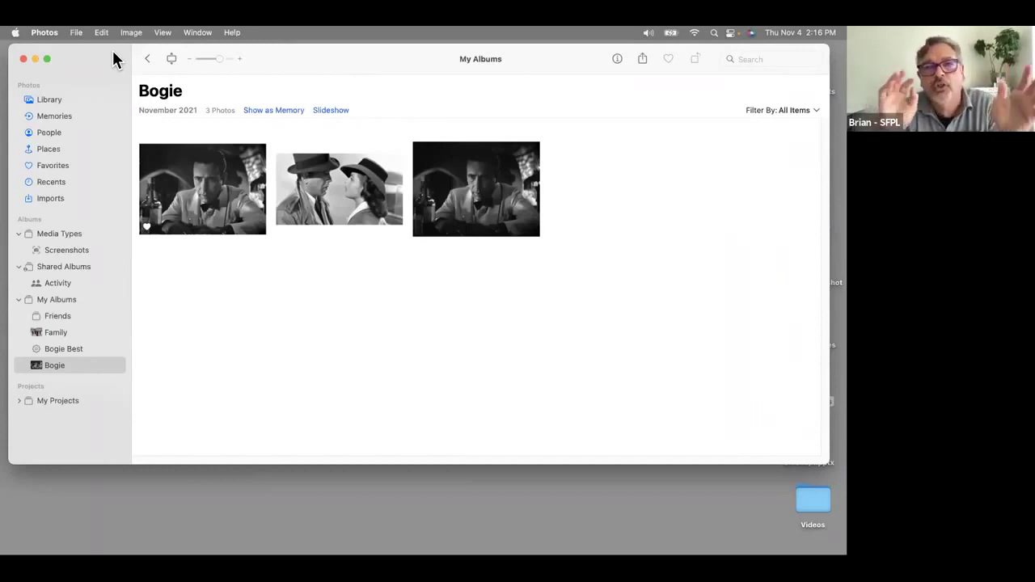
click(76, 32)
mouse_move(101, 134)
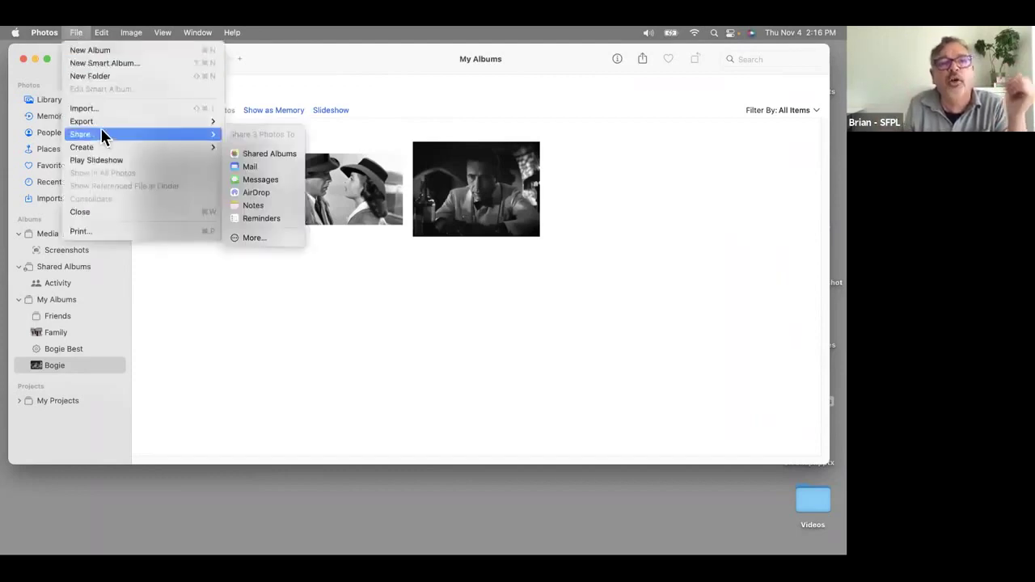
click(96, 232)
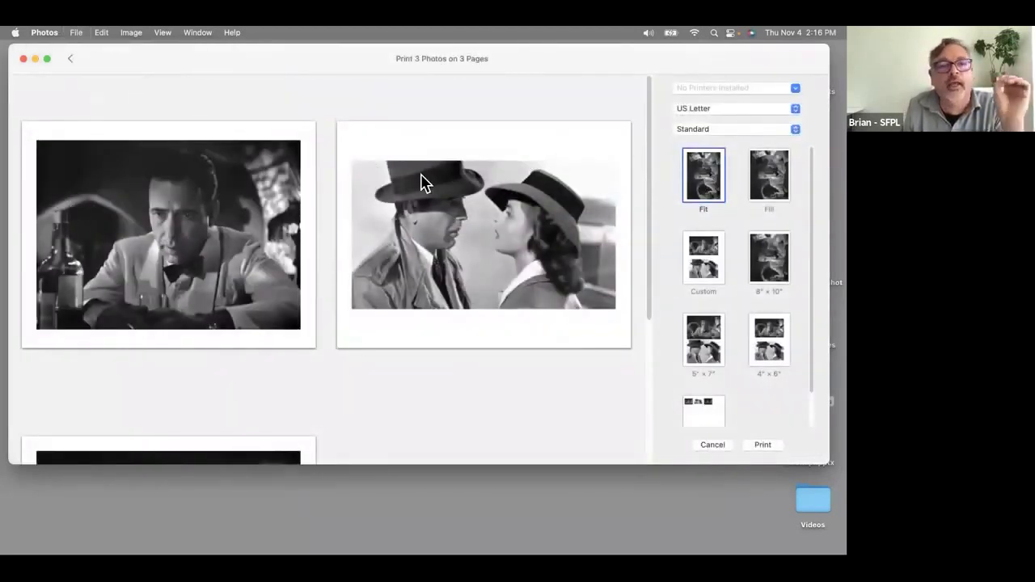
scroll(420, 182, down, 5)
scroll(420, 183, up, 5)
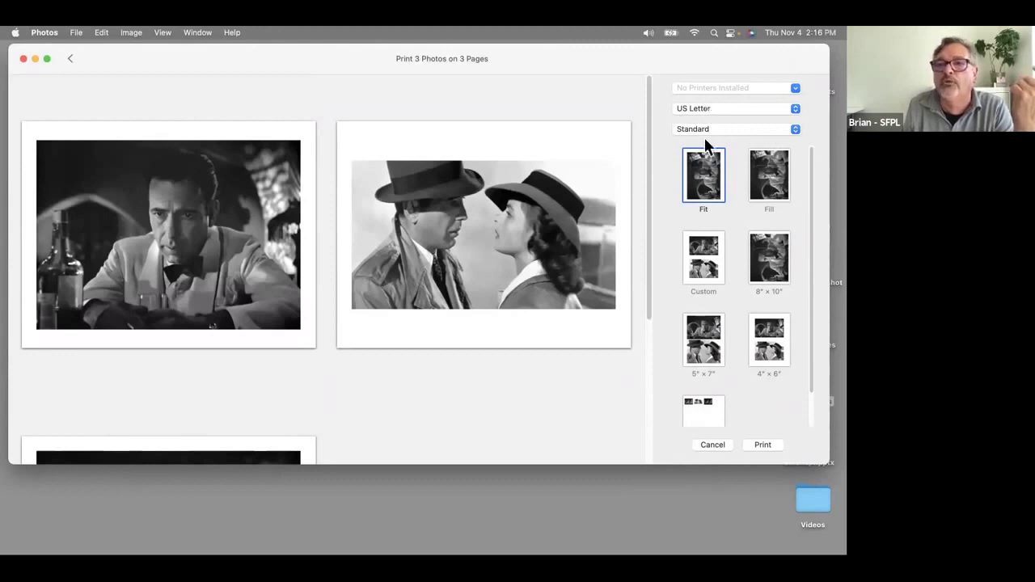
click(772, 178)
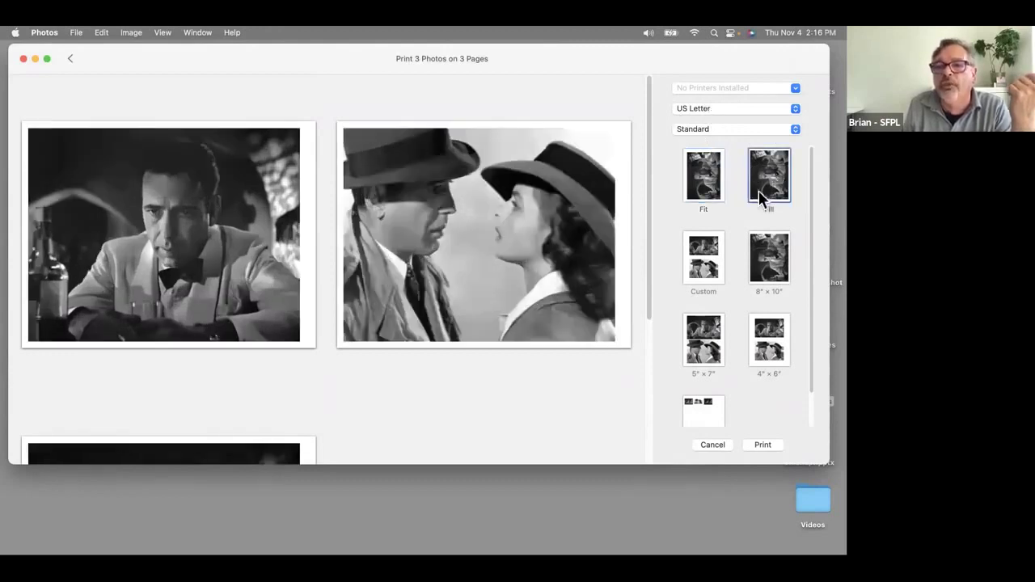
click(702, 355)
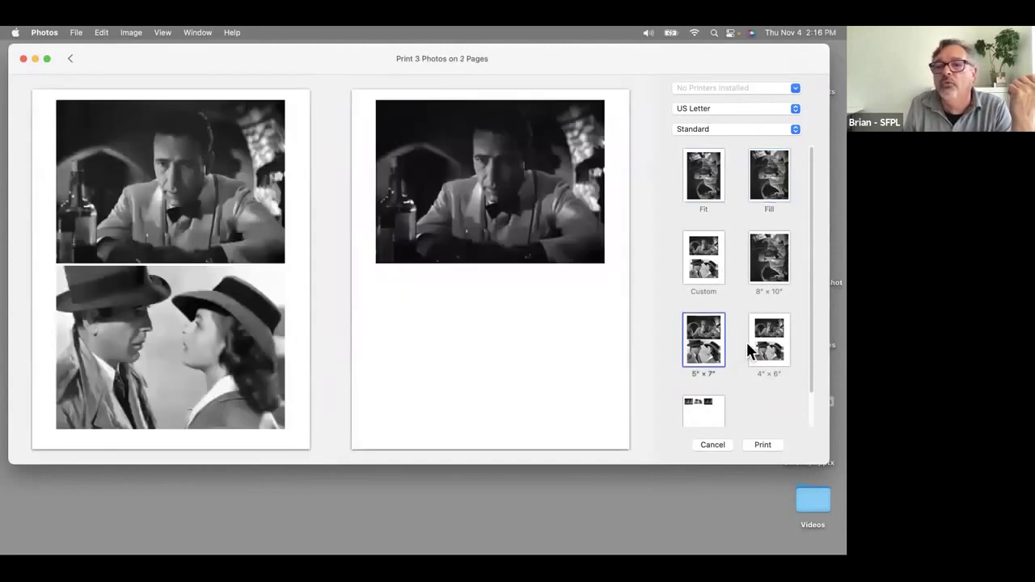
scroll(719, 359, down, 2)
click(704, 389)
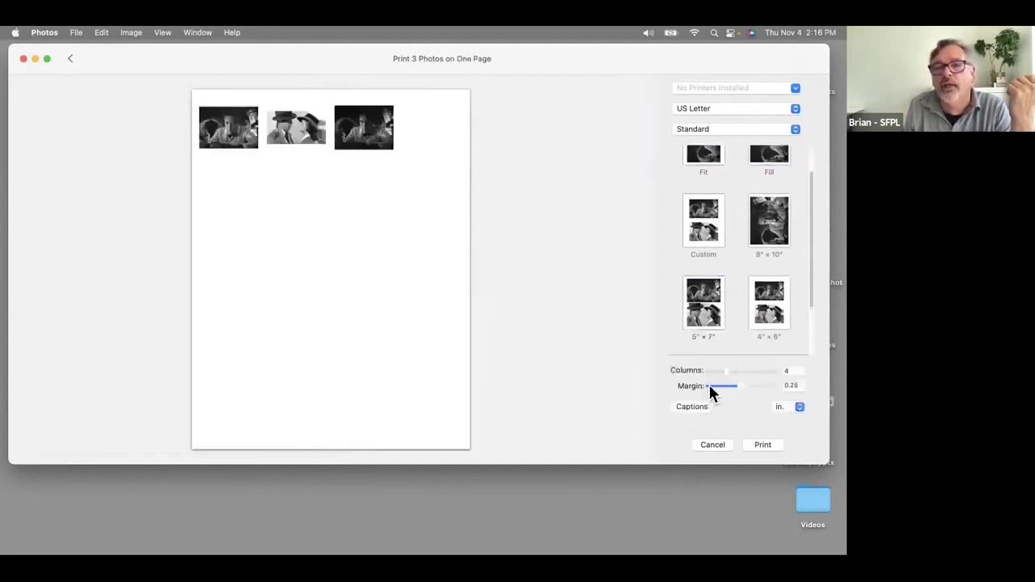
drag(744, 386, 719, 374)
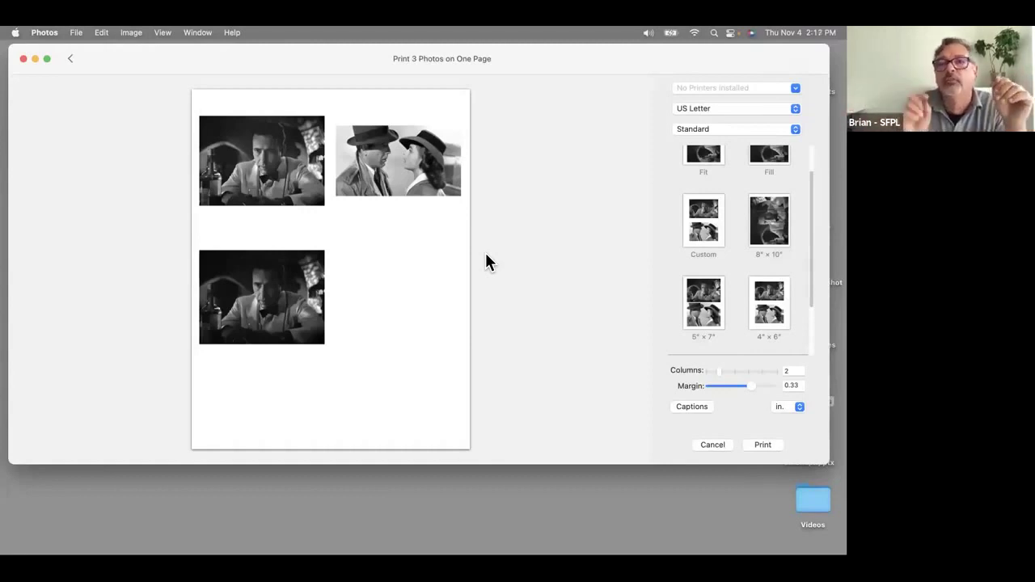
mouse_move(741, 372)
mouse_down()
mouse_move(751, 372)
mouse_move(728, 374)
mouse_up()
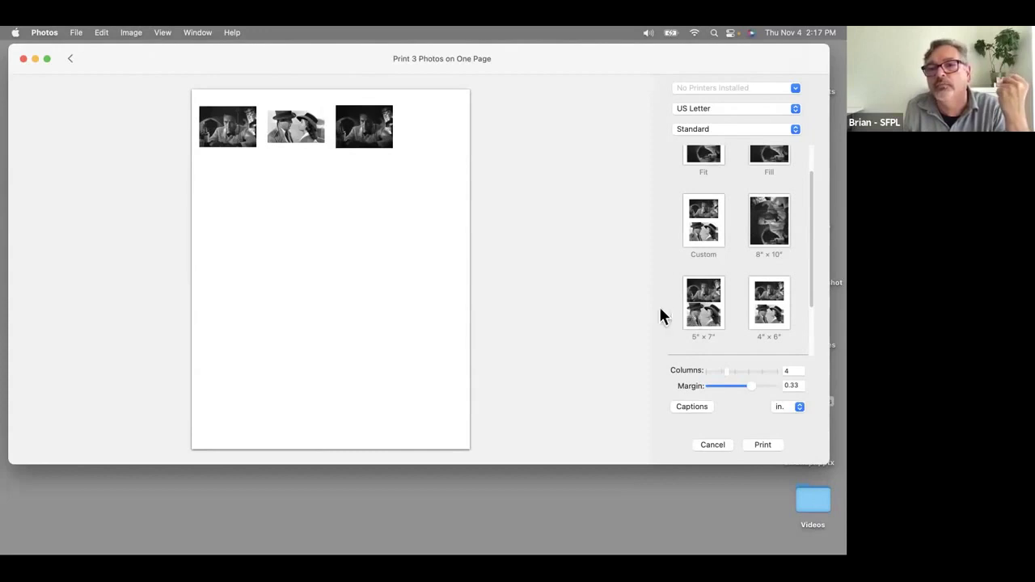
click(71, 59)
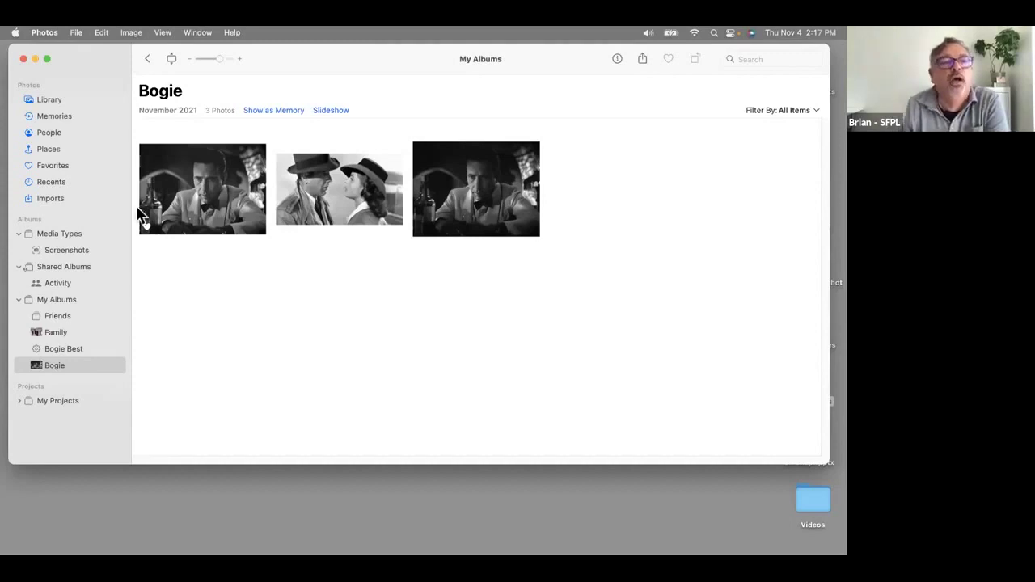
Browse the Photos and Image menus over the Bogie album, then bring up the File menu.
click(71, 33)
mouse_move(58, 30)
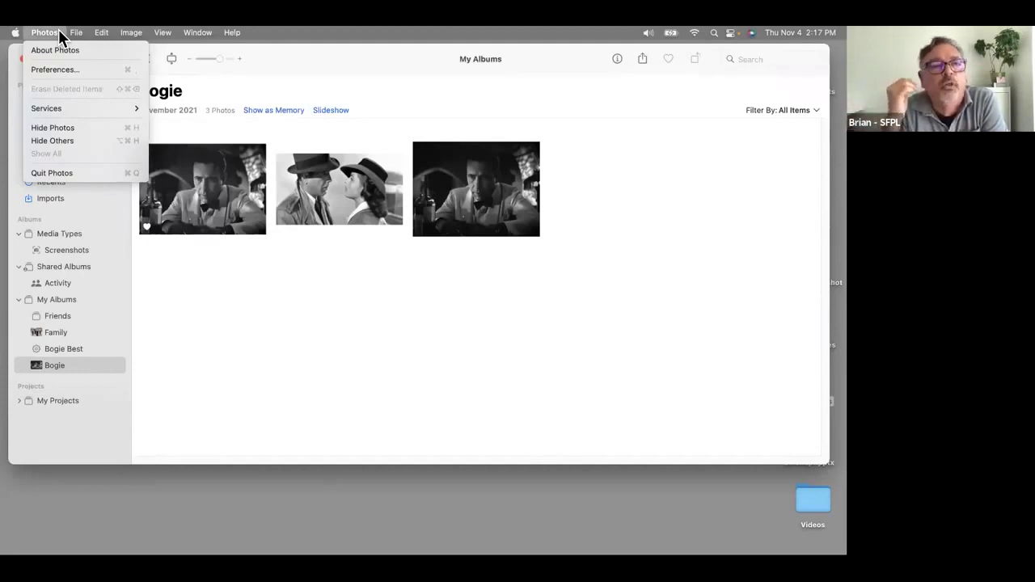
mouse_move(131, 33)
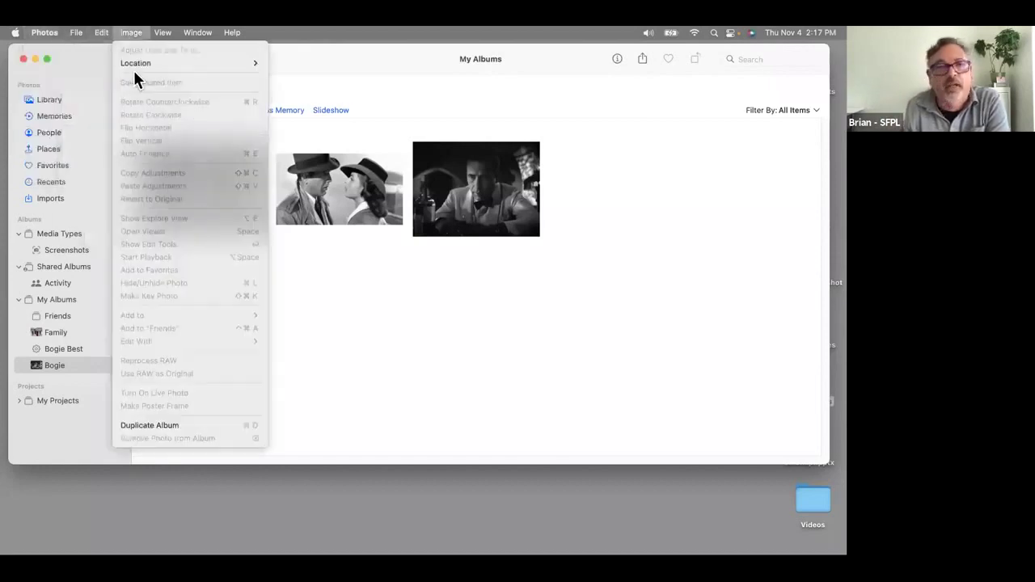
click(454, 306)
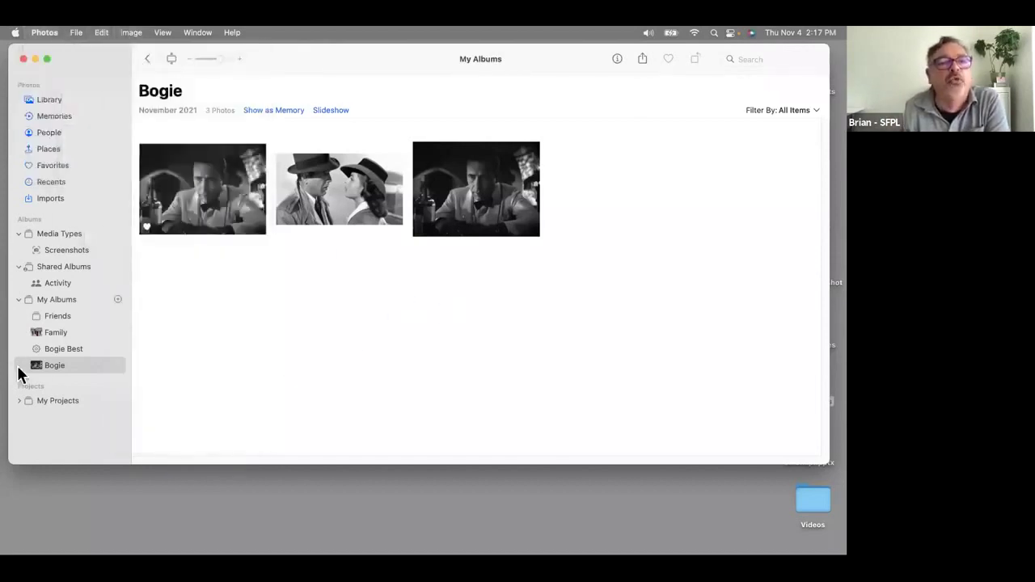
click(76, 34)
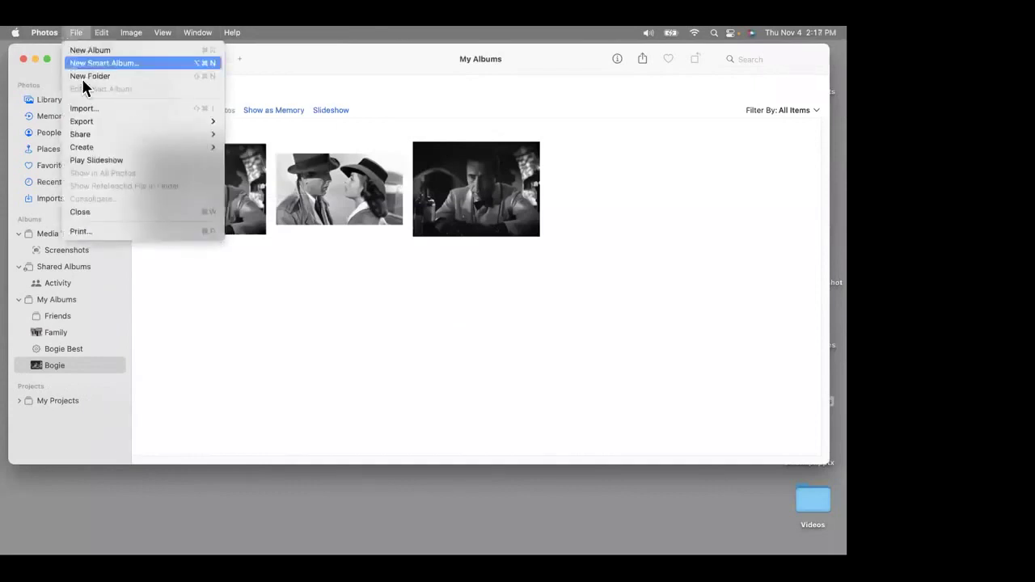
Look at File > Create > Book with its App Store option, then dismiss the menus unused.
mouse_move(100, 147)
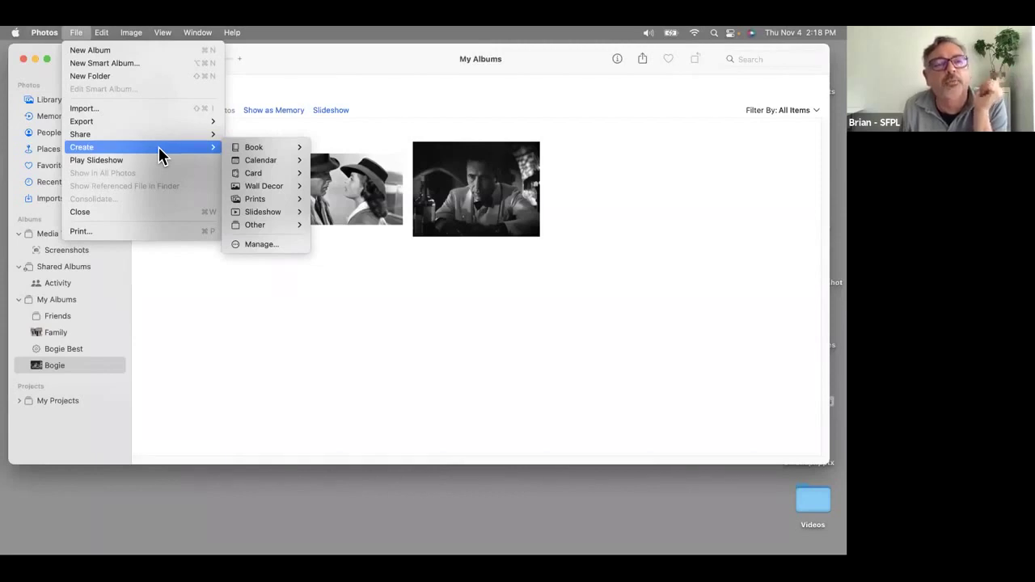
click(80, 33)
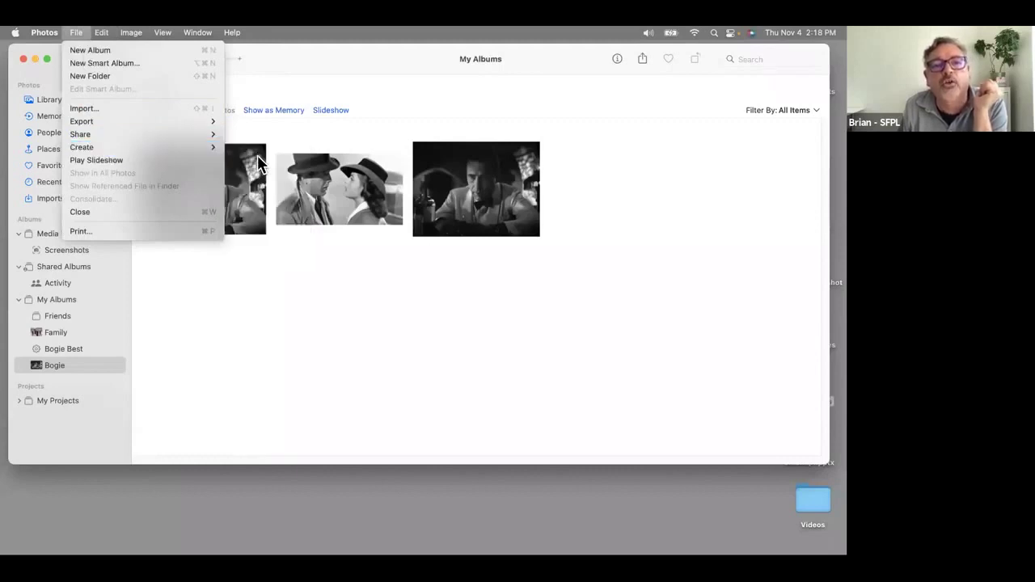
mouse_move(265, 149)
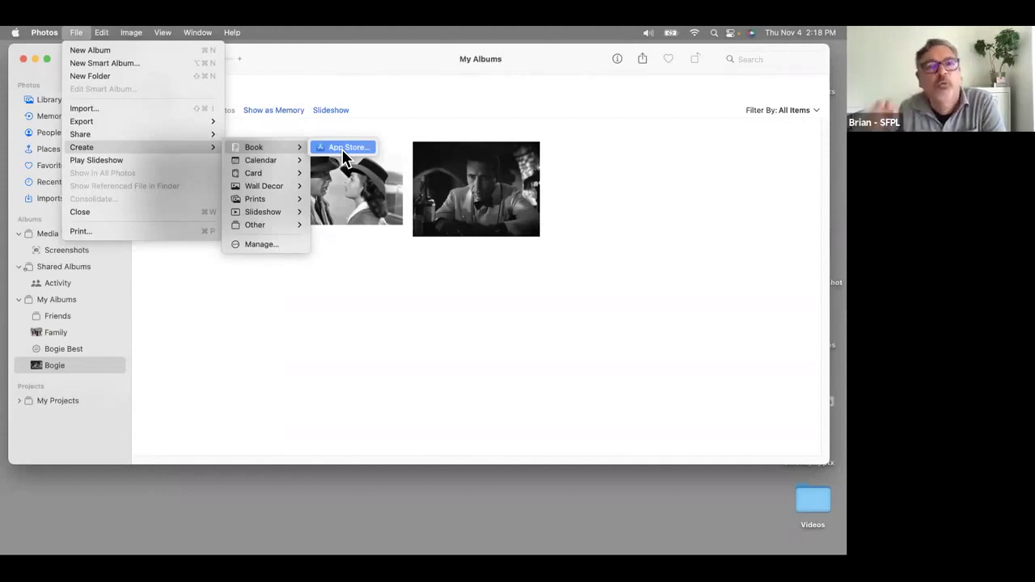
click(385, 277)
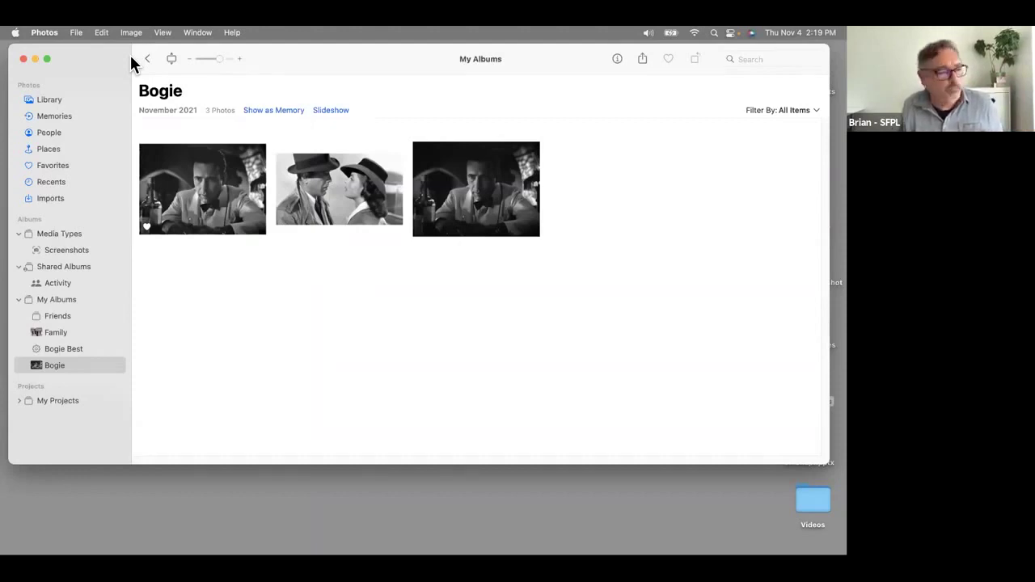
Switch to the Library and scroll through all 21 photos in All Photos.
click(59, 99)
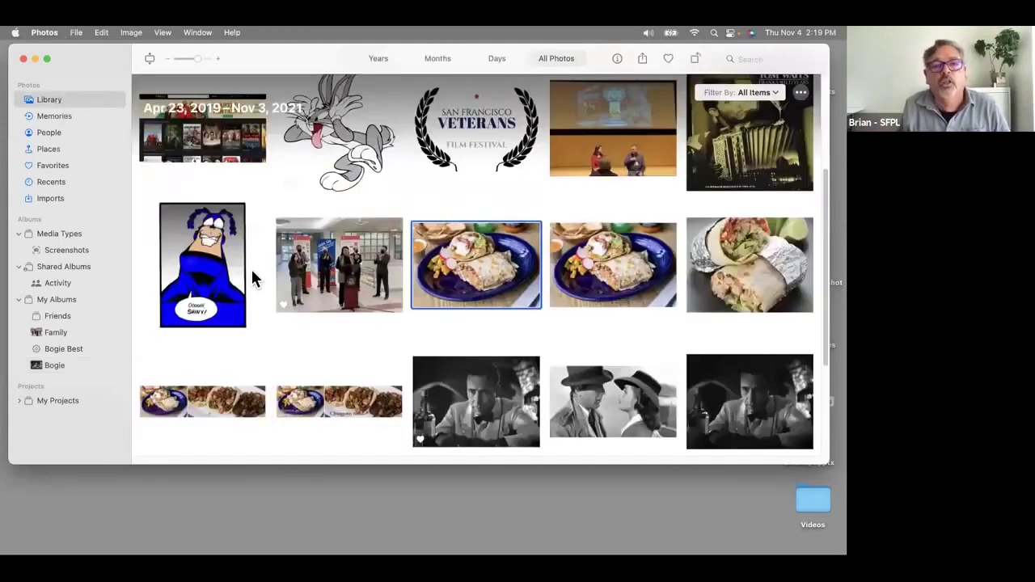
scroll(251, 271, up, 5)
scroll(247, 262, down, 8)
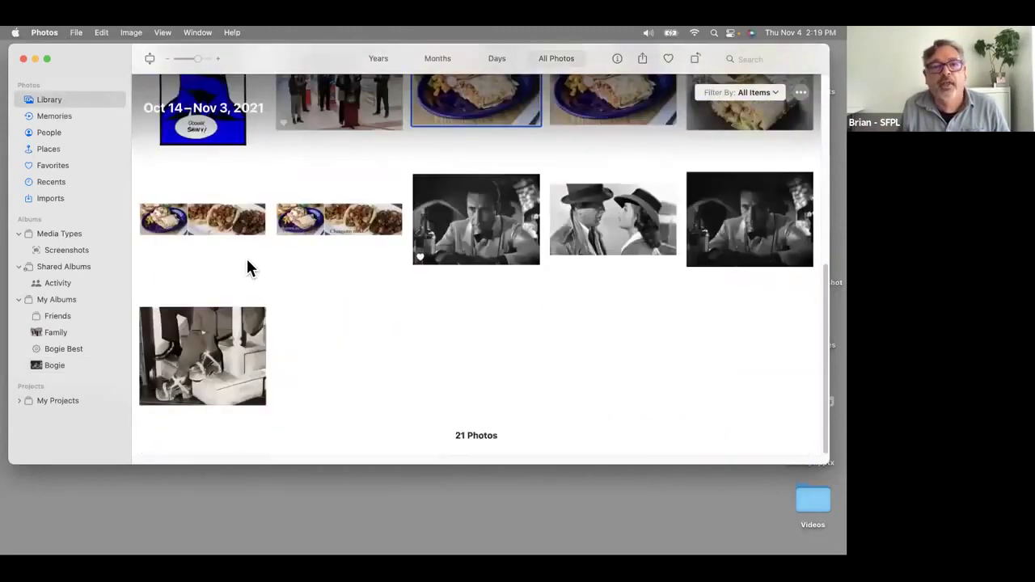
scroll(248, 261, up, 6)
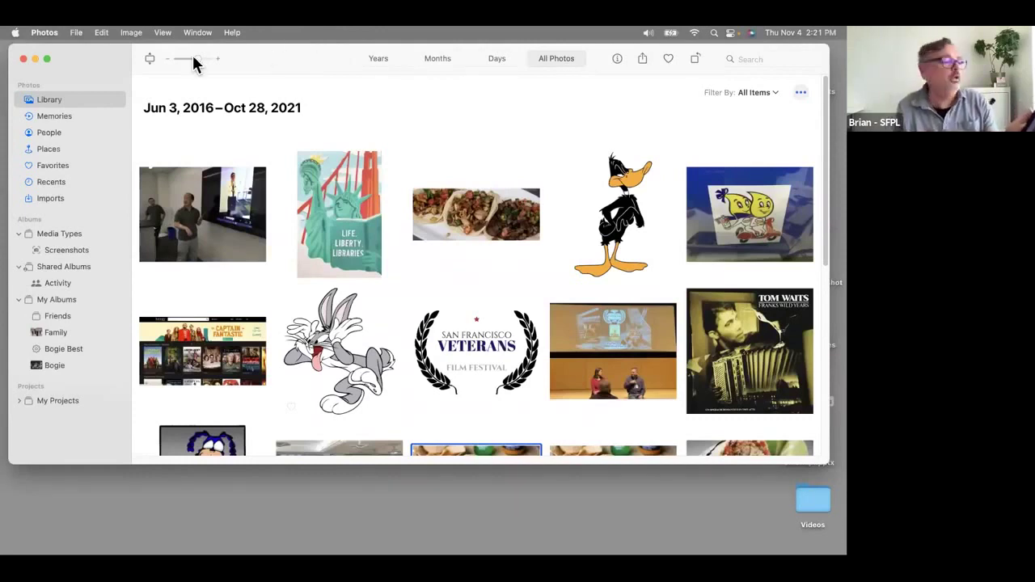
Save the selected photo to Downloads via the ••• menu and minimize Photos.
click(811, 91)
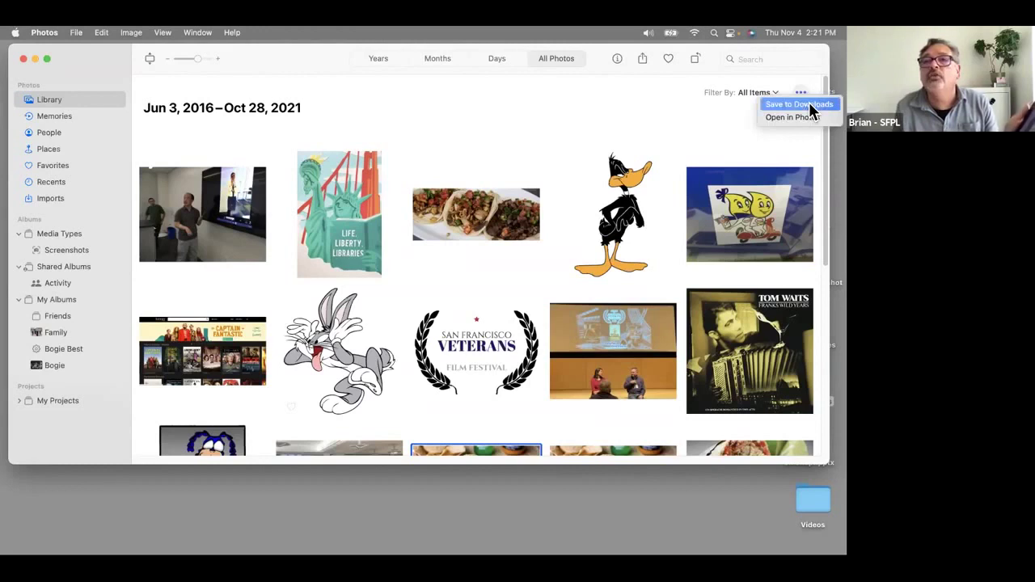
click(809, 103)
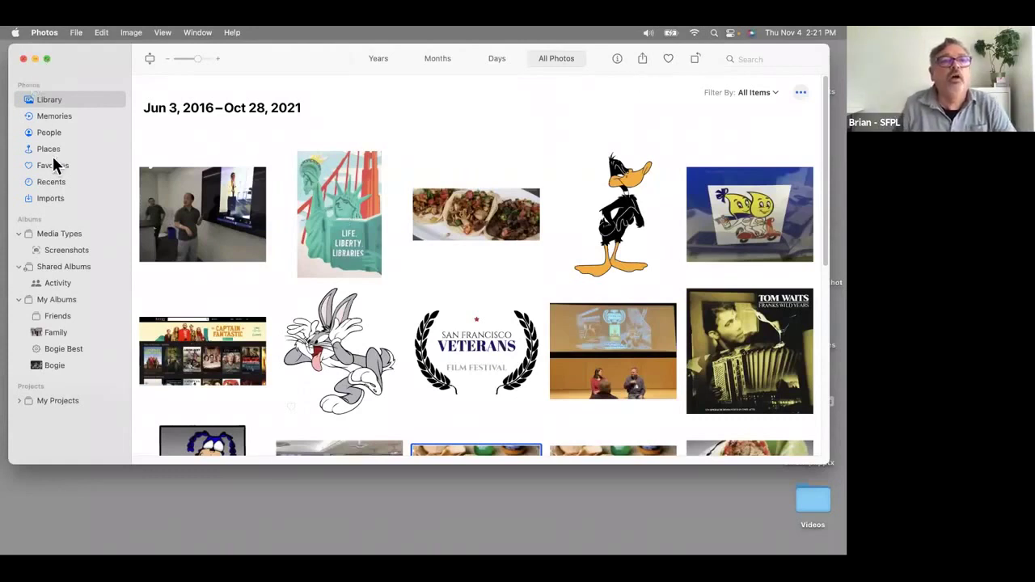
click(34, 60)
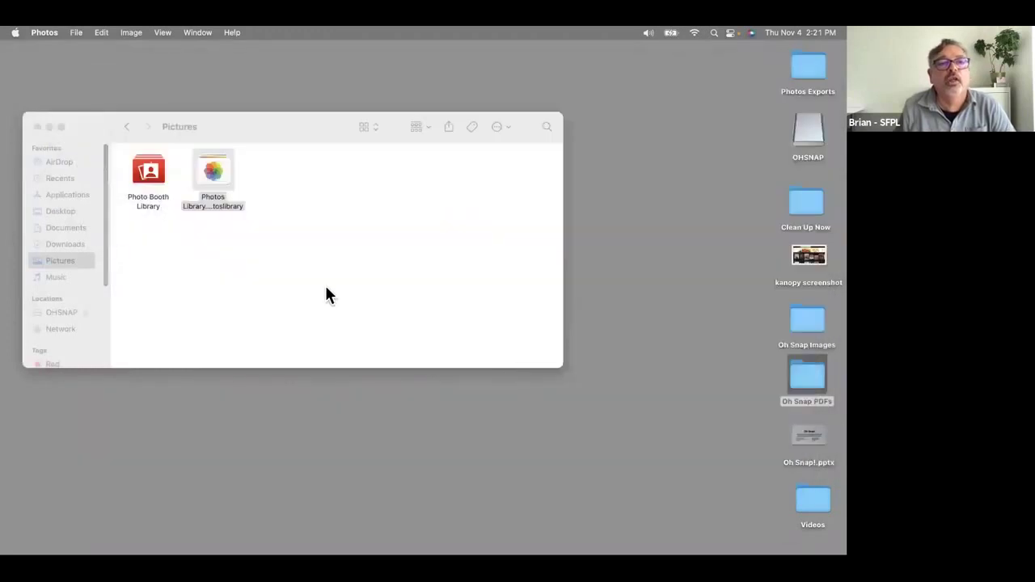
Close the Pictures window and open a new Finder window on the Downloads folder.
click(39, 126)
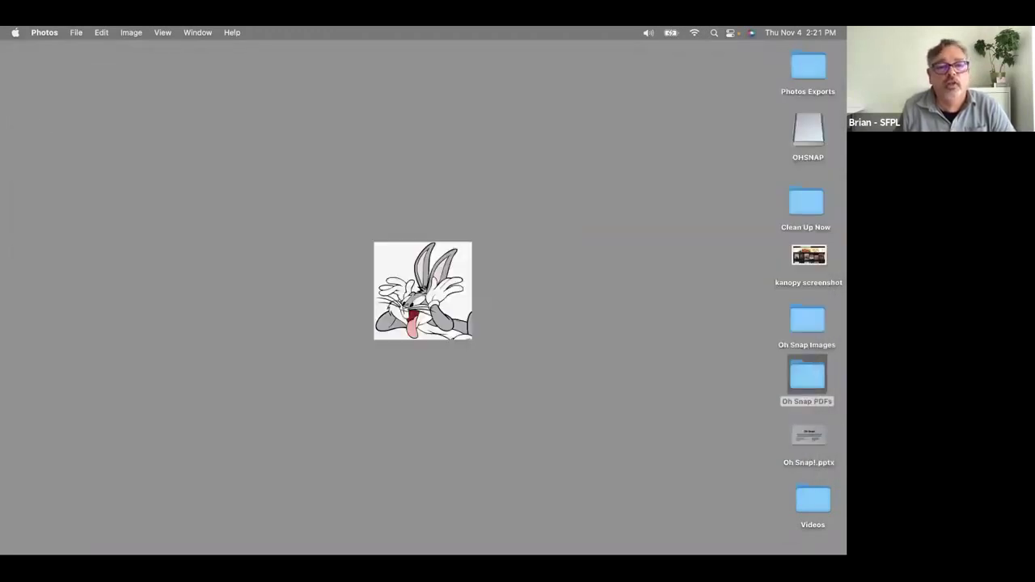
mouse_move(72, 529)
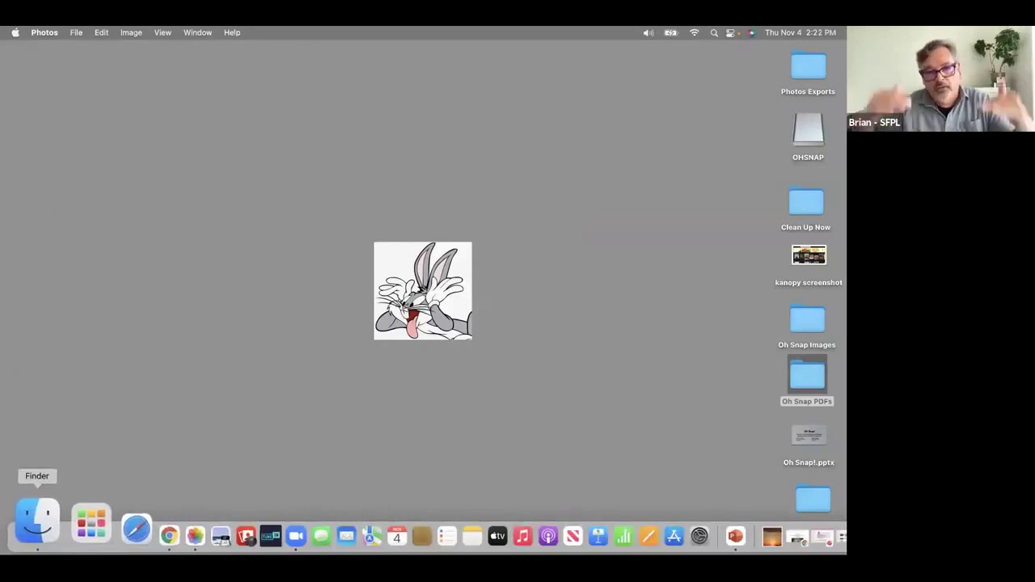
click(36, 524)
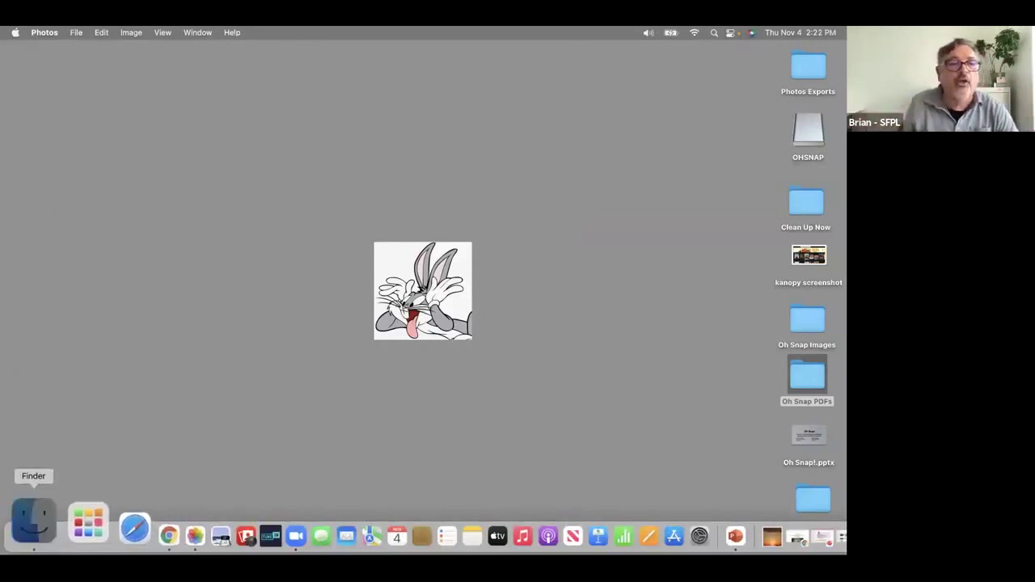
drag(340, 219, 331, 85)
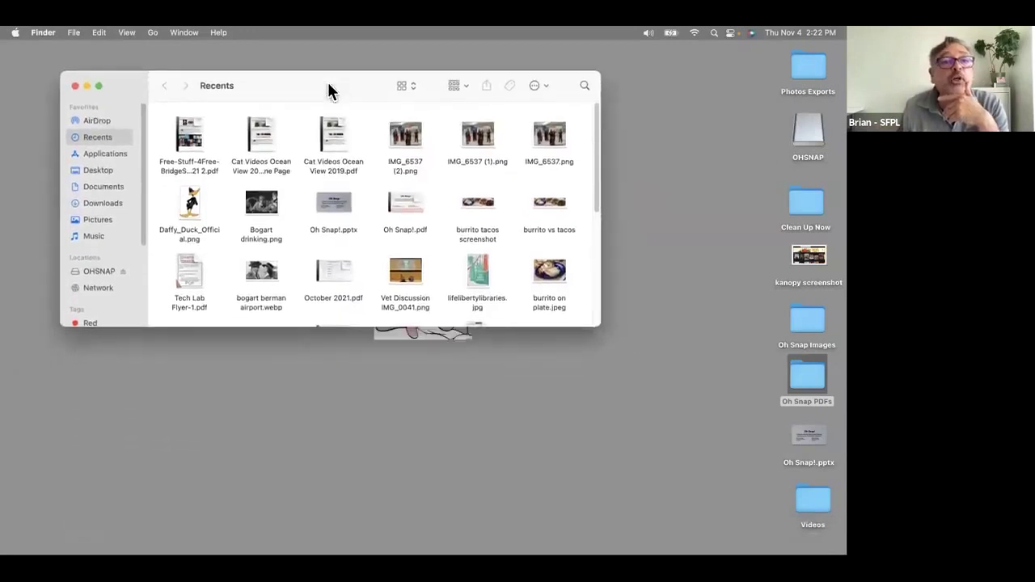
click(115, 203)
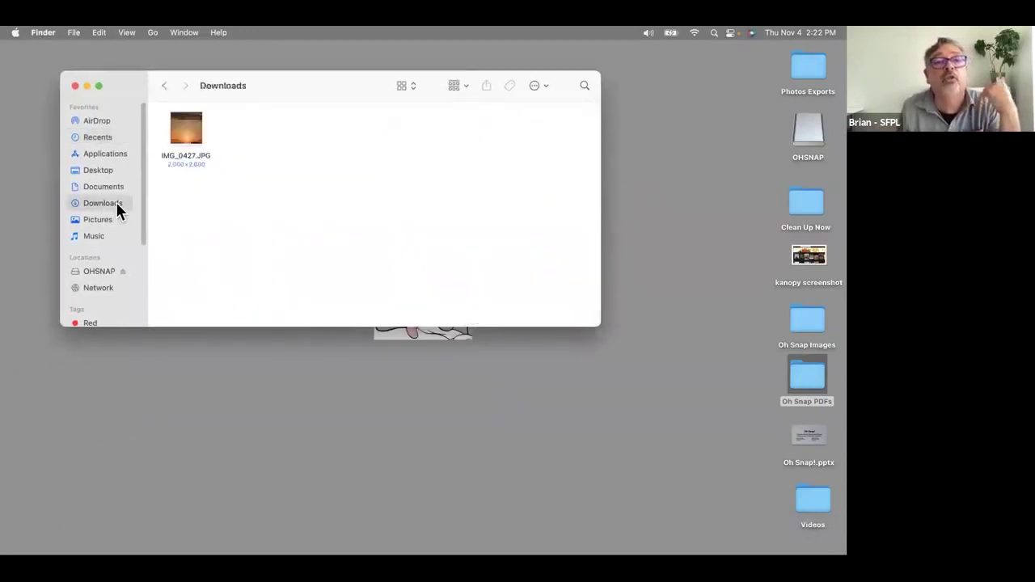
Open IMG_0427.JPG in Preview and position its window over the Finder window.
double_click(181, 131)
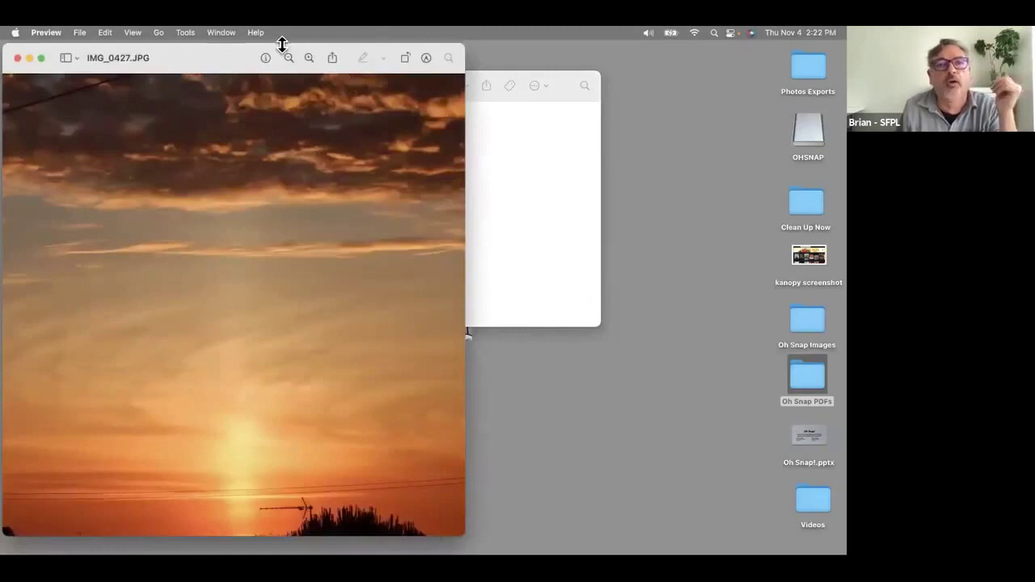
drag(211, 52, 259, 47)
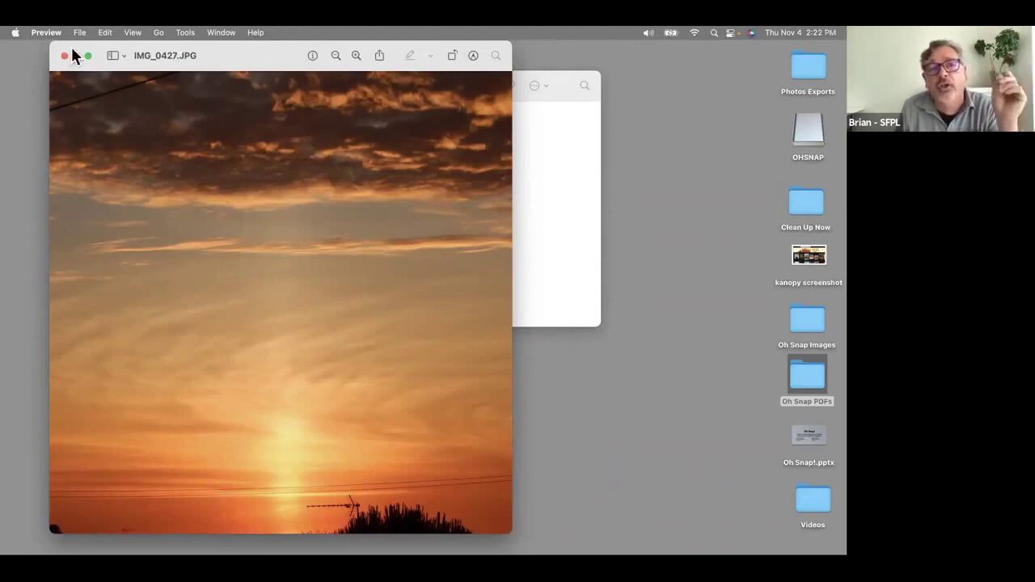
drag(237, 58, 208, 64)
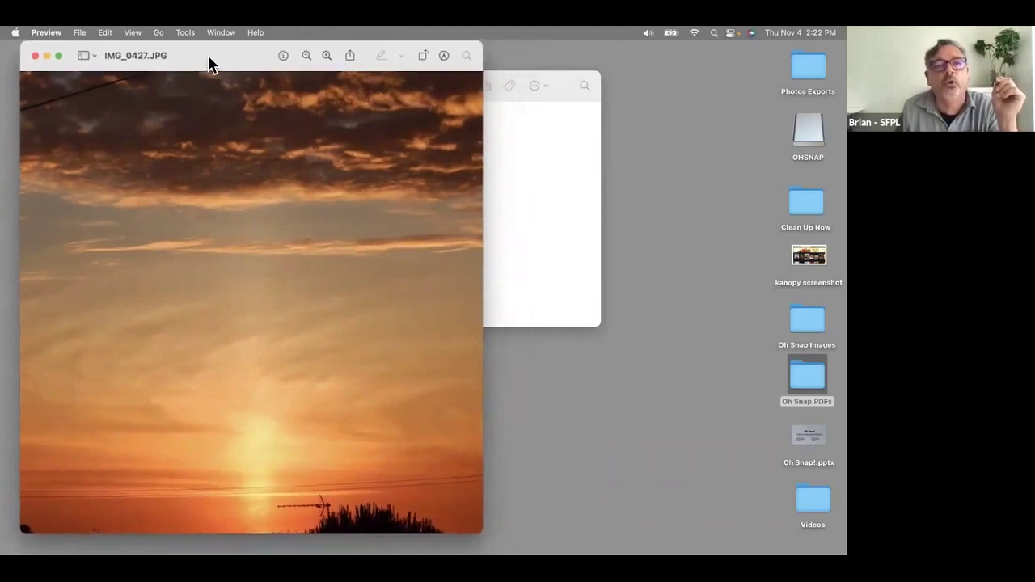
click(80, 33)
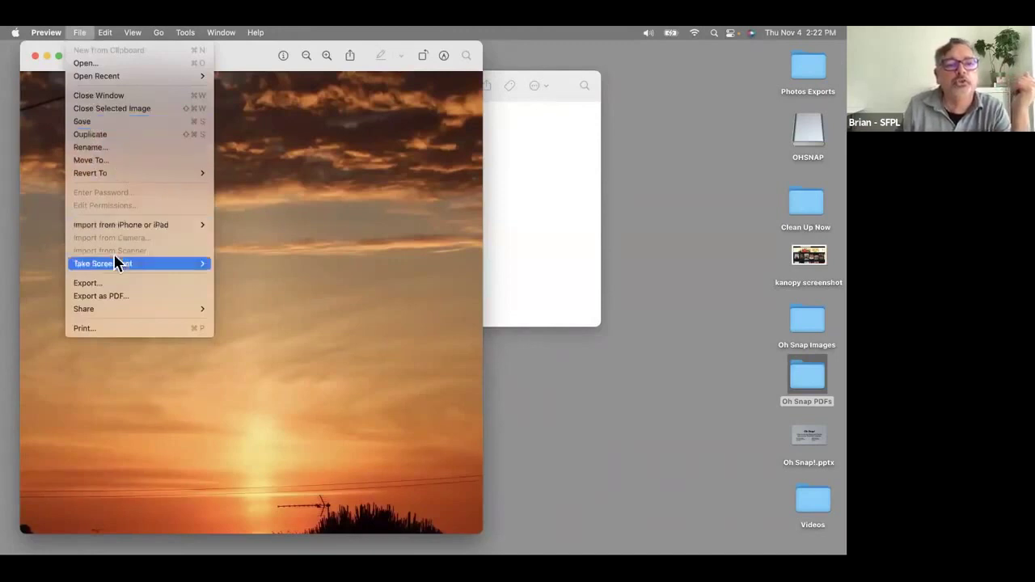
Export the sunset photo in PDF format as 'IMG_0427 as a pdf' to the Desktop.
click(122, 283)
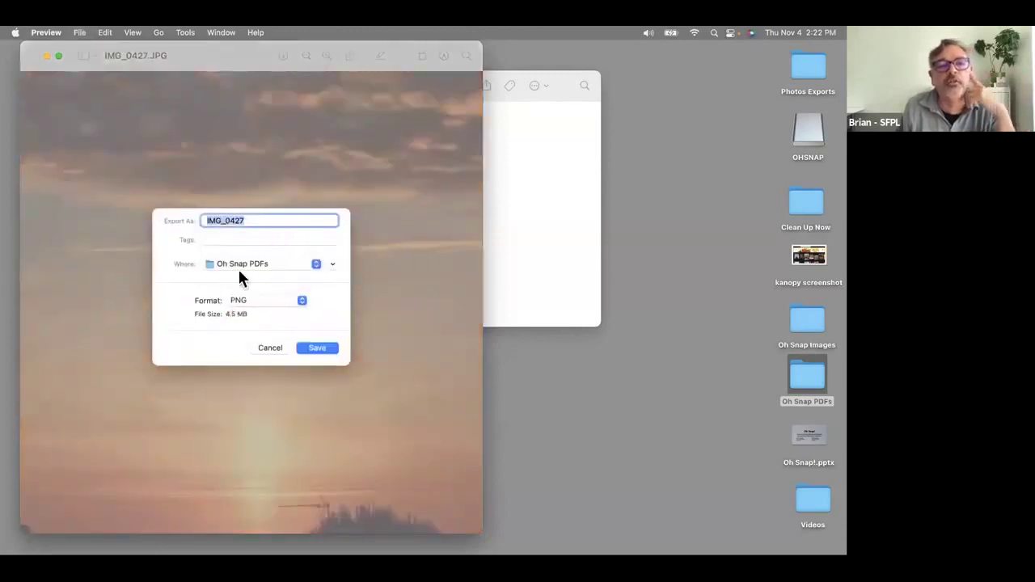
click(267, 305)
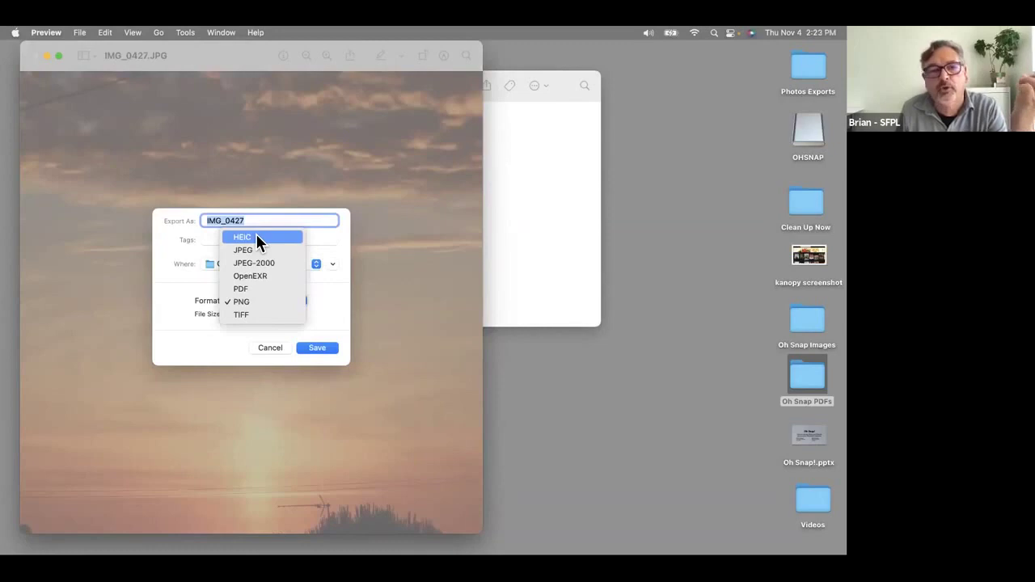
click(262, 291)
click(267, 193)
text(as a pdf)
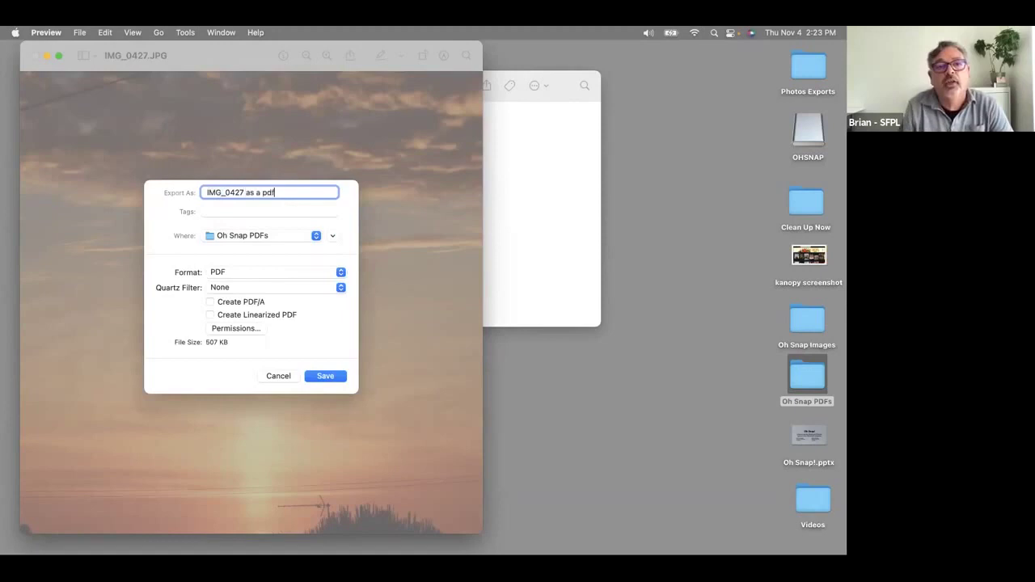
click(278, 229)
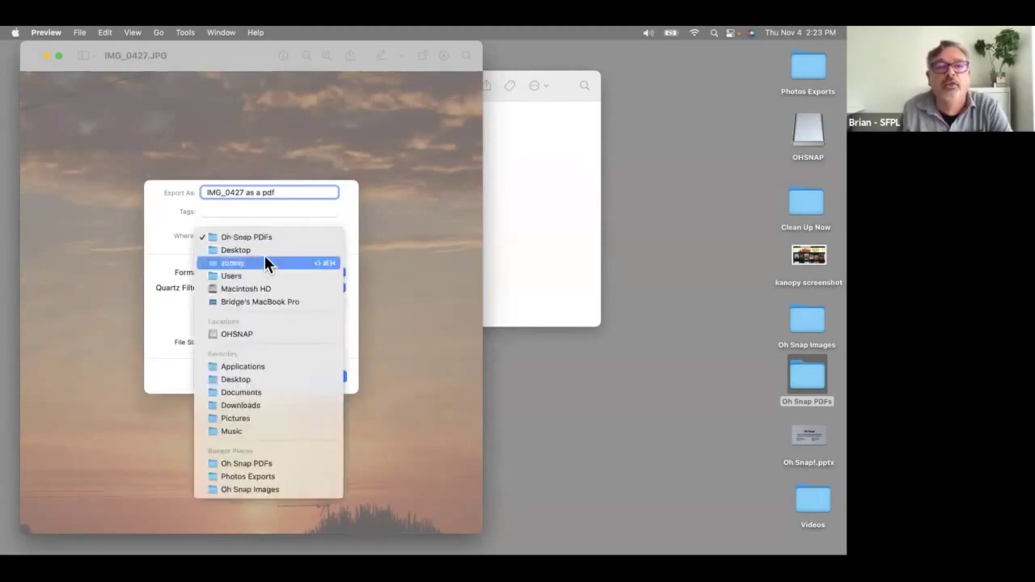
click(265, 250)
click(329, 376)
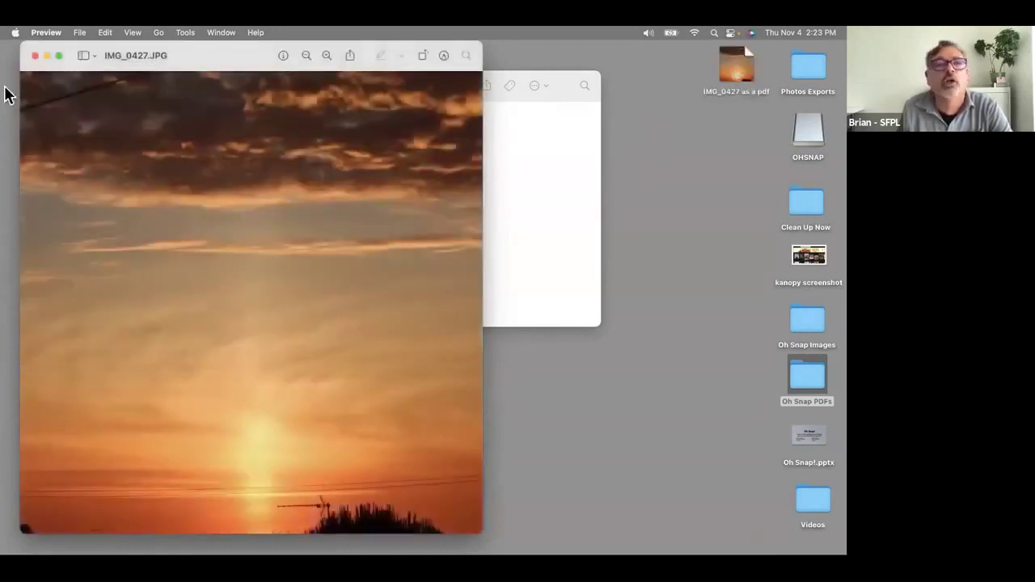
Close Preview and move IMG_0427.JPG from Downloads onto the Desktop.
click(35, 55)
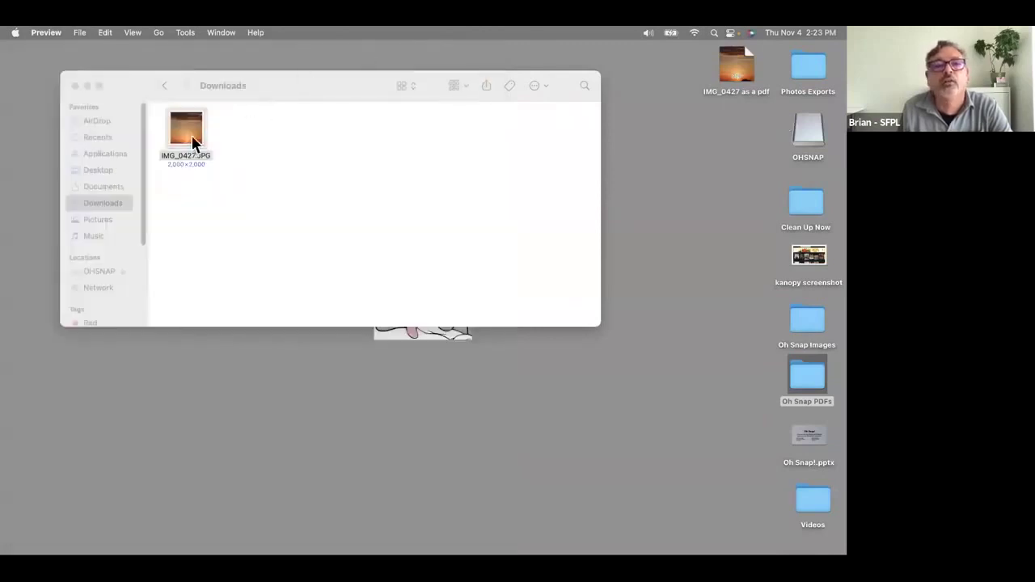
drag(188, 135, 711, 152)
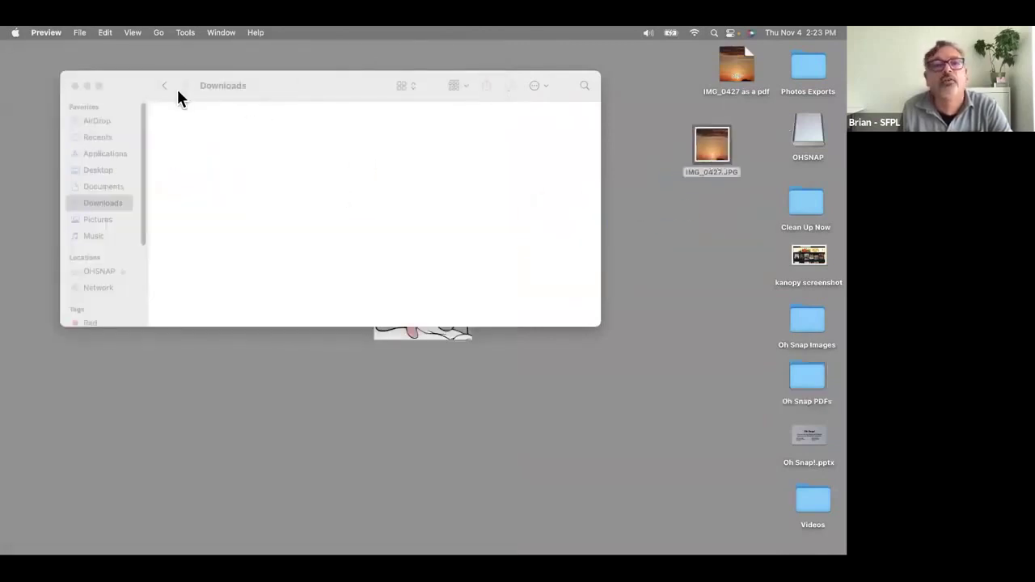
click(73, 86)
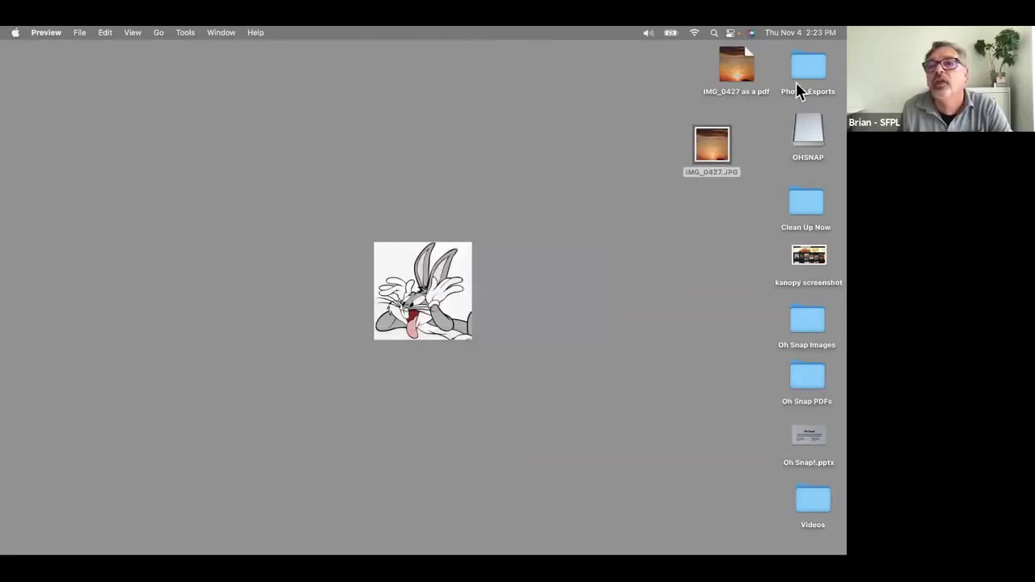
Check the exported 'IMG_0427 as a pdf' file, then reopen IMG_0427.JPG from the Desktop.
double_click(724, 67)
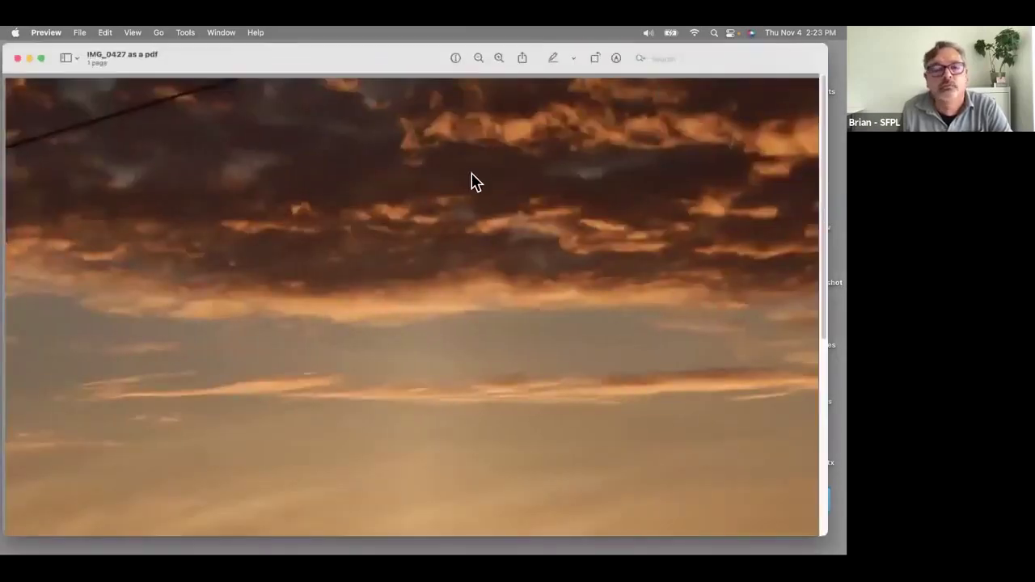
scroll(474, 178, up, 10)
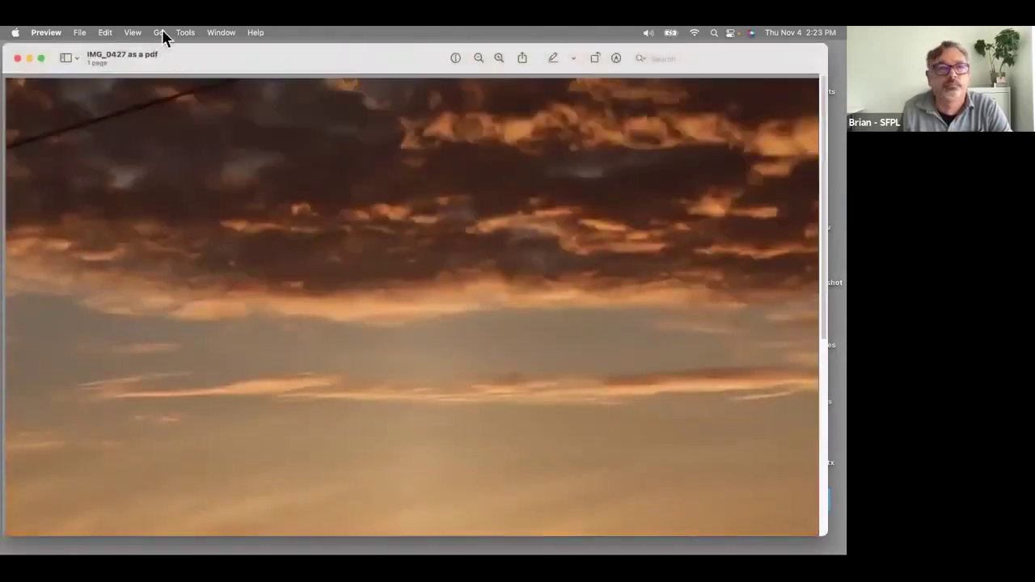
click(18, 59)
double_click(713, 144)
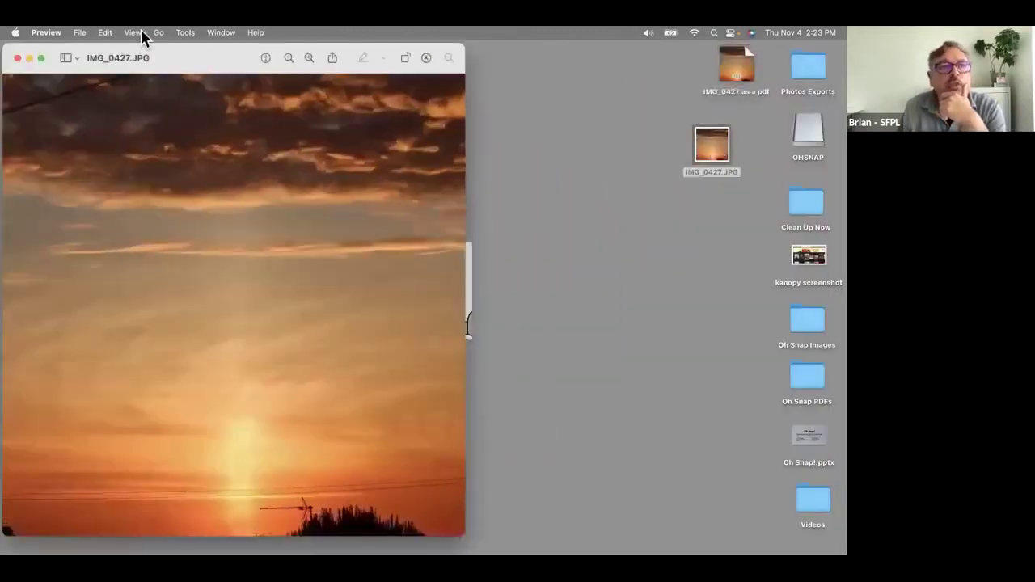
Export a top-quality HEIC copy named 'IMG_0427 again' to the Desktop.
click(73, 32)
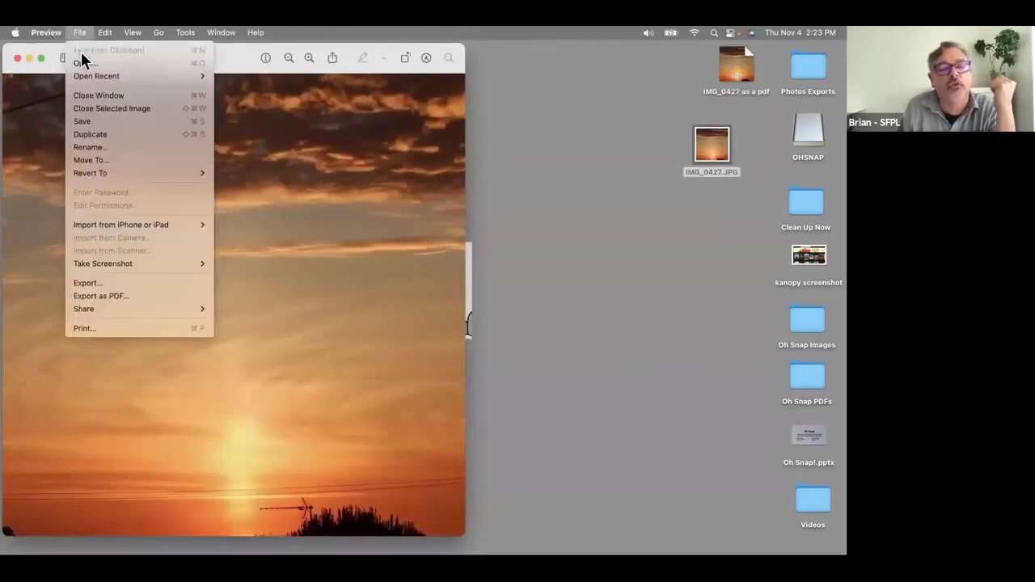
click(124, 285)
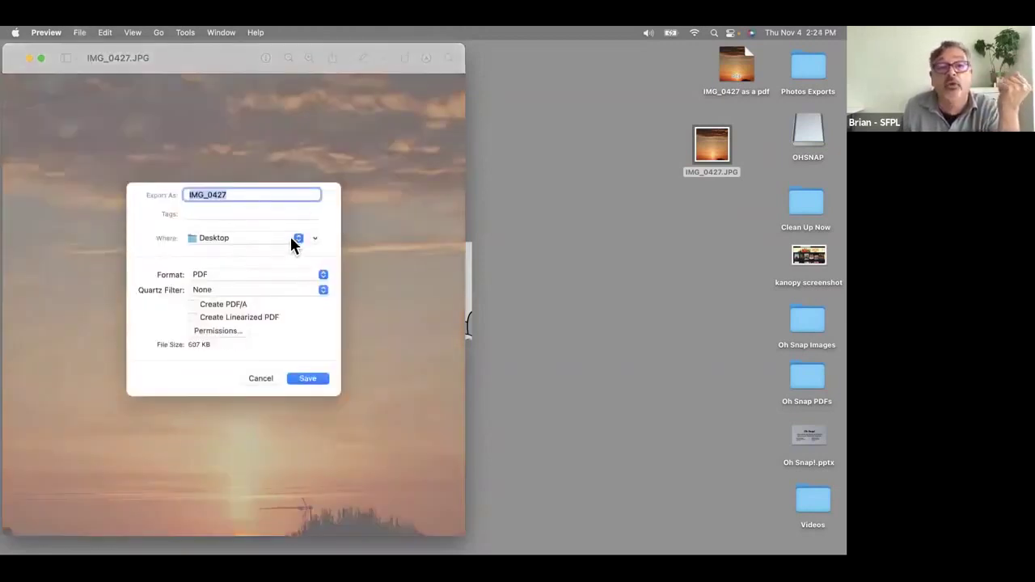
click(271, 194)
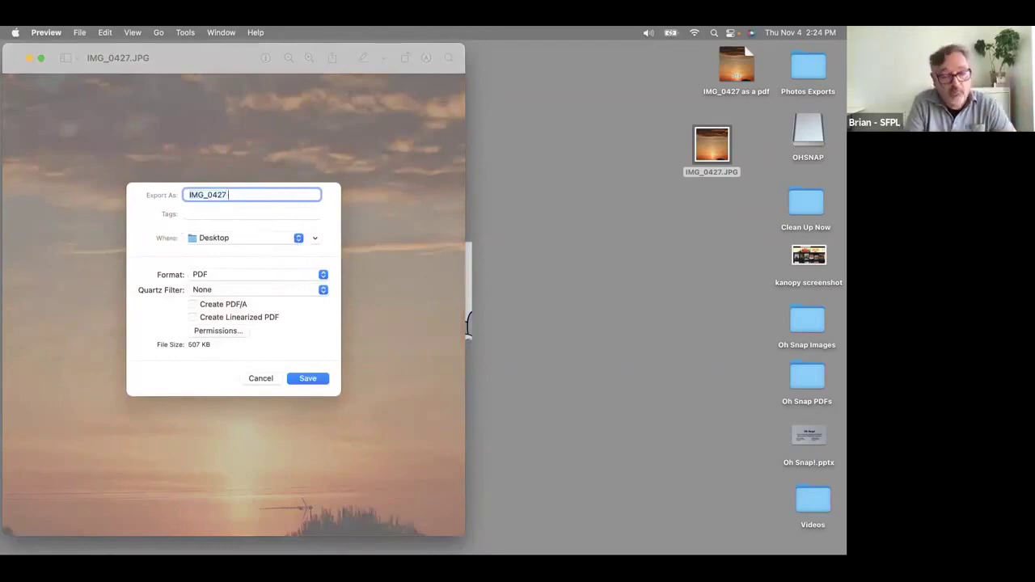
text(ag)
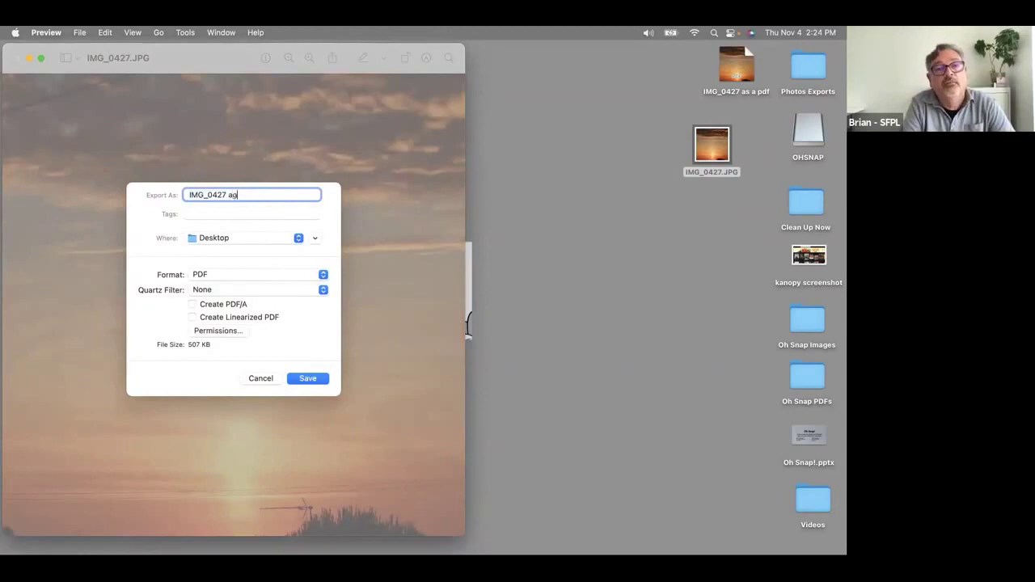
text(ain)
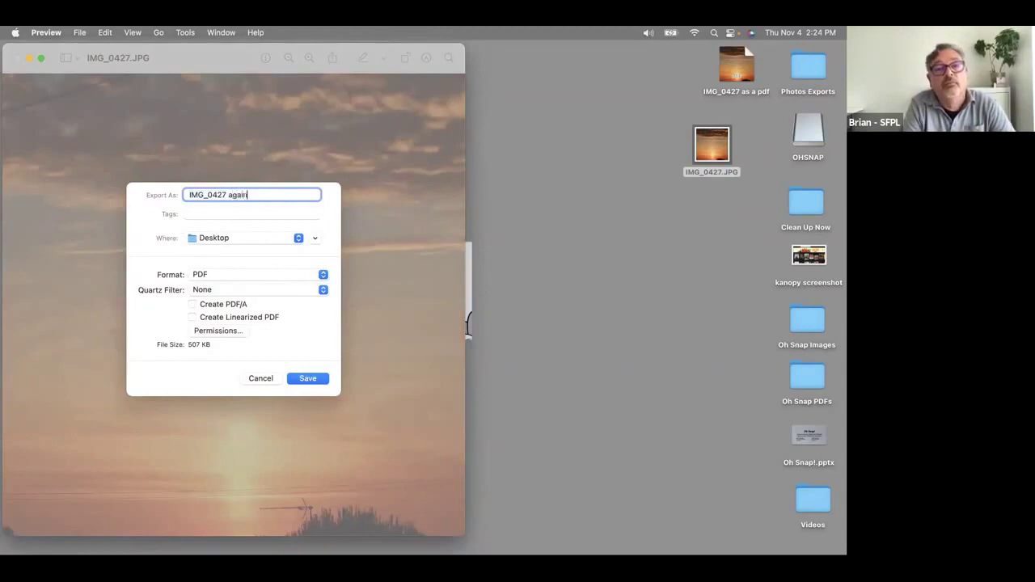
click(225, 273)
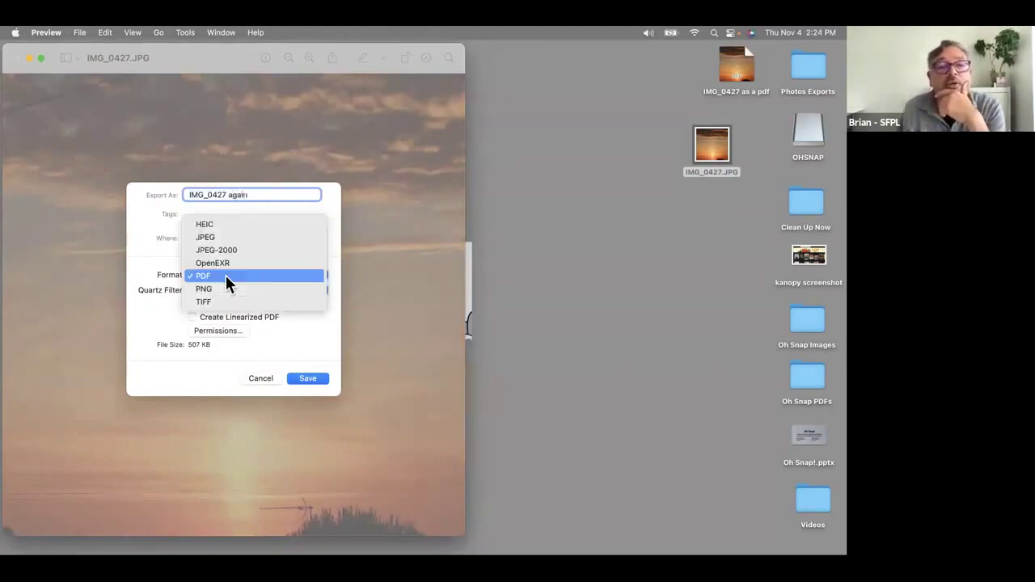
click(228, 226)
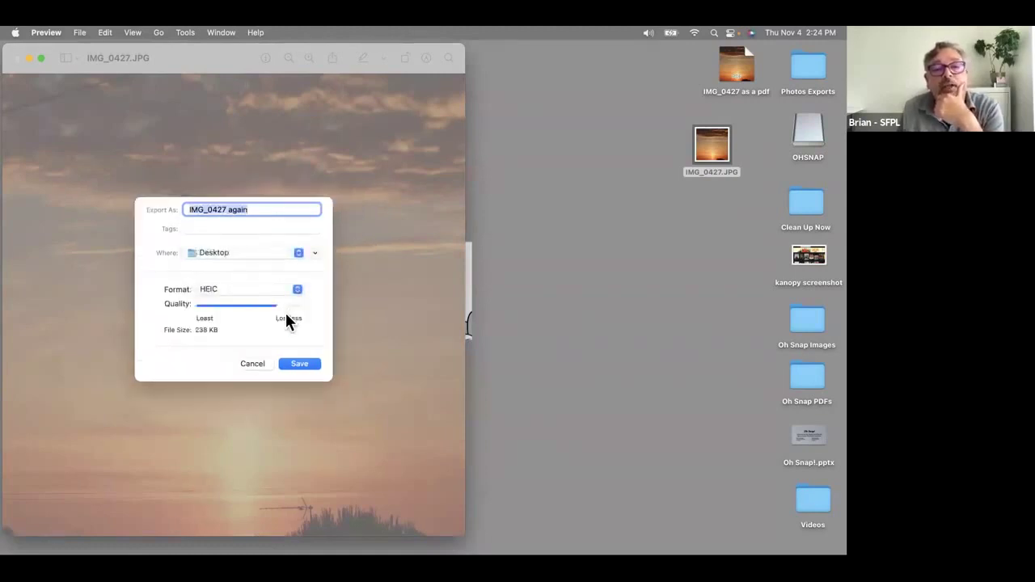
drag(243, 308, 200, 308)
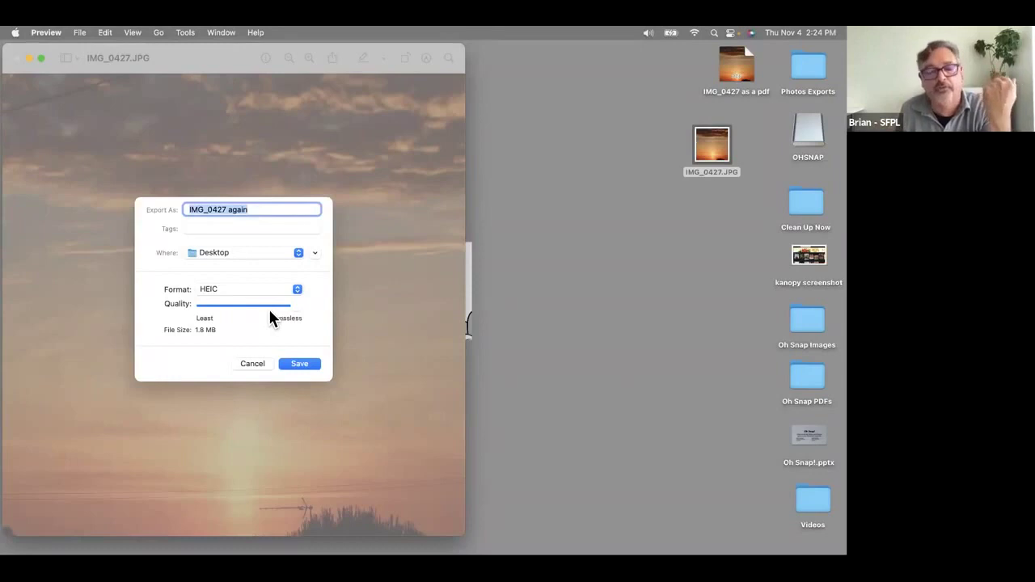
click(307, 363)
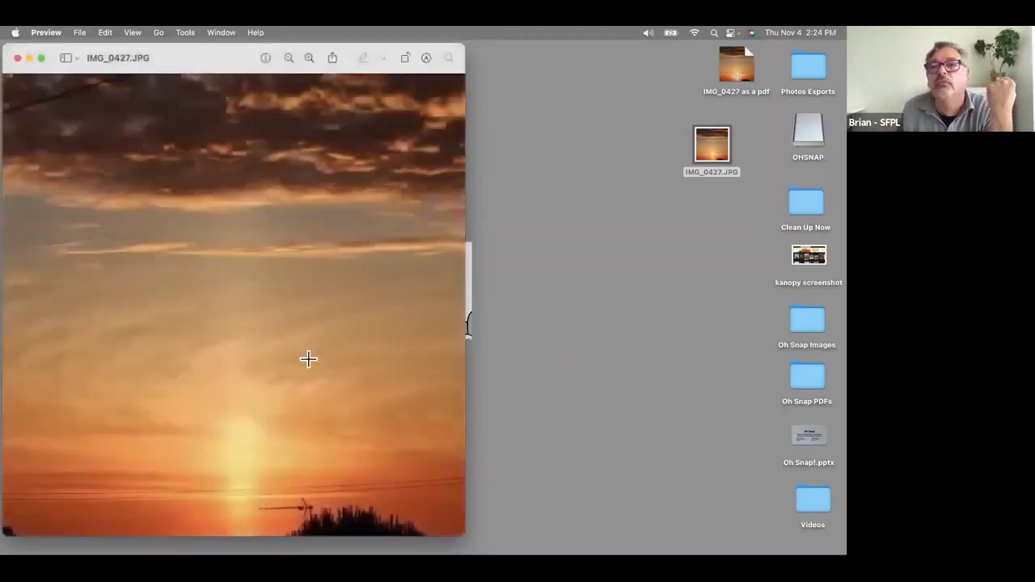
Close the sunset photo, move IMG_0427 beside IMG_0427.JPG on the Desktop, and launch Photos from the Dock.
click(18, 59)
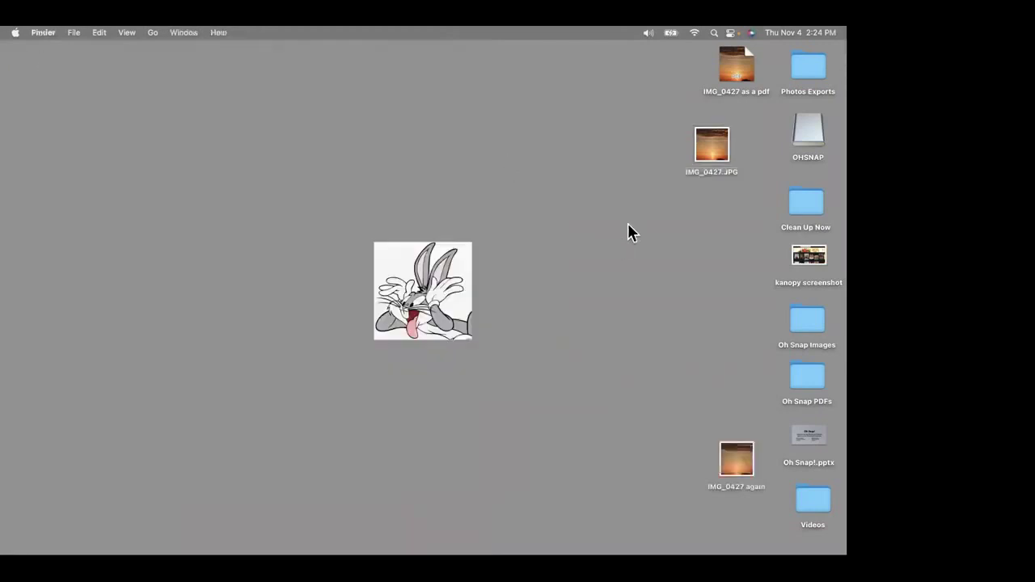
drag(740, 453, 643, 120)
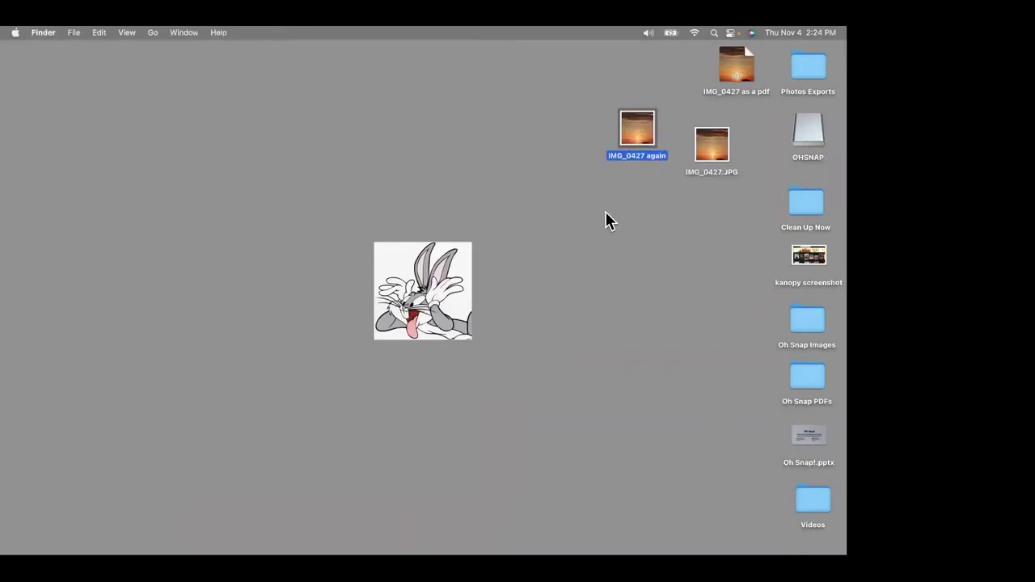
mouse_move(384, 552)
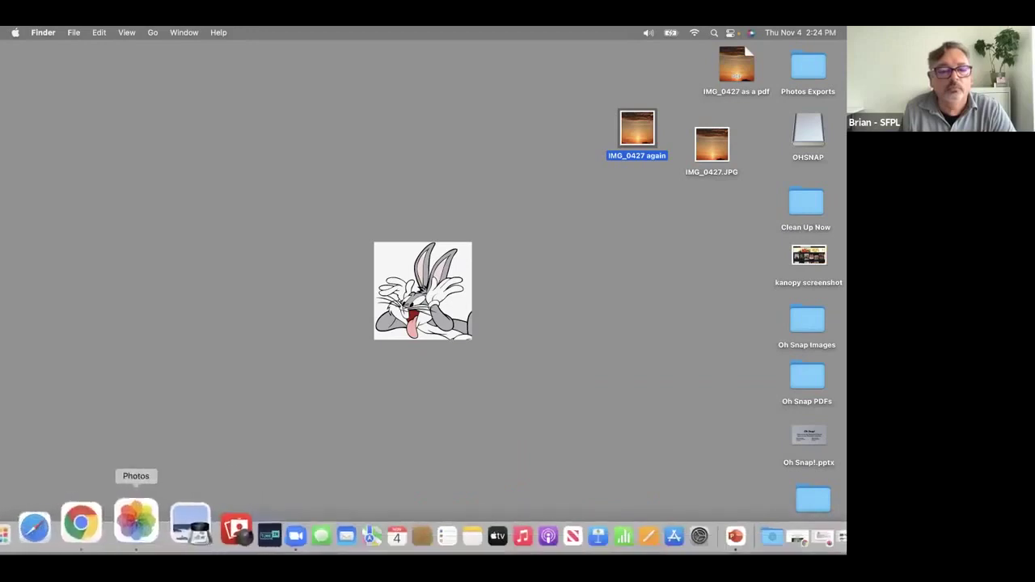
click(136, 524)
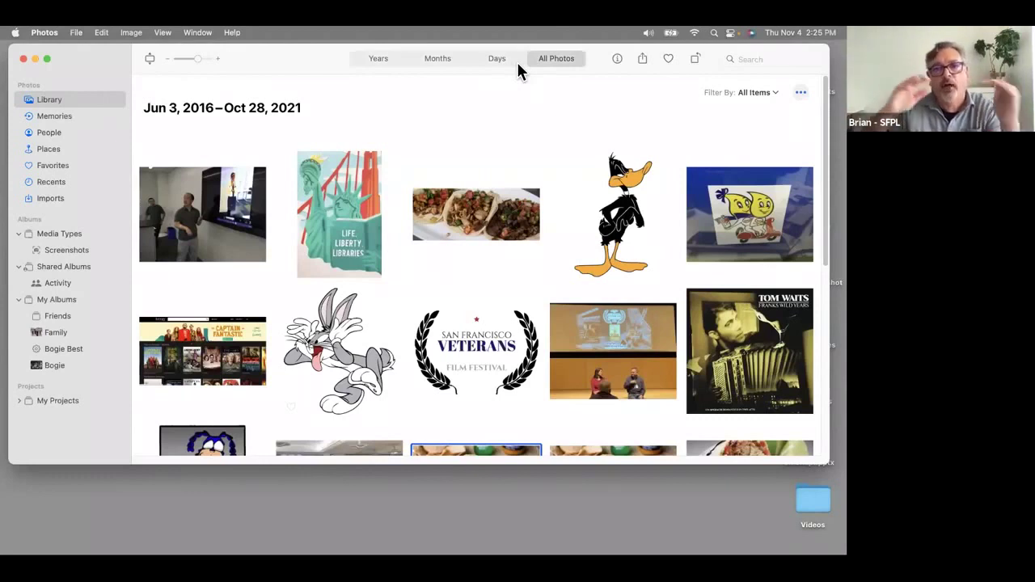
View the library grouped by Years and scroll through it.
click(387, 60)
scroll(550, 174, down, 3)
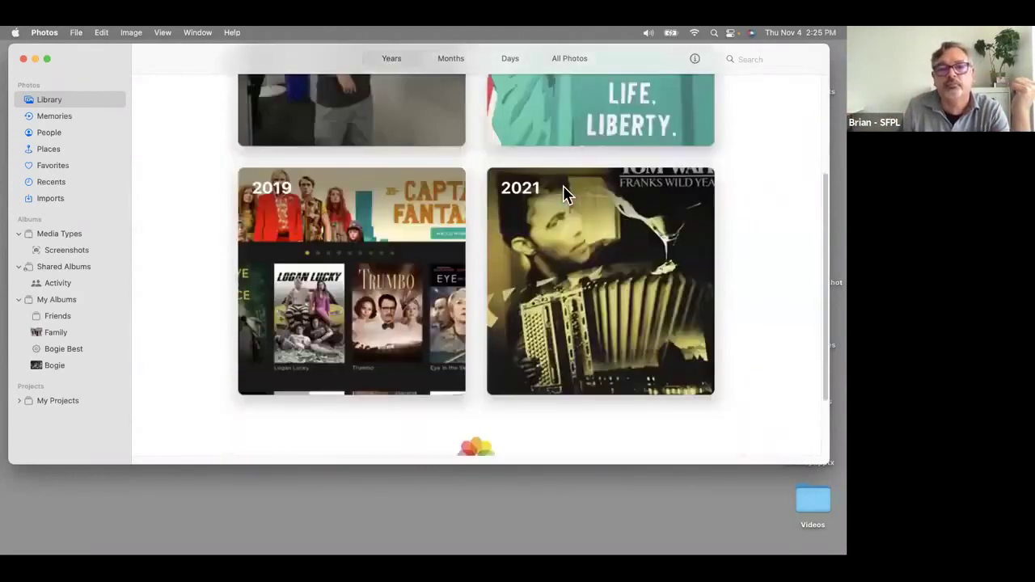
scroll(564, 187, down, 2)
scroll(564, 191, up, 4)
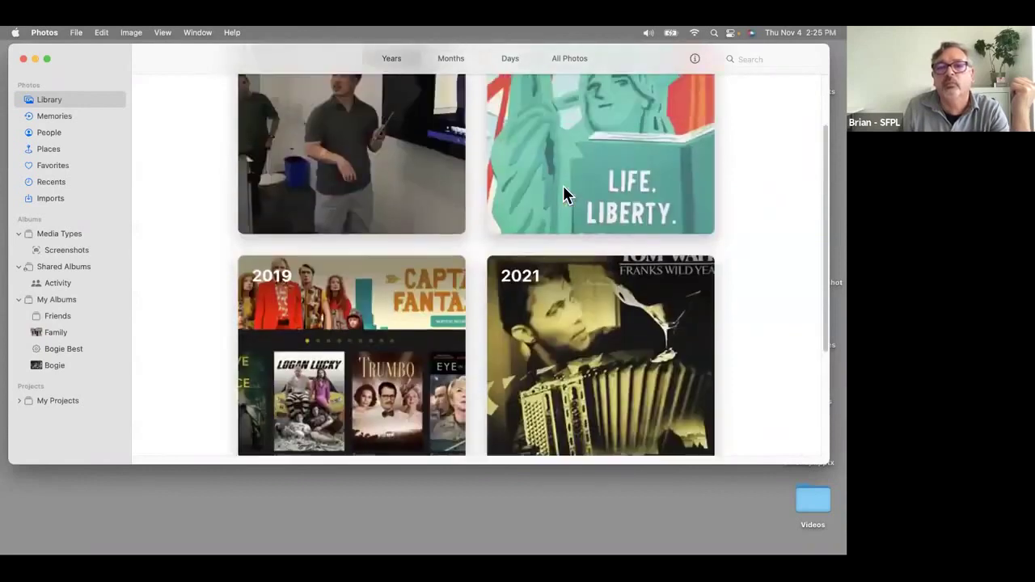
scroll(564, 186, down, 4)
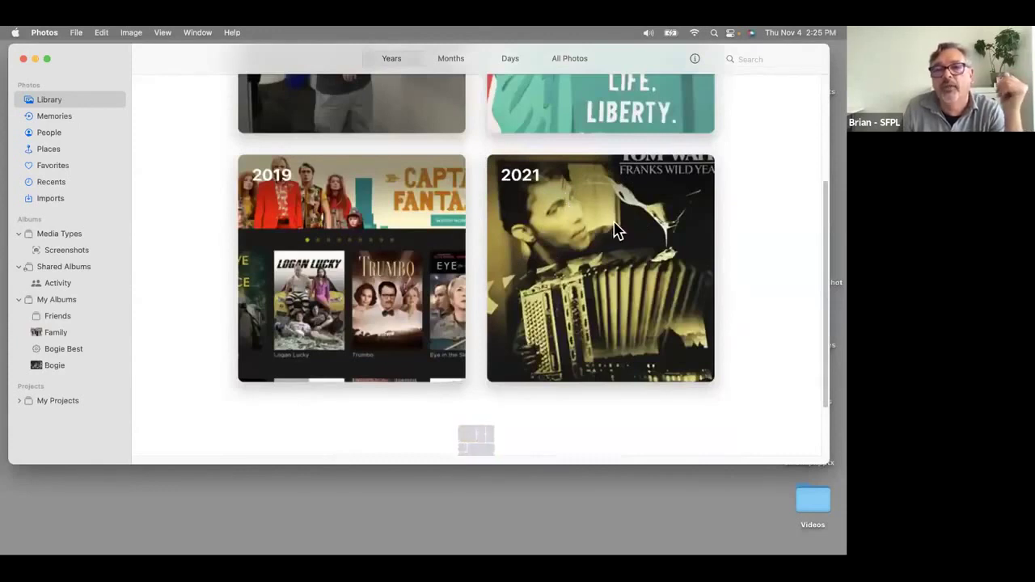
scroll(615, 222, up, 4)
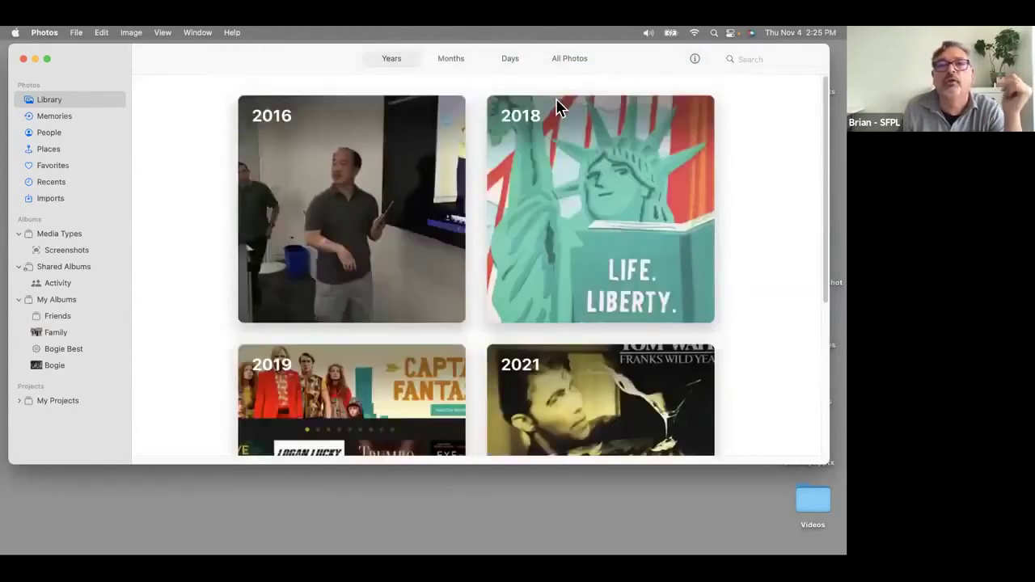
Step through Months, Days and All Photos, then show the Places map.
click(453, 60)
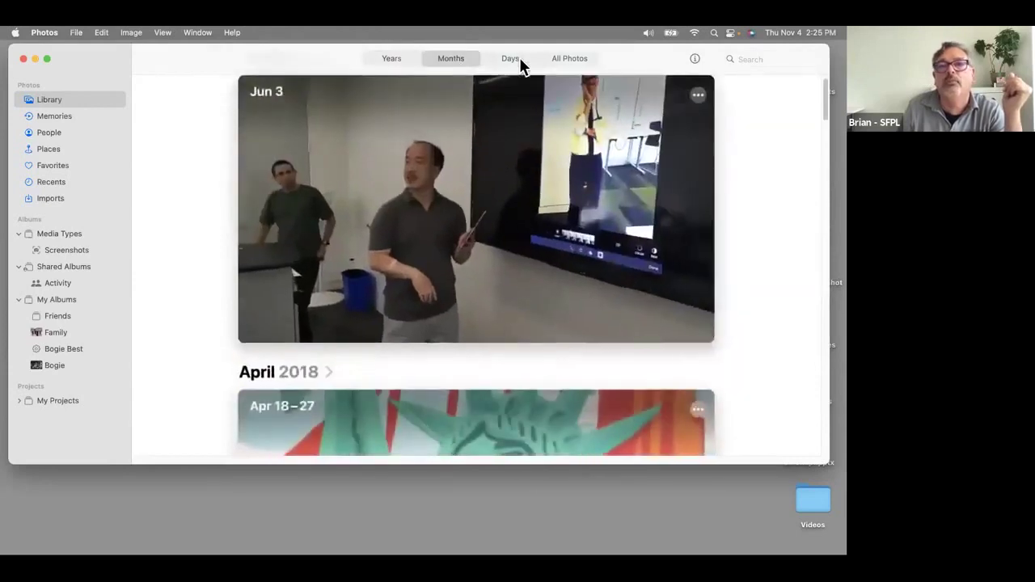
click(520, 59)
click(567, 59)
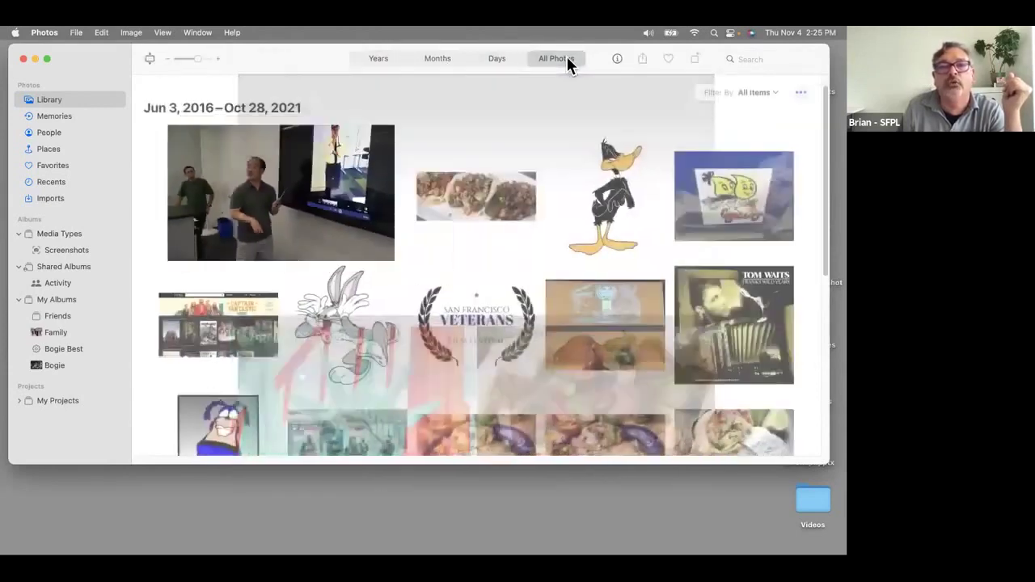
click(58, 153)
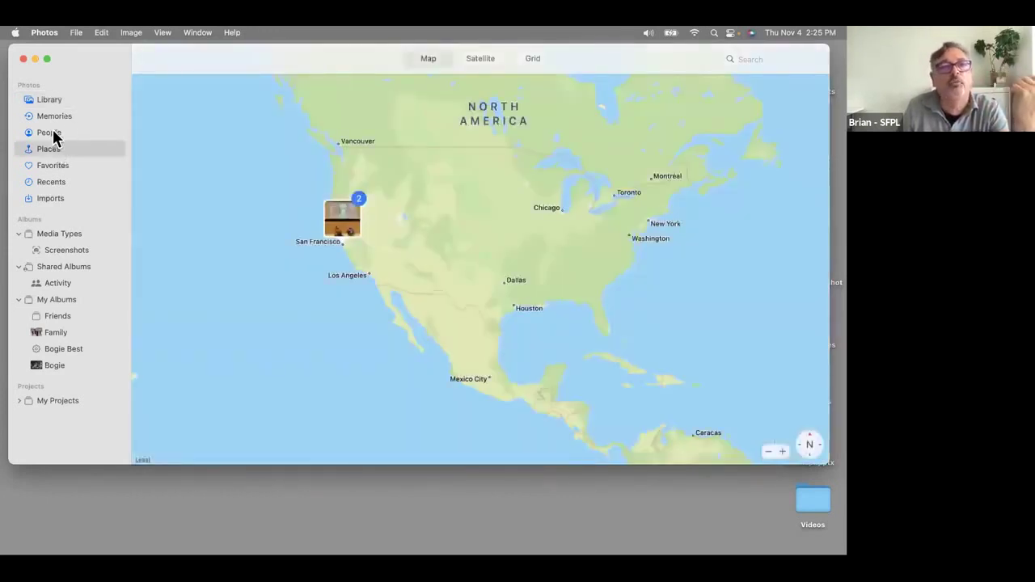
Look at People and Places, then show the three-photo Favorites album and open the File menu.
click(53, 133)
click(55, 153)
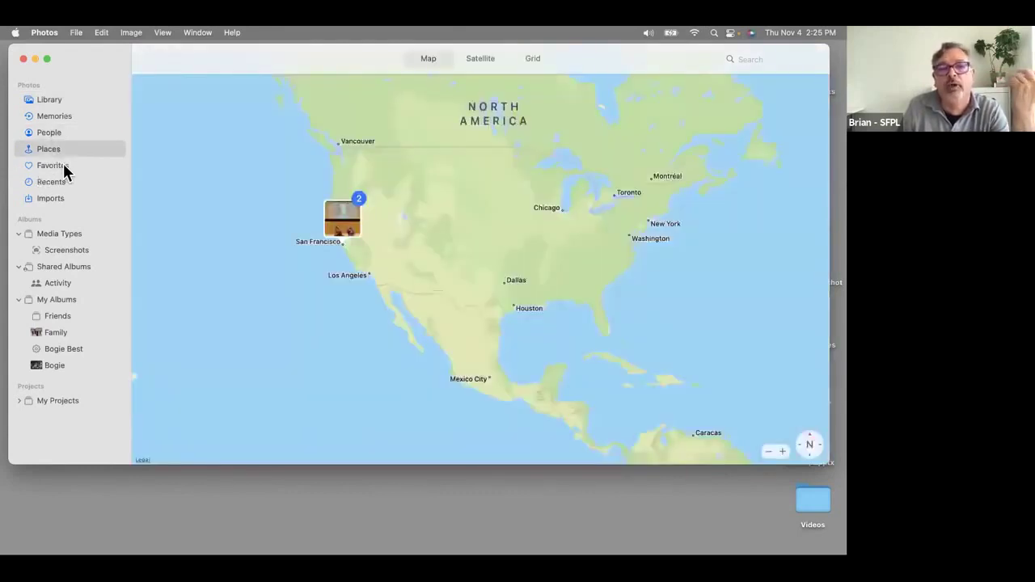
click(63, 166)
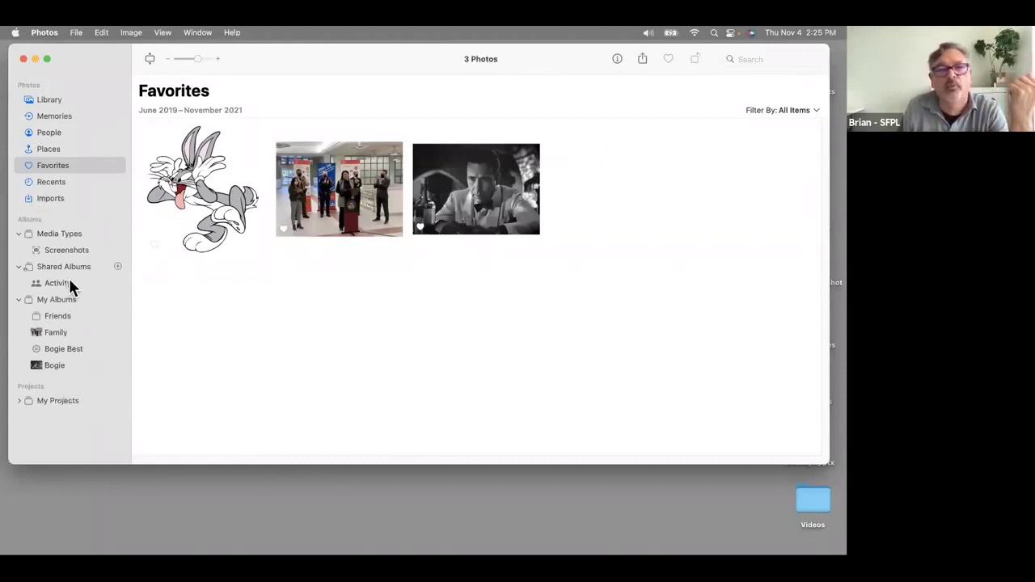
click(76, 33)
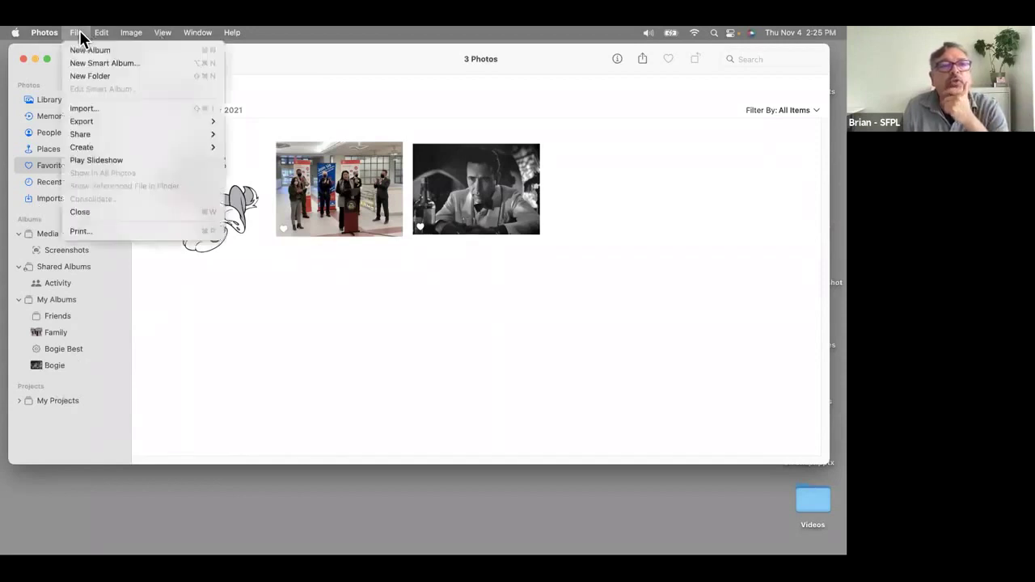
Import the tree video from Desktop > Videos into the Photos Library with File > Import.
click(87, 114)
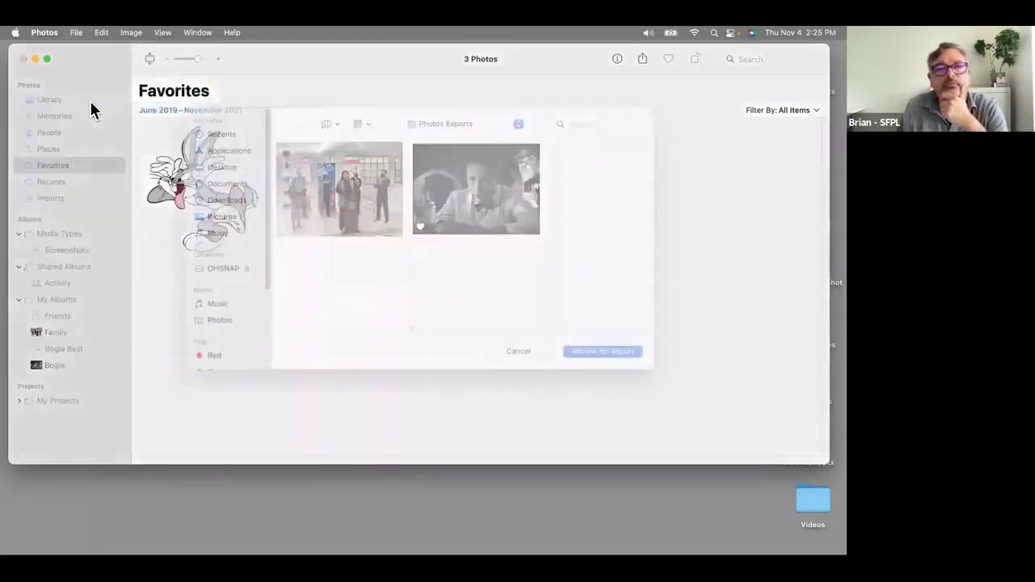
click(222, 183)
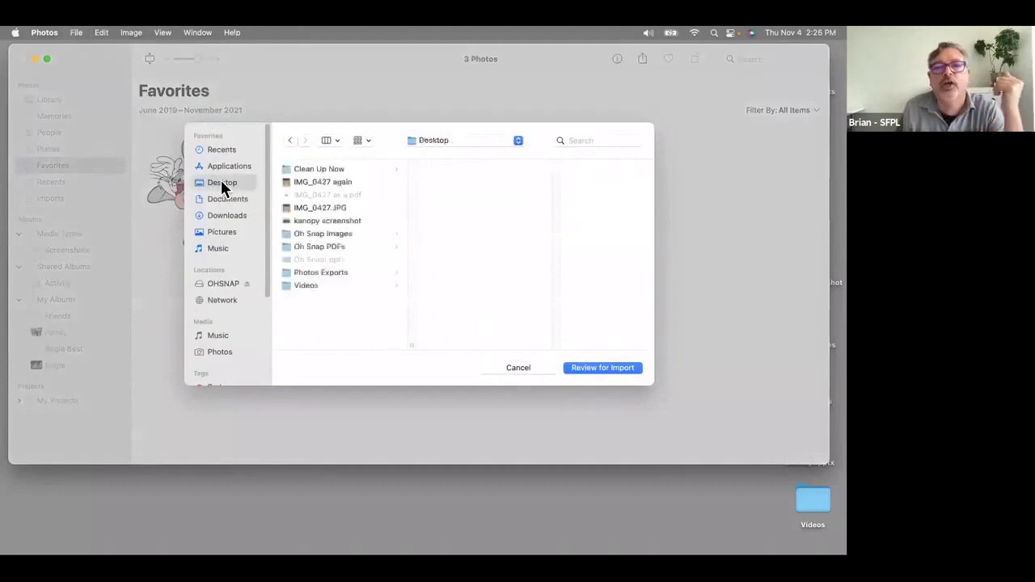
double_click(315, 285)
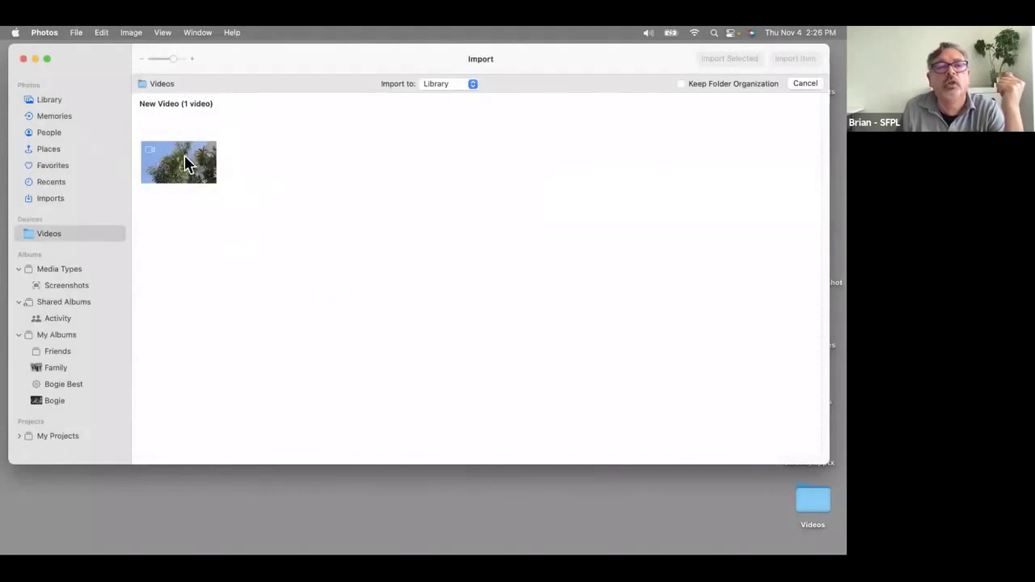
click(184, 164)
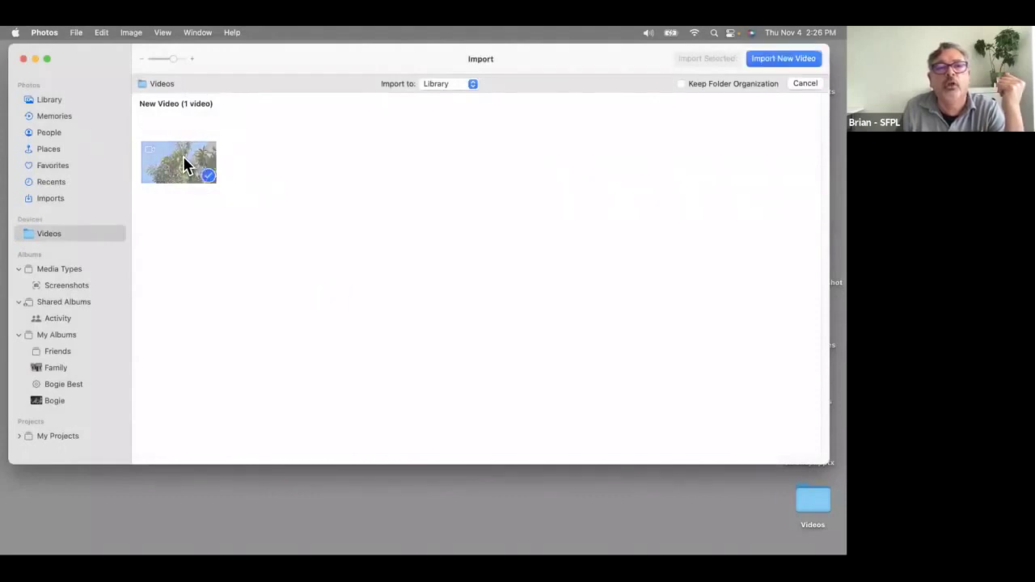
click(780, 58)
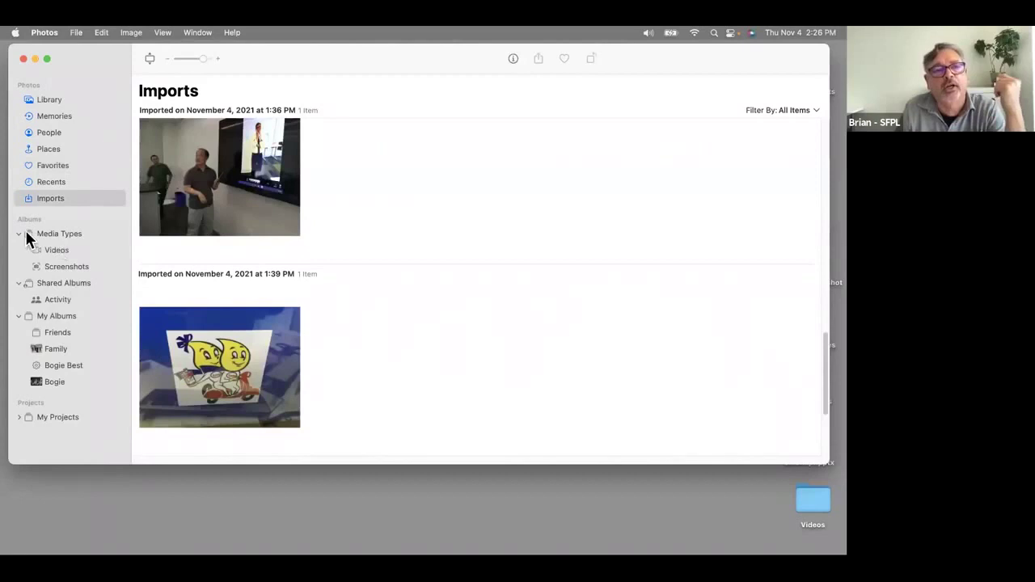
Open the 2:01 tree video in the Videos album, play and pause it, then show Recents.
click(54, 252)
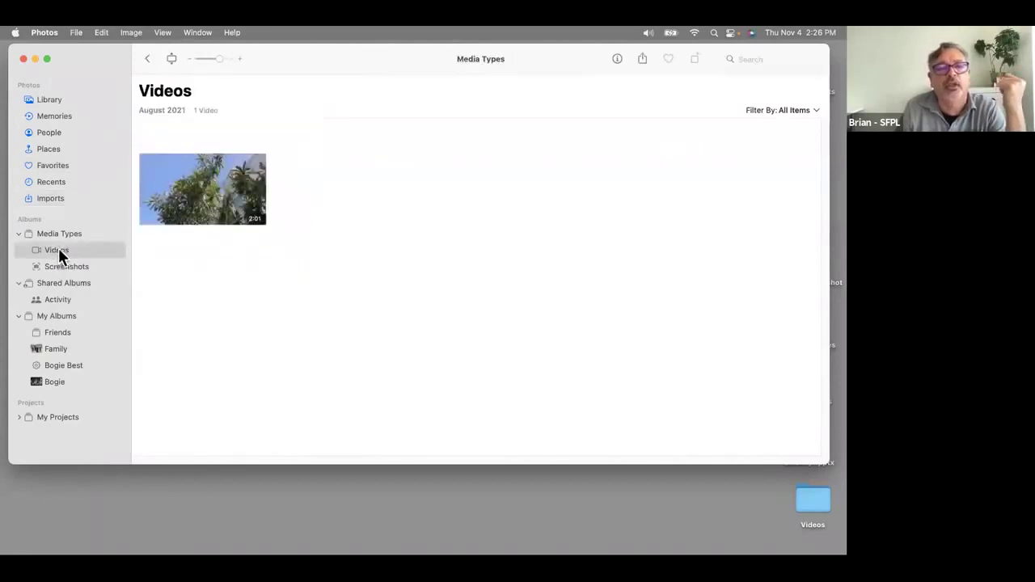
click(173, 215)
double_click(173, 215)
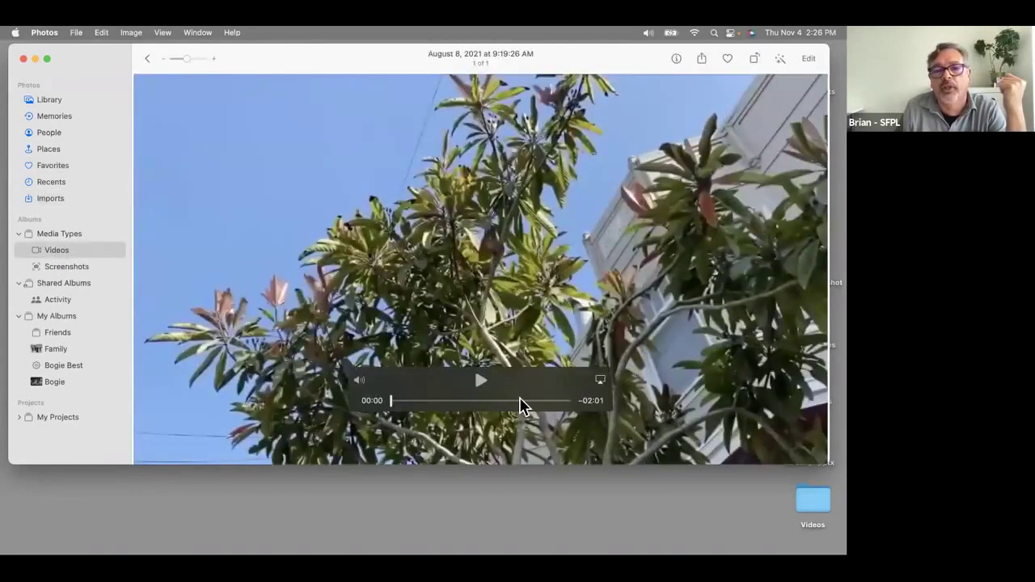
click(482, 382)
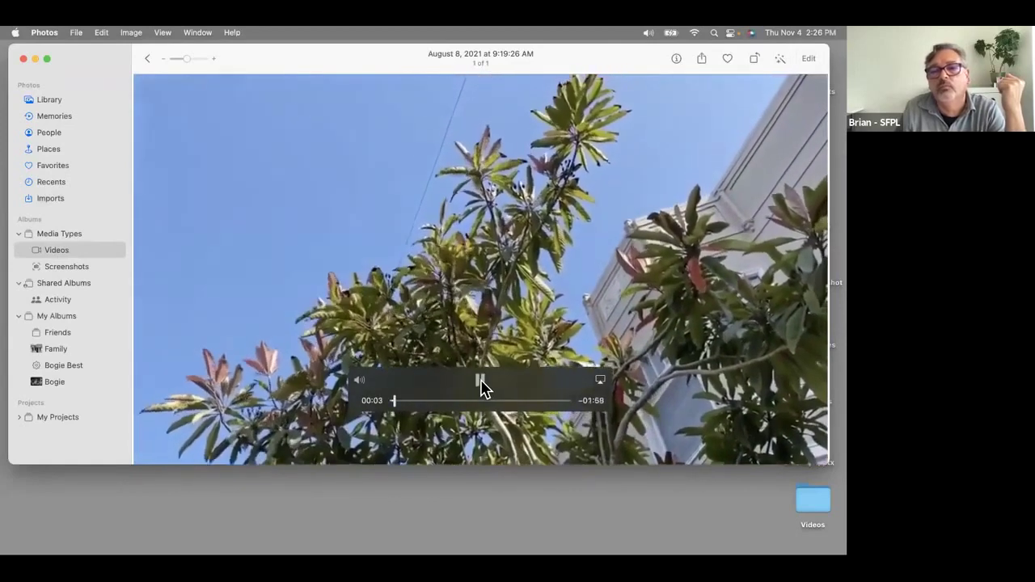
key(space)
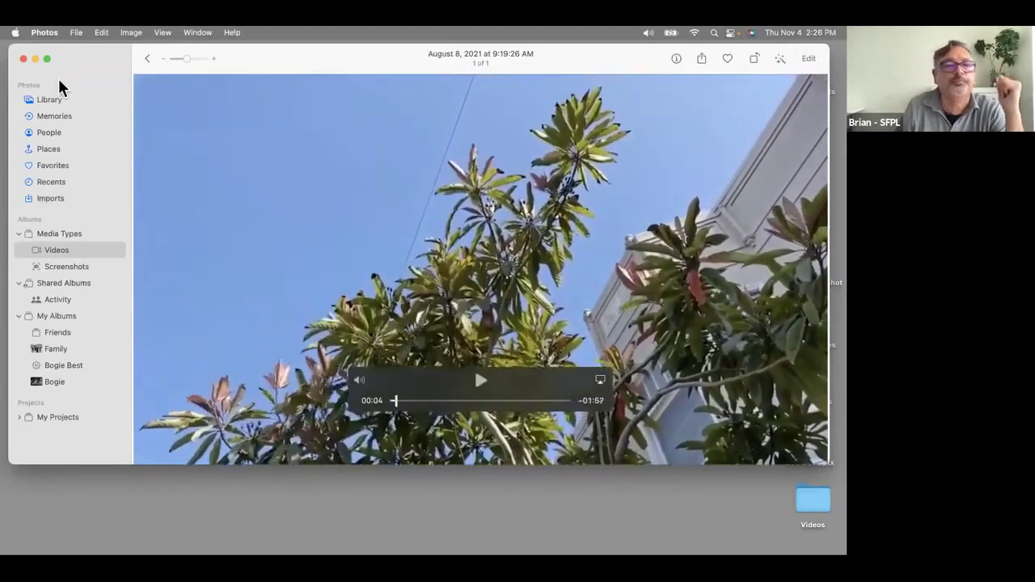
click(94, 179)
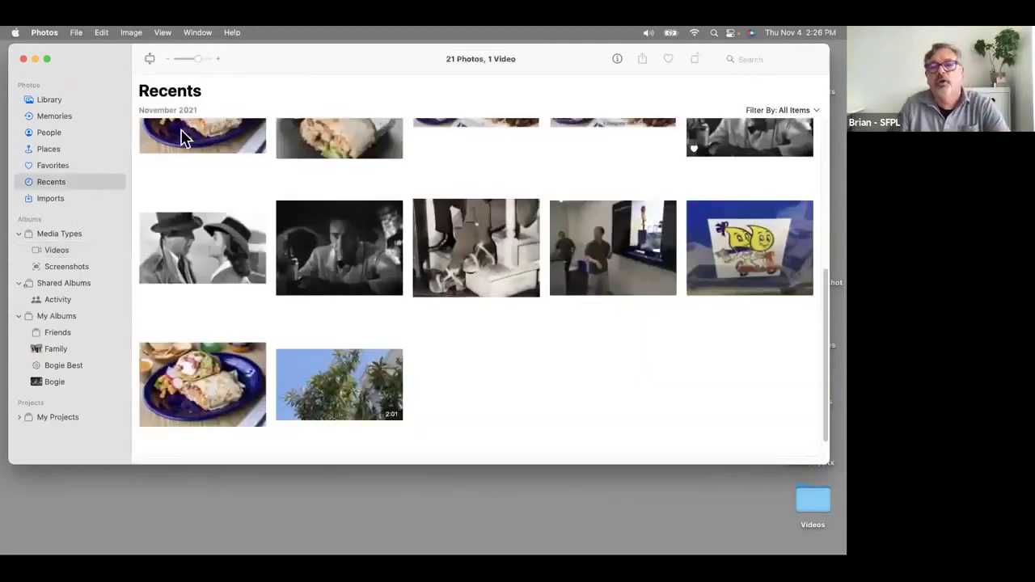